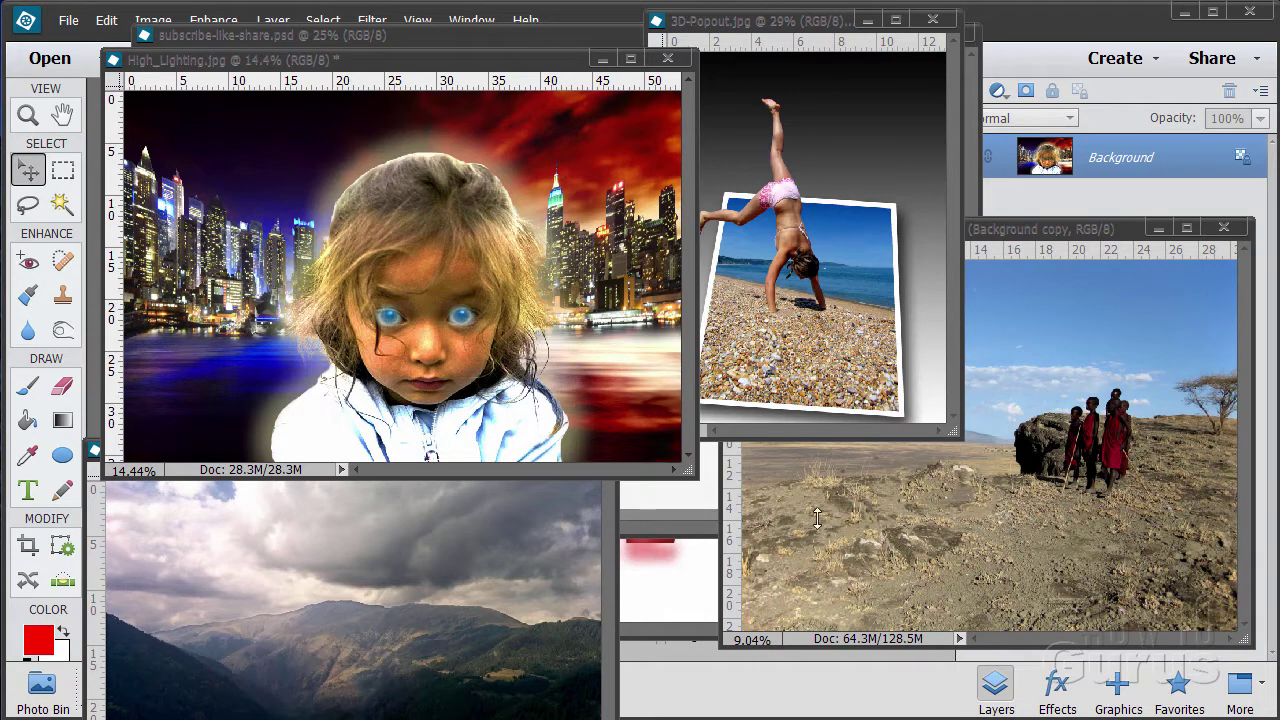
- Minimize the High_Lighting, 3D-Popout, local-children-in-tanzania, mountains01 and description image windows
{"action": "left_click", "coordinate": [601, 60]}
{"action": "left_click", "coordinate": [867, 19]}
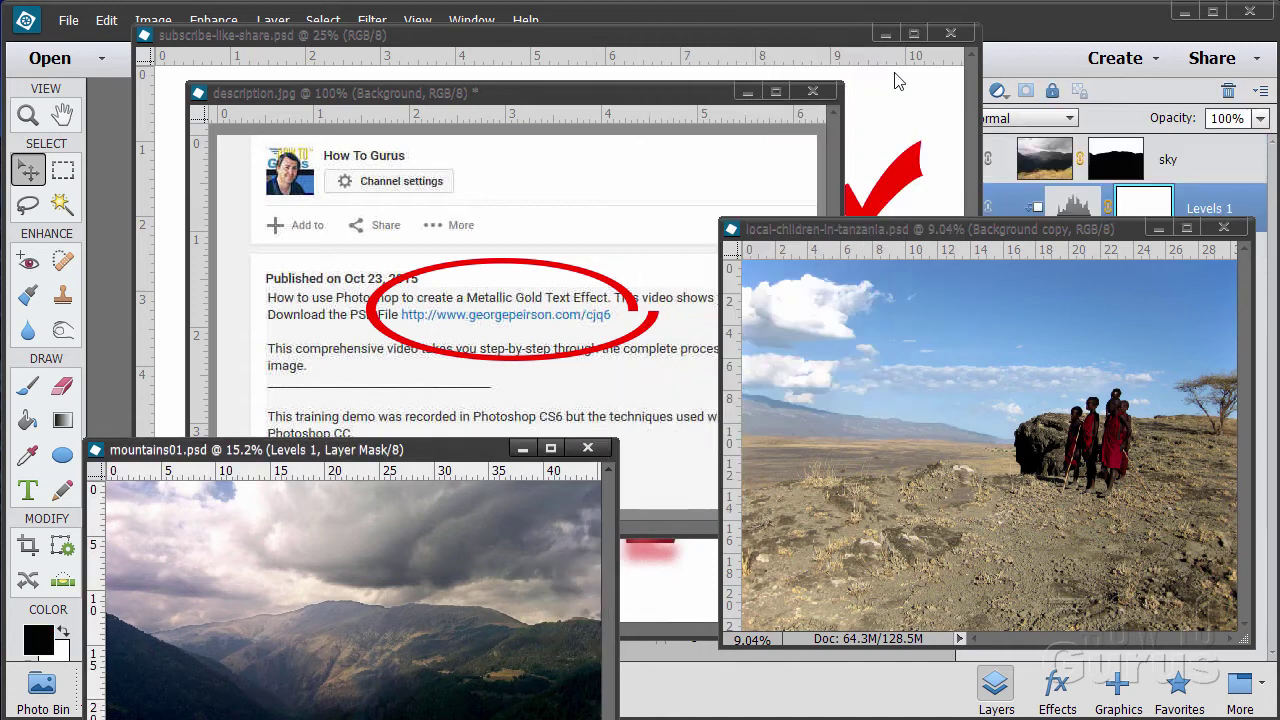
{"action": "left_click", "coordinate": [1157, 230]}
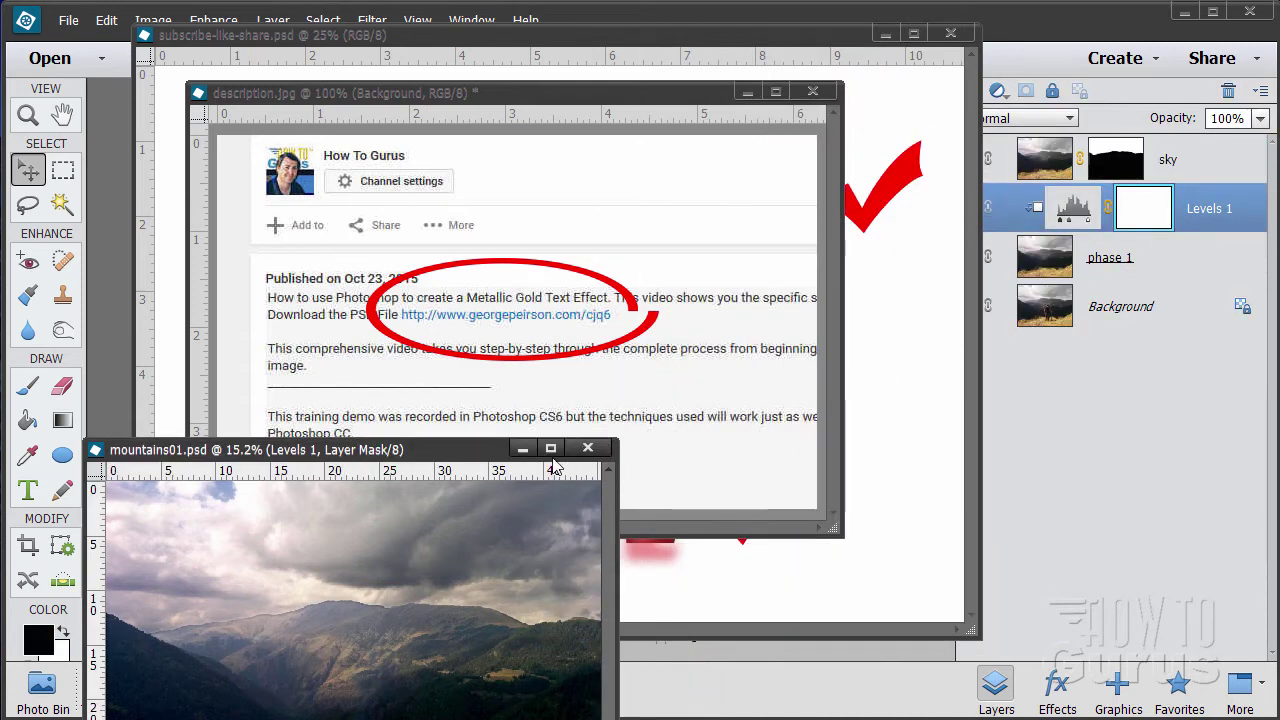
{"action": "left_click", "coordinate": [522, 448]}
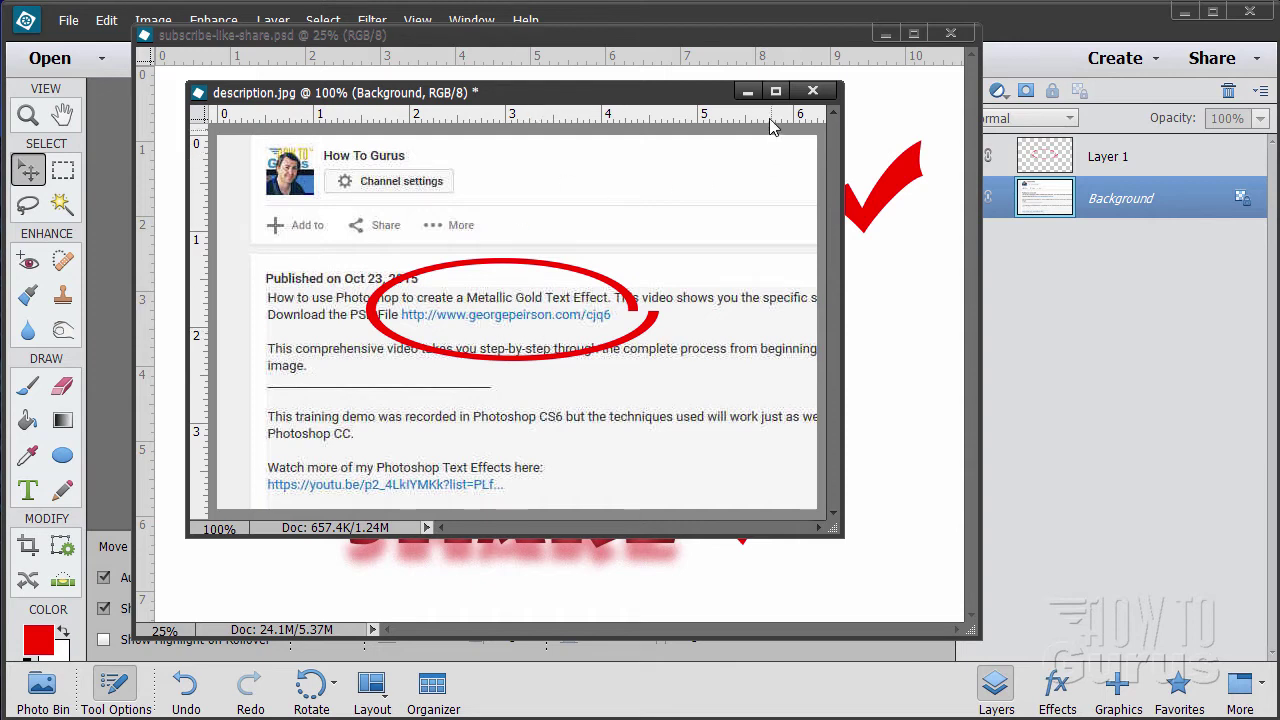
{"action": "left_click", "coordinate": [747, 91]}
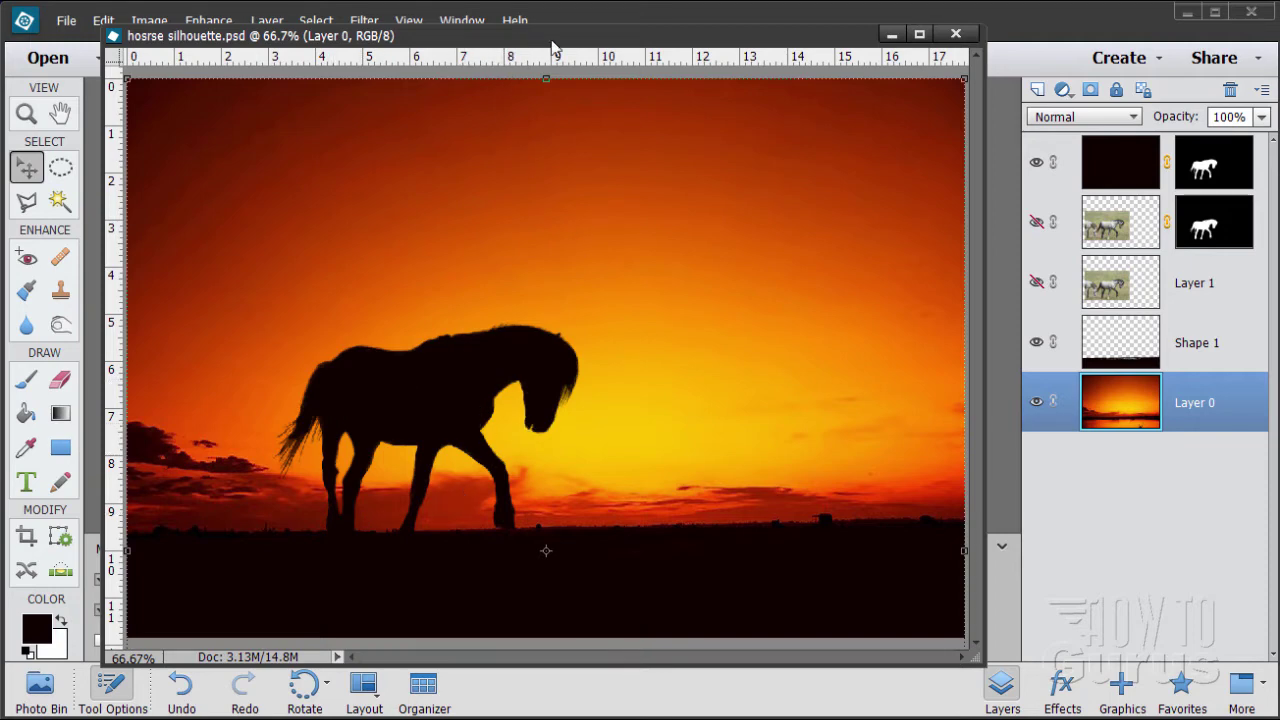
- Close the horse silhouette document and arrange the feral-horses and fishing photos as overlapping floating windows
{"action": "left_click", "coordinate": [955, 37]}
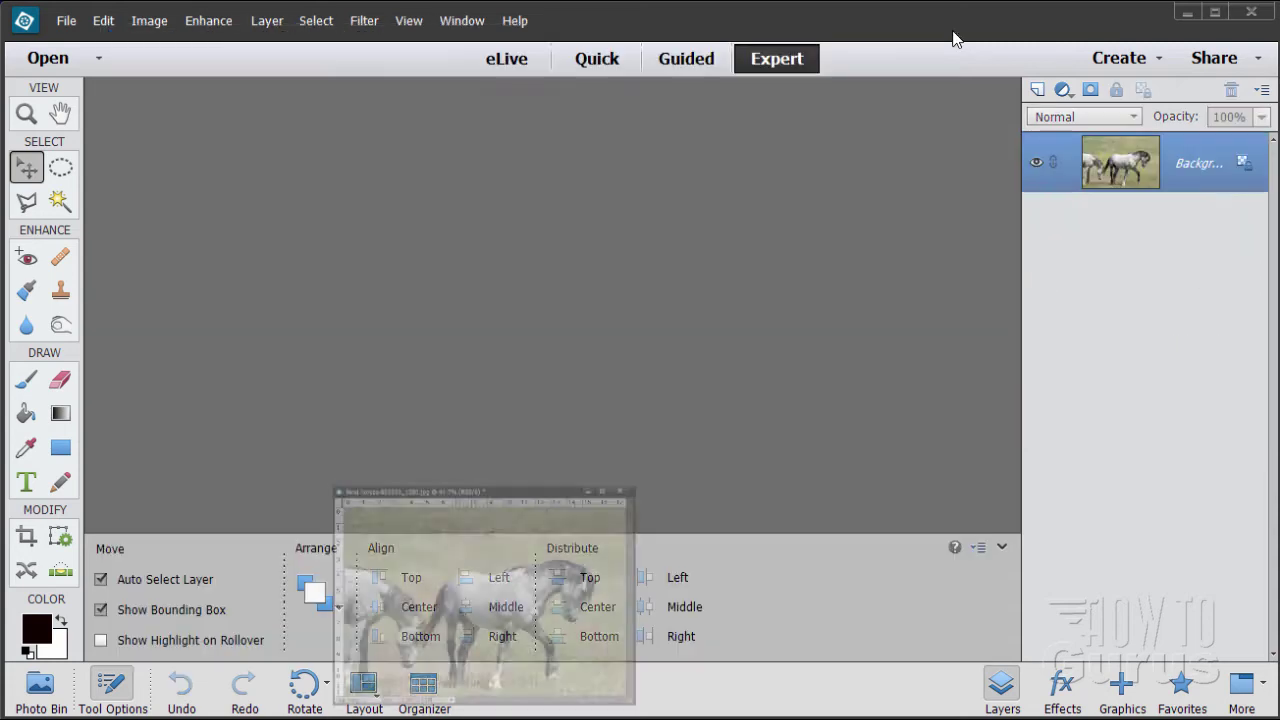
{"action": "left_click_drag", "start_coordinate": [510, 118], "coordinate": [462, 106]}
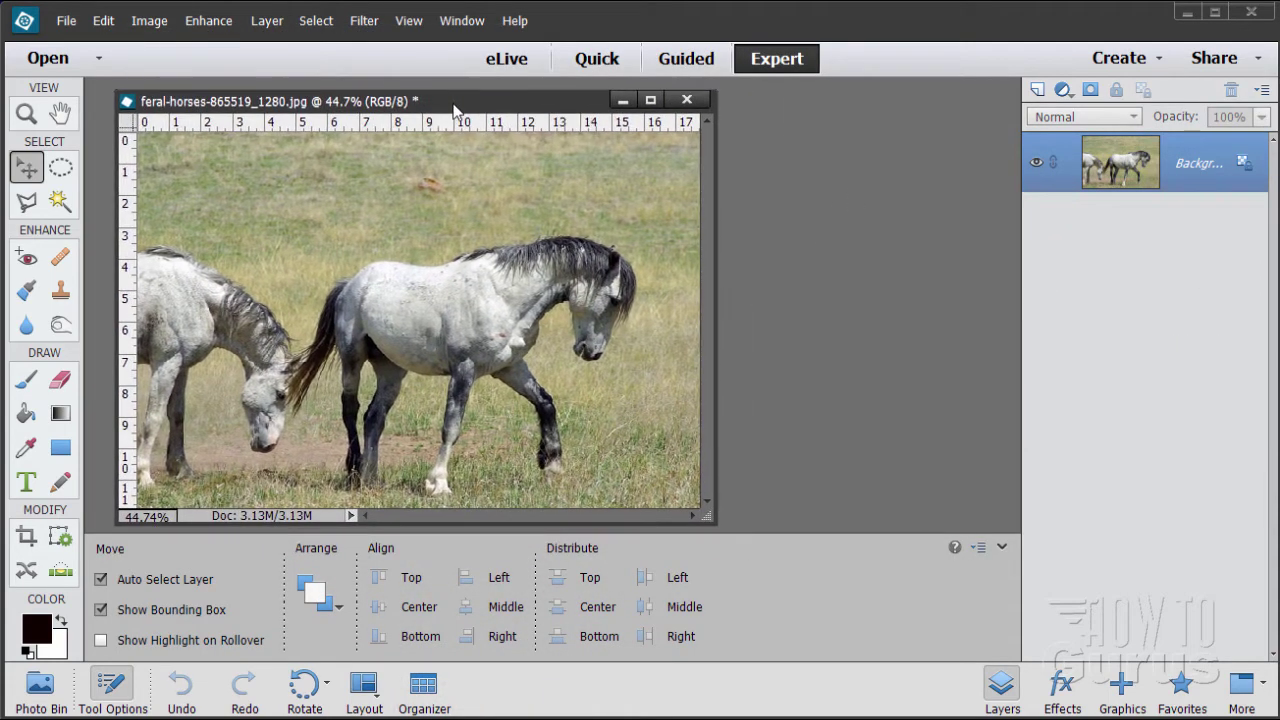
{"action": "left_click", "coordinate": [40, 688]}
{"action": "left_click", "coordinate": [146, 613]}
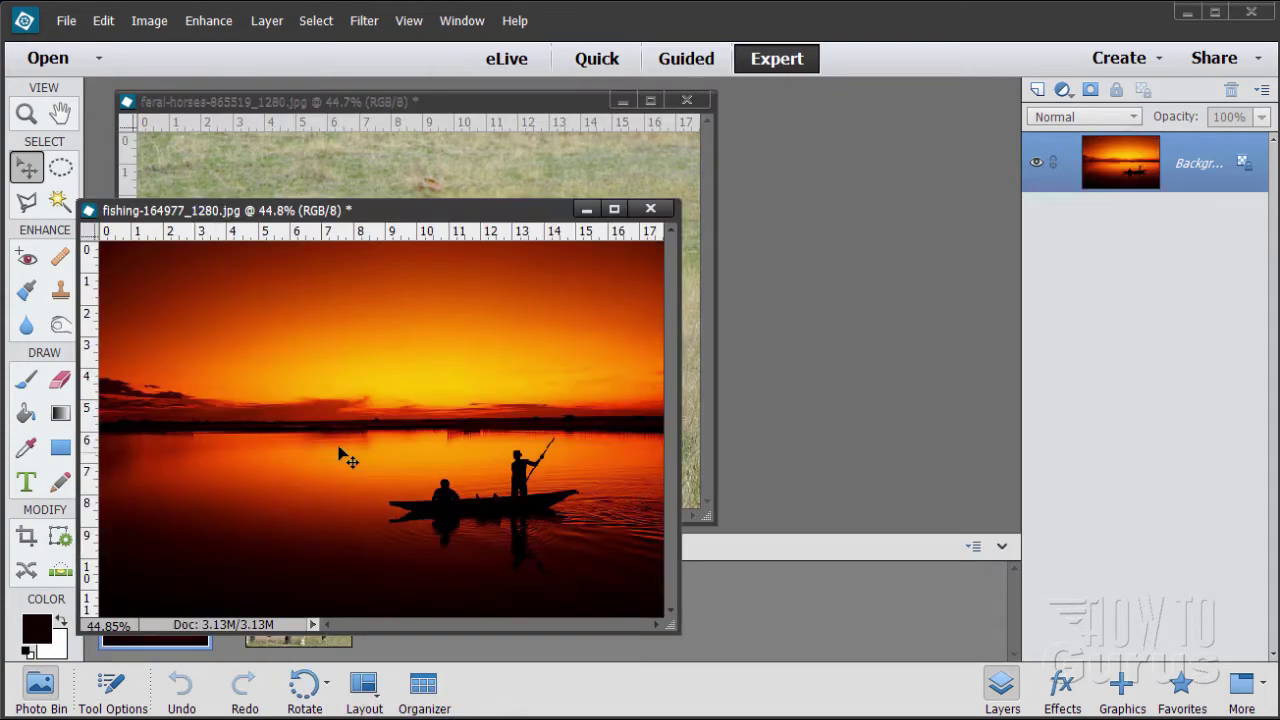
{"action": "left_click_drag", "start_coordinate": [367, 215], "coordinate": [585, 186]}
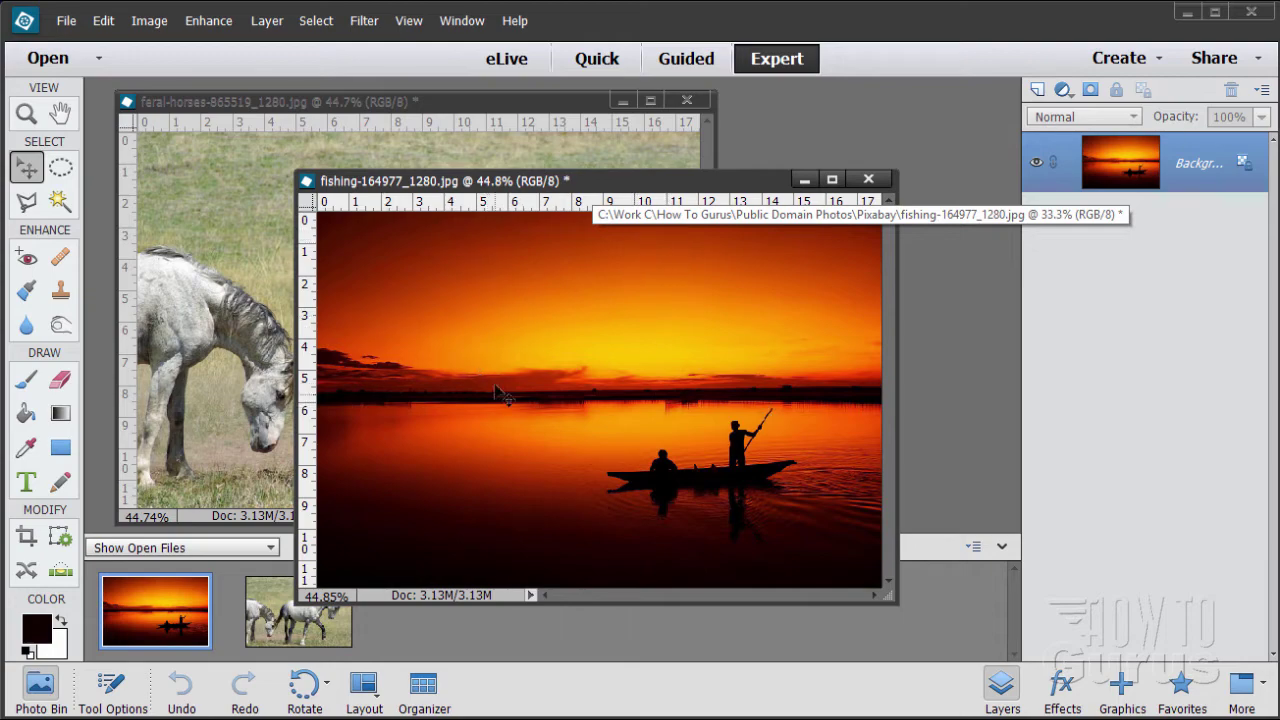
{"action": "left_click_drag", "start_coordinate": [588, 175], "coordinate": [563, 168]}
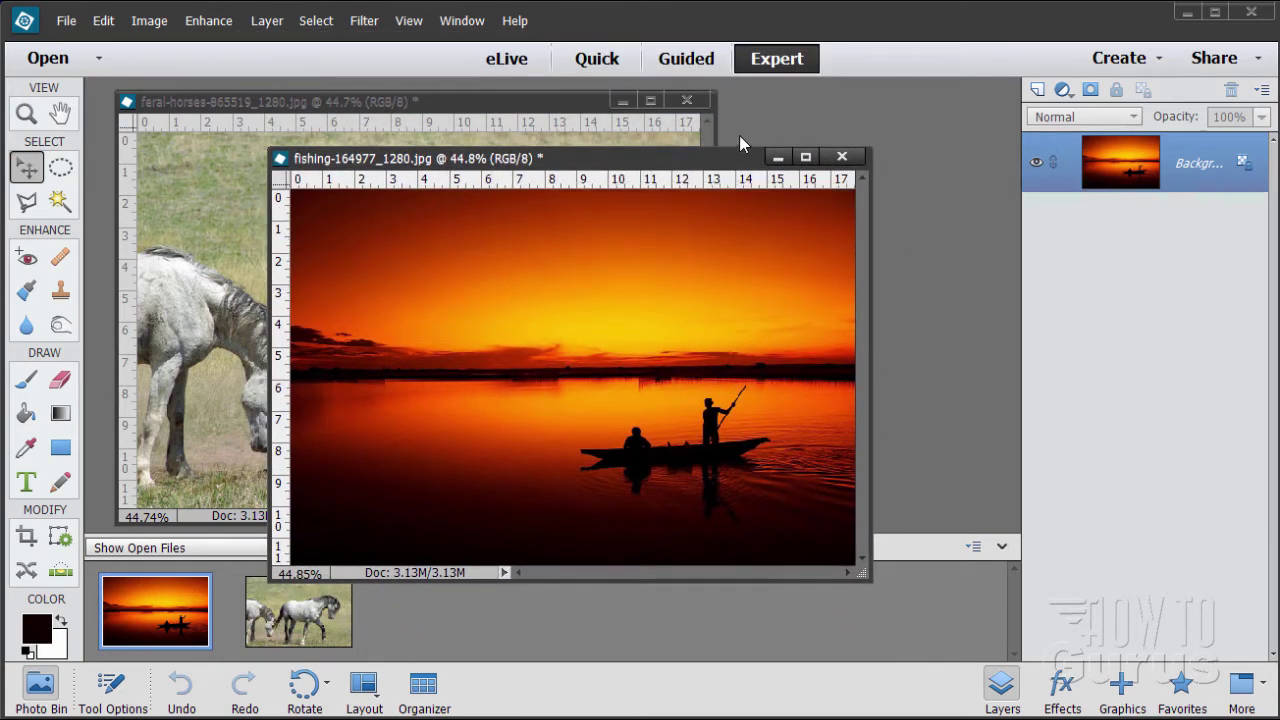
- Review the options for floating documents and window docking in the General preferences
{"action": "left_click", "coordinate": [97, 22]}
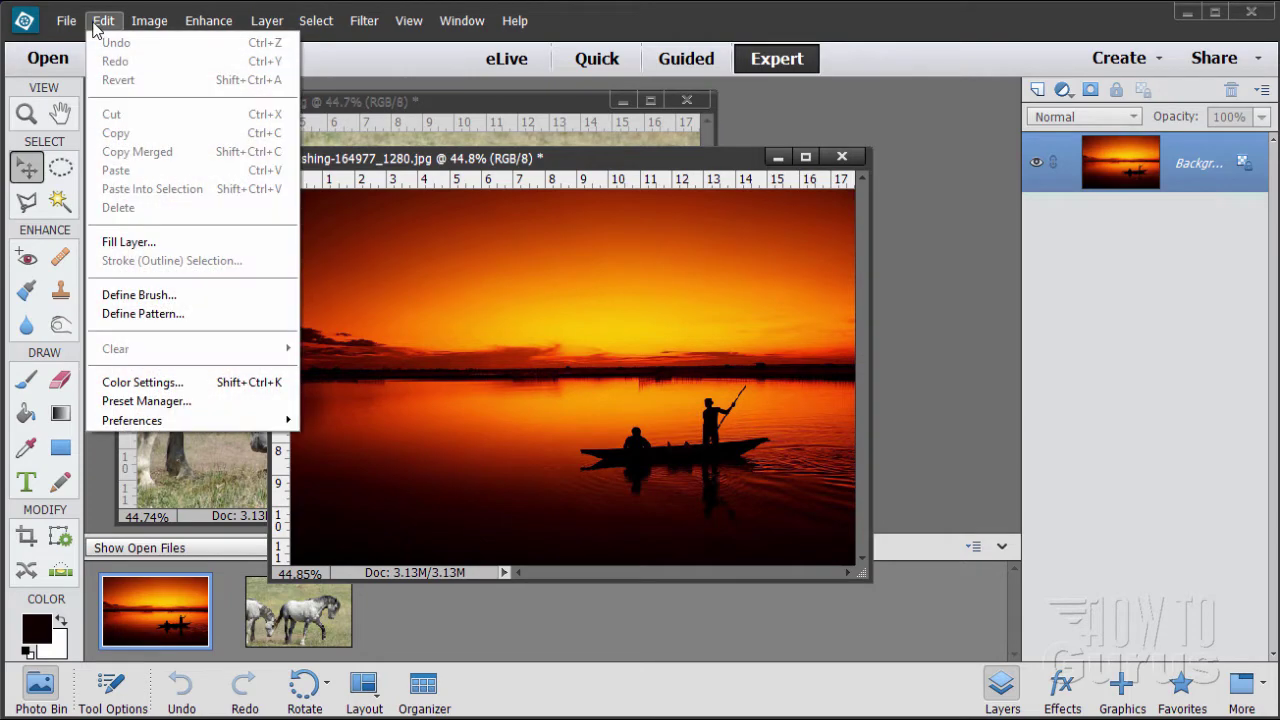
{"action": "mouse_move", "coordinate": [165, 420]}
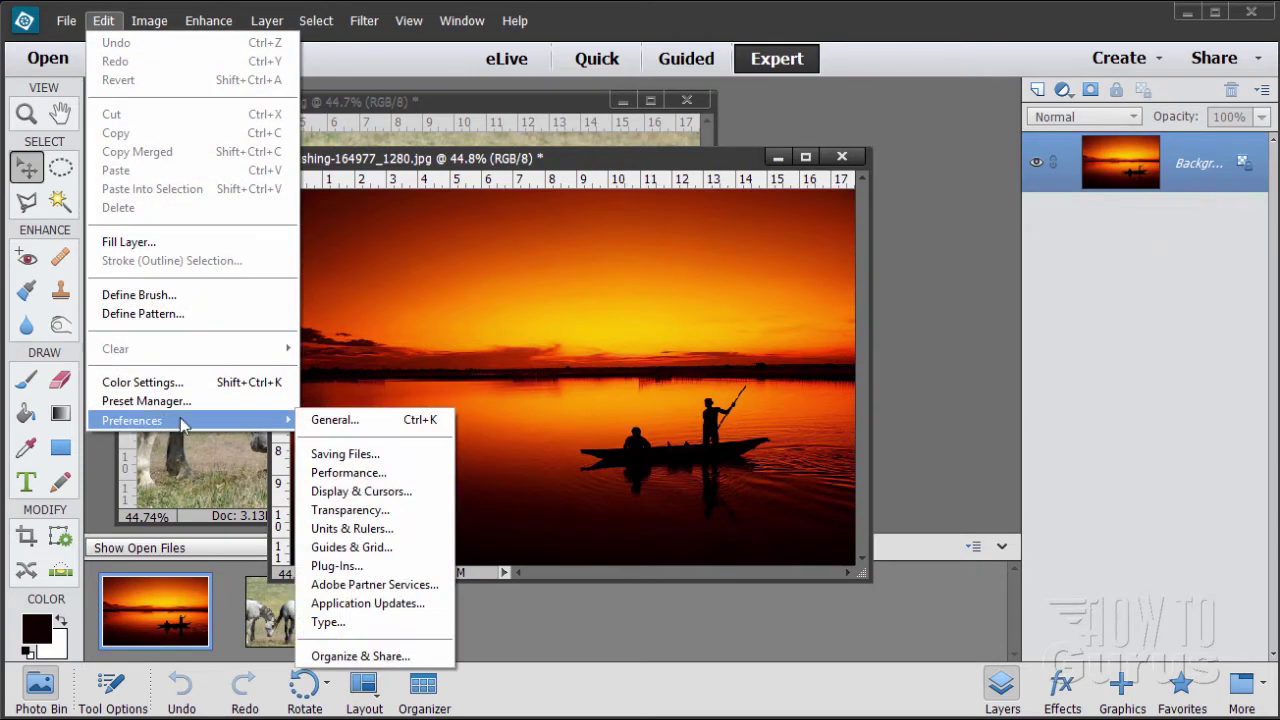
{"action": "left_click", "coordinate": [341, 422]}
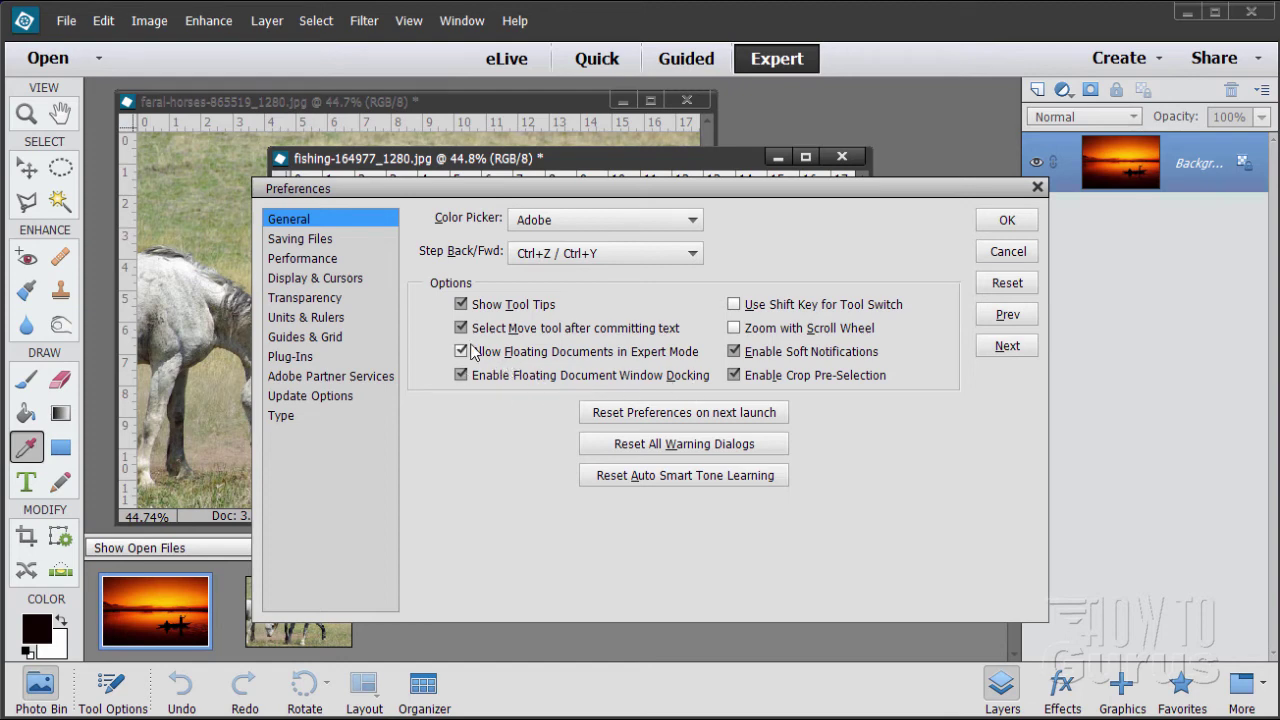
{"action": "left_click", "coordinate": [995, 229]}
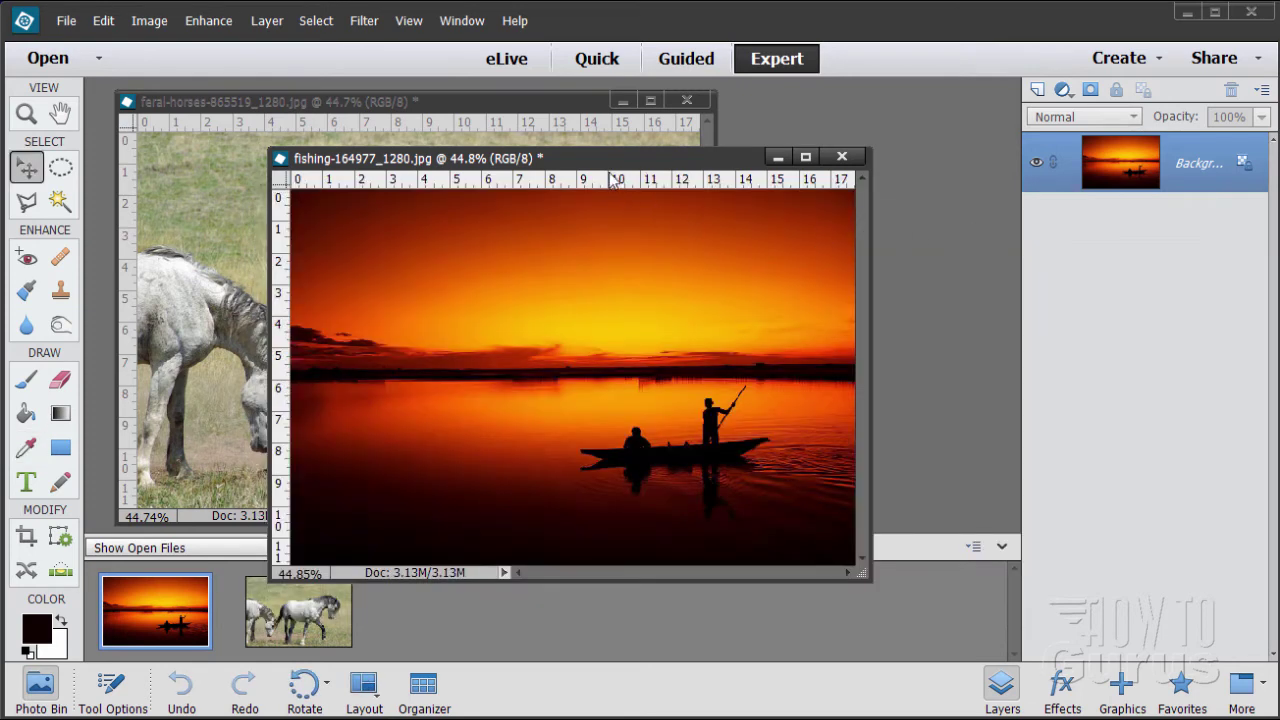
- Dock the fishing and feral-horses photos as tabs and float them again as separate windows
{"action": "left_click_drag", "start_coordinate": [598, 164], "coordinate": [548, 84]}
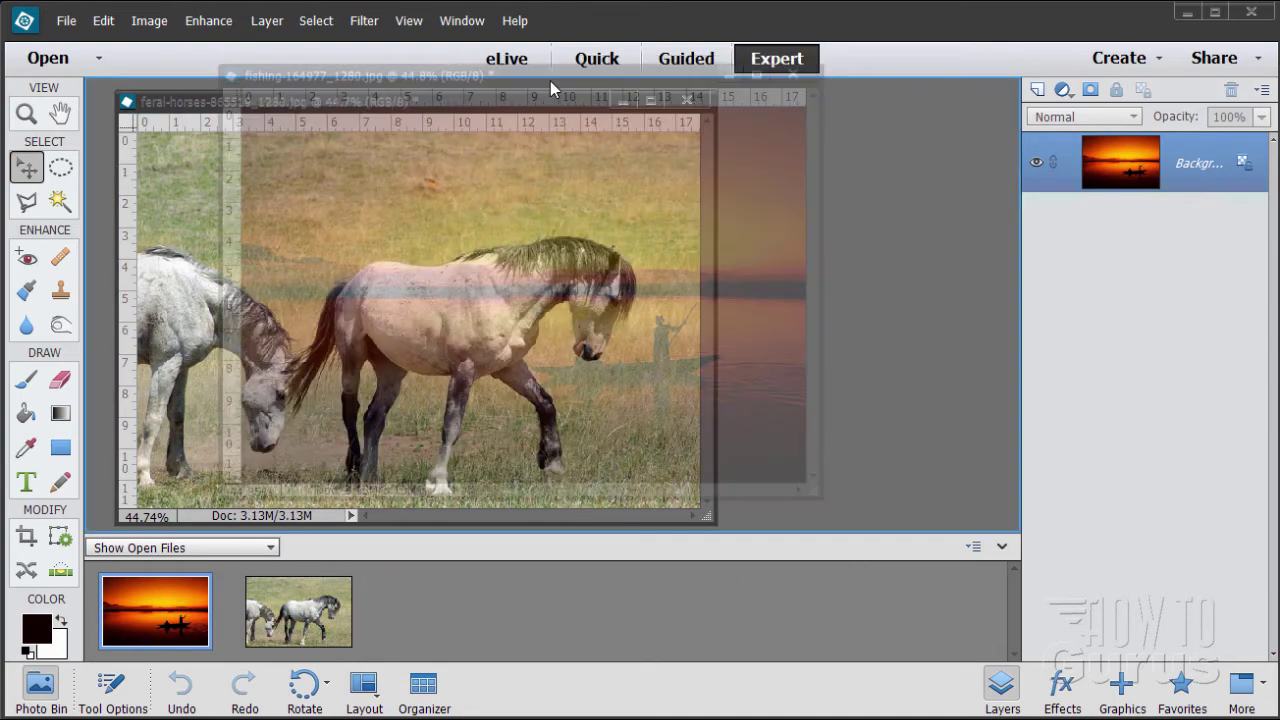
{"action": "left_click_drag", "start_coordinate": [340, 113], "coordinate": [376, 88]}
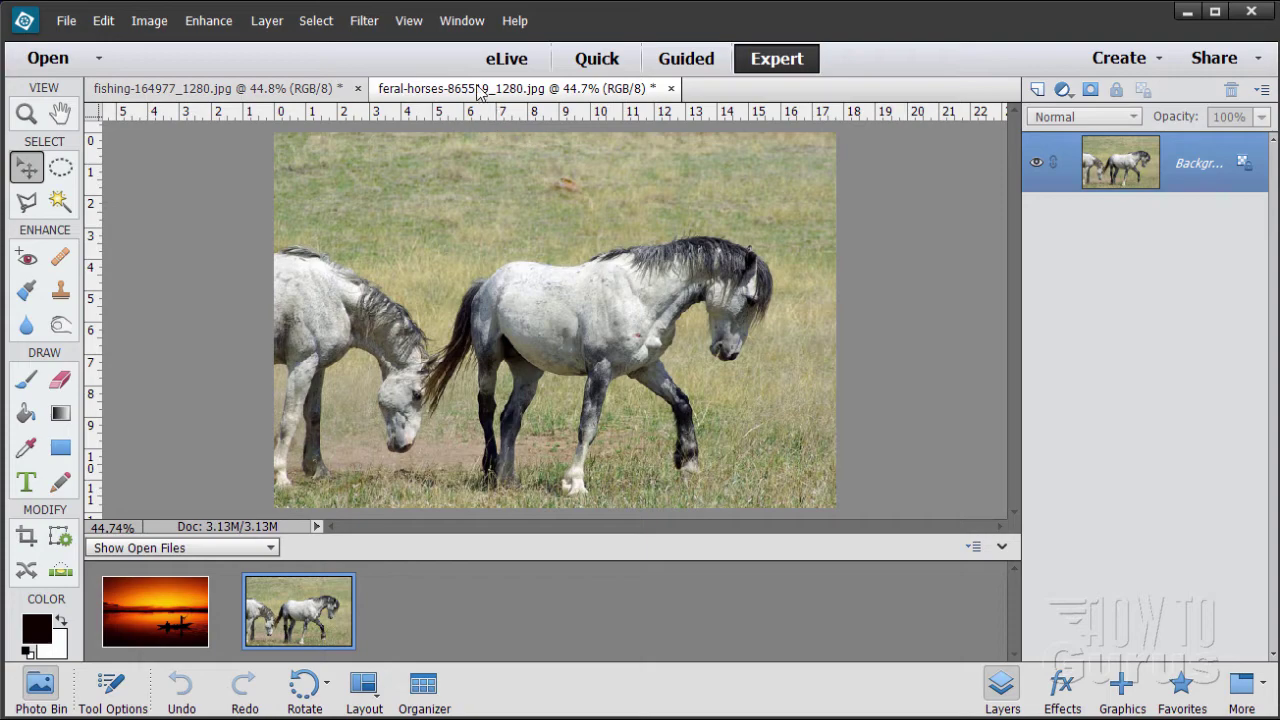
{"action": "left_click_drag", "start_coordinate": [478, 92], "coordinate": [497, 190]}
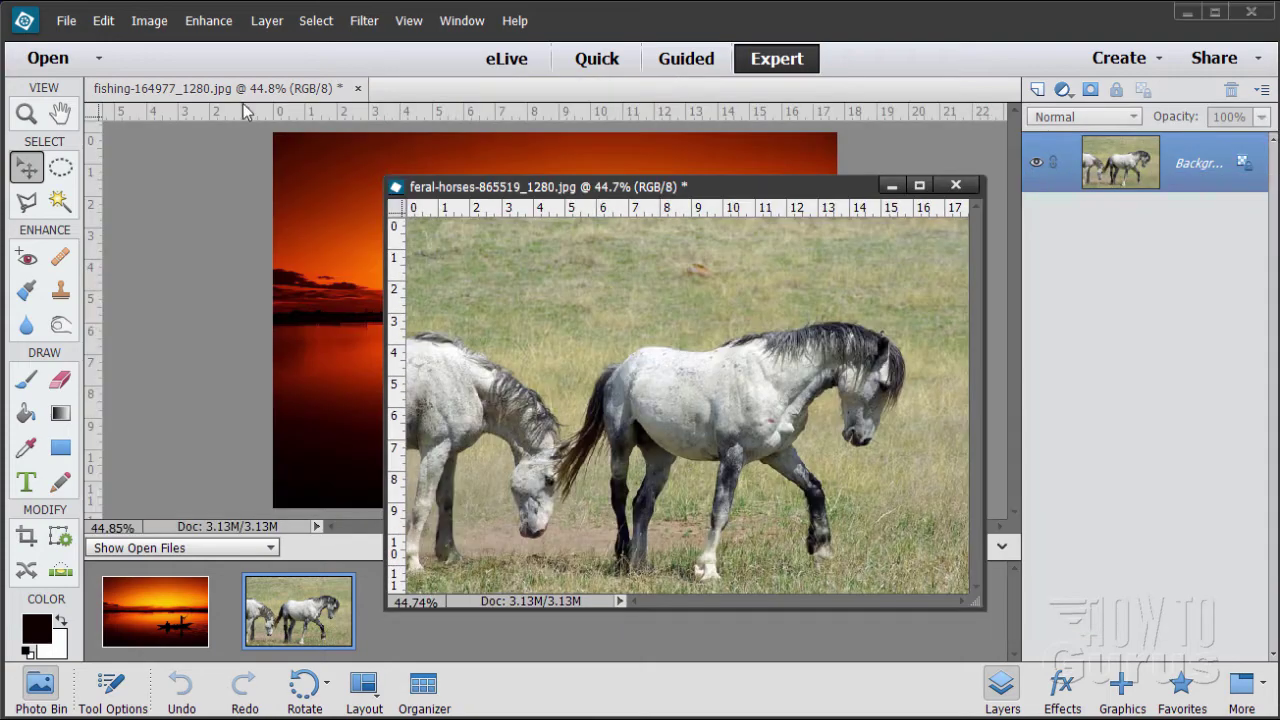
{"action": "left_click_drag", "start_coordinate": [240, 88], "coordinate": [300, 250]}
{"action": "left_click_drag", "start_coordinate": [785, 190], "coordinate": [593, 108]}
{"action": "left_click", "coordinate": [154, 149]}
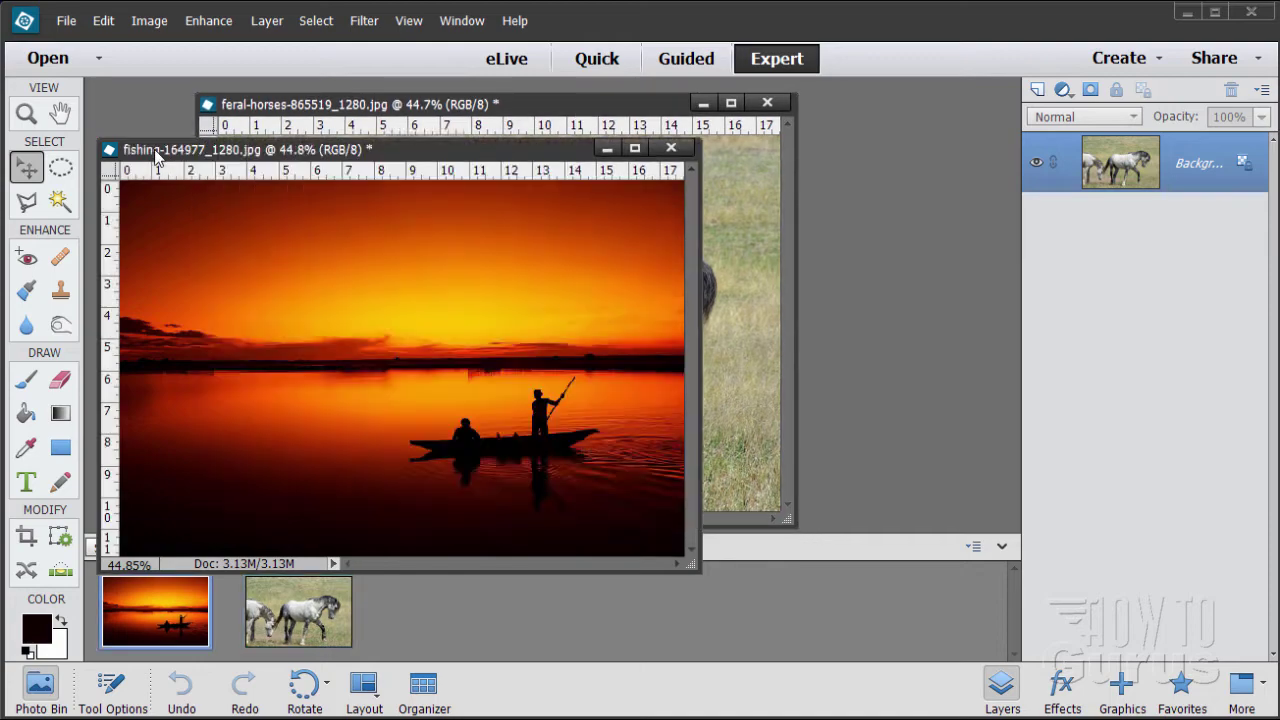
- Enlarge the fishing image's window to nearly the full screen height and zoom the photo out to 25%
{"action": "left_click_drag", "start_coordinate": [446, 153], "coordinate": [596, 50]}
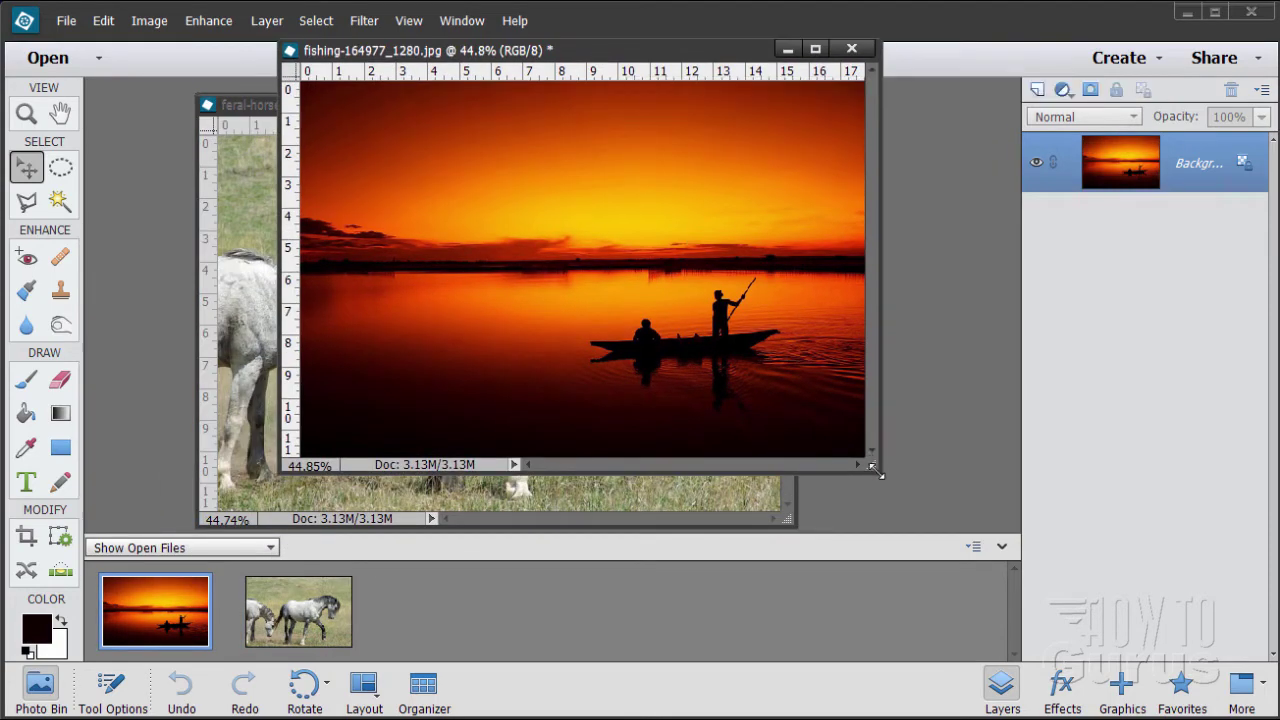
{"action": "left_click_drag", "start_coordinate": [870, 462], "coordinate": [928, 715]}
{"action": "left_click_drag", "start_coordinate": [742, 50], "coordinate": [775, 17]}
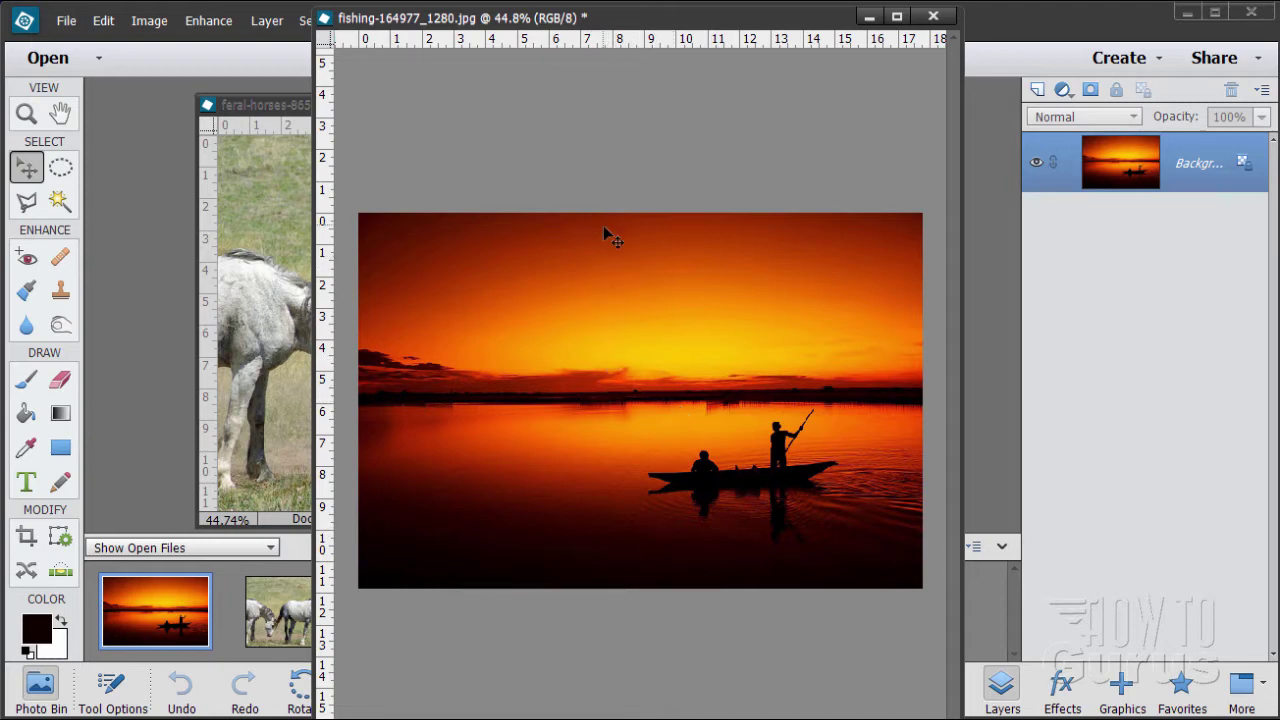
{"action": "left_click_drag", "start_coordinate": [659, 27], "coordinate": [678, 19]}
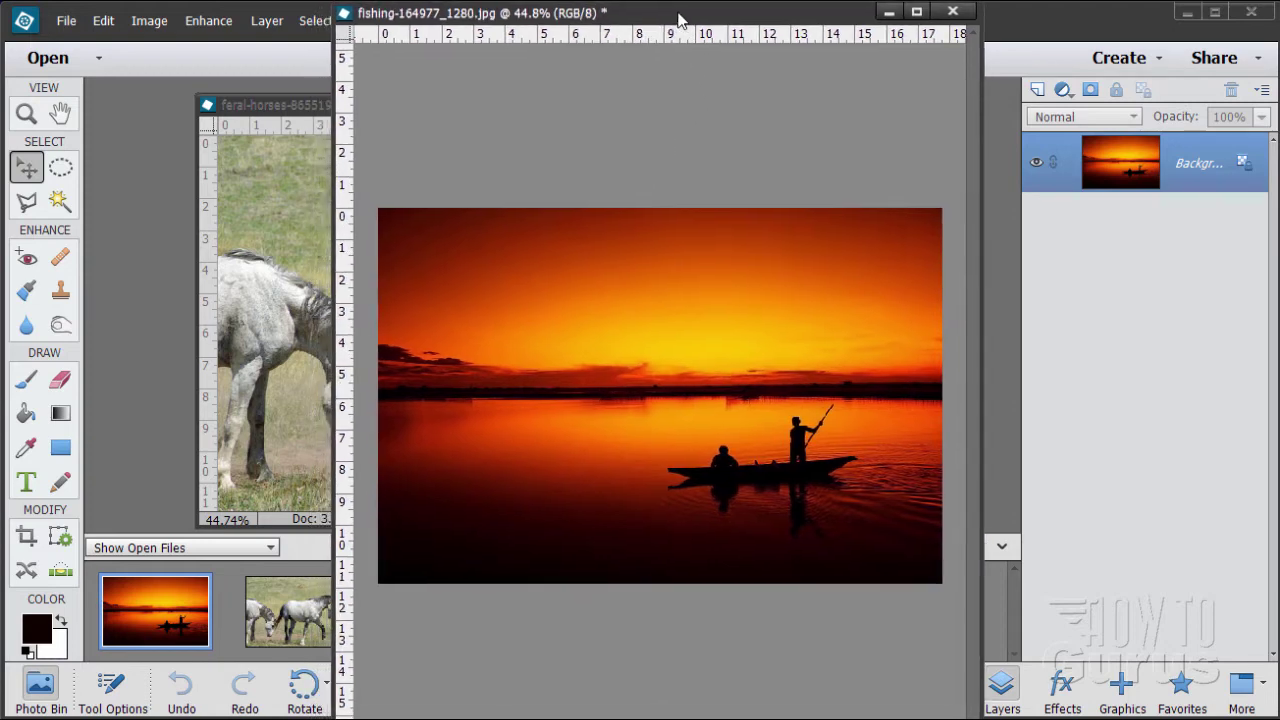
{"action": "left_click", "coordinate": [27, 116]}
{"action": "left_click", "coordinate": [626, 293], "text": "alt"}
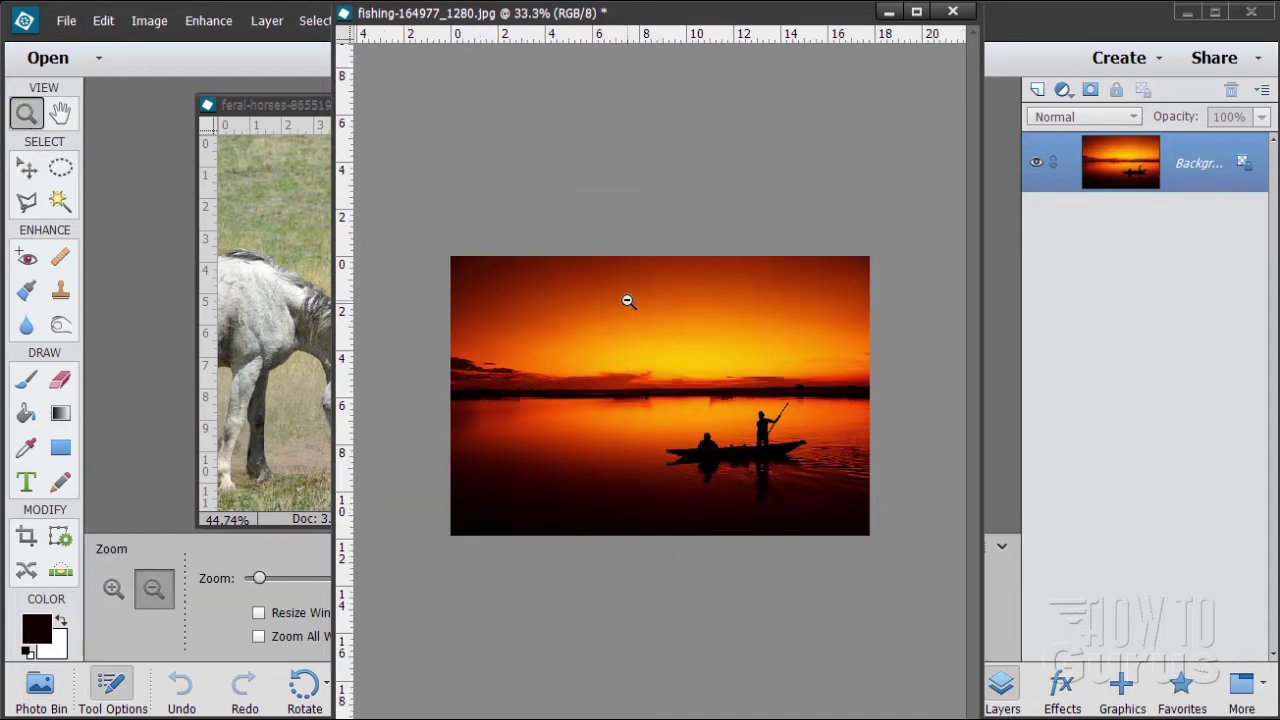
{"action": "left_click", "coordinate": [632, 305], "text": "alt"}
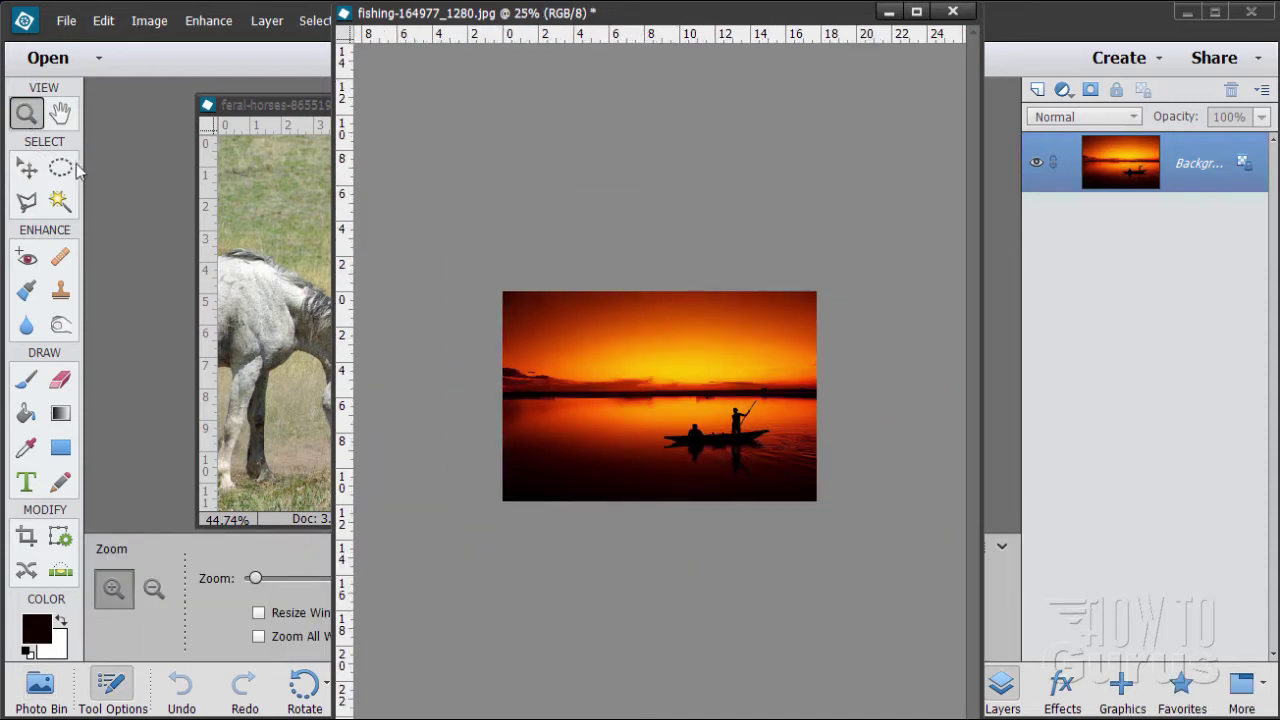
- Place two horizontal guides across the fishing photo, one along the horizon and one about three-quarters of the way down
{"action": "left_click", "coordinate": [27, 168]}
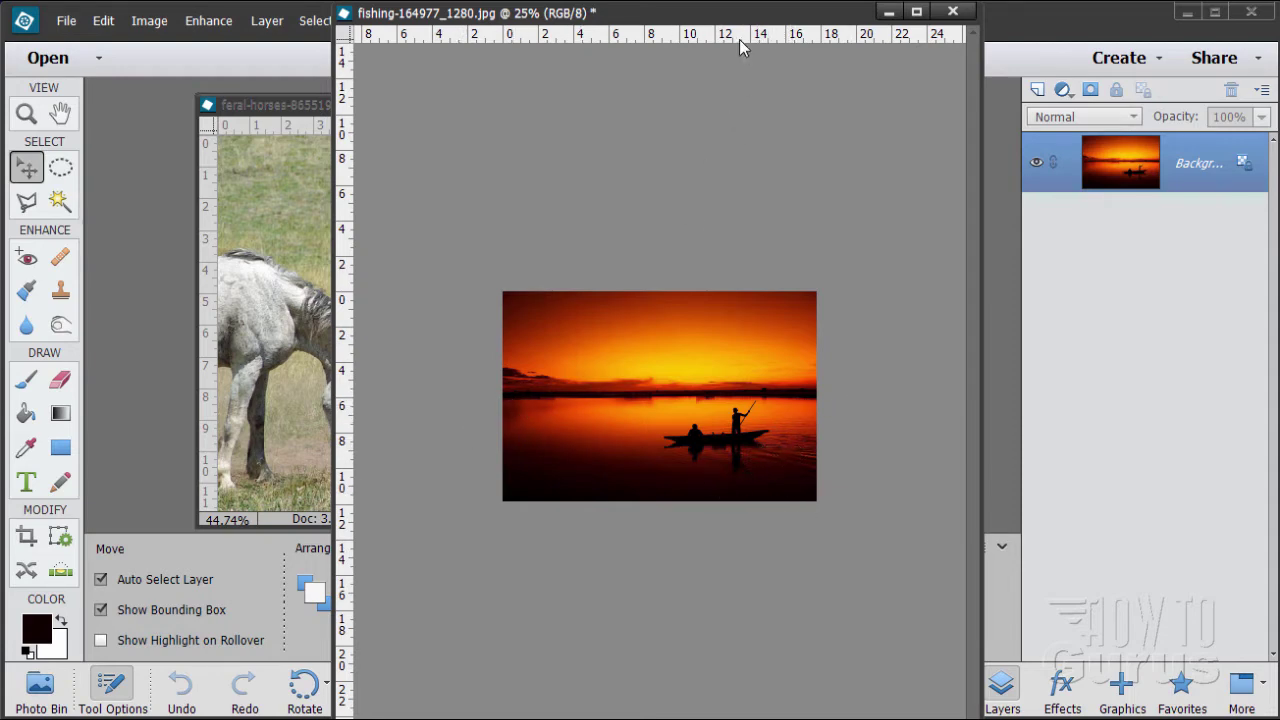
{"action": "left_click_drag", "start_coordinate": [740, 40], "coordinate": [897, 396]}
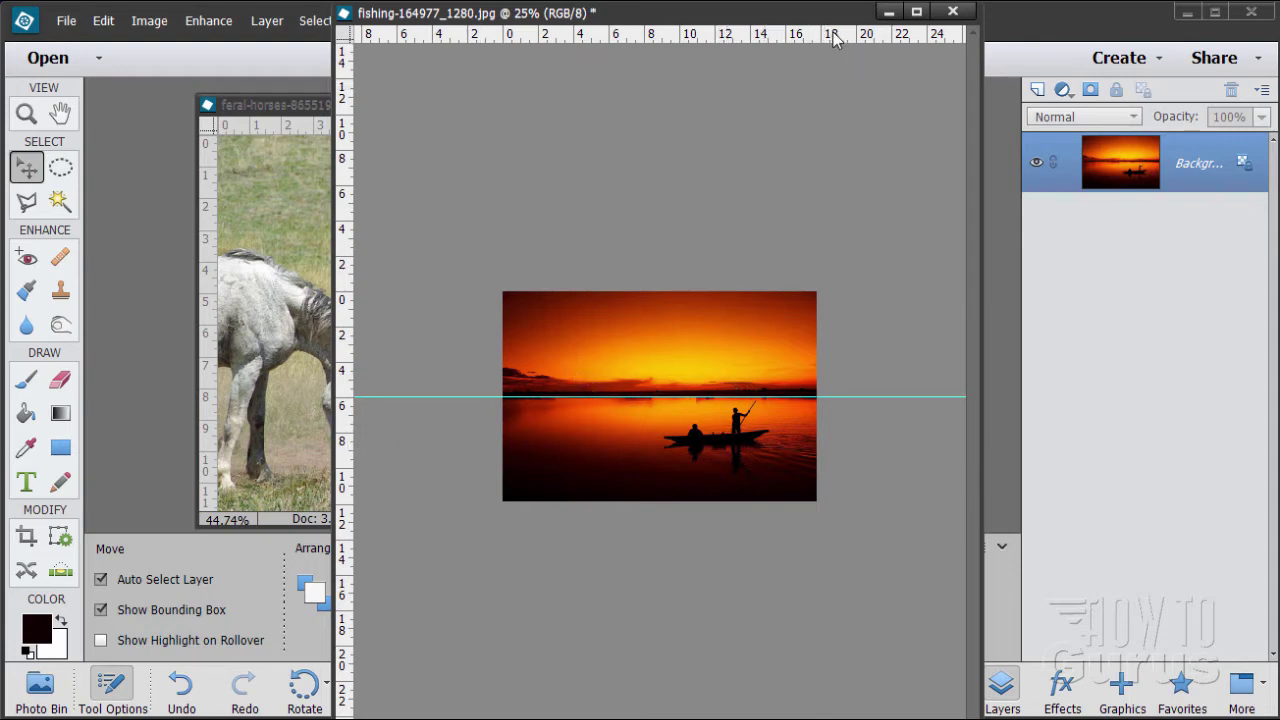
{"action": "left_click_drag", "start_coordinate": [833, 37], "coordinate": [864, 446]}
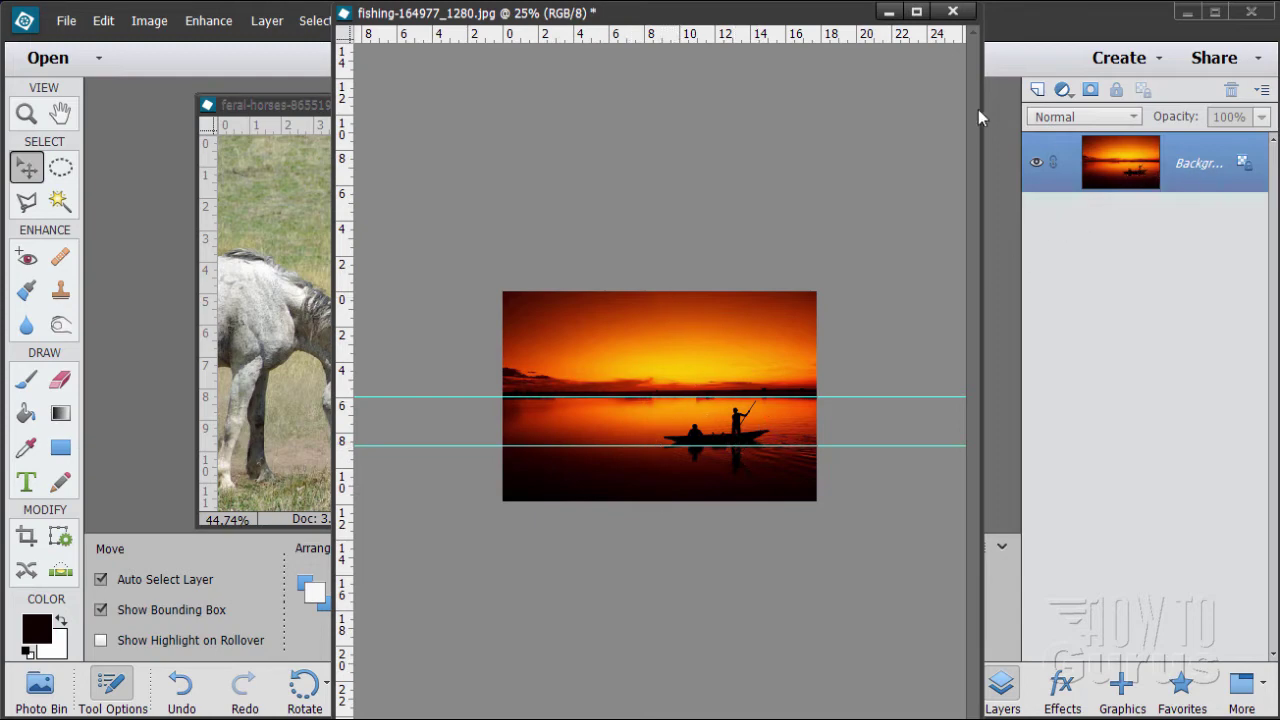
- Convert the fishing photo's locked Background into a regular layer with the default name
{"action": "double_click", "coordinate": [1186, 165]}
{"action": "left_click_drag", "start_coordinate": [440, 332], "coordinate": [555, 224]}
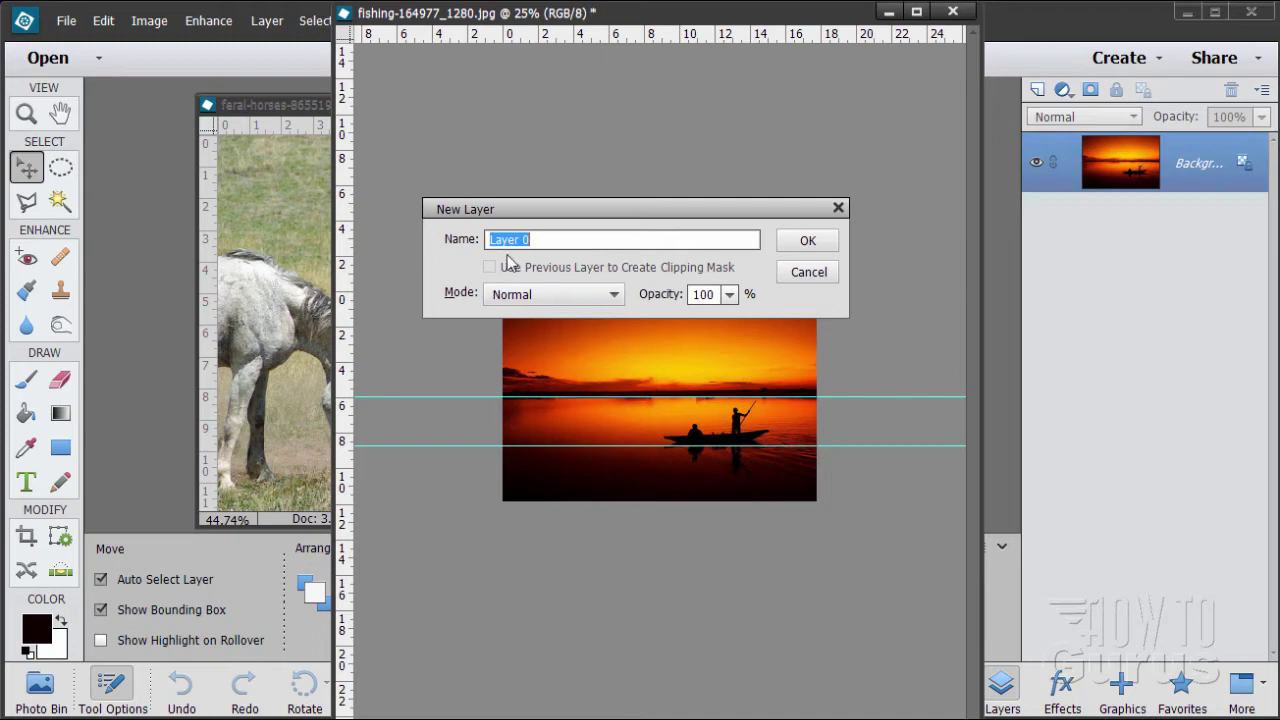
{"action": "left_click", "coordinate": [814, 246]}
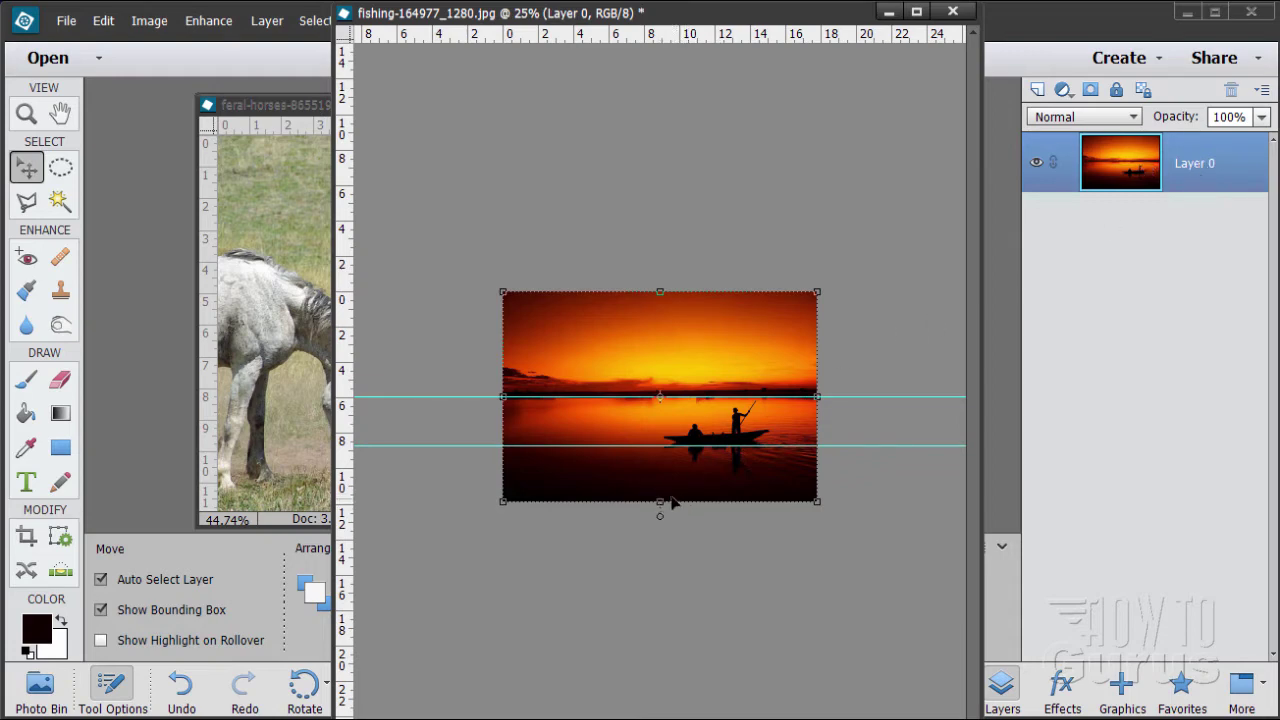
- Stretch the fishing photo's layer downward until the horizon lines up with the lower guide
{"action": "left_click_drag", "start_coordinate": [659, 503], "coordinate": [659, 604]}
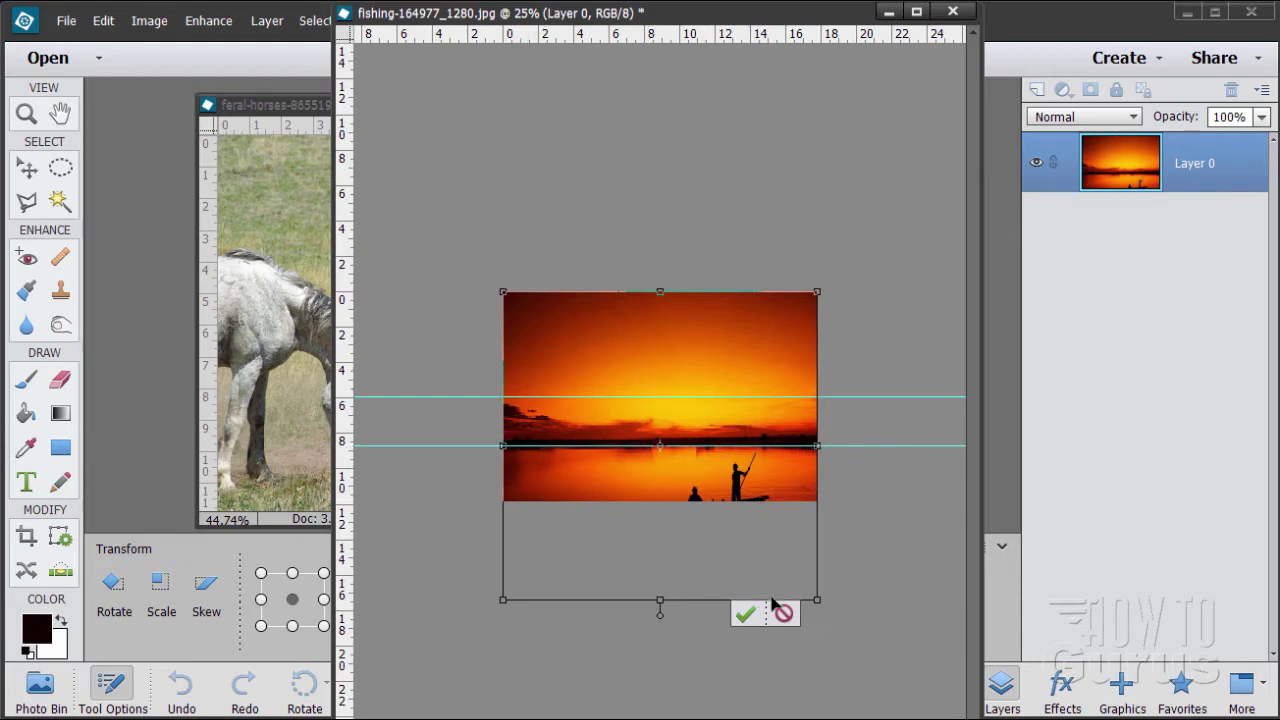
{"action": "left_click", "coordinate": [745, 614]}
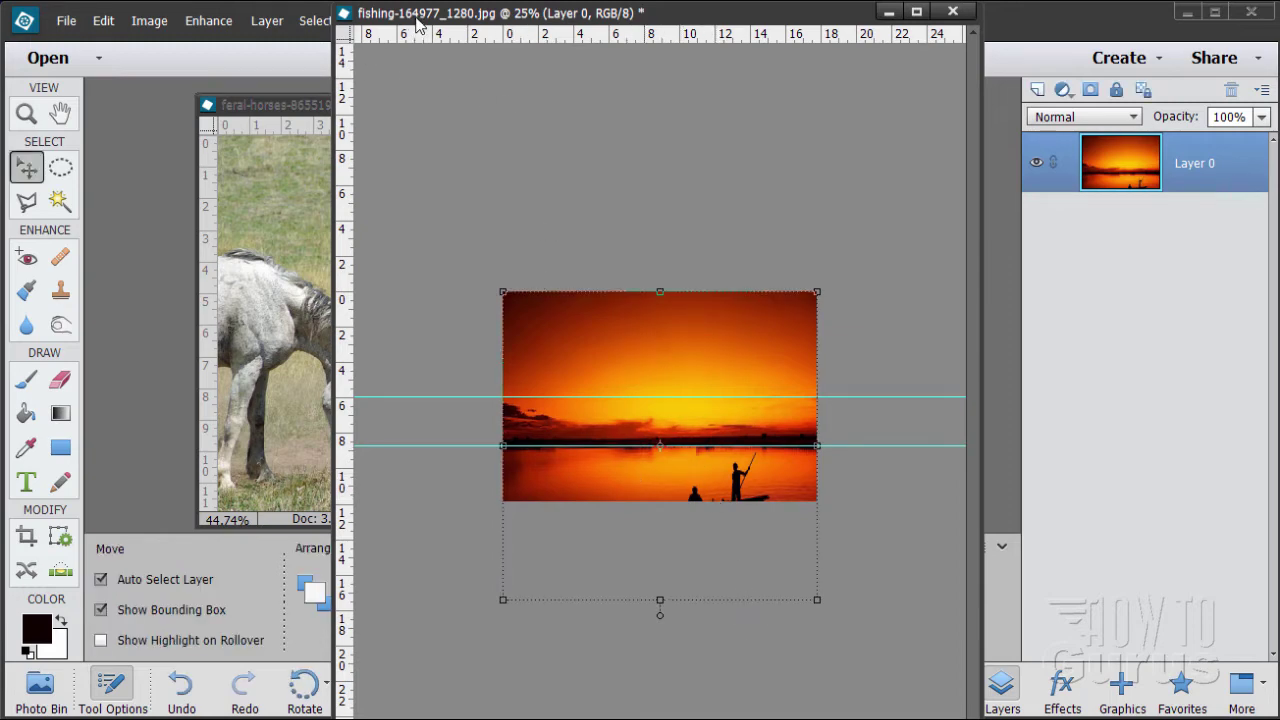
- Zoom the fishing image in to 50% and reposition and enlarge its window to fit the whole photo
{"action": "left_click_drag", "start_coordinate": [641, 14], "coordinate": [583, 140]}
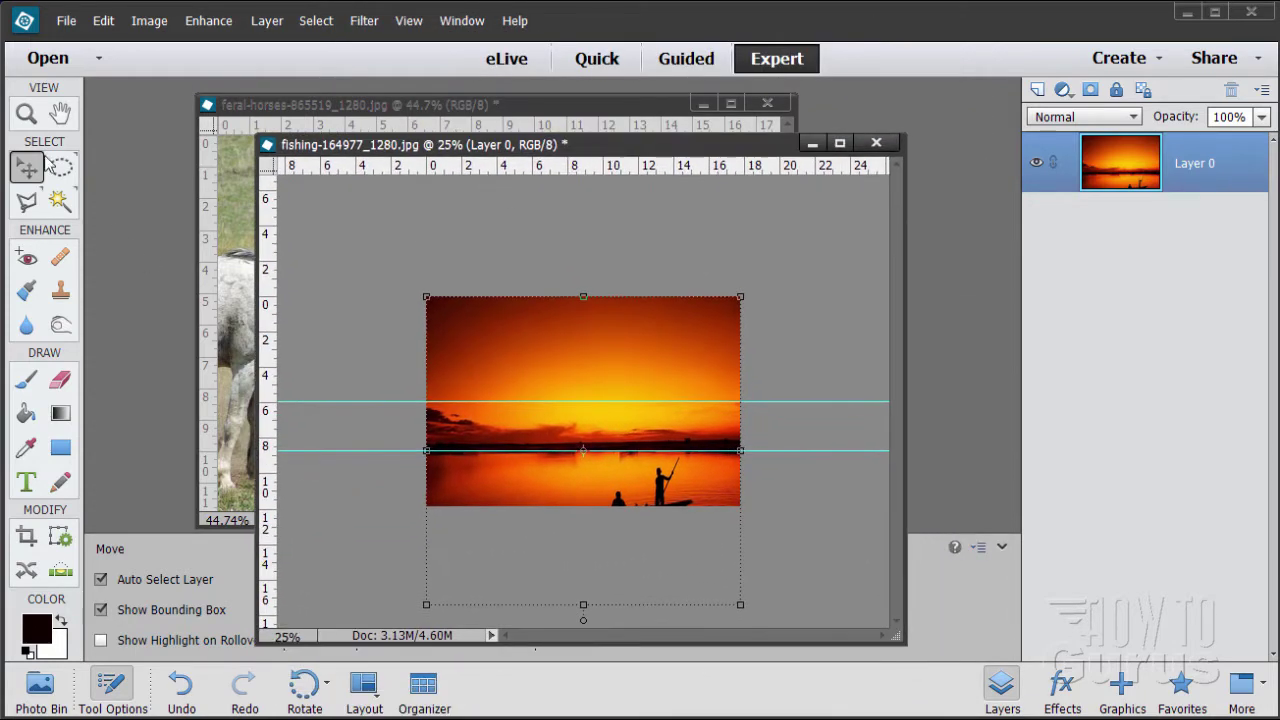
{"action": "left_click", "coordinate": [27, 113]}
{"action": "left_click", "coordinate": [566, 399]}
{"action": "left_click", "coordinate": [566, 399]}
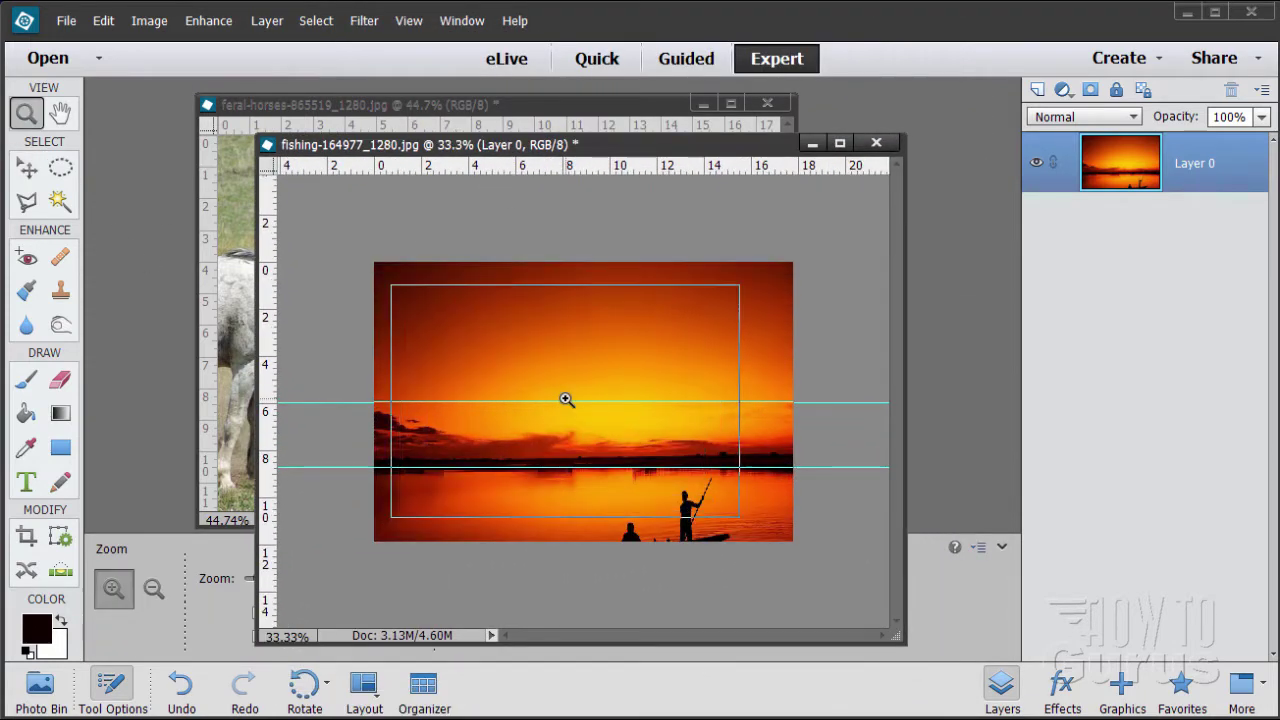
{"action": "left_click_drag", "start_coordinate": [620, 155], "coordinate": [569, 78]}
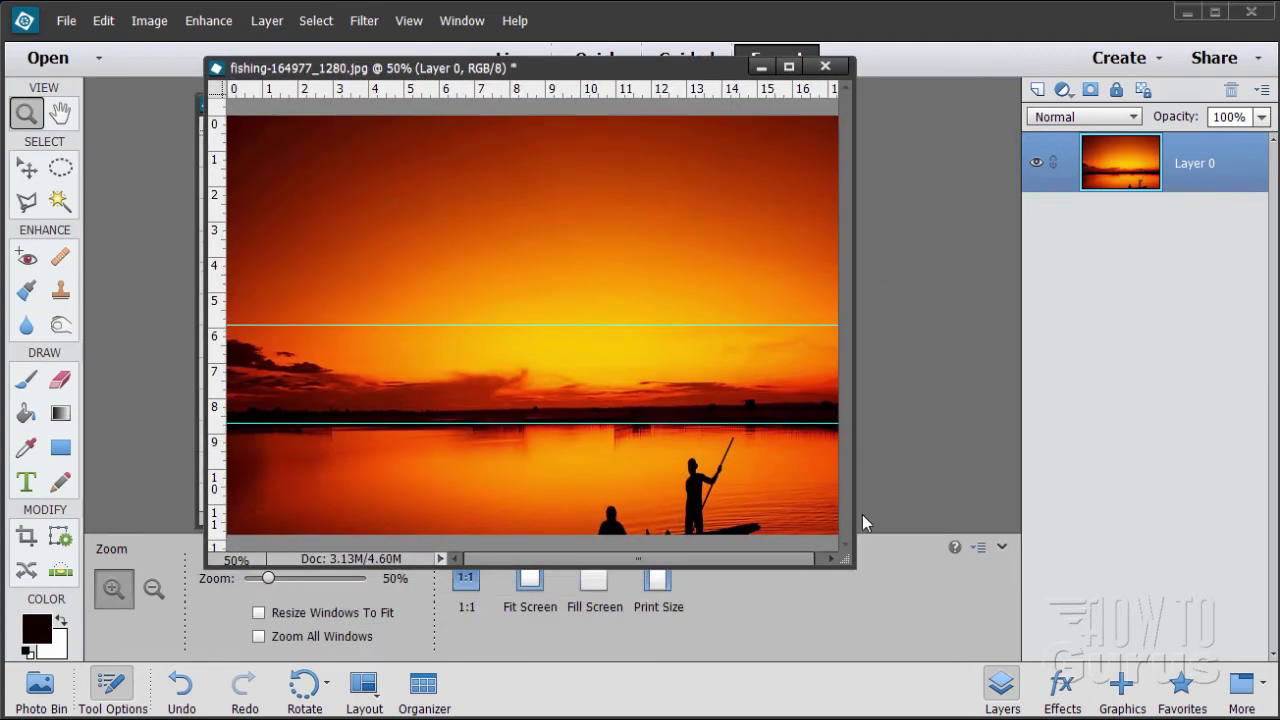
{"action": "left_click_drag", "start_coordinate": [952, 632], "coordinate": [958, 643]}
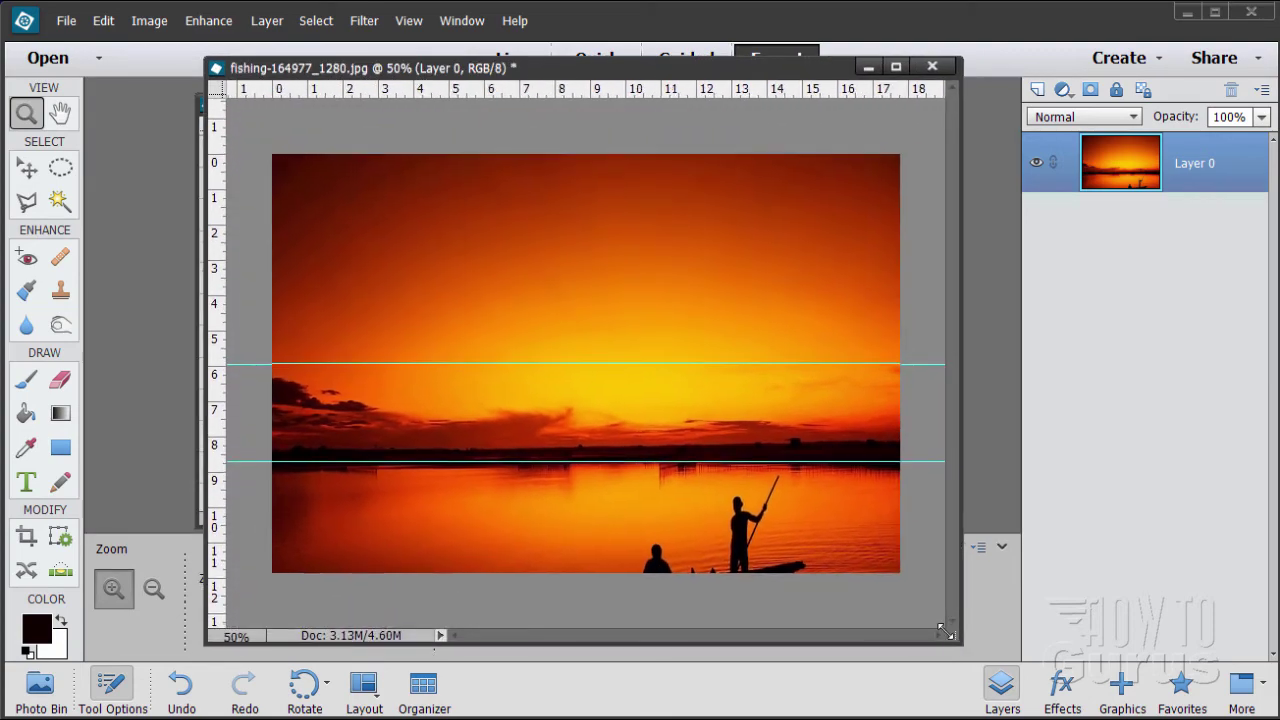
- Clear both horizontal guides from the fishing photo
{"action": "left_click", "coordinate": [27, 169]}
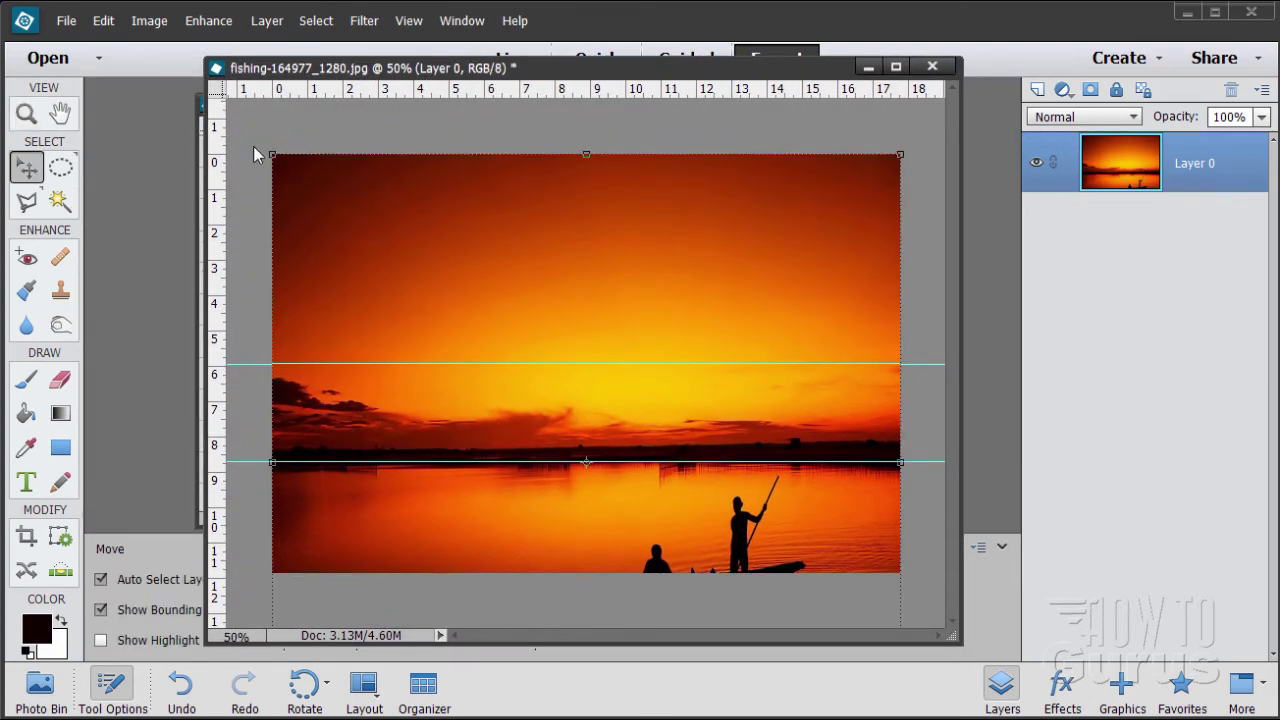
{"action": "left_click", "coordinate": [410, 21]}
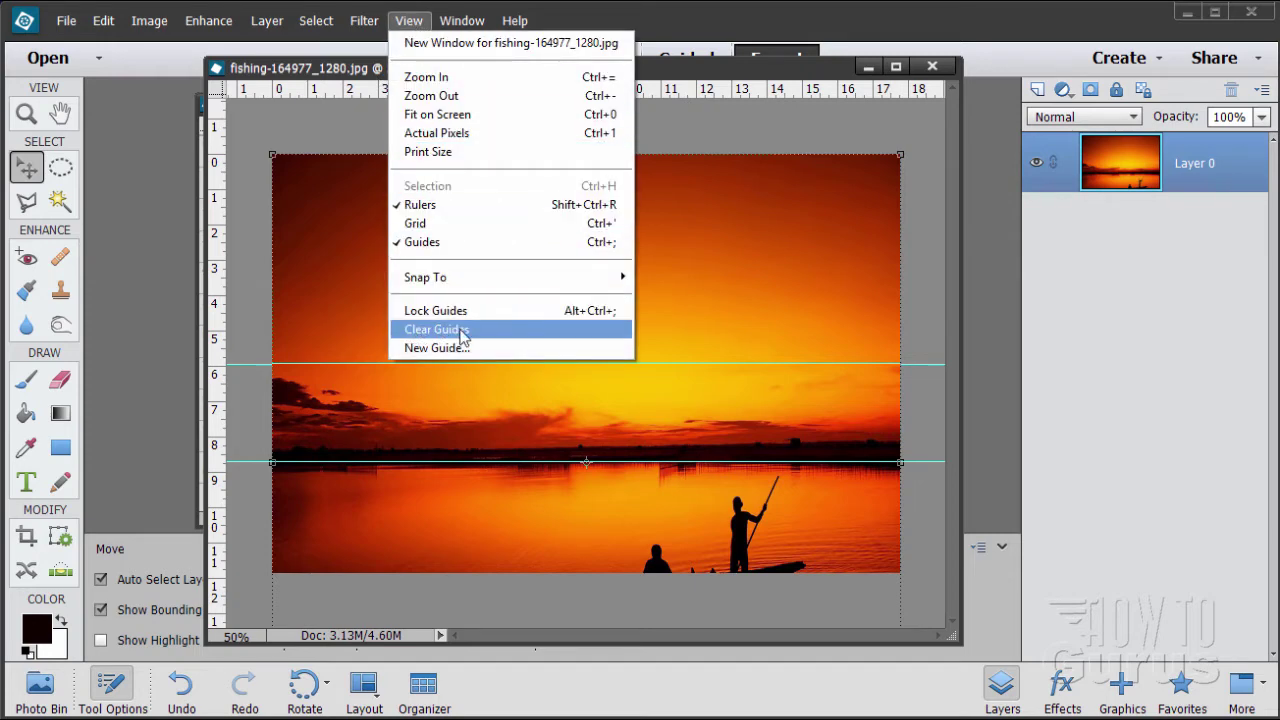
{"action": "left_click", "coordinate": [460, 330]}
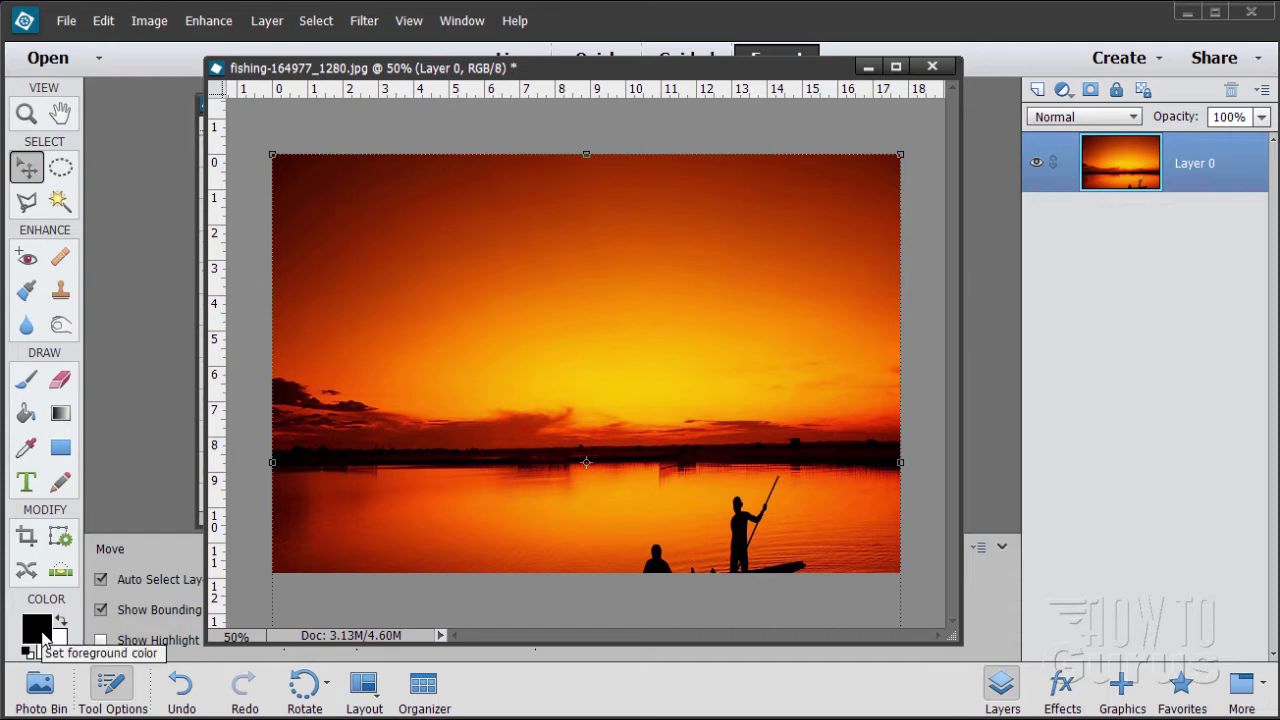
- Cover everything below the fishing photo's horizon with a full-width black rectangle shape and simplify its layer
{"action": "left_click", "coordinate": [60, 448]}
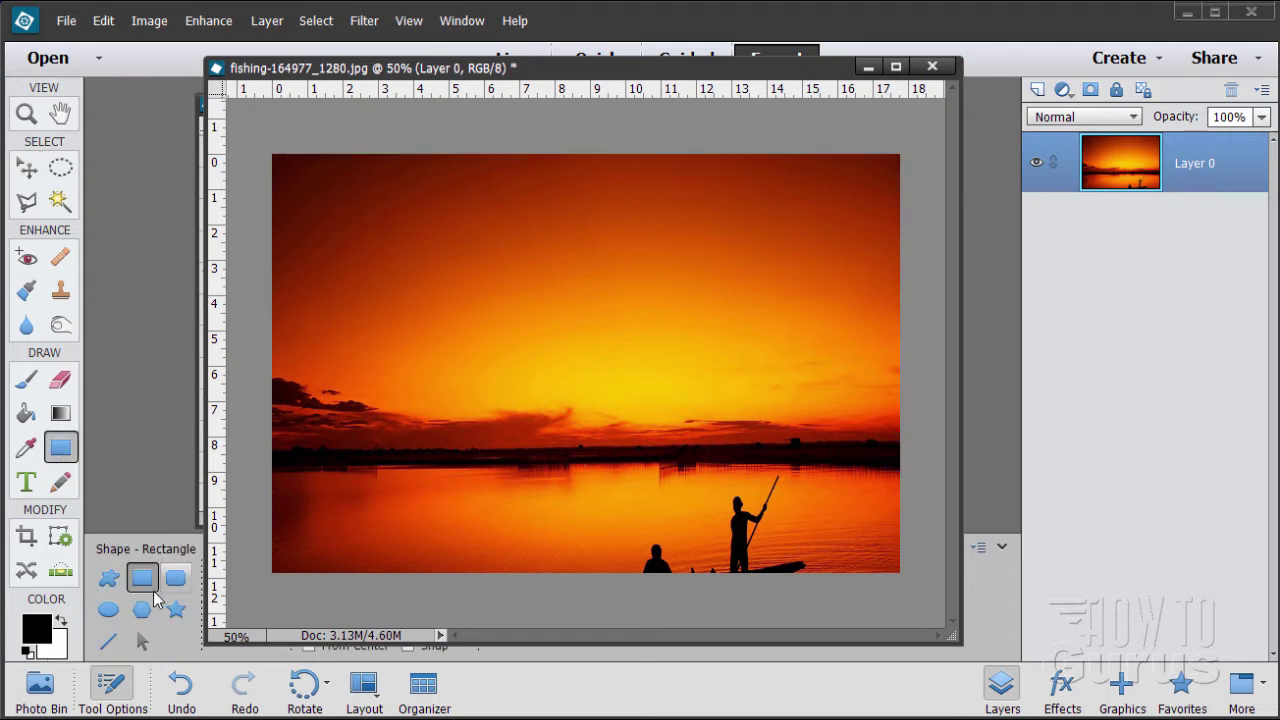
{"action": "left_click_drag", "start_coordinate": [377, 76], "coordinate": [516, 76]}
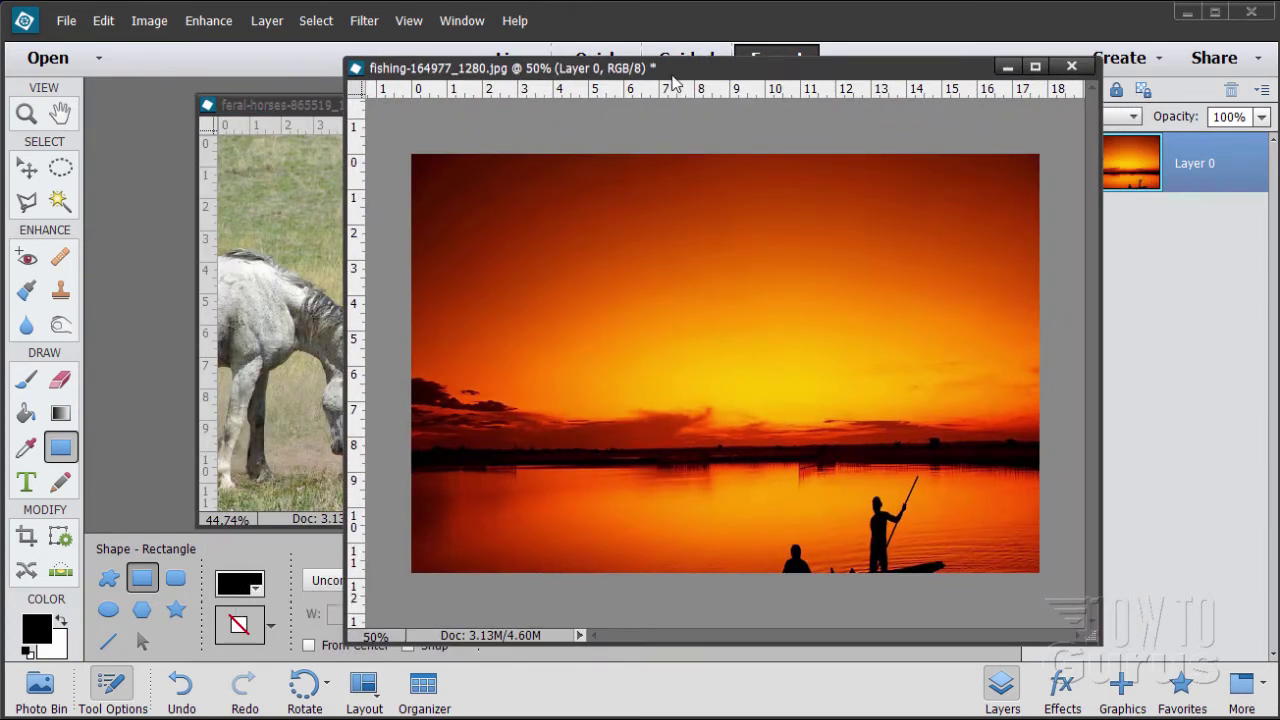
{"action": "left_click_drag", "start_coordinate": [672, 78], "coordinate": [552, 58]}
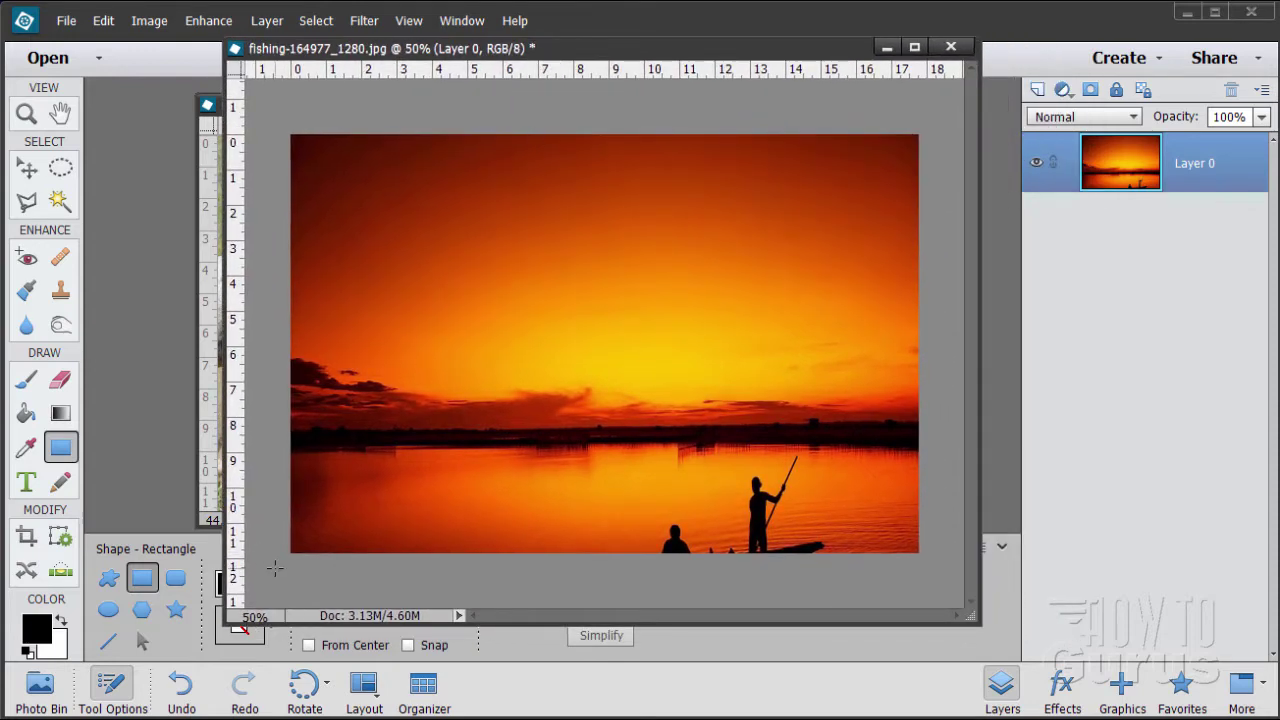
{"action": "left_click_drag", "start_coordinate": [275, 568], "coordinate": [940, 435]}
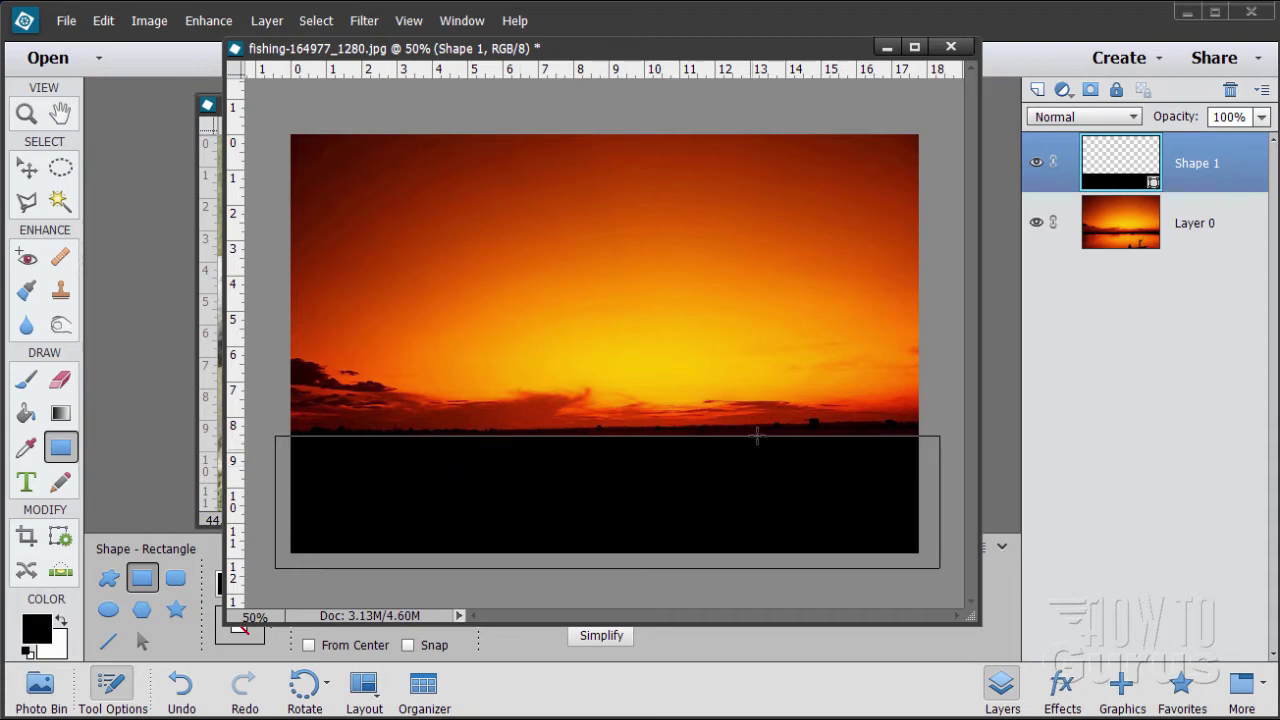
{"action": "right_click", "coordinate": [1184, 174]}
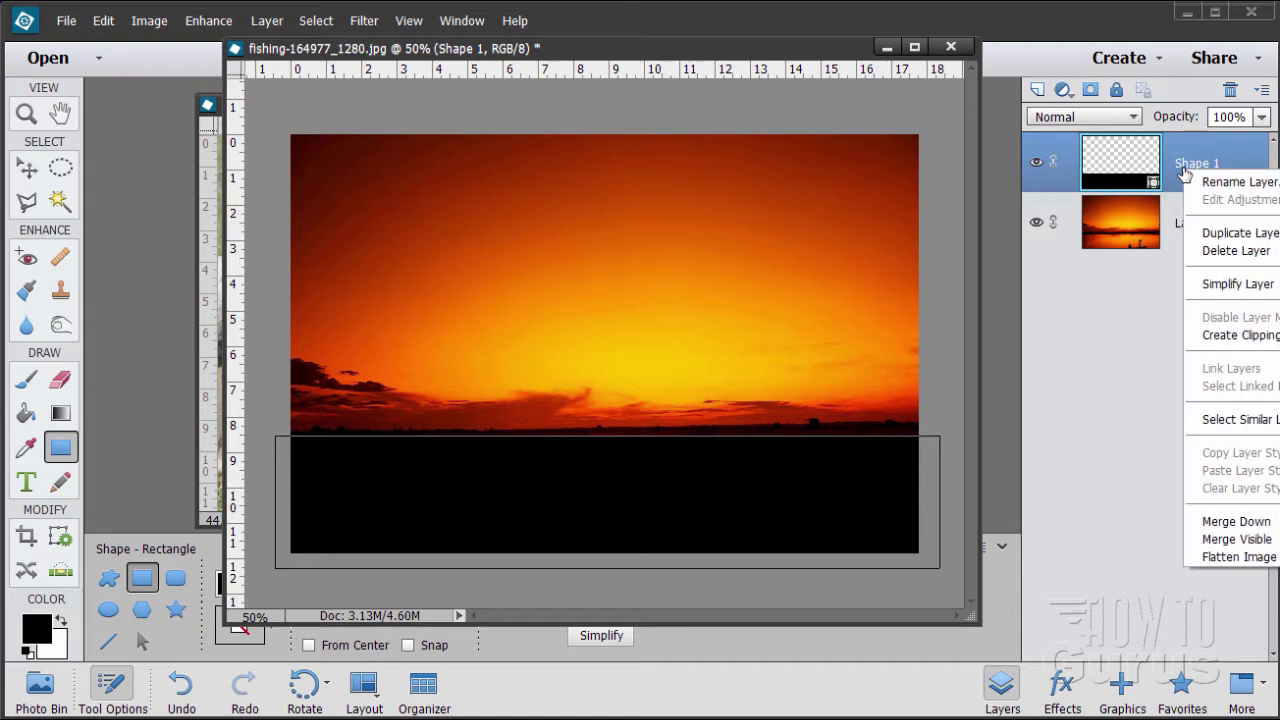
{"action": "left_click", "coordinate": [1222, 284]}
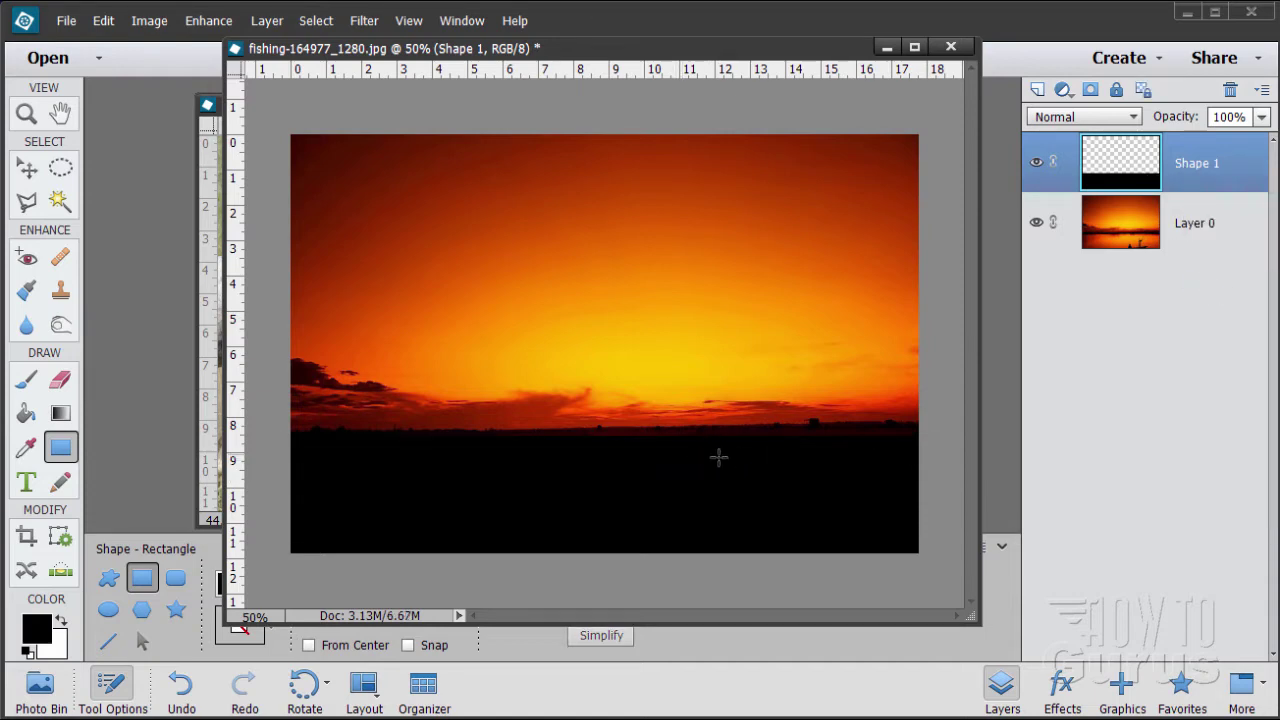
- Set up the Brush tool with the soft round 21 px brush from Default Brushes for retouching the horizon
{"action": "left_click", "coordinate": [28, 114]}
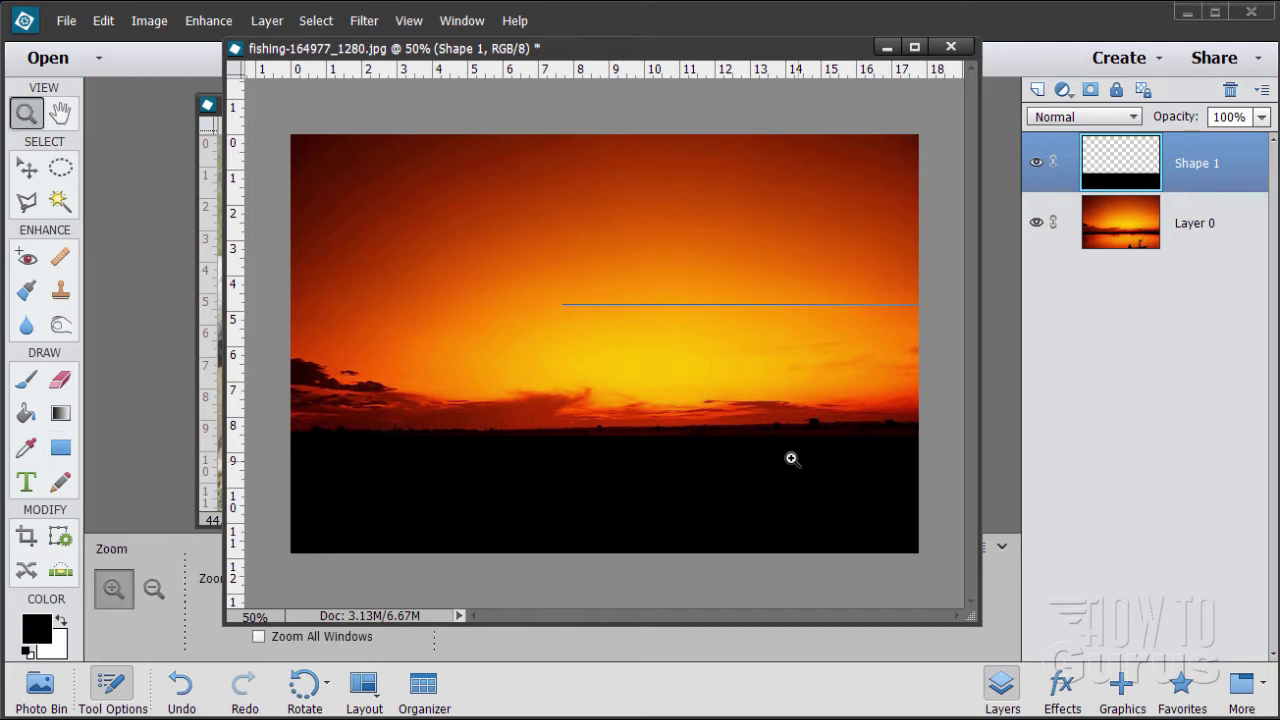
{"action": "left_click", "coordinate": [790, 458]}
{"action": "left_click", "coordinate": [789, 460]}
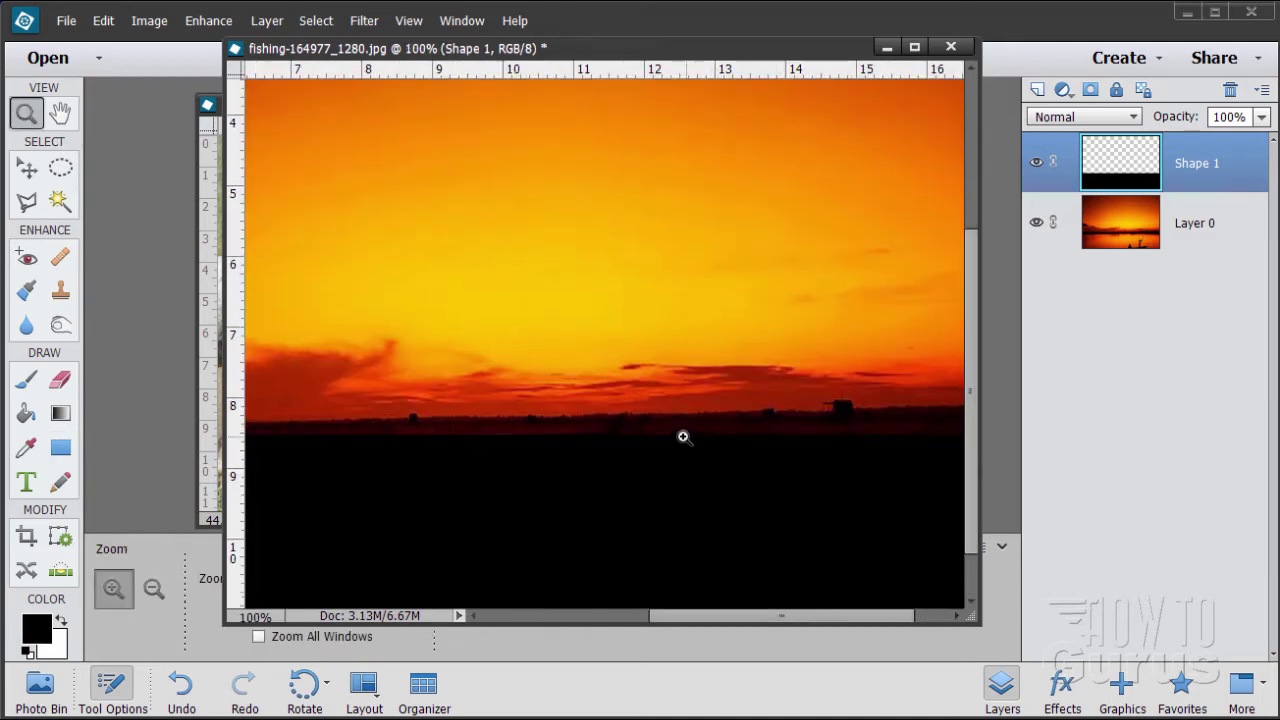
{"action": "left_click", "coordinate": [477, 445]}
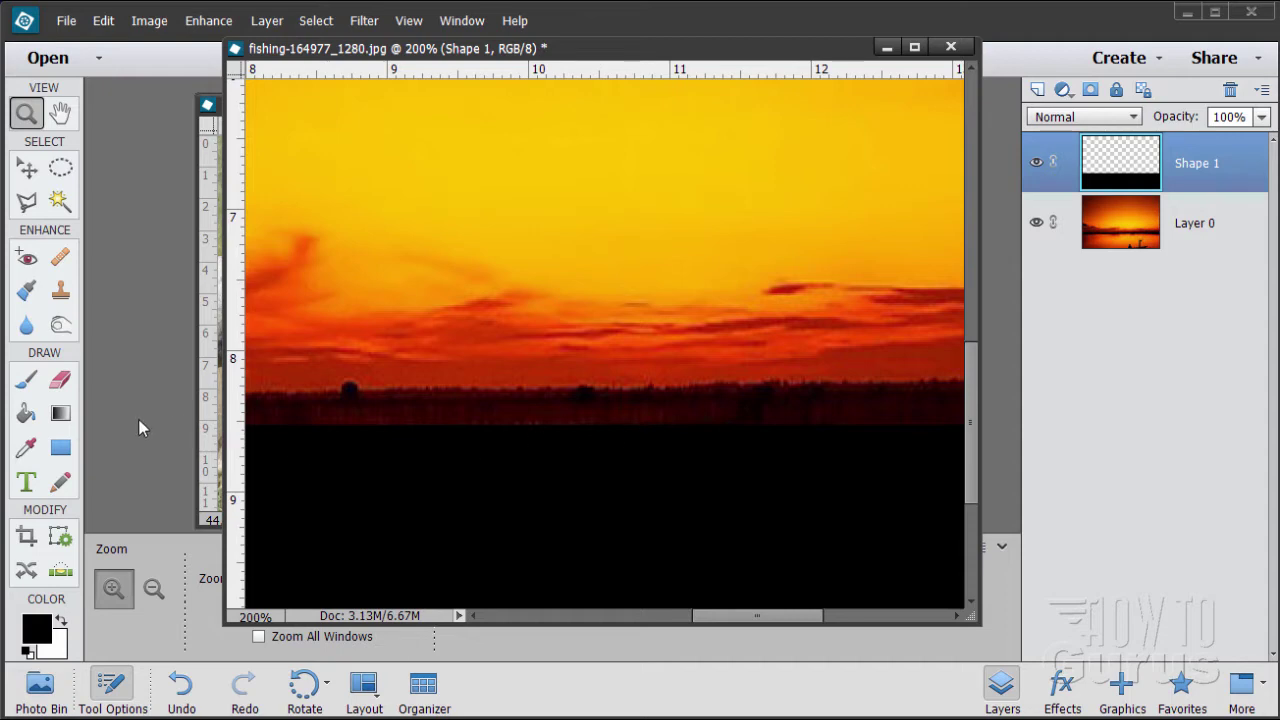
{"action": "left_click", "coordinate": [27, 382]}
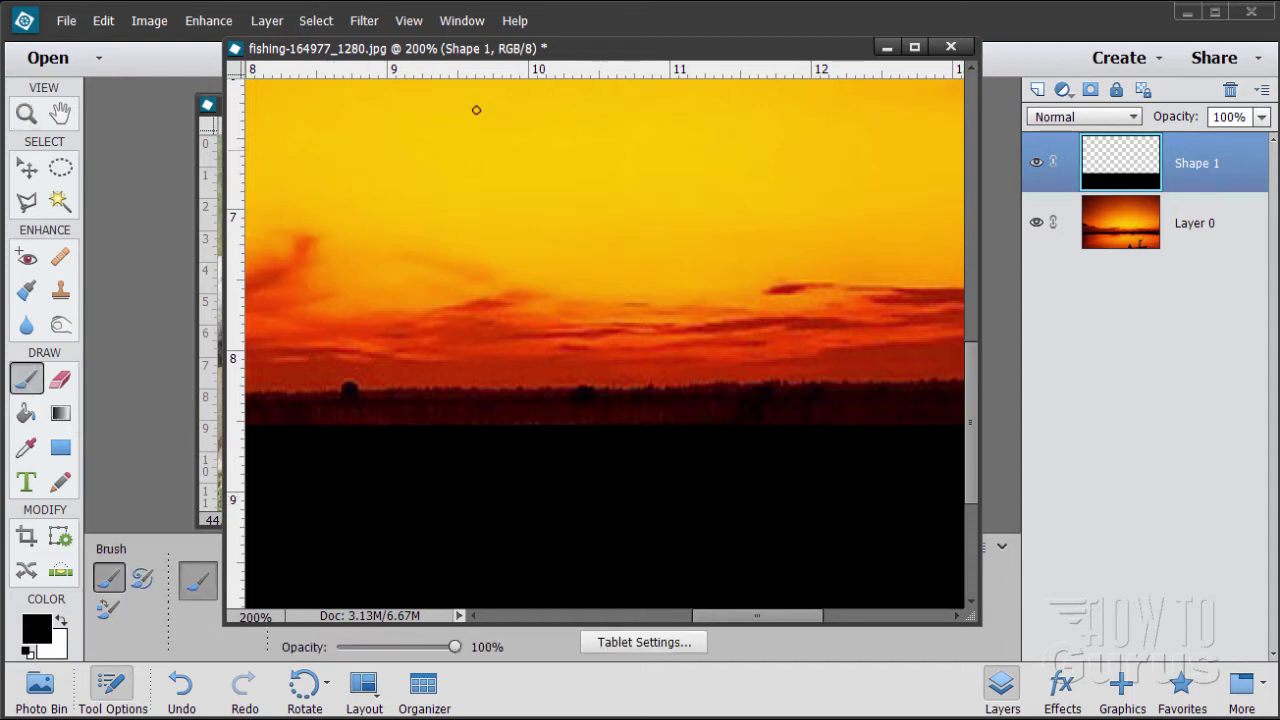
{"action": "left_click_drag", "start_coordinate": [530, 48], "coordinate": [883, 43]}
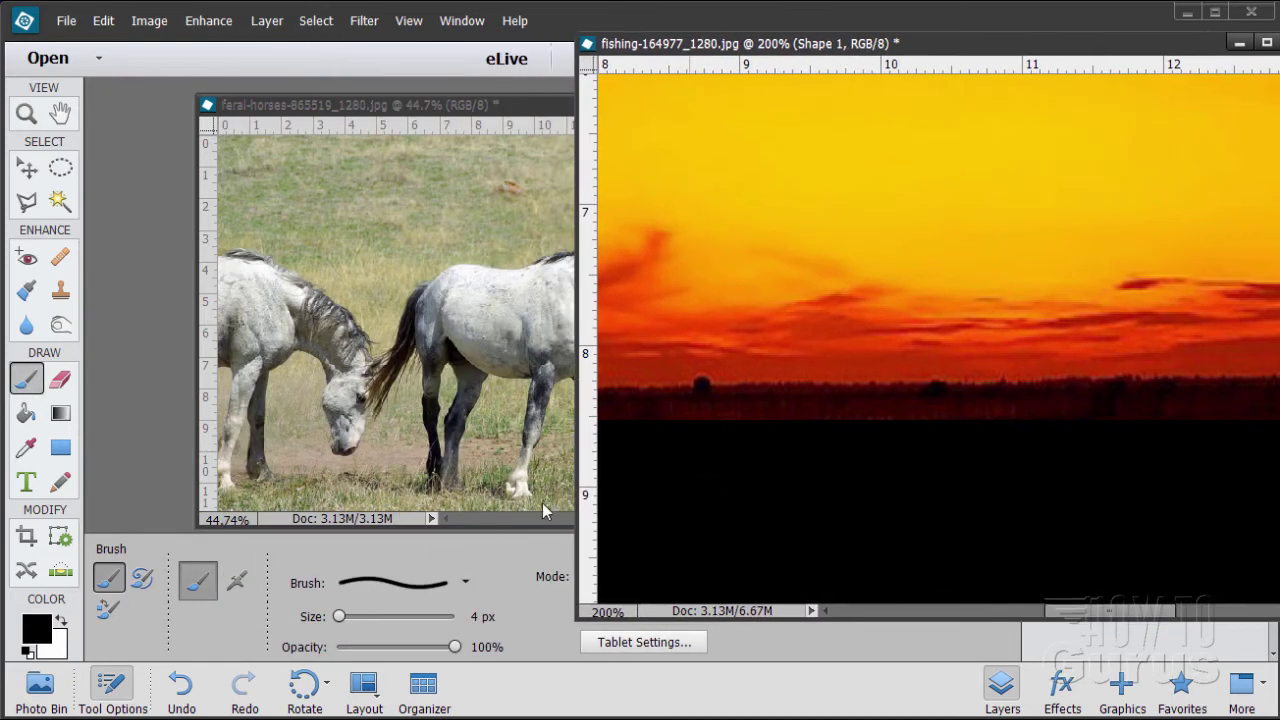
{"action": "mouse_move", "coordinate": [368, 616]}
{"action": "left_mouse_down"}
{"action": "mouse_move", "coordinate": [343, 616]}
{"action": "mouse_move", "coordinate": [379, 616]}
{"action": "mouse_move", "coordinate": [359, 618]}
{"action": "left_mouse_up"}
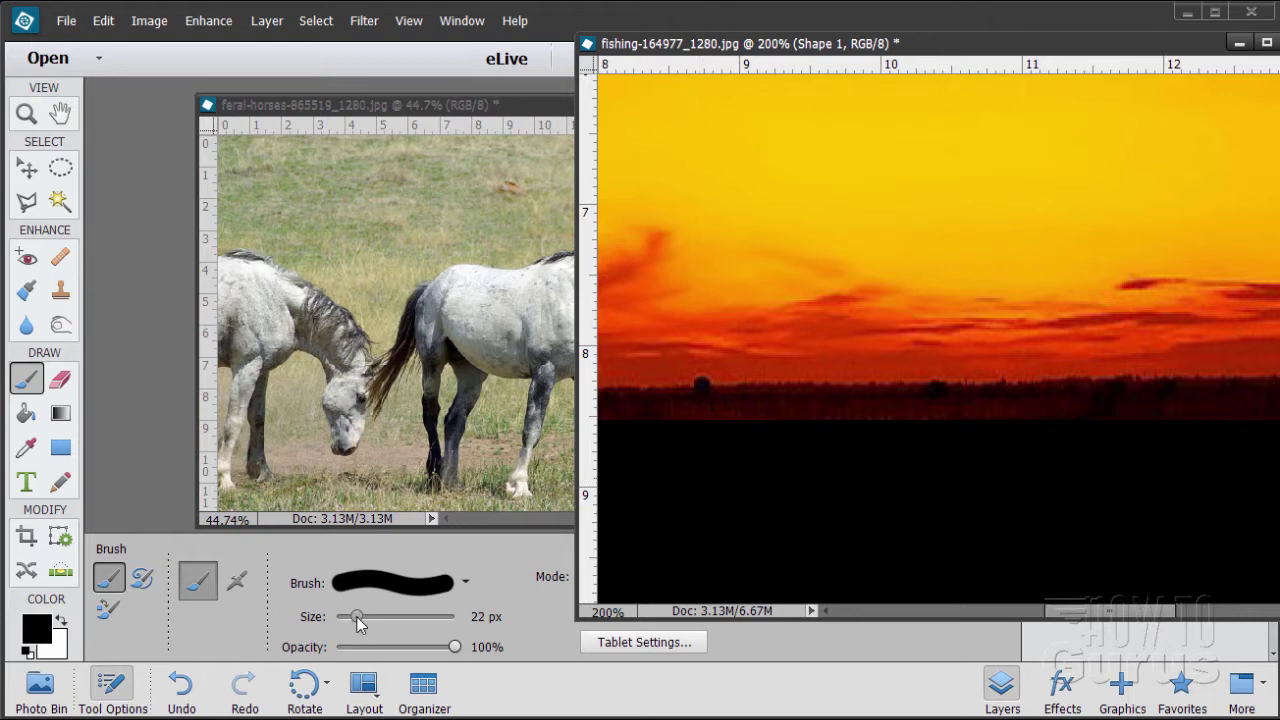
{"action": "left_click", "coordinate": [466, 583]}
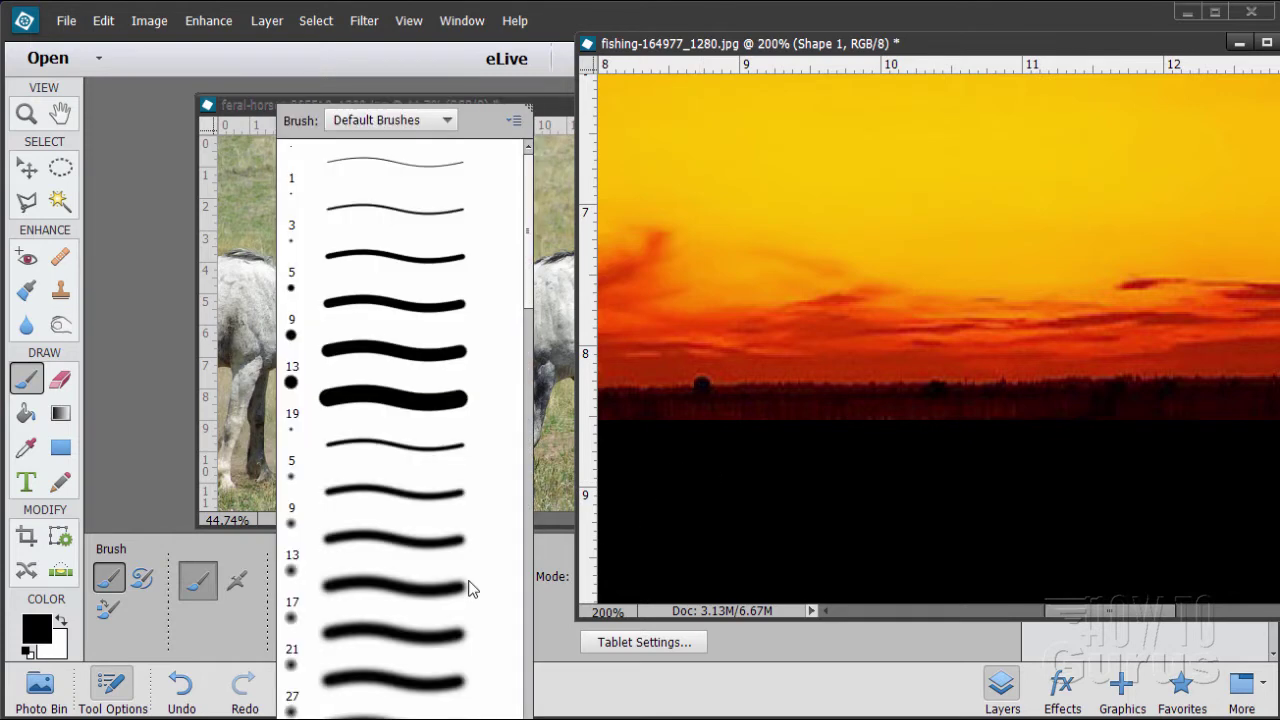
{"action": "left_click", "coordinate": [314, 668]}
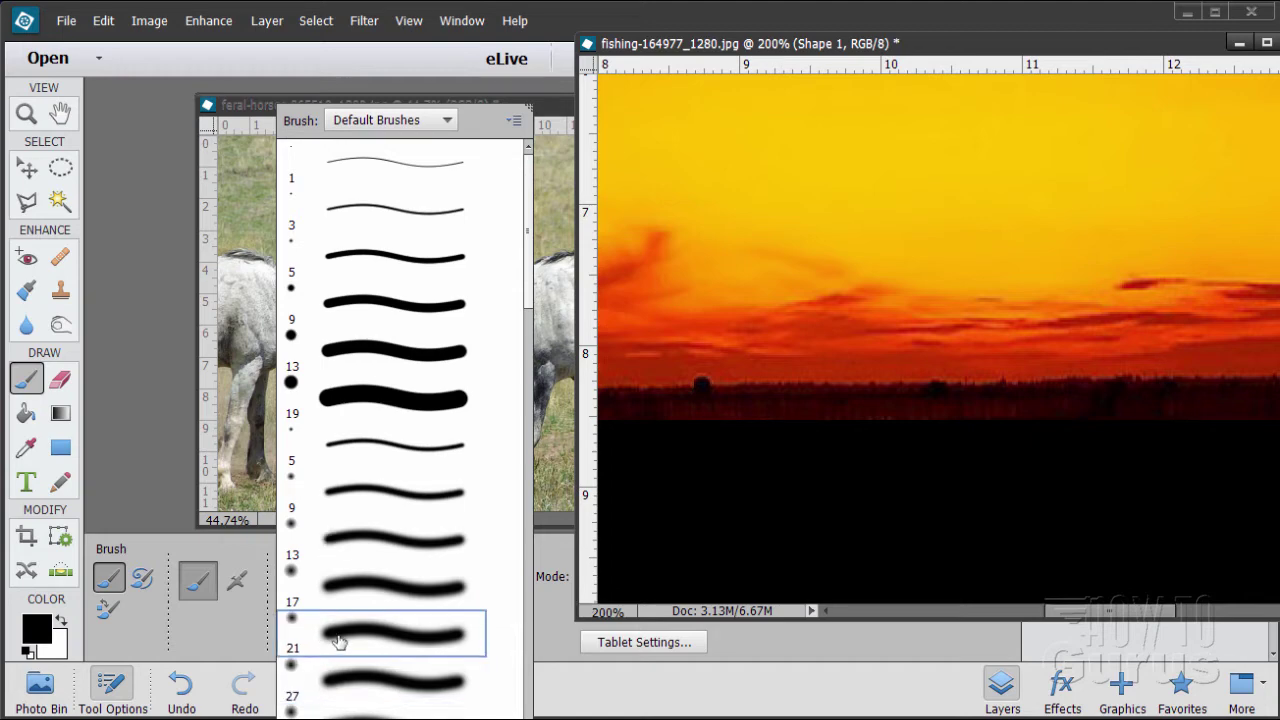
{"action": "left_click", "coordinate": [352, 636]}
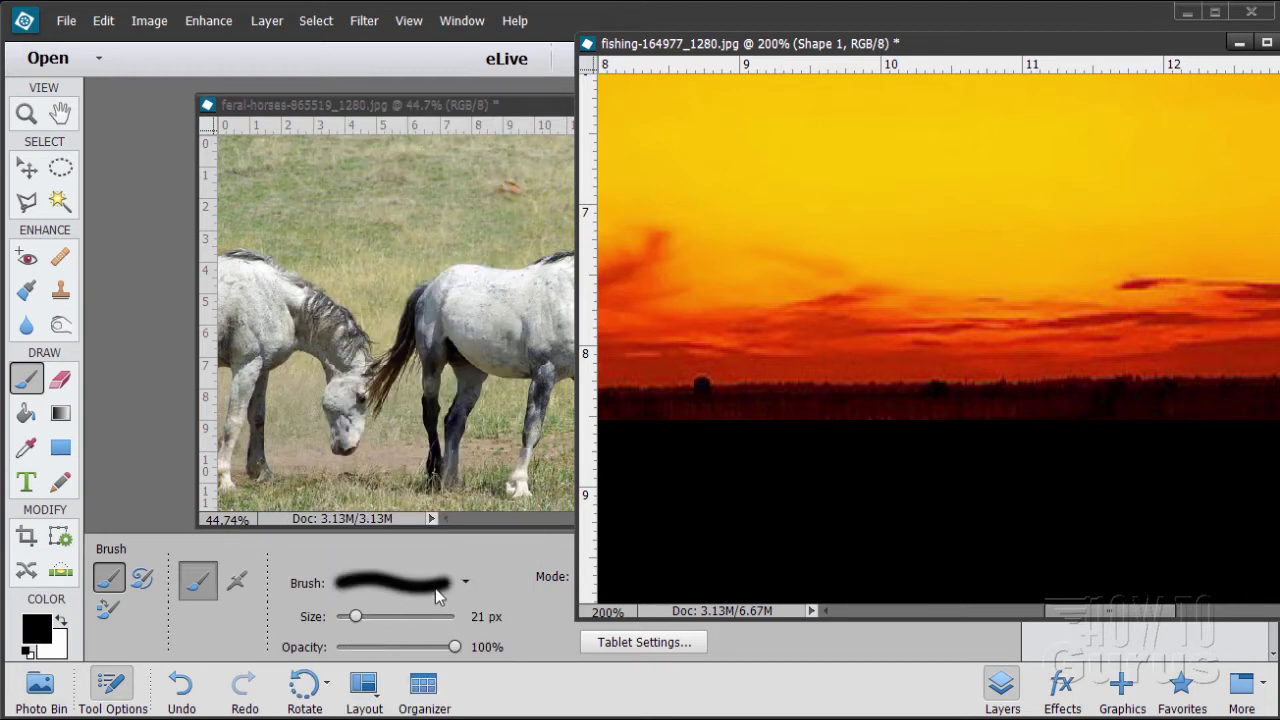
- Paint black on the Shape 1 layer over the dark red strip below the treeline in the middle of the horizon
{"action": "left_click_drag", "start_coordinate": [900, 46], "coordinate": [528, 69]}
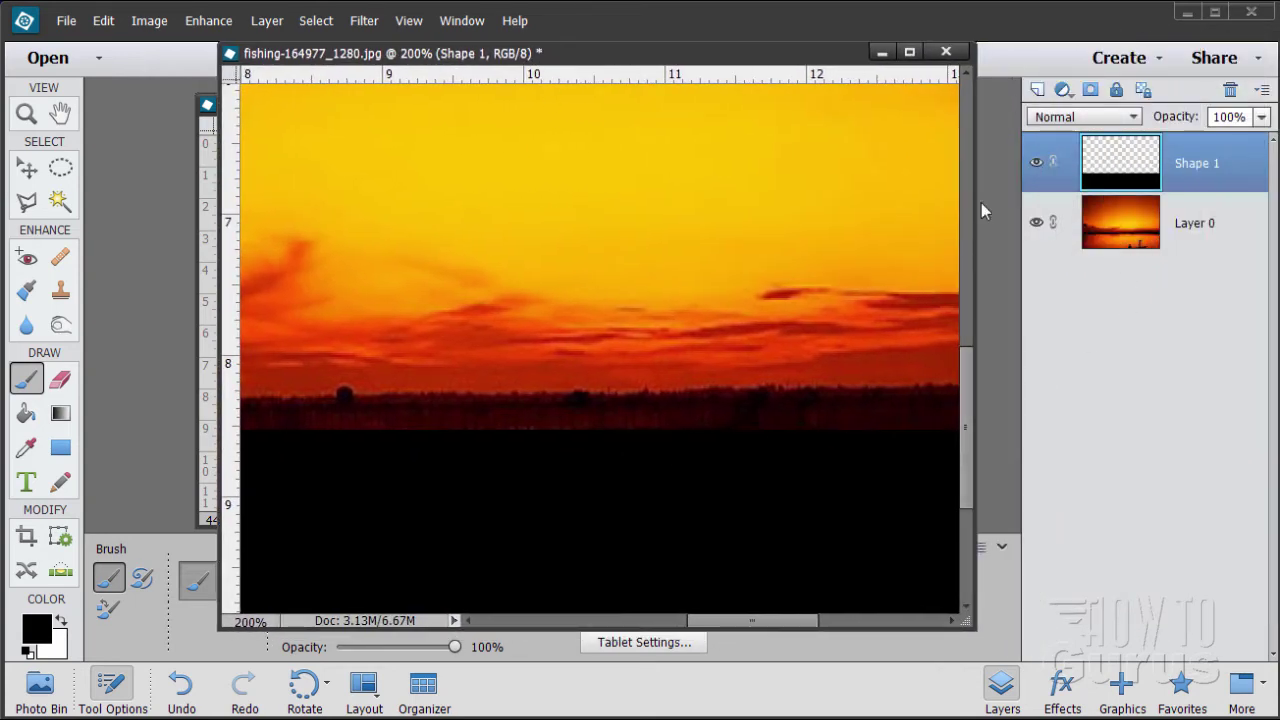
{"action": "left_click_drag", "start_coordinate": [534, 426], "coordinate": [421, 421]}
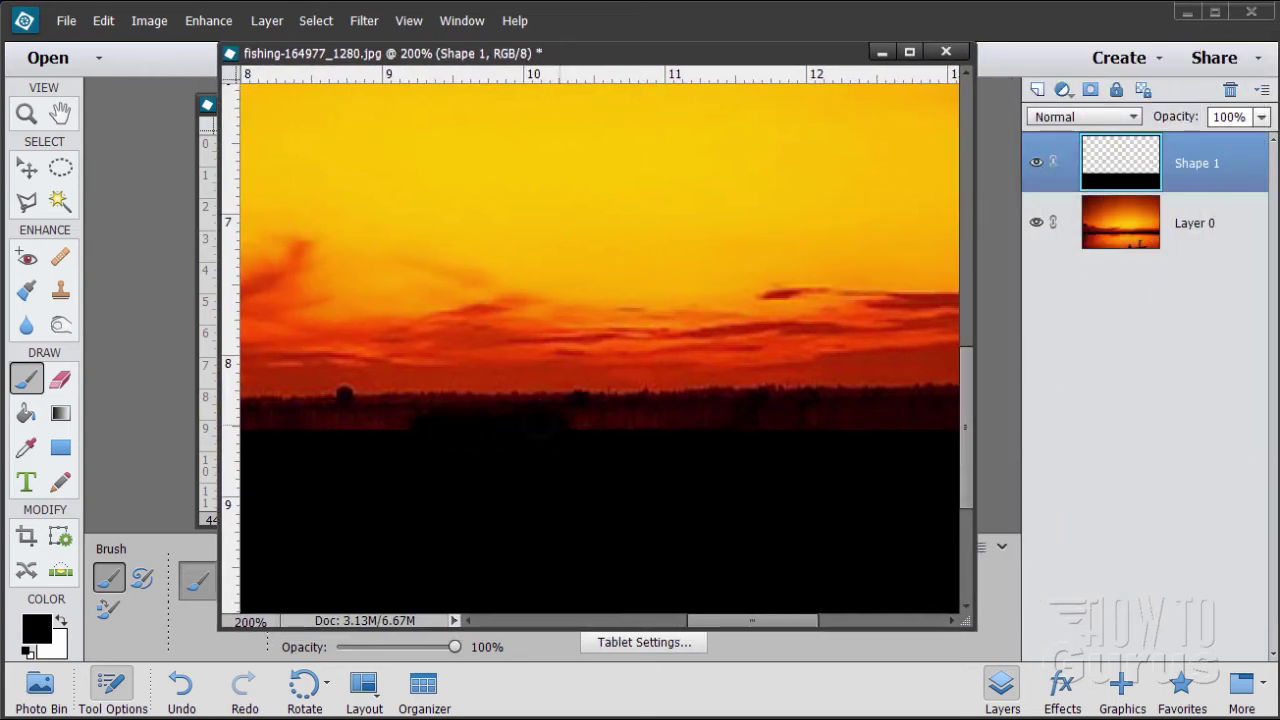
{"action": "left_click_drag", "start_coordinate": [560, 420], "coordinate": [705, 418]}
{"action": "left_click_drag", "start_coordinate": [395, 421], "coordinate": [310, 422]}
{"action": "left_click_drag", "start_coordinate": [806, 418], "coordinate": [850, 419]}
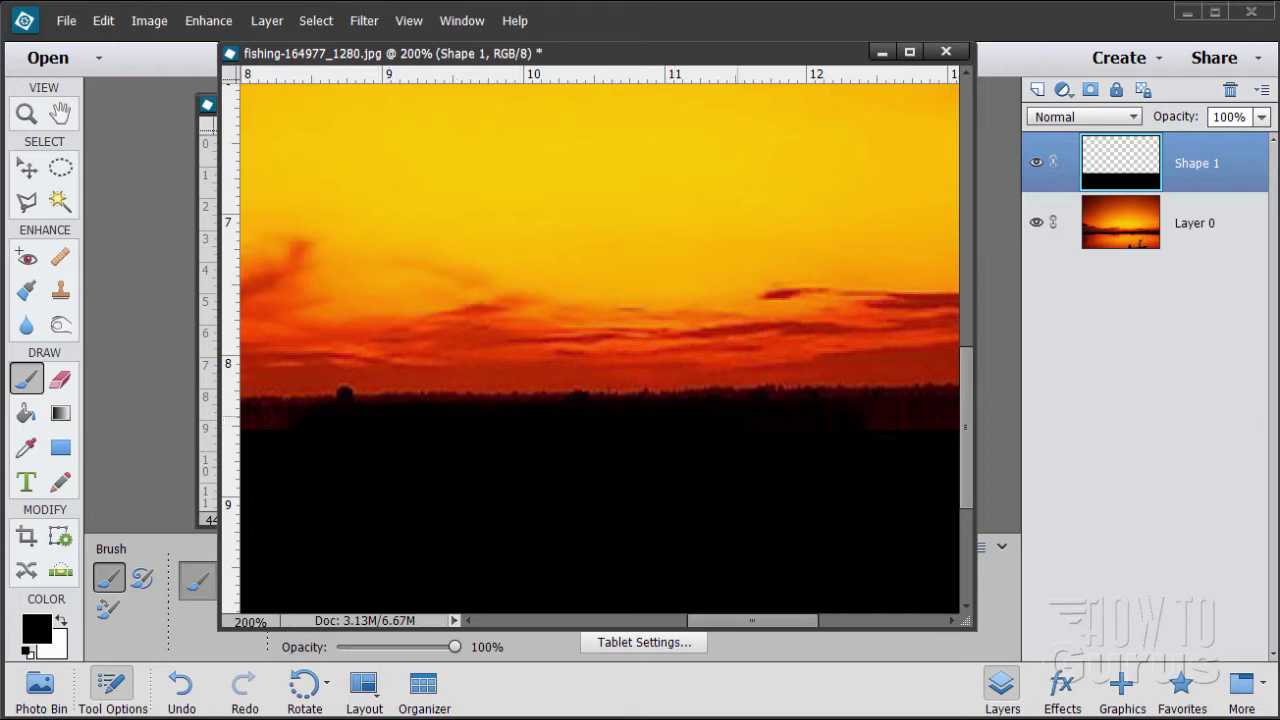
- Continue painting the strip under the treeline black along the left half of the horizon to the image edge
{"action": "left_click_drag", "start_coordinate": [764, 619], "coordinate": [706, 619]}
{"action": "mouse_move", "coordinate": [577, 434]}
{"action": "left_mouse_down"}
{"action": "mouse_move", "coordinate": [440, 423]}
{"action": "mouse_move", "coordinate": [540, 426]}
{"action": "mouse_move", "coordinate": [316, 436]}
{"action": "left_mouse_up"}
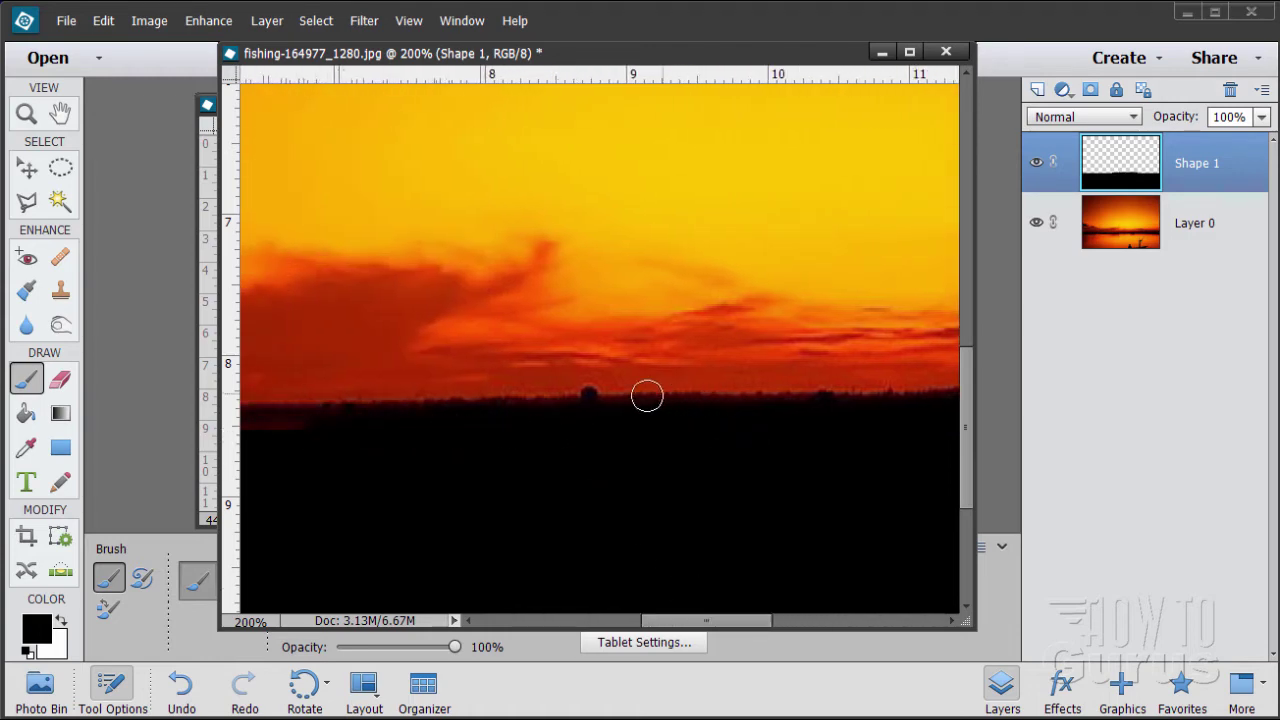
{"action": "left_click_drag", "start_coordinate": [706, 619], "coordinate": [642, 619]}
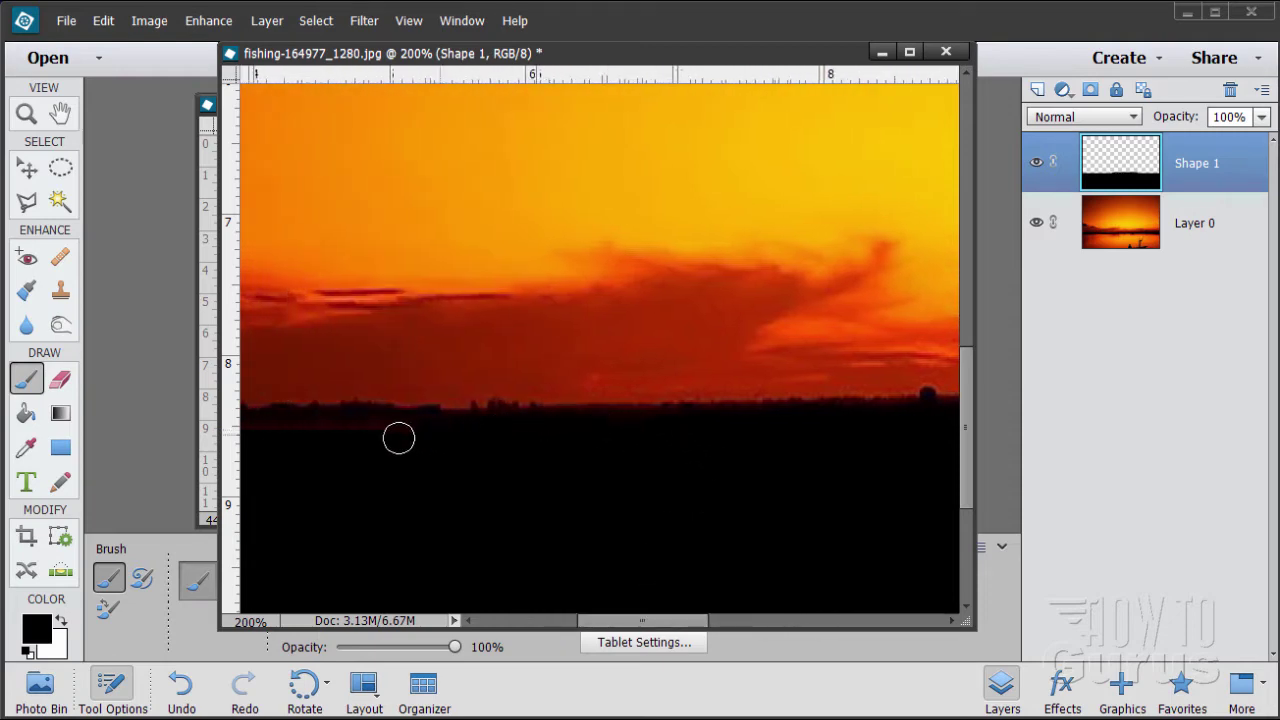
{"action": "left_click_drag", "start_coordinate": [677, 619], "coordinate": [621, 619]}
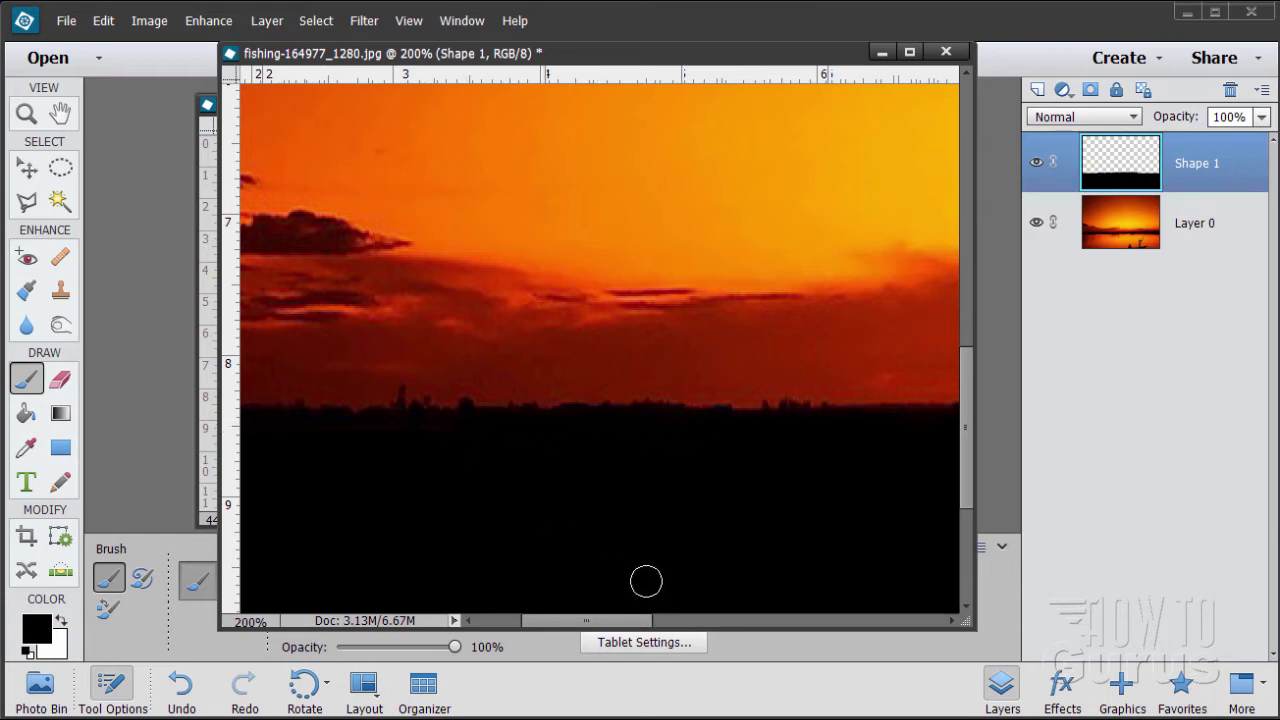
{"action": "left_click_drag", "start_coordinate": [632, 621], "coordinate": [588, 621]}
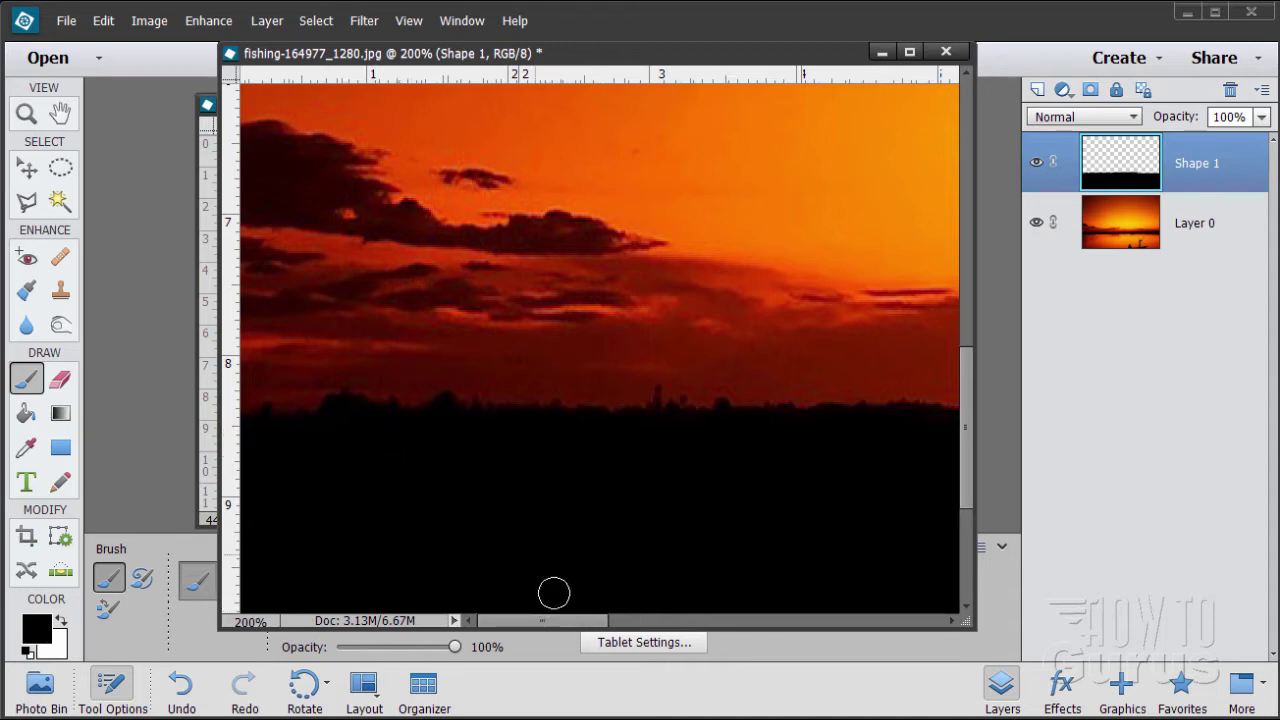
- Paint the remaining dark red strip under the treeline black along the right part of the horizon
{"action": "left_click_drag", "start_coordinate": [559, 619], "coordinate": [870, 610]}
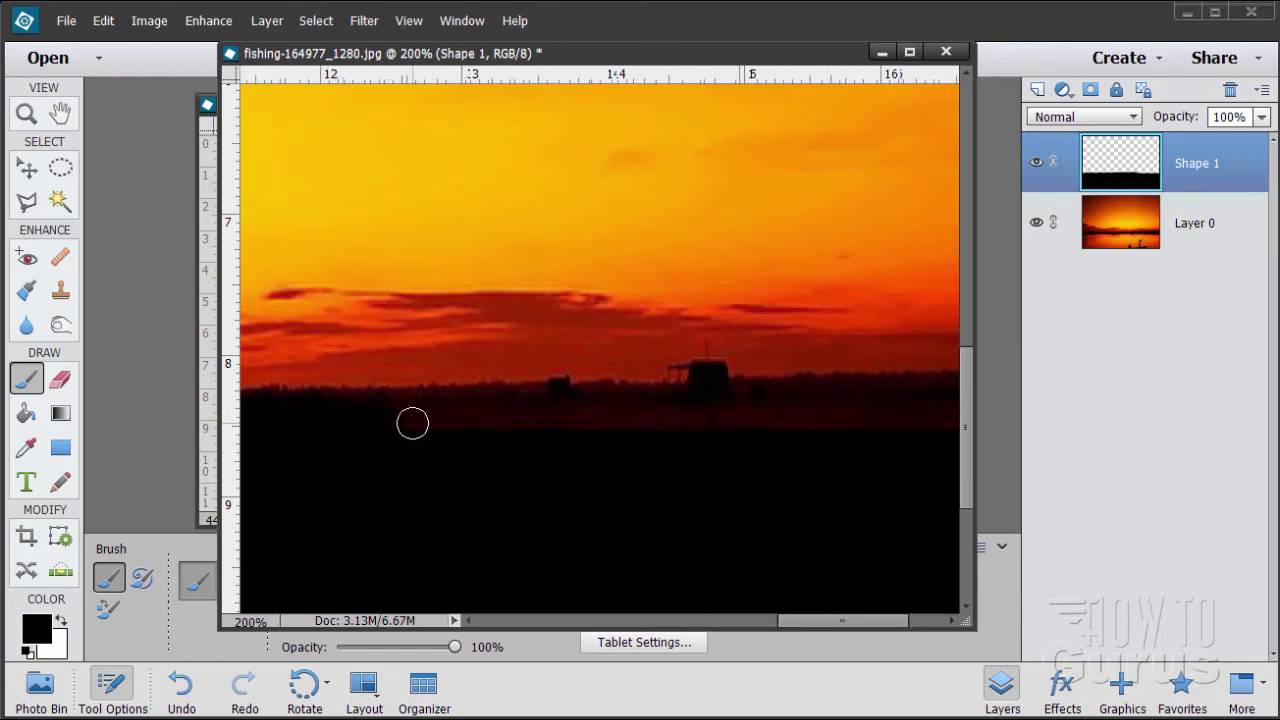
{"action": "mouse_move", "coordinate": [565, 418]}
{"action": "left_mouse_down"}
{"action": "mouse_move", "coordinate": [757, 425]}
{"action": "mouse_move", "coordinate": [561, 427]}
{"action": "mouse_move", "coordinate": [872, 403]}
{"action": "mouse_move", "coordinate": [754, 414]}
{"action": "mouse_move", "coordinate": [801, 426]}
{"action": "left_mouse_up"}
{"action": "left_click_drag", "start_coordinate": [796, 618], "coordinate": [833, 618]}
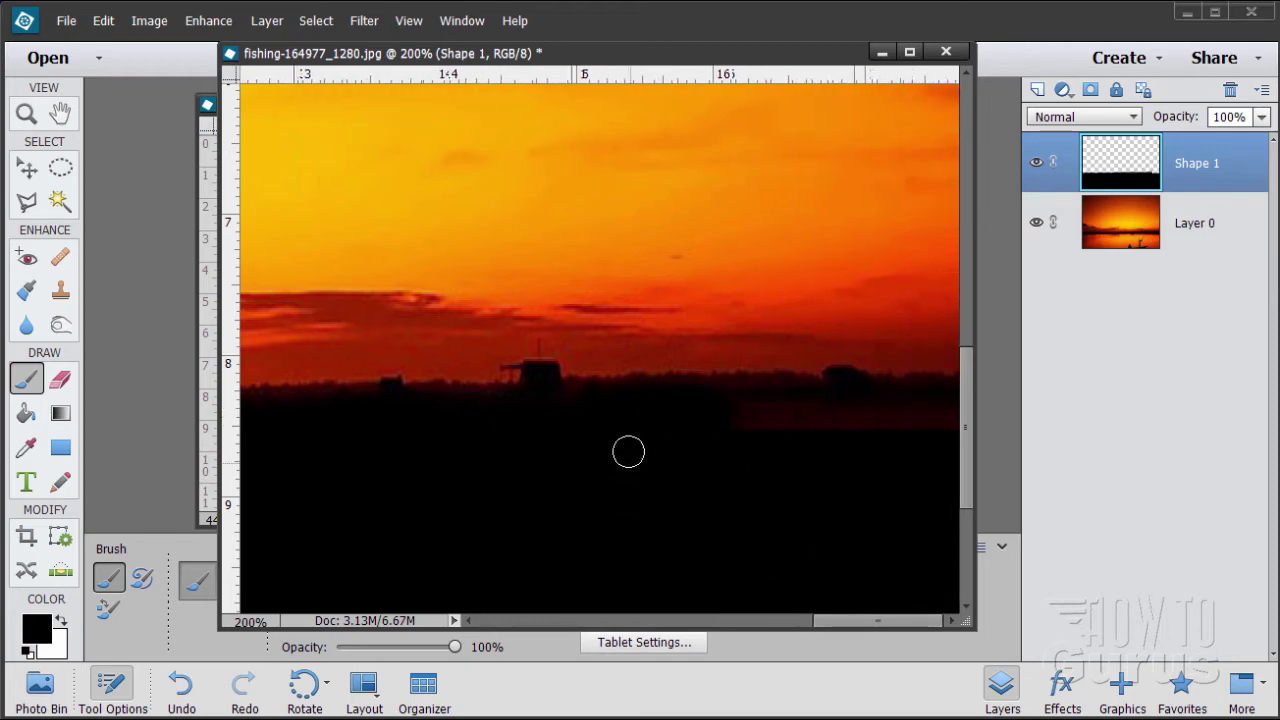
{"action": "mouse_move", "coordinate": [833, 427]}
{"action": "left_mouse_down"}
{"action": "mouse_move", "coordinate": [719, 406]}
{"action": "mouse_move", "coordinate": [908, 417]}
{"action": "mouse_move", "coordinate": [883, 585]}
{"action": "mouse_move", "coordinate": [866, 607]}
{"action": "mouse_move", "coordinate": [919, 497]}
{"action": "mouse_move", "coordinate": [926, 424]}
{"action": "mouse_move", "coordinate": [729, 421]}
{"action": "left_mouse_up"}
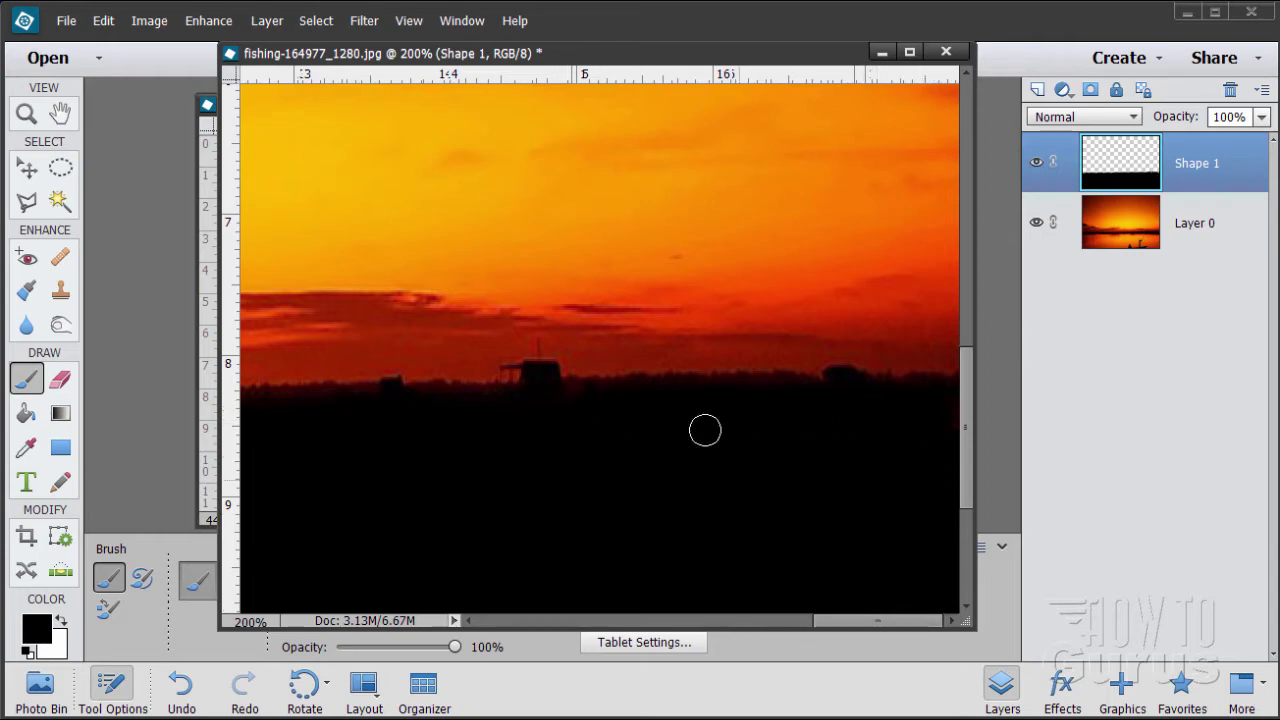
- Dock the fishing image as a tab at 50% zoom and move the feral-horses window aside so both images are visible
{"action": "left_click", "coordinate": [33, 118]}
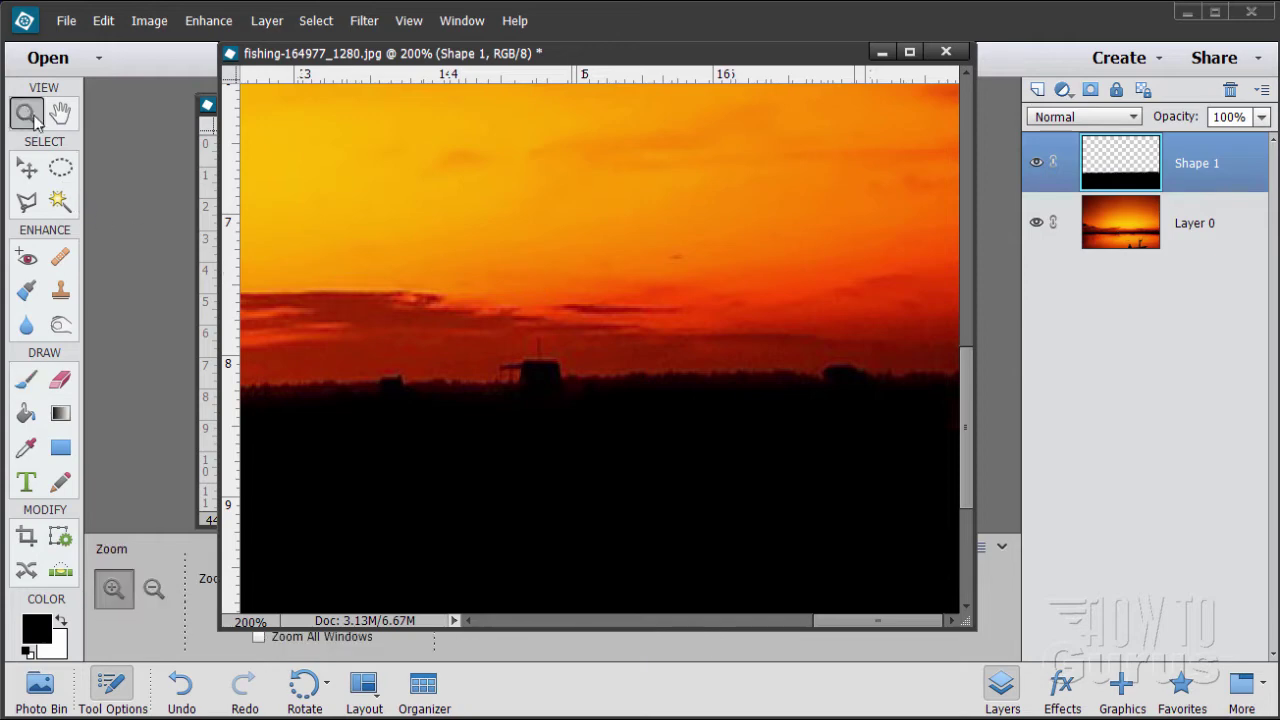
{"action": "left_click", "coordinate": [584, 411], "text": "alt"}
{"action": "left_click", "coordinate": [584, 411], "text": "alt"}
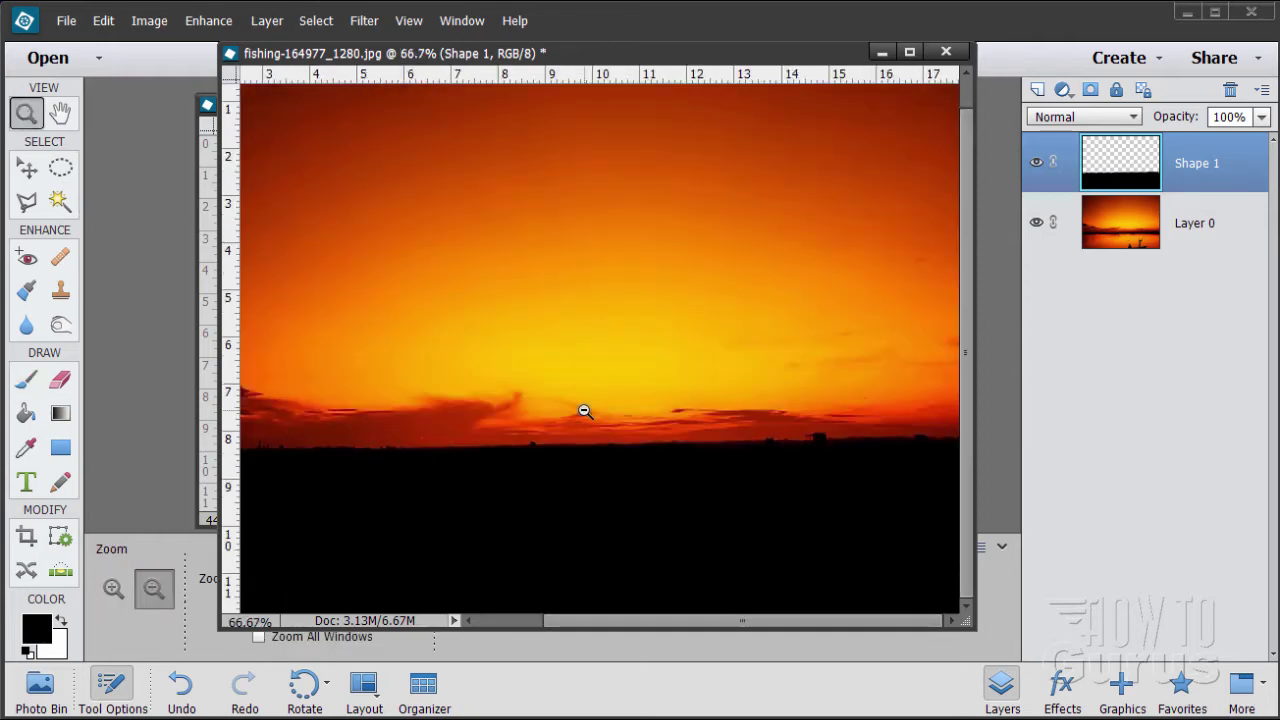
{"action": "left_click", "coordinate": [584, 411], "text": "alt"}
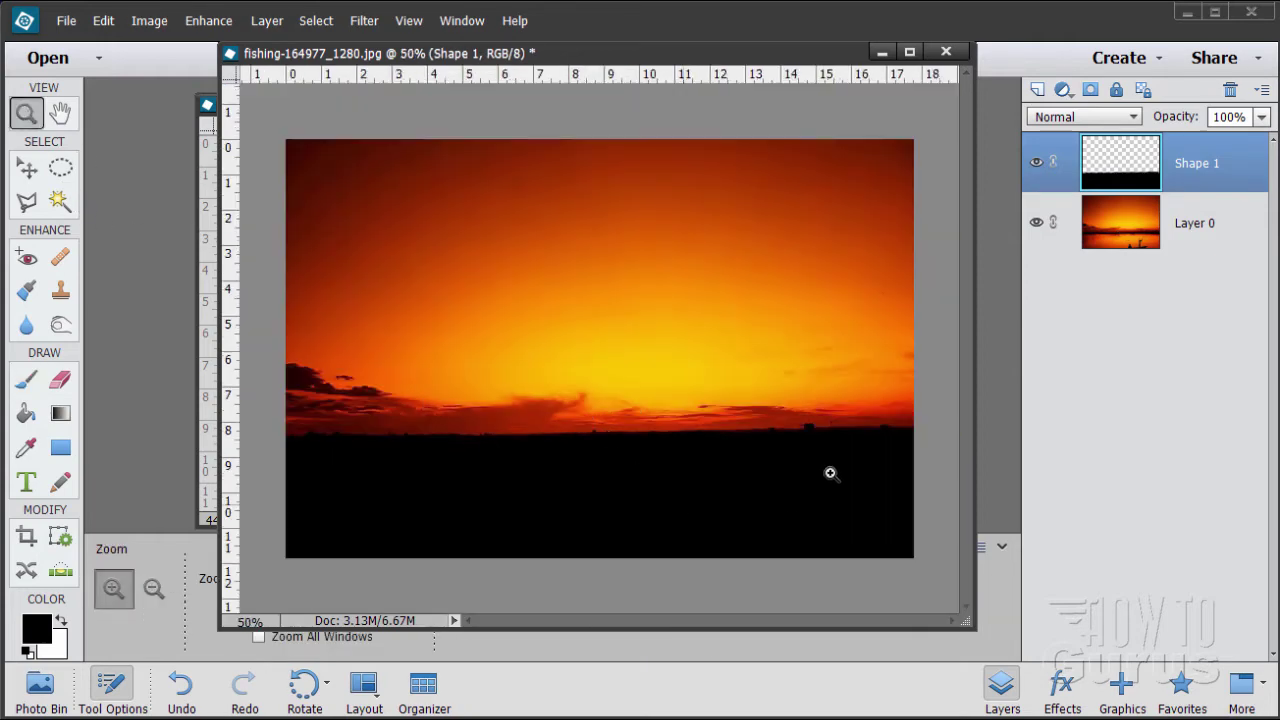
{"action": "key", "text": "v"}
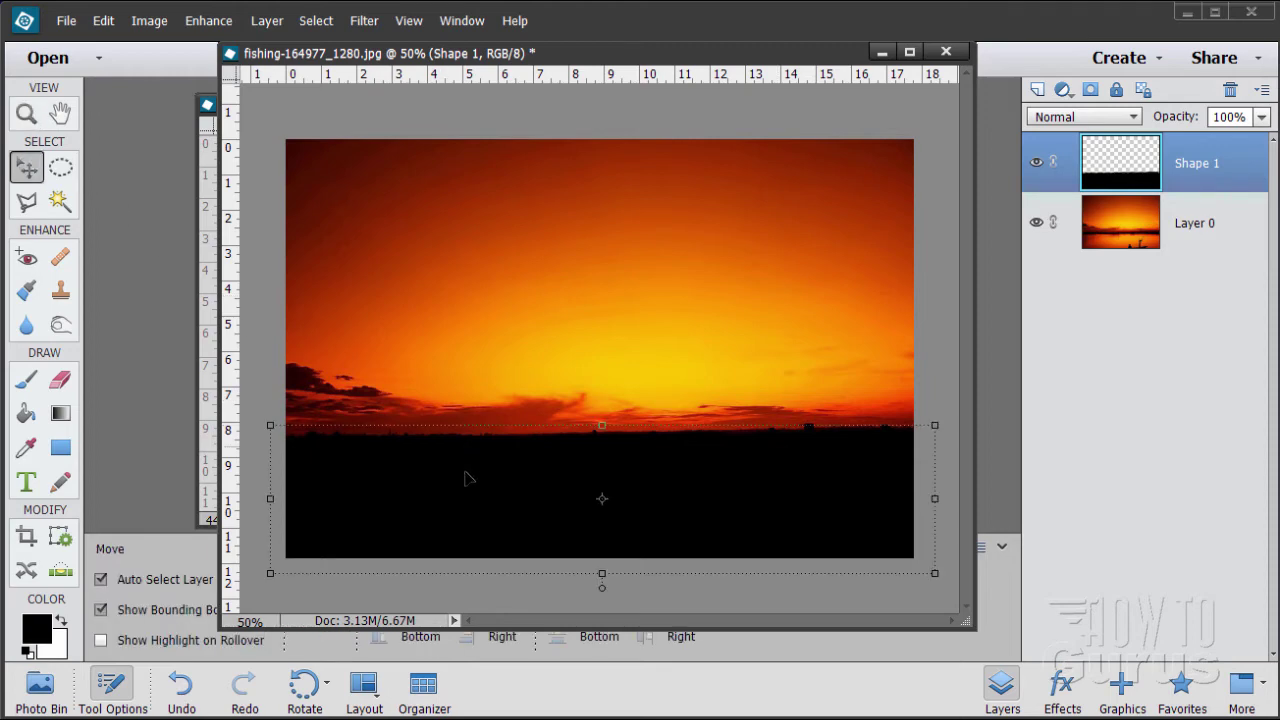
{"action": "left_click_drag", "start_coordinate": [584, 63], "coordinate": [616, 71]}
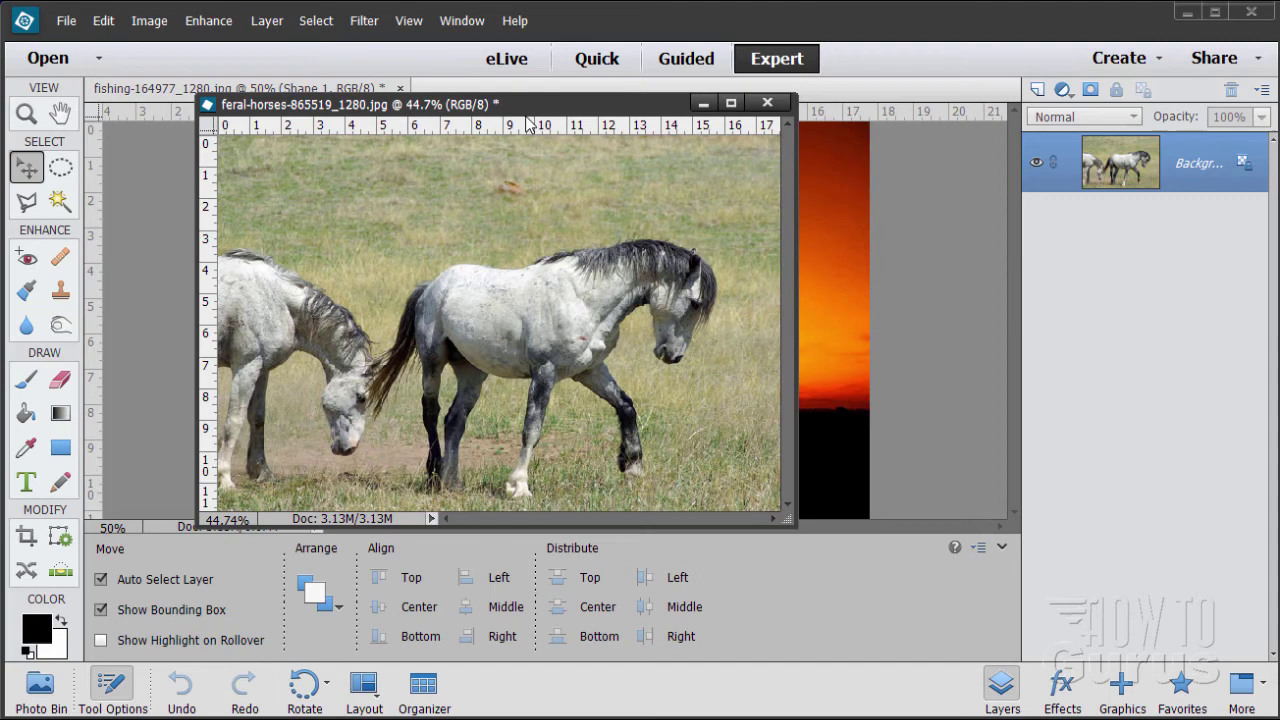
{"action": "left_click_drag", "start_coordinate": [527, 118], "coordinate": [845, 243]}
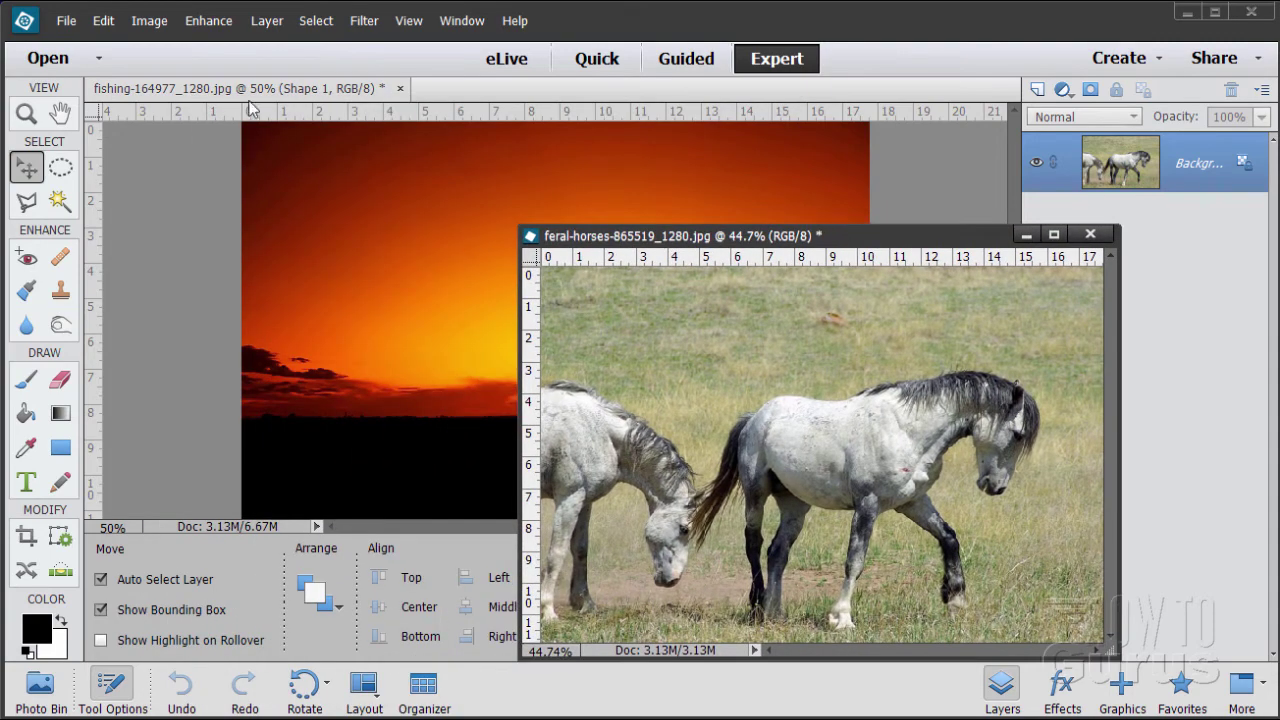
{"action": "left_click_drag", "start_coordinate": [254, 88], "coordinate": [391, 90]}
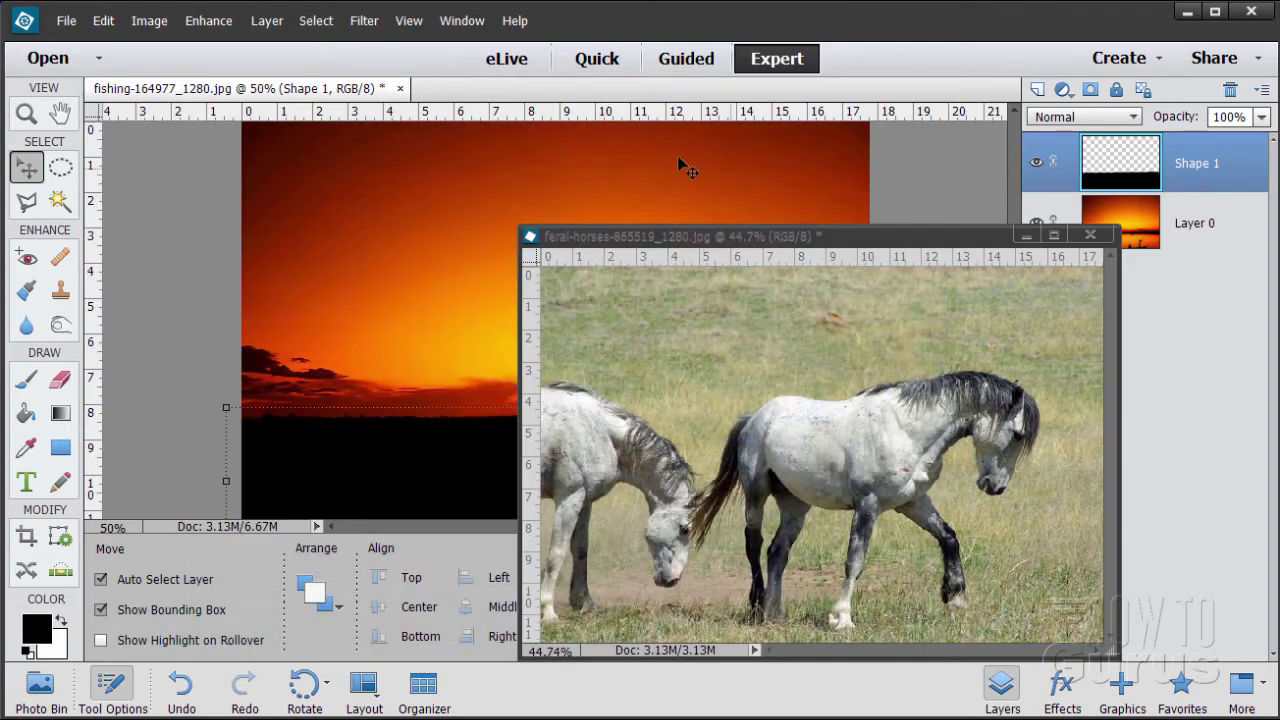
- Copy the feral-horses photo into the fishing image as a new top layer and close the source window
{"action": "left_click_drag", "start_coordinate": [647, 251], "coordinate": [769, 328]}
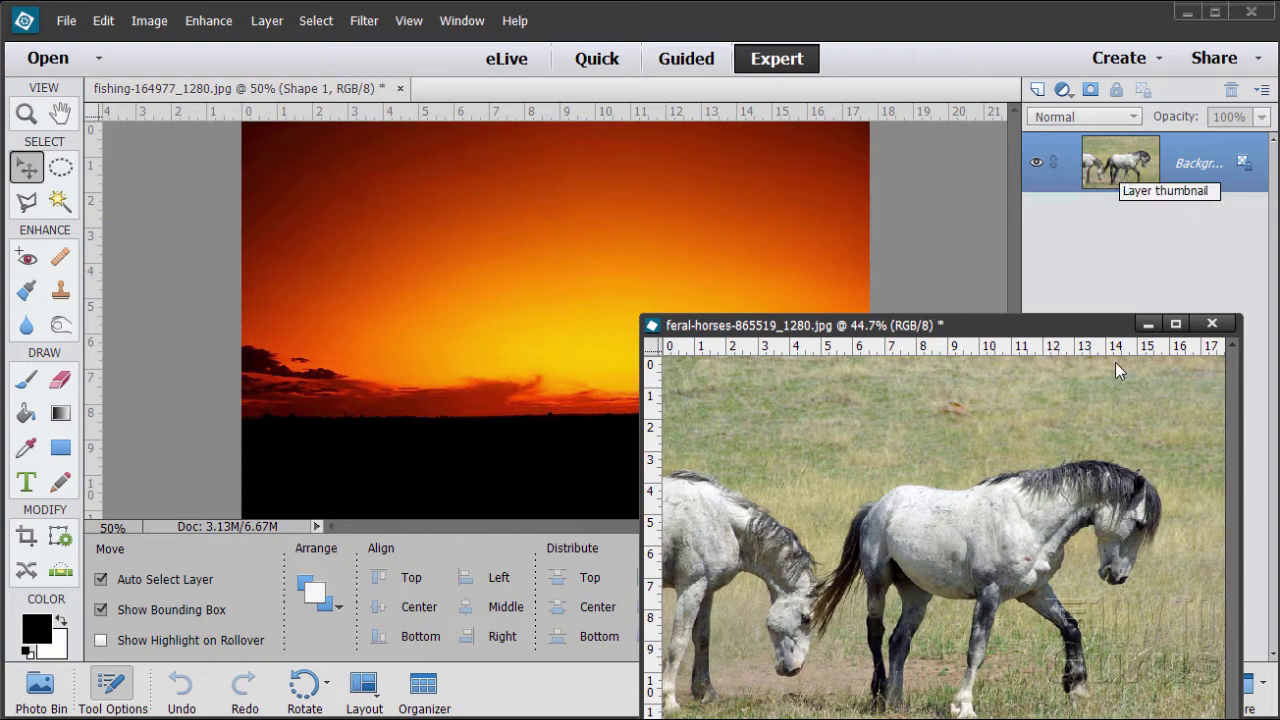
{"action": "left_click_drag", "start_coordinate": [1127, 172], "coordinate": [567, 323]}
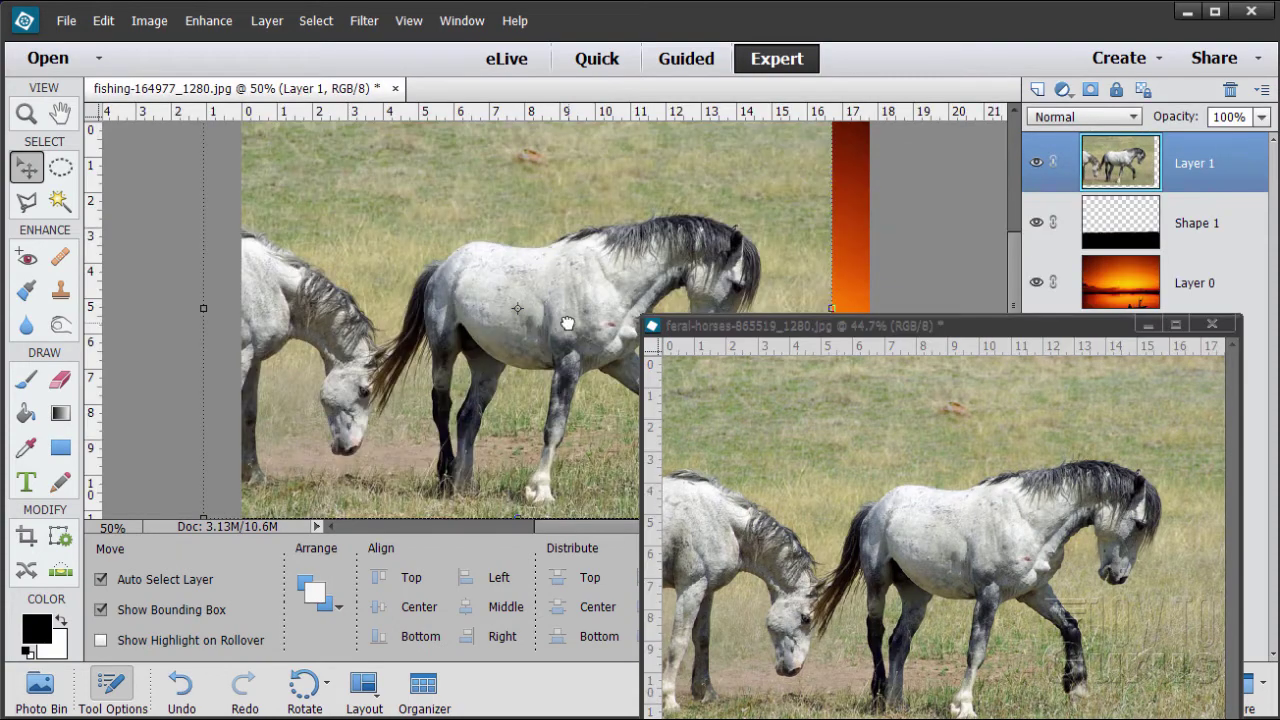
{"action": "left_click", "coordinate": [1211, 325]}
{"action": "left_click", "coordinate": [1120, 285]}
{"action": "left_click", "coordinate": [1125, 180]}
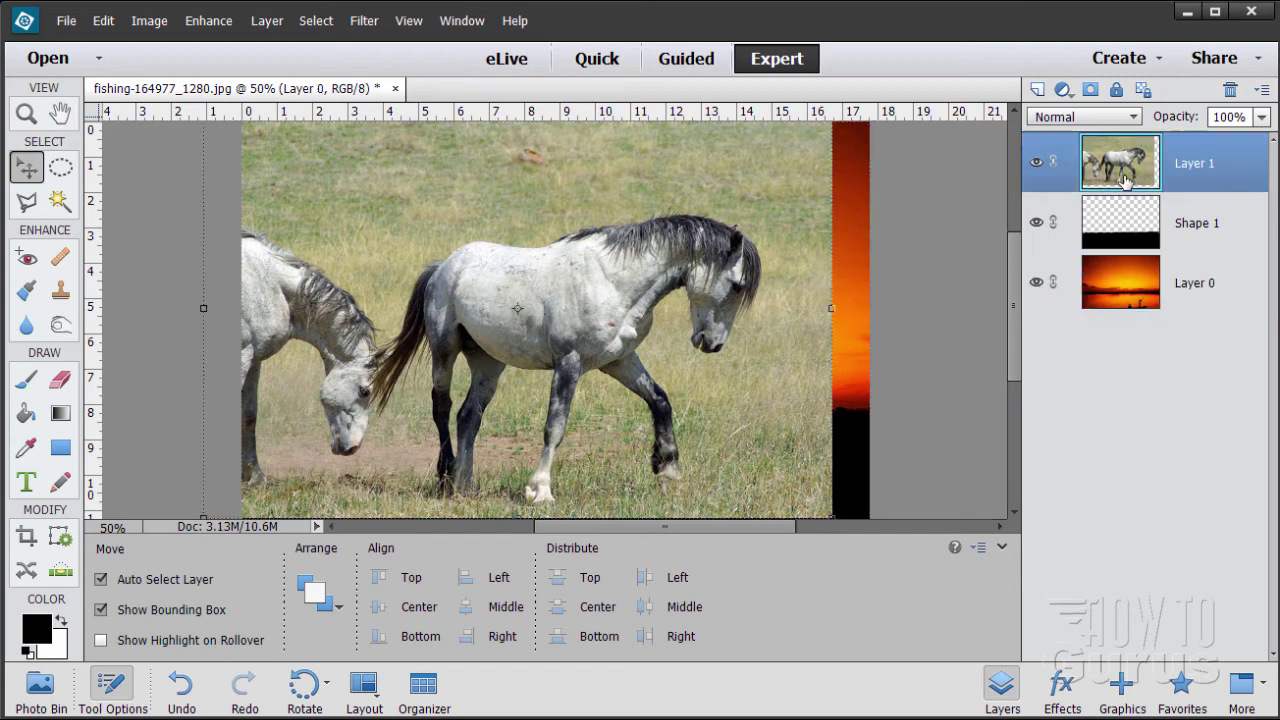
{"action": "left_click", "coordinate": [1122, 300]}
{"action": "left_click", "coordinate": [1112, 158]}
- Scale the horse photo layer down proportionally to 67.03% over the left part of the sunset
{"action": "left_click_drag", "start_coordinate": [605, 322], "coordinate": [703, 297]}
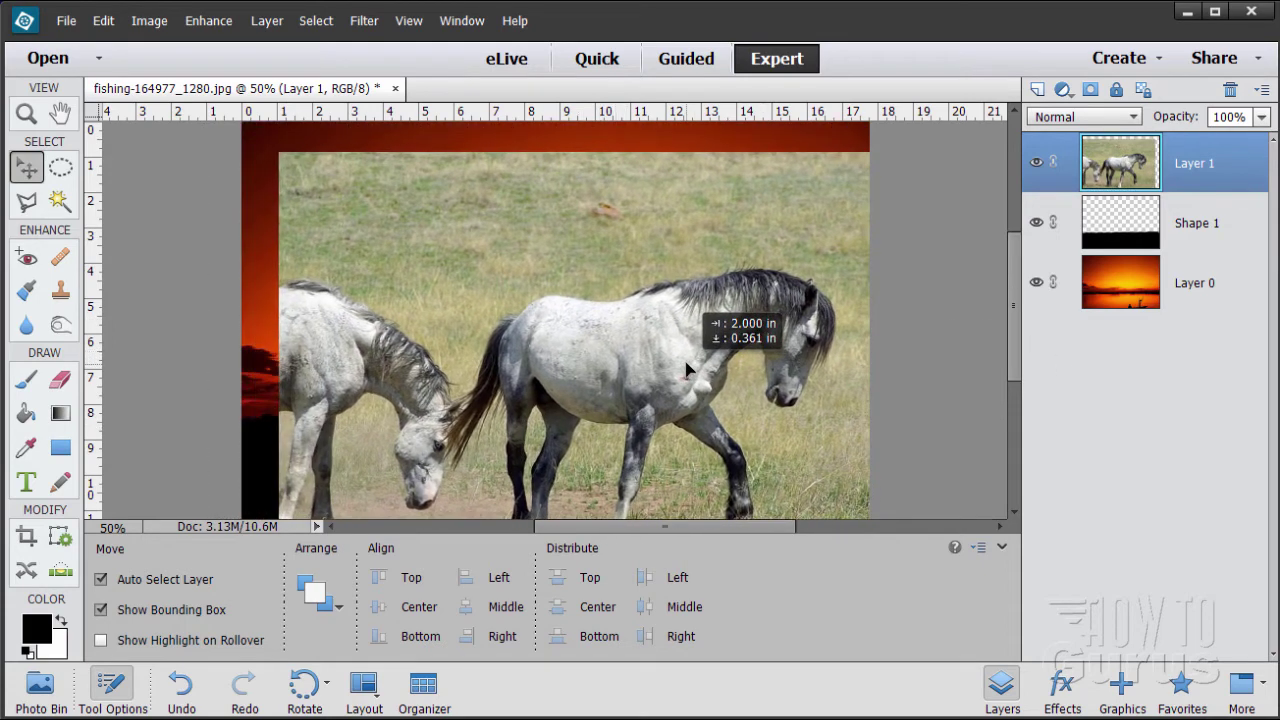
{"action": "left_click_drag", "start_coordinate": [283, 155], "coordinate": [537, 323]}
{"action": "left_click_drag", "start_coordinate": [652, 462], "coordinate": [383, 366]}
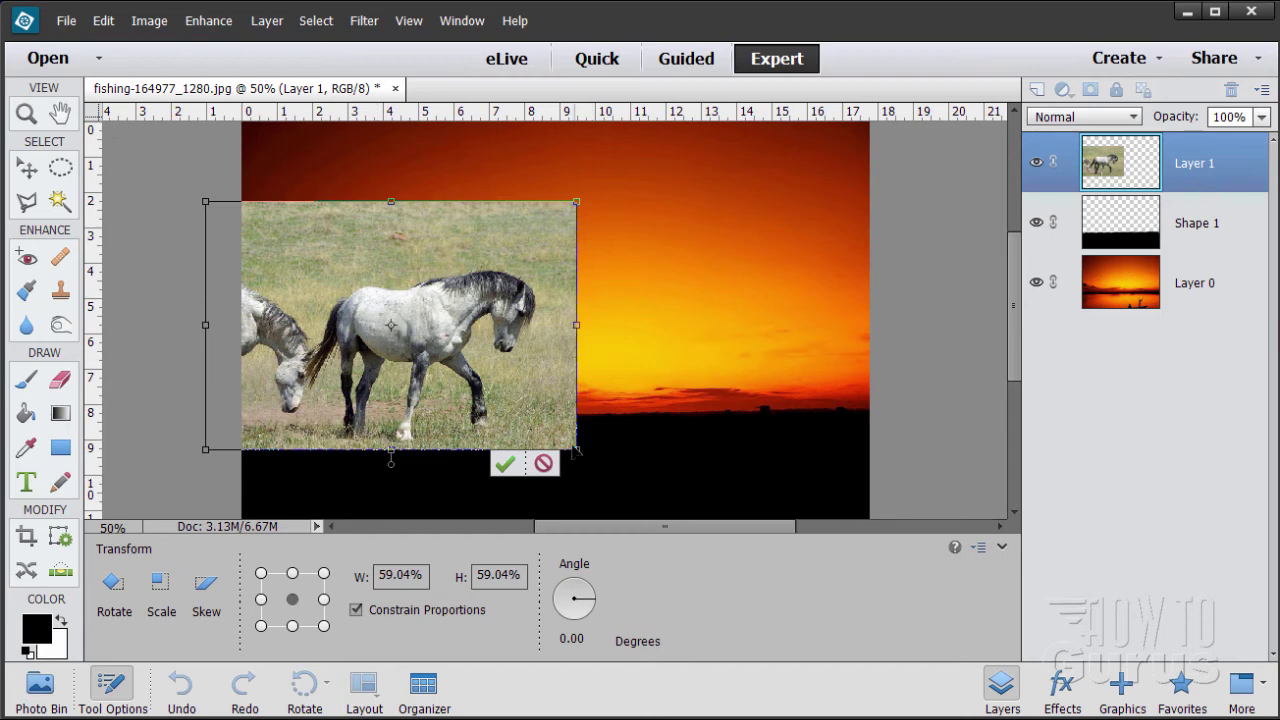
{"action": "left_click_drag", "start_coordinate": [577, 450], "coordinate": [632, 486]}
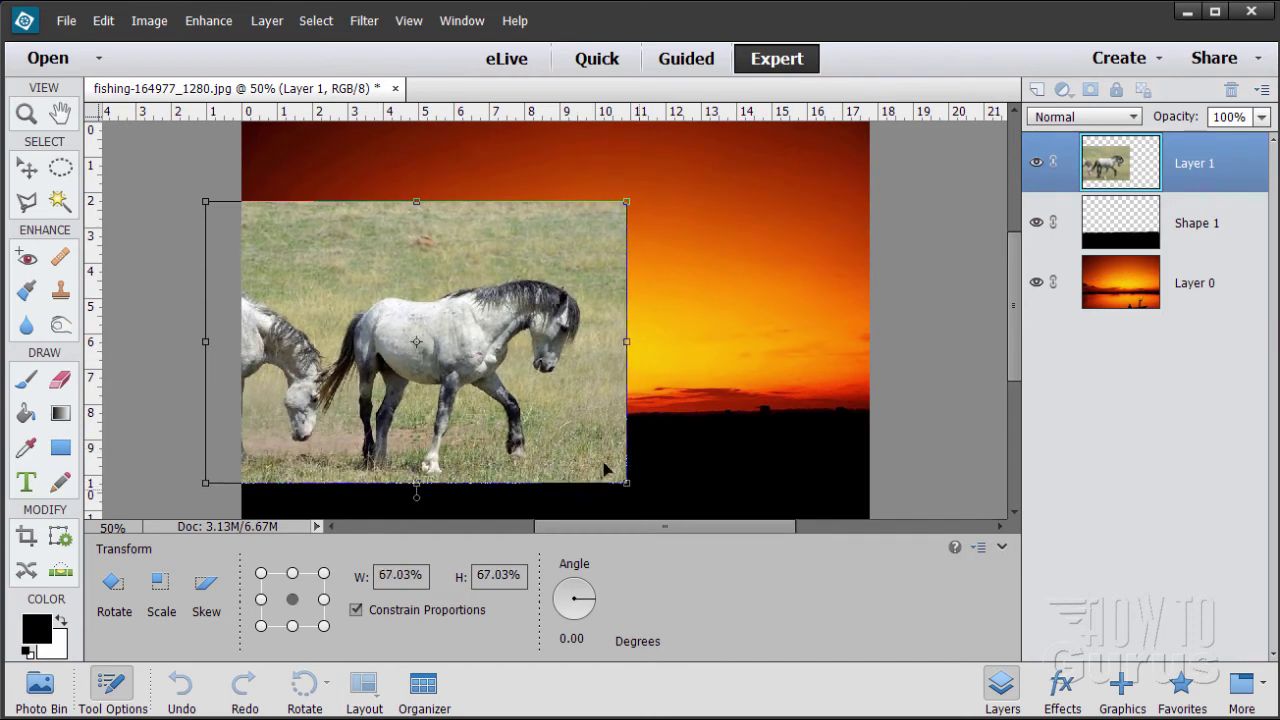
- Shift the scaled horse photo up and left so the walking horse's hooves sit near the black horizon
{"action": "left_click_drag", "start_coordinate": [456, 372], "coordinate": [456, 327]}
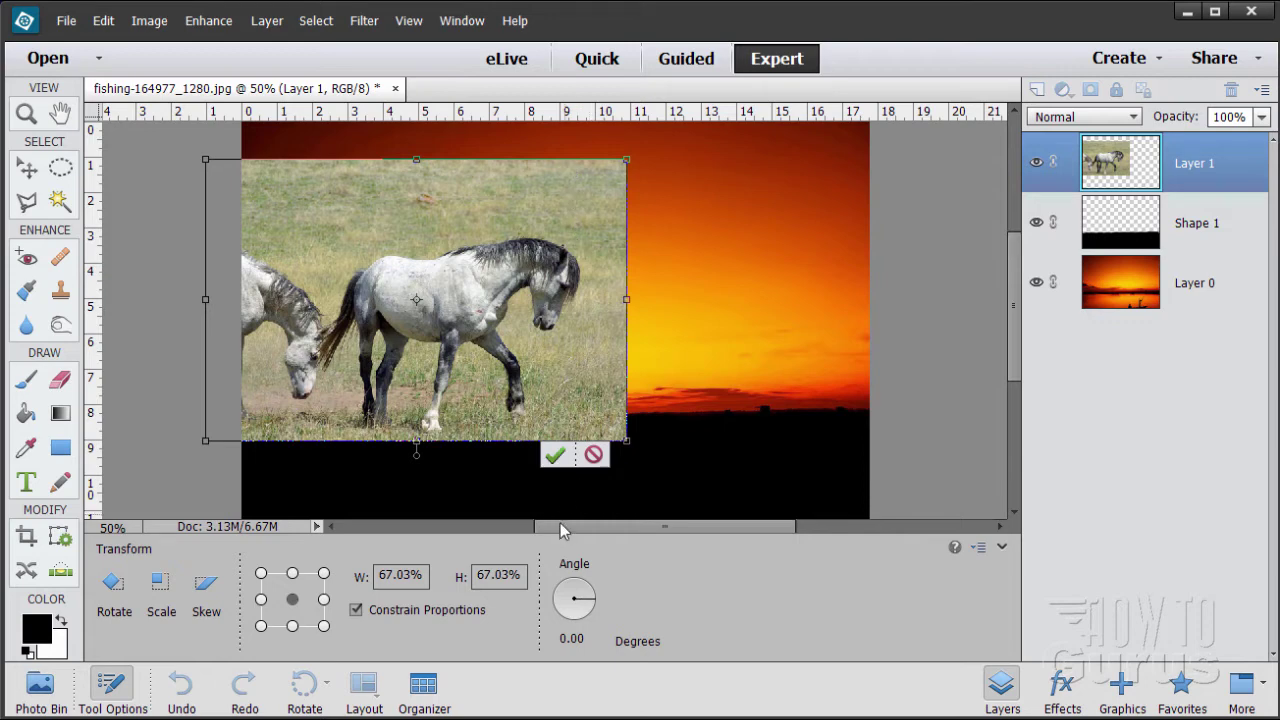
{"action": "left_click_drag", "start_coordinate": [552, 292], "coordinate": [523, 264]}
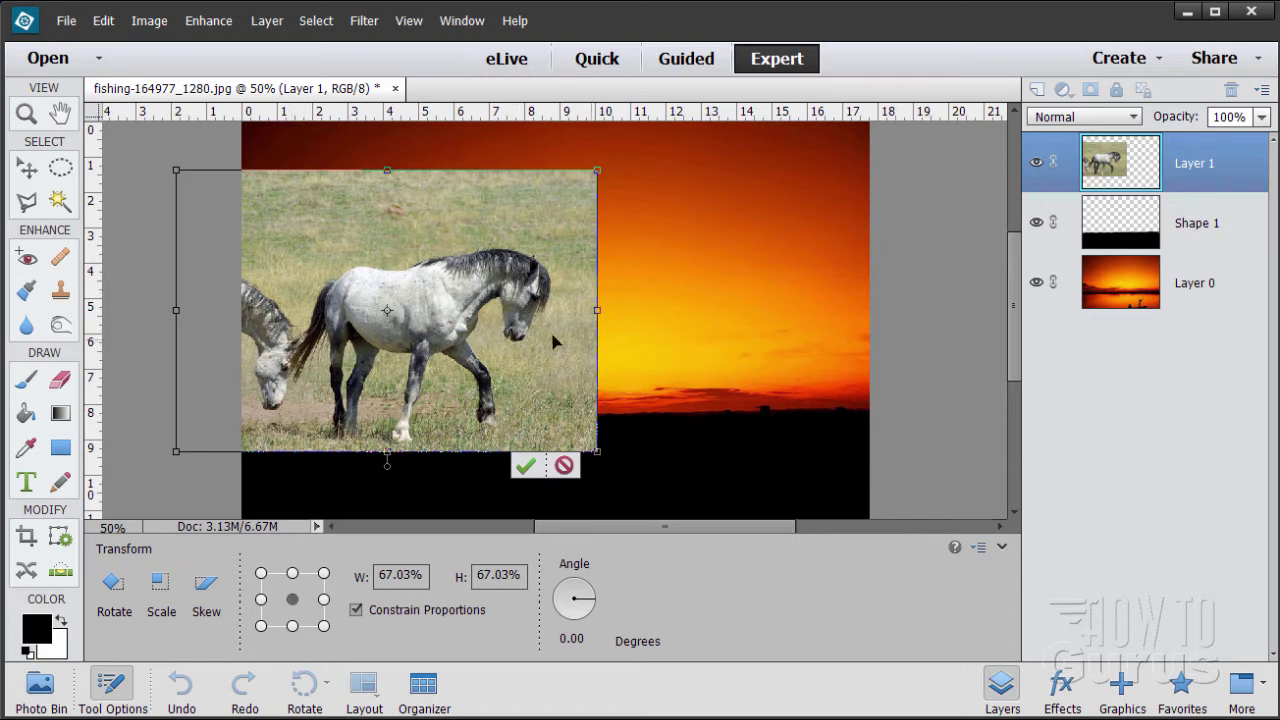
{"action": "left_click_drag", "start_coordinate": [437, 313], "coordinate": [464, 304]}
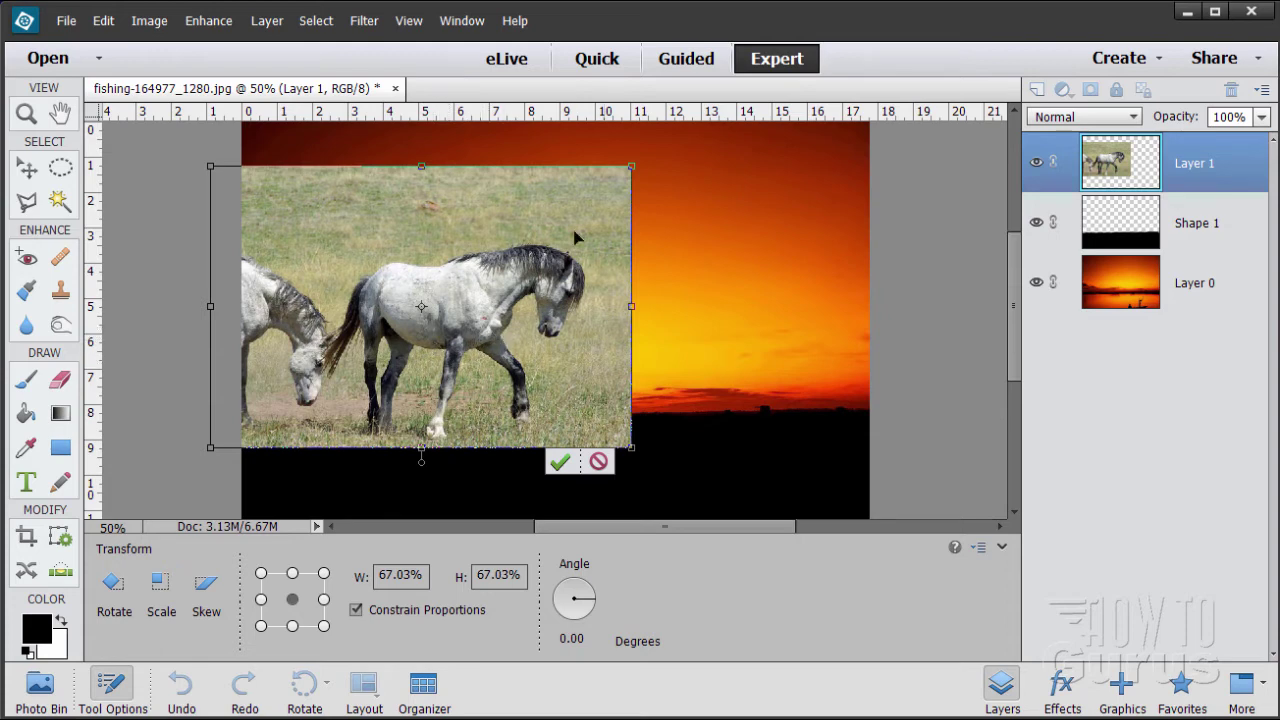
{"action": "left_click_drag", "start_coordinate": [456, 348], "coordinate": [378, 347]}
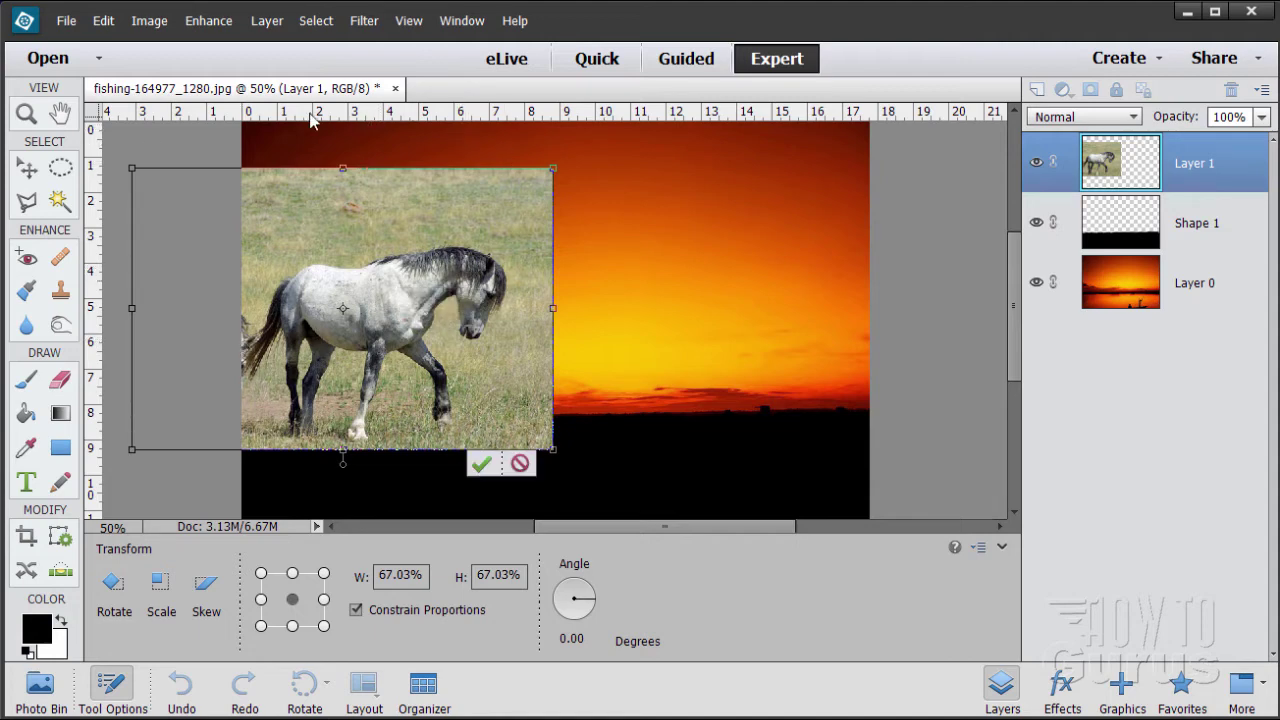
{"action": "right_click", "coordinate": [733, 118]}
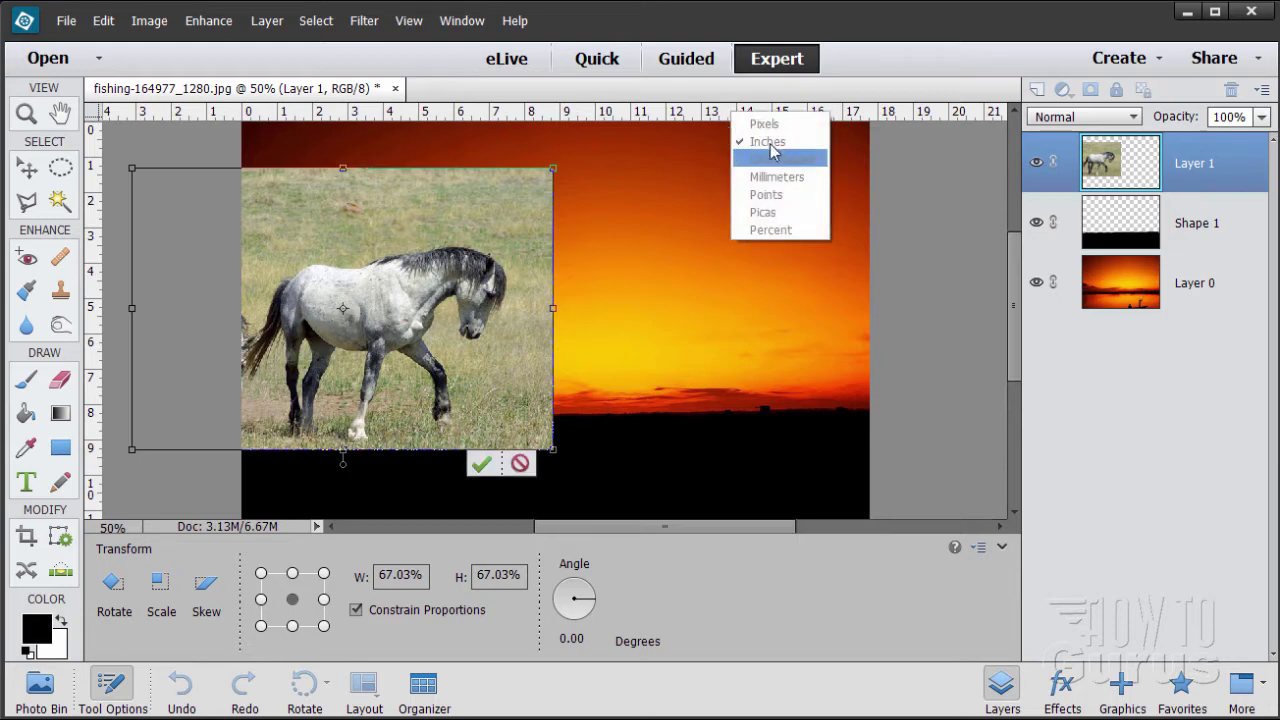
{"action": "left_click", "coordinate": [878, 144]}
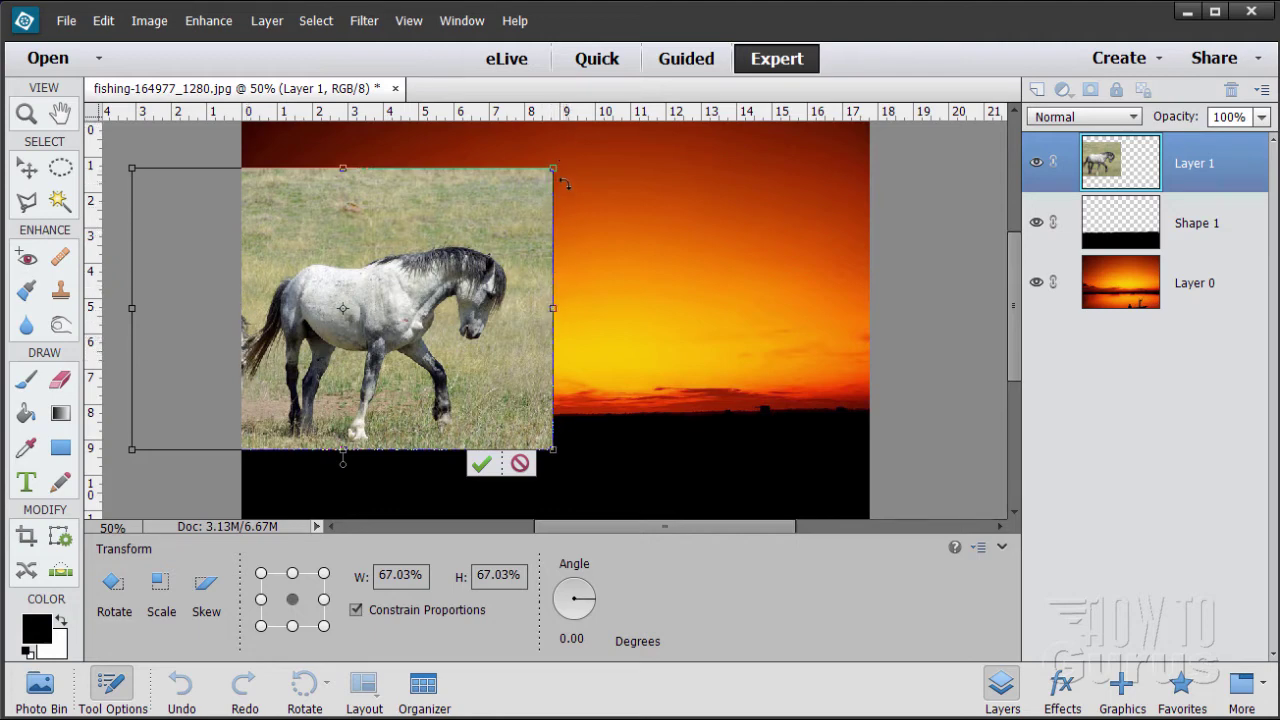
- Enlarge the horse photo to 68.19%, apply the transform, and move it right until the horse's whole tail is inside the canvas
{"action": "left_click_drag", "start_coordinate": [555, 167], "coordinate": [561, 160]}
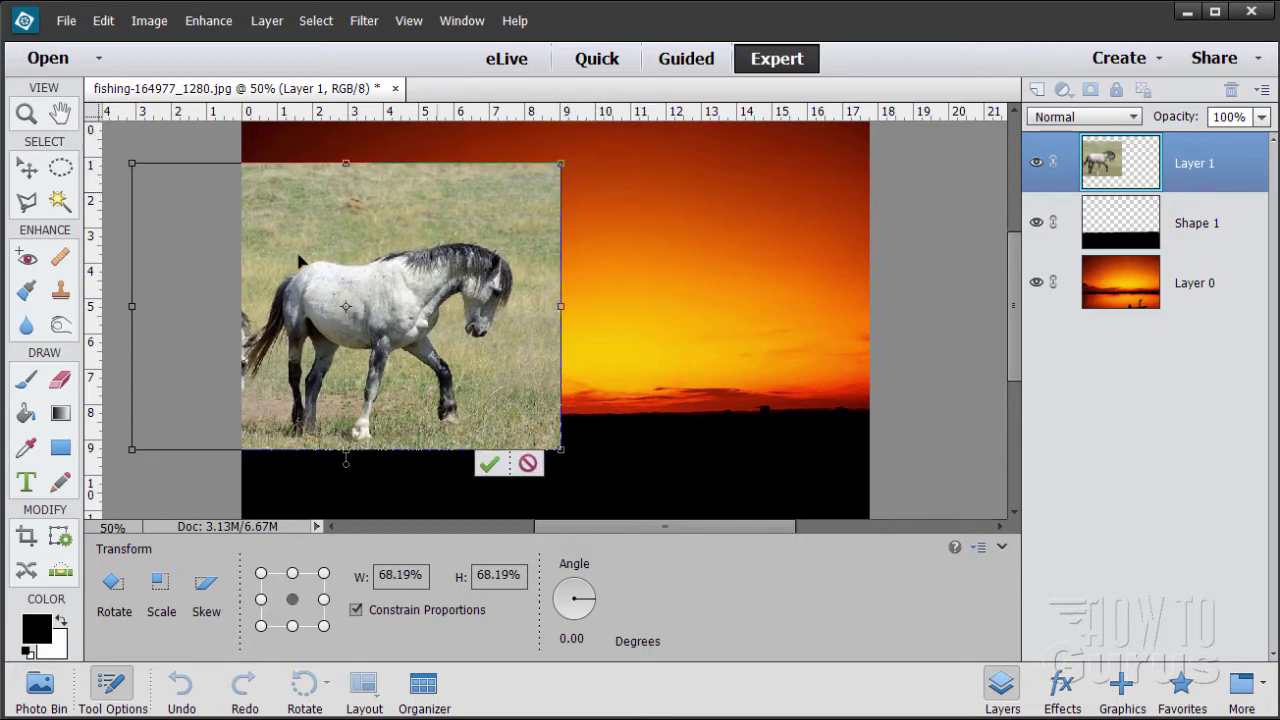
{"action": "left_click", "coordinate": [489, 464]}
{"action": "left_click_drag", "start_coordinate": [370, 355], "coordinate": [462, 340]}
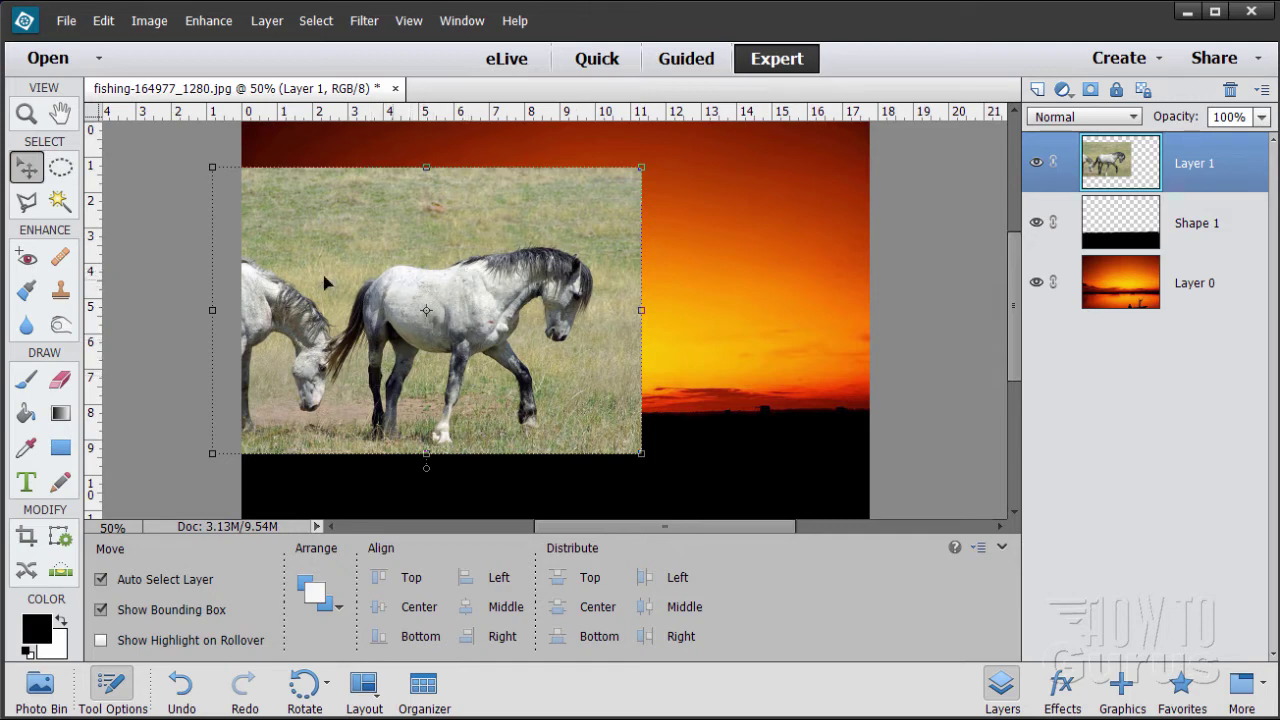
- Examine the walking horse's outline at 200% zoom, from its back and mane down to the tail and legs
{"action": "left_click", "coordinate": [26, 116]}
{"action": "left_click", "coordinate": [400, 292]}
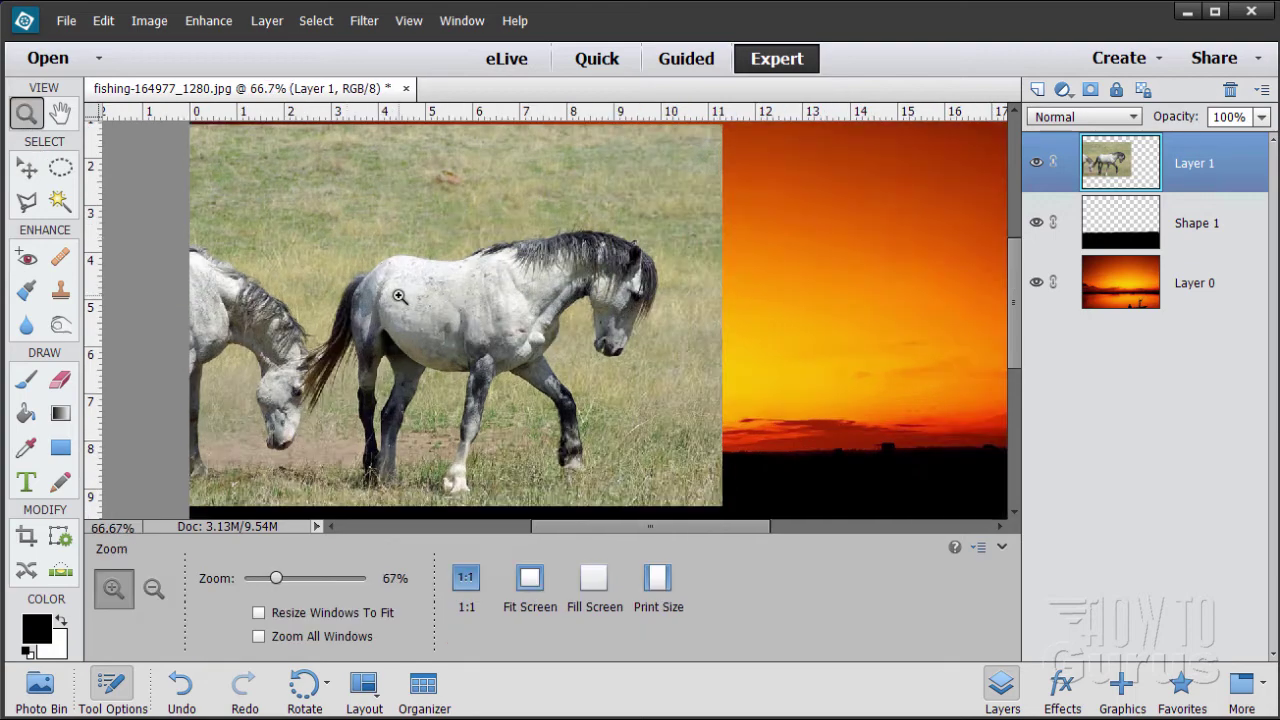
{"action": "left_click", "coordinate": [414, 297]}
{"action": "left_click", "coordinate": [416, 299]}
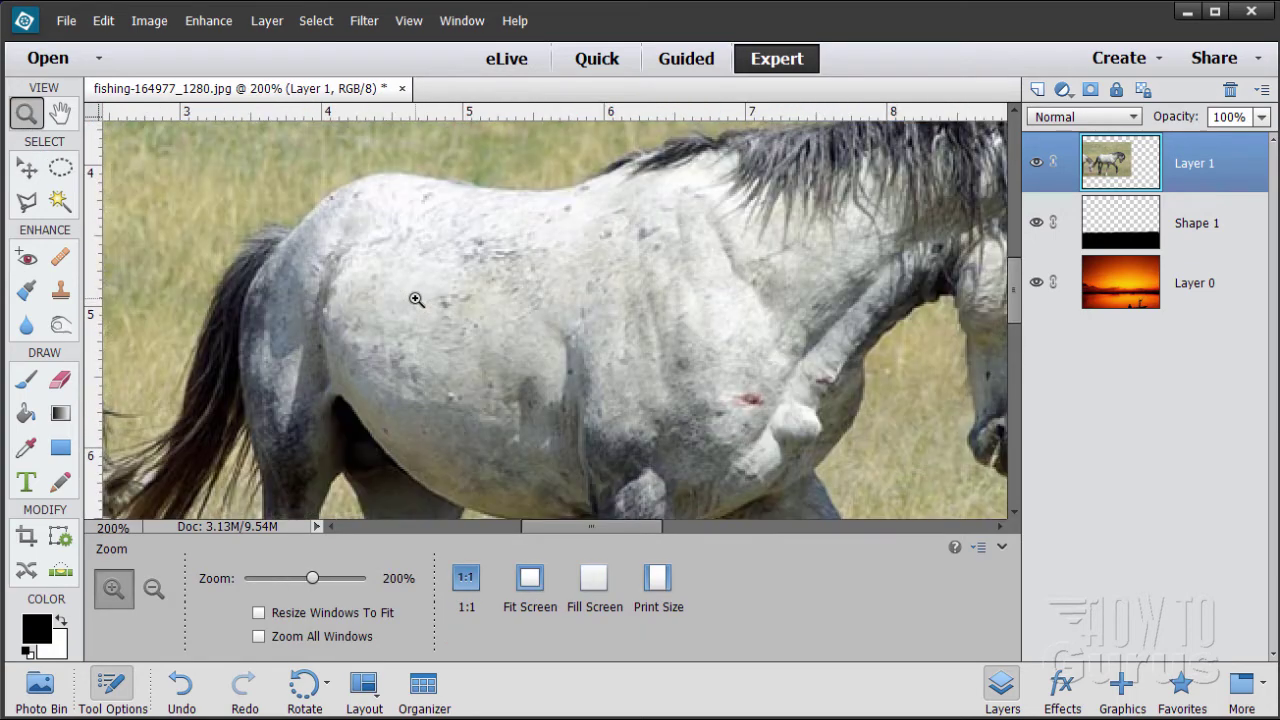
{"action": "scroll", "coordinate": [416, 299], "scroll_direction": "up", "scroll_amount": 2}
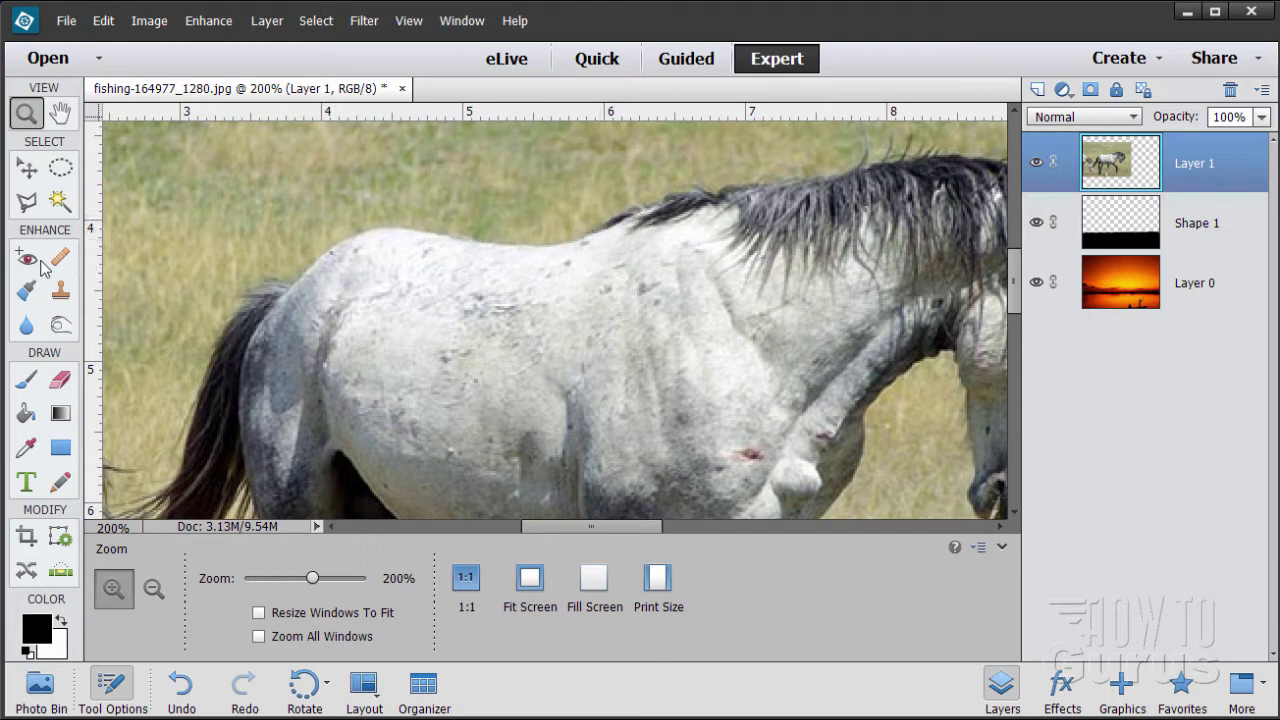
{"action": "left_click", "coordinate": [26, 203]}
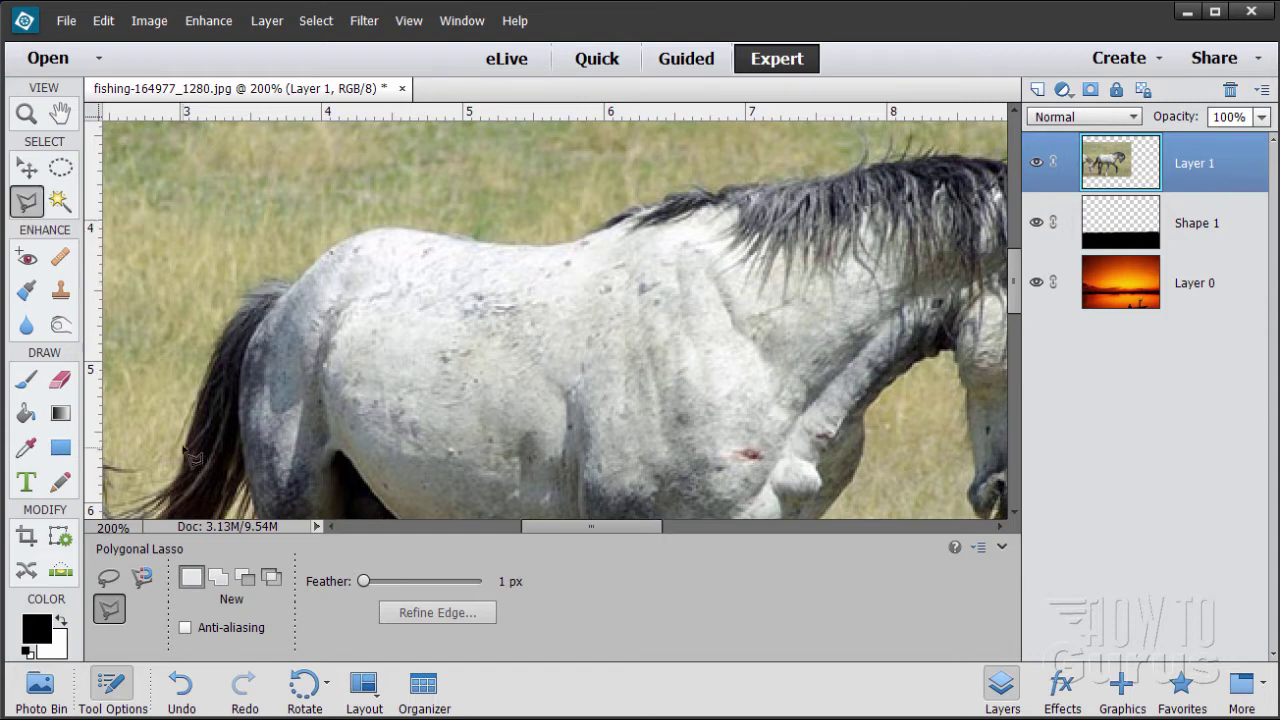
{"action": "scroll", "coordinate": [190, 455], "scroll_direction": "down", "scroll_amount": 2}
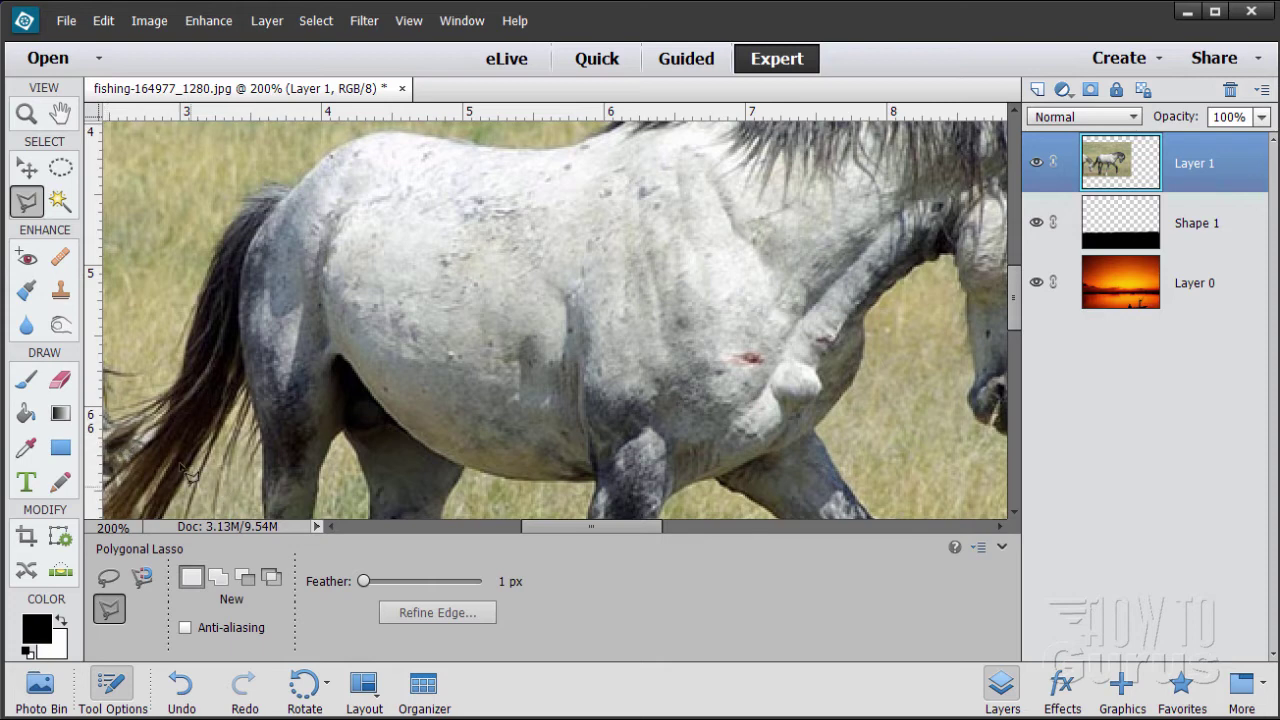
{"action": "scroll", "coordinate": [488, 268], "scroll_direction": "up", "scroll_amount": 2}
{"action": "scroll", "coordinate": [488, 268], "scroll_direction": "up", "scroll_amount": 2}
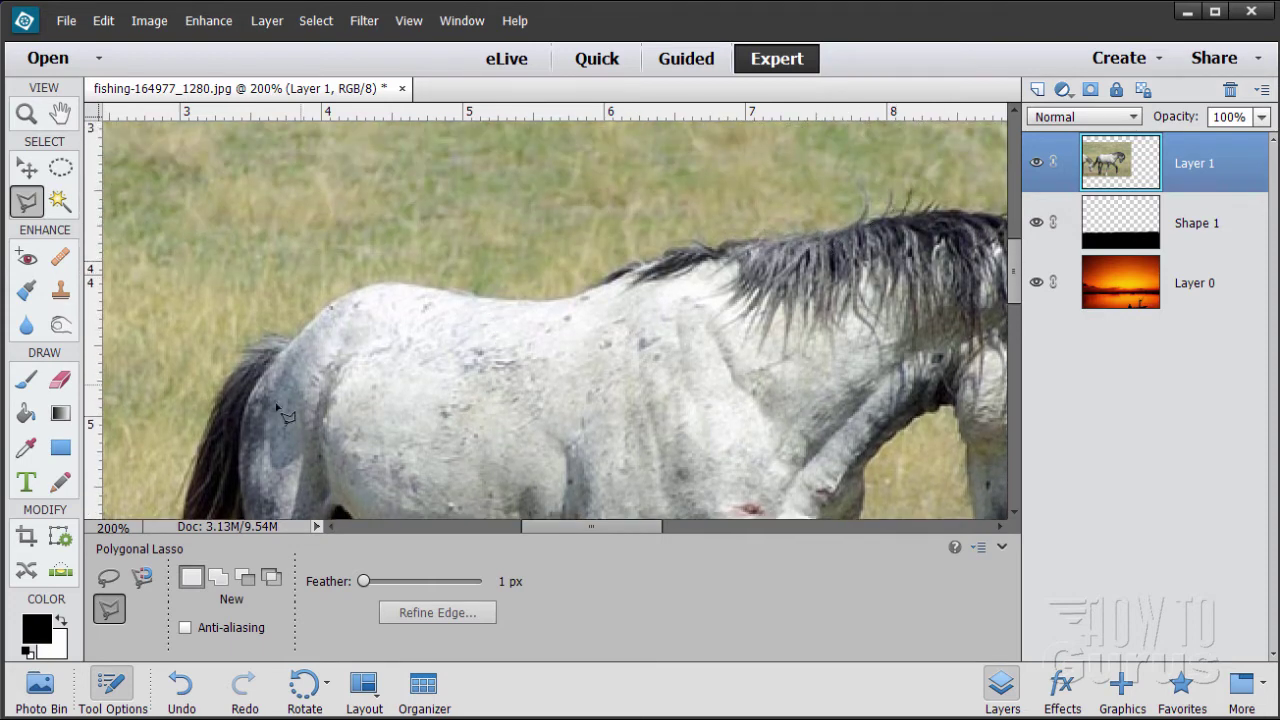
{"action": "scroll", "coordinate": [380, 320], "scroll_direction": "down", "scroll_amount": 7}
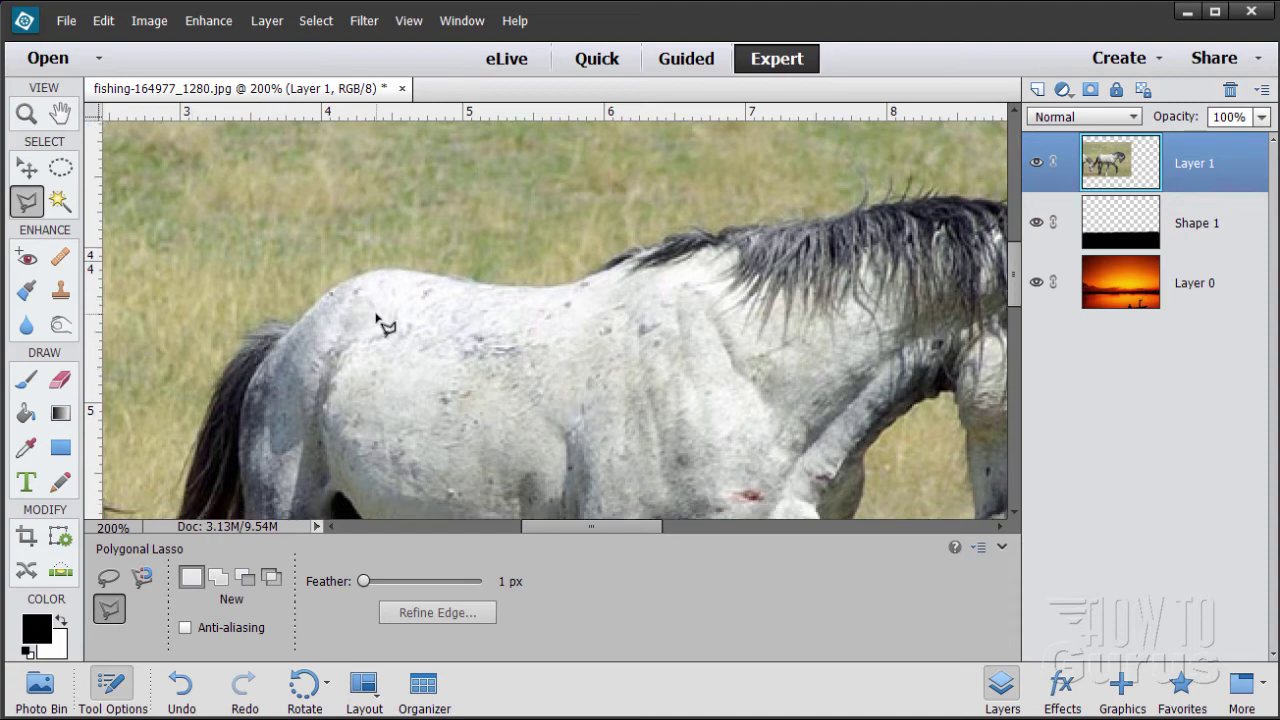
{"action": "scroll", "coordinate": [380, 320], "scroll_direction": "down", "scroll_amount": 5}
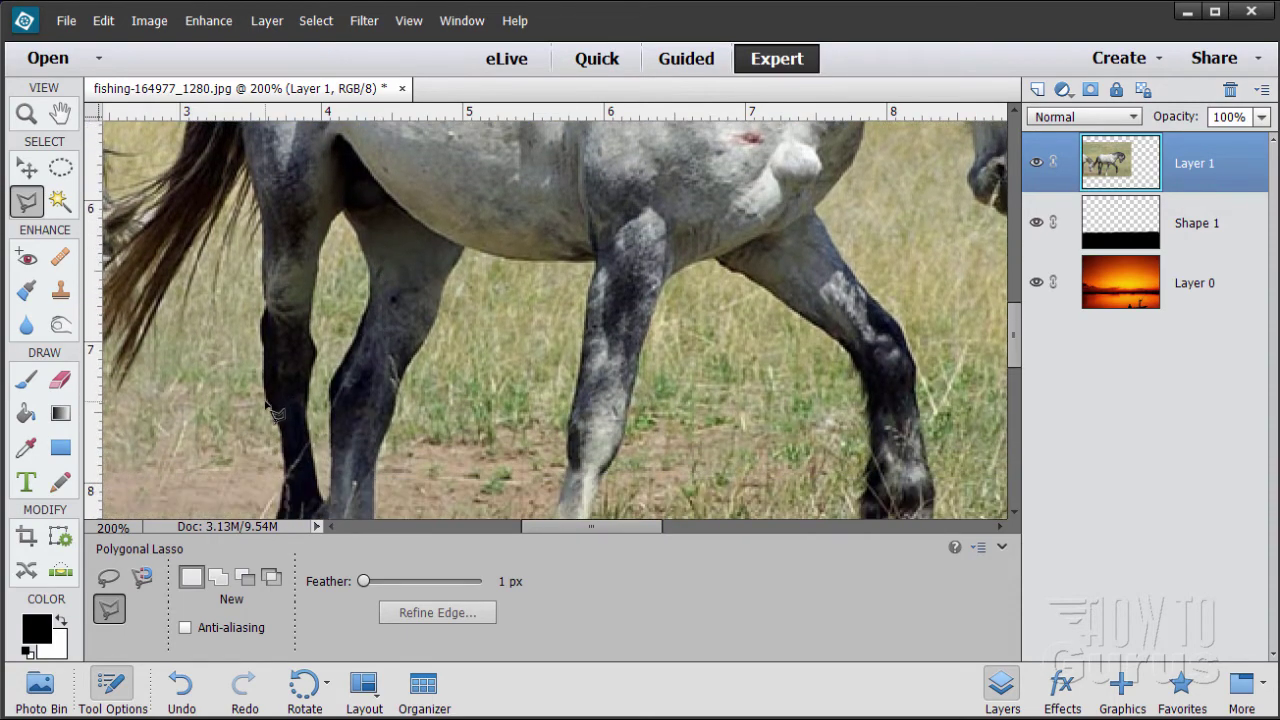
{"action": "scroll", "coordinate": [560, 330], "scroll_direction": "down", "scroll_amount": 1}
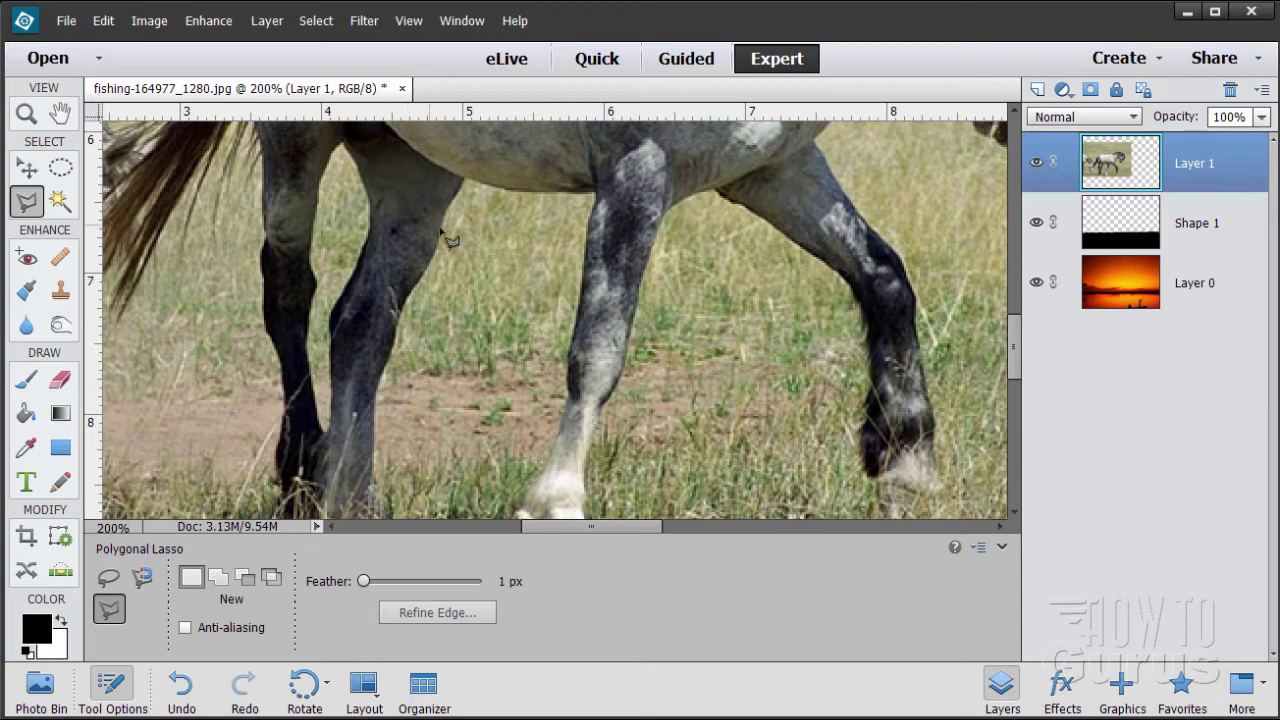
{"action": "scroll", "coordinate": [400, 305], "scroll_direction": "up", "scroll_amount": 6}
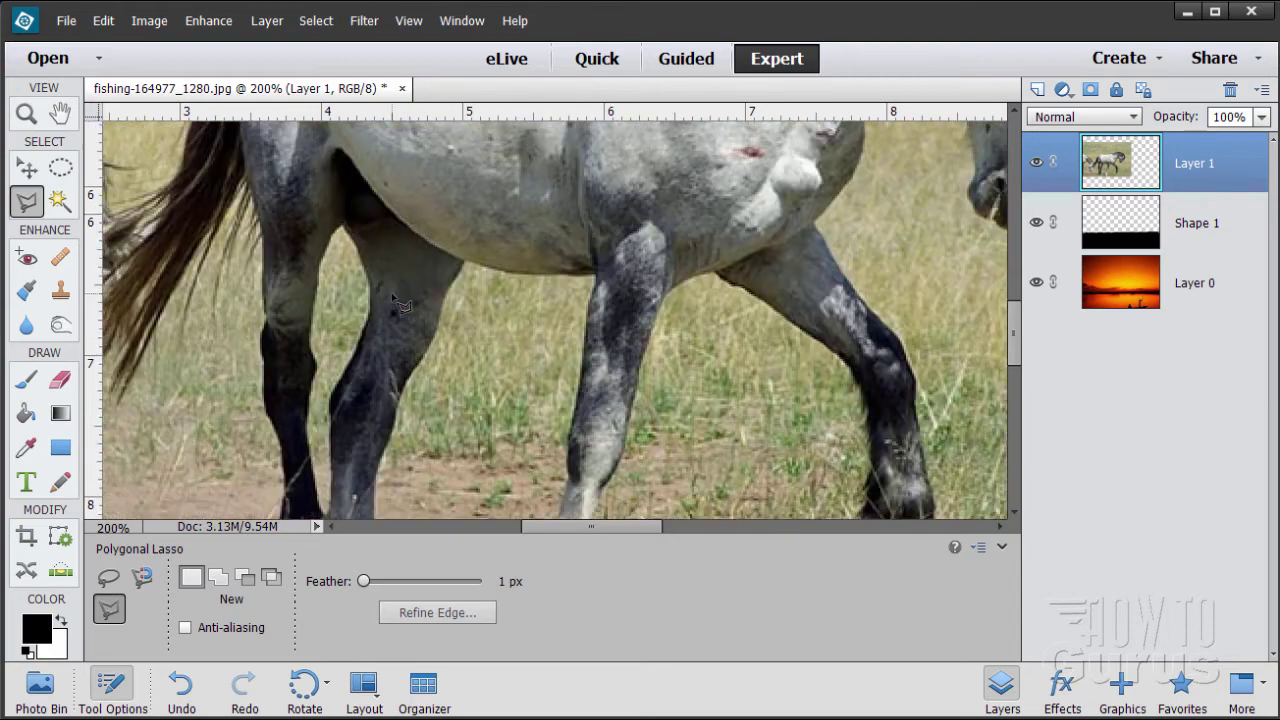
{"action": "scroll", "coordinate": [395, 300], "scroll_direction": "up", "scroll_amount": 1}
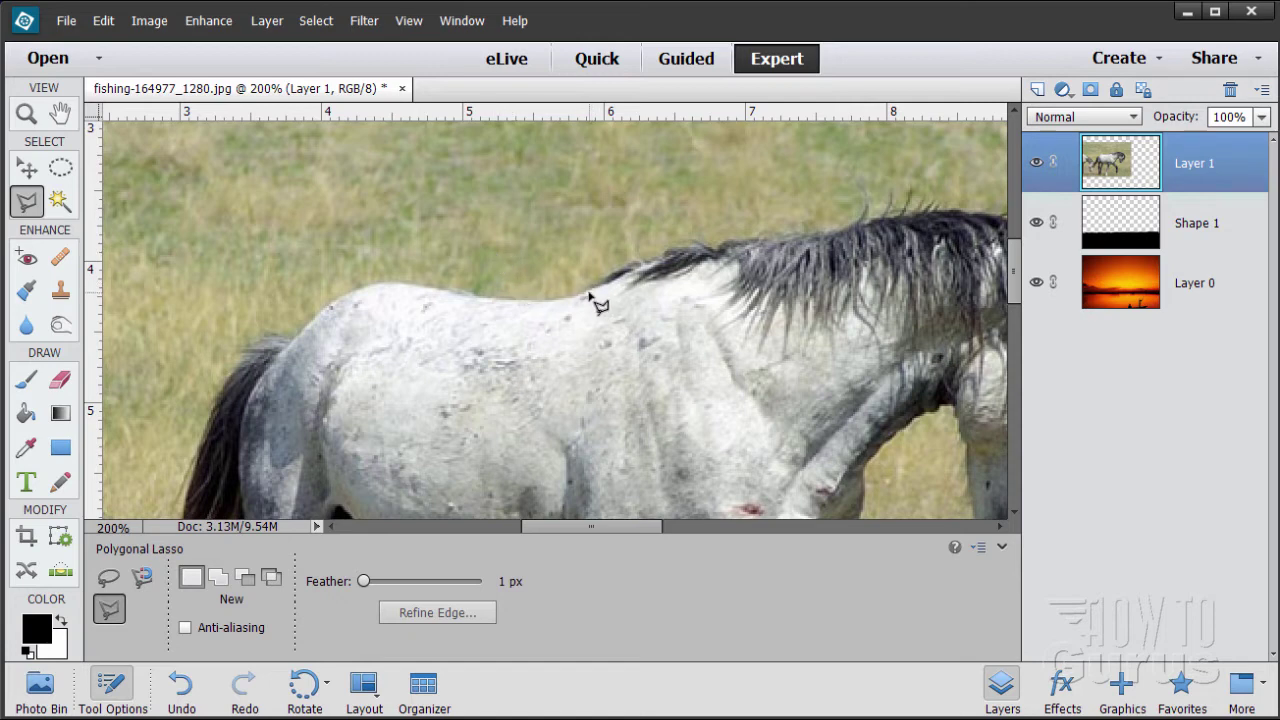
- Compare the edge of the horse's back at zoom levels between 300% and 700% to find a workable tracing magnification
{"action": "left_click", "coordinate": [27, 116]}
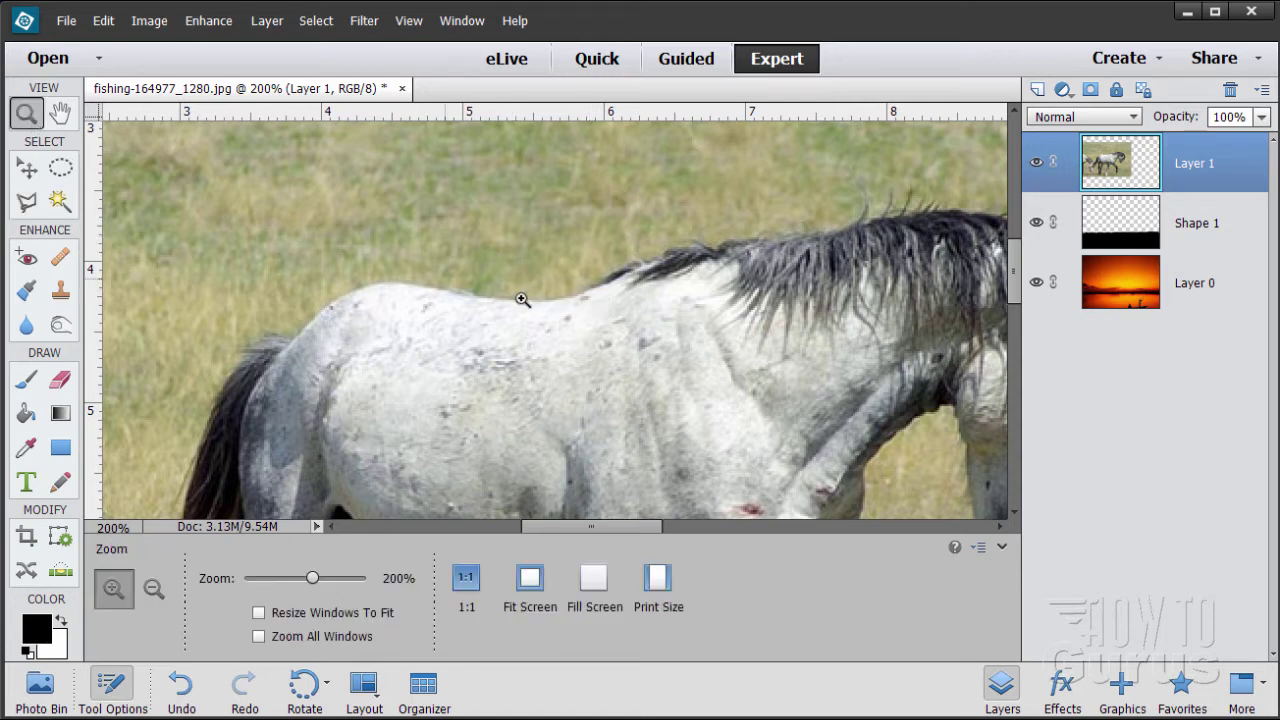
{"action": "left_click", "coordinate": [523, 299]}
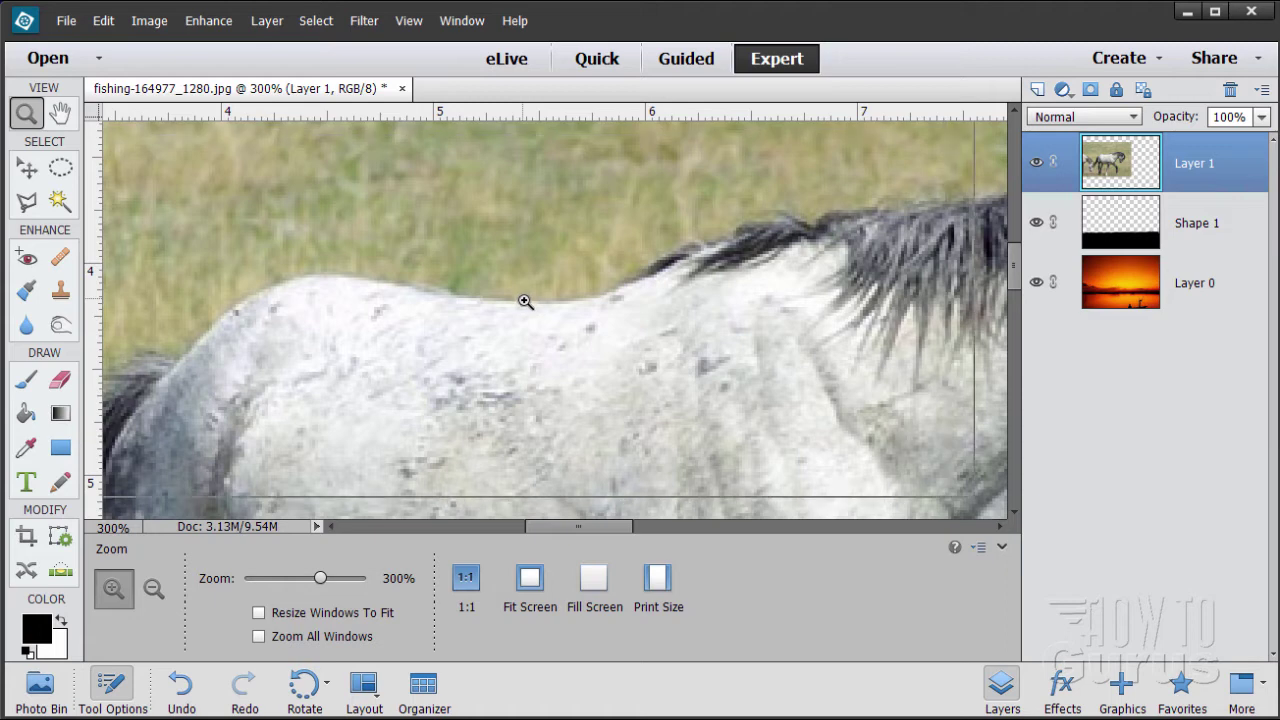
{"action": "left_click", "coordinate": [523, 299]}
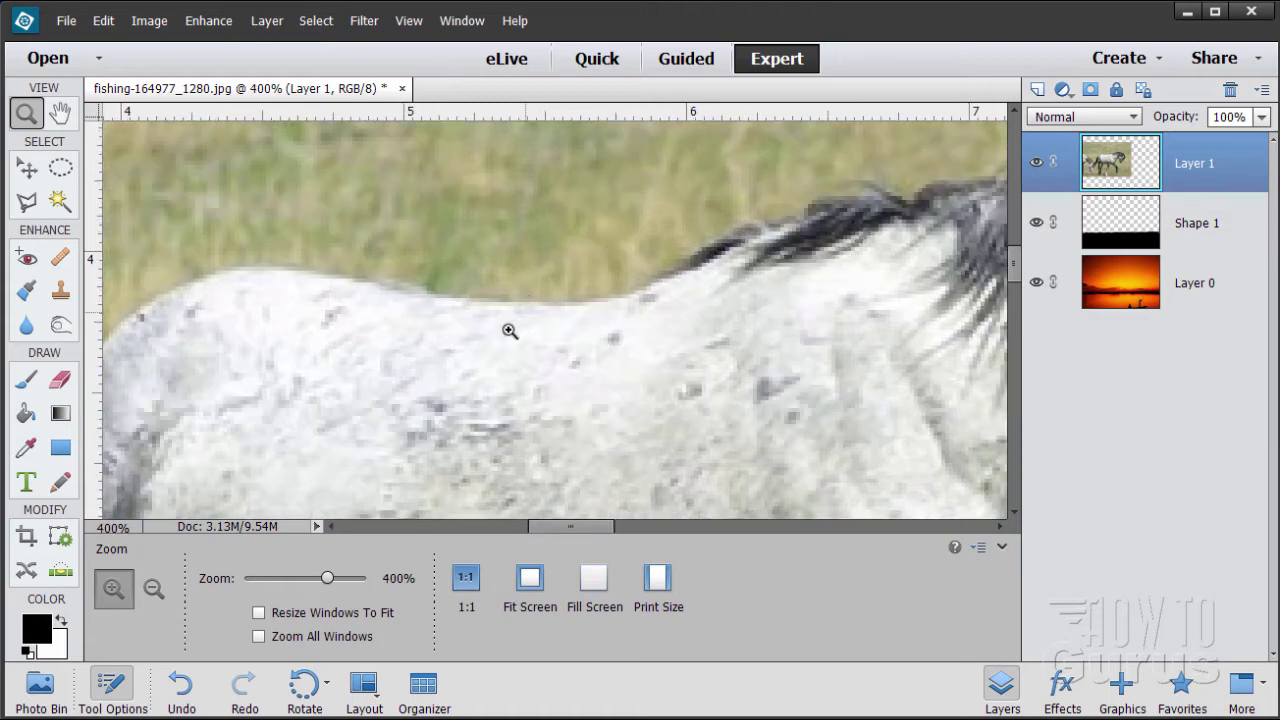
{"action": "left_click", "coordinate": [27, 201]}
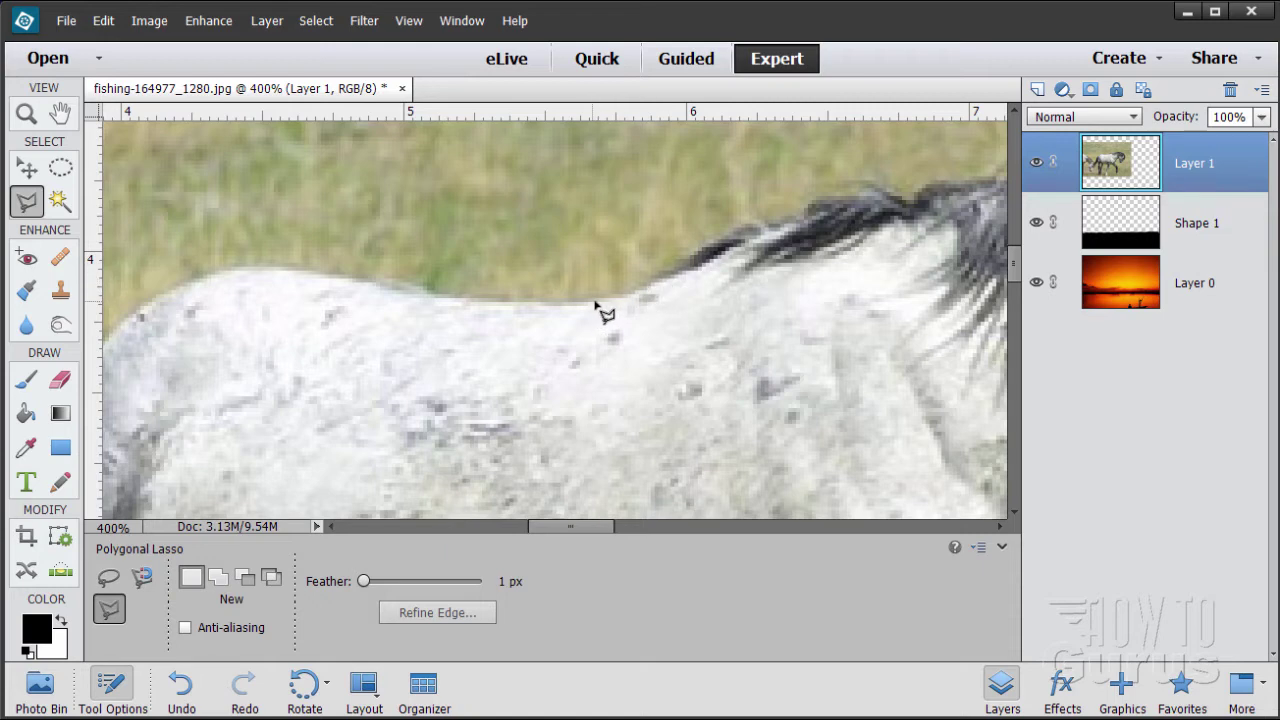
{"action": "left_click", "coordinate": [27, 114]}
{"action": "left_click", "coordinate": [559, 304]}
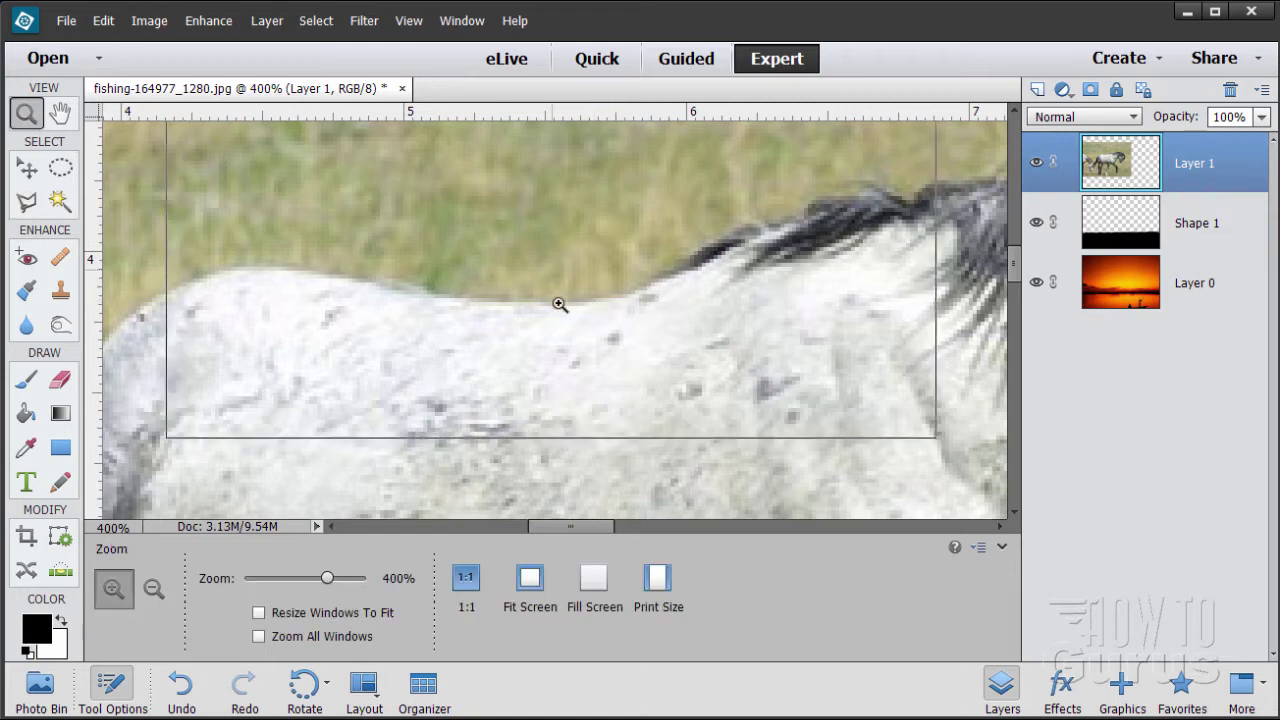
{"action": "left_click", "coordinate": [560, 305]}
{"action": "left_click", "coordinate": [566, 314]}
{"action": "left_click", "coordinate": [600, 314]}
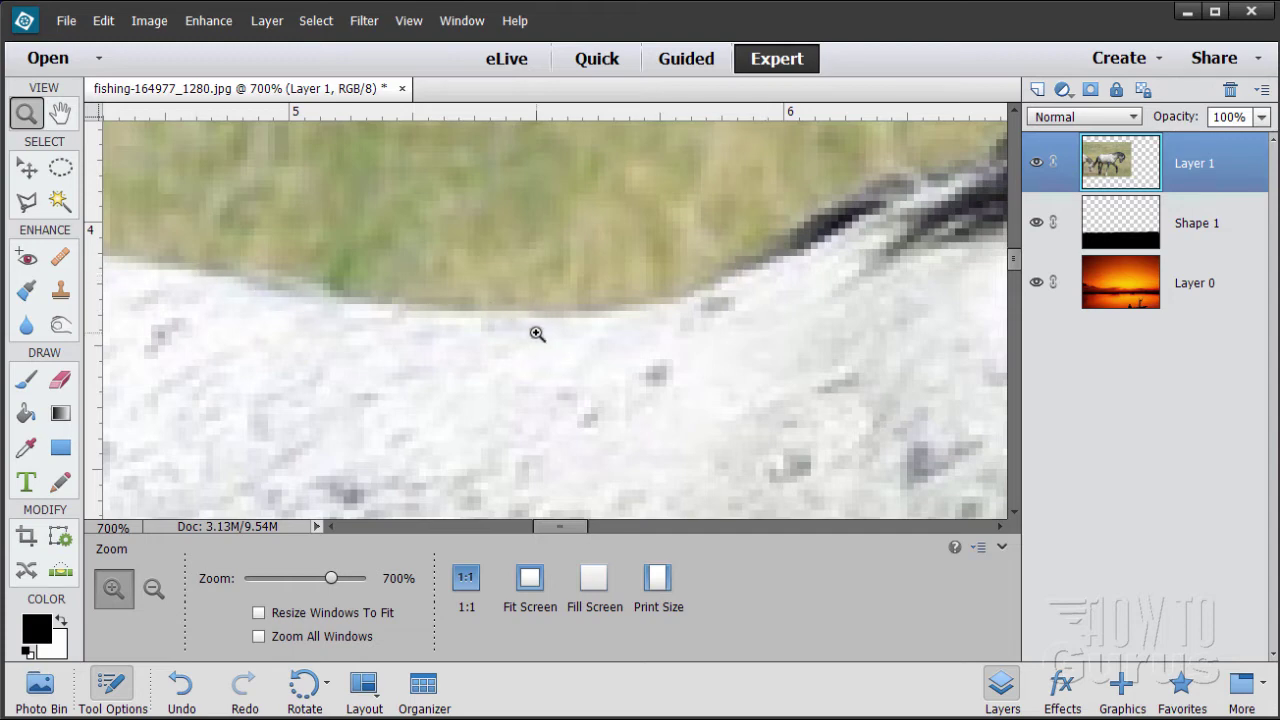
{"action": "left_click", "coordinate": [648, 335], "text": "alt"}
{"action": "left_click", "coordinate": [588, 340], "text": "alt"}
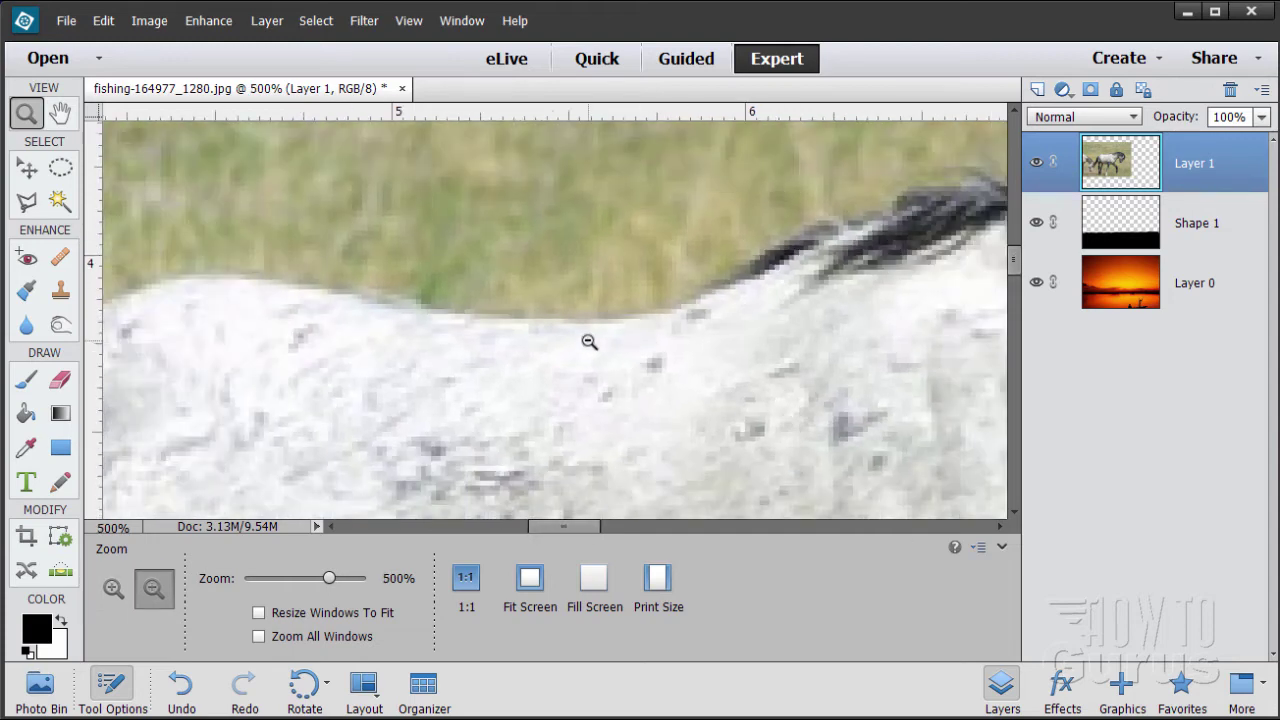
{"action": "left_click", "coordinate": [588, 340], "text": "alt"}
- Start a Polygonal Lasso outline just behind the mane and trace the walking horse's back to the top of its rump
{"action": "left_click", "coordinate": [28, 203]}
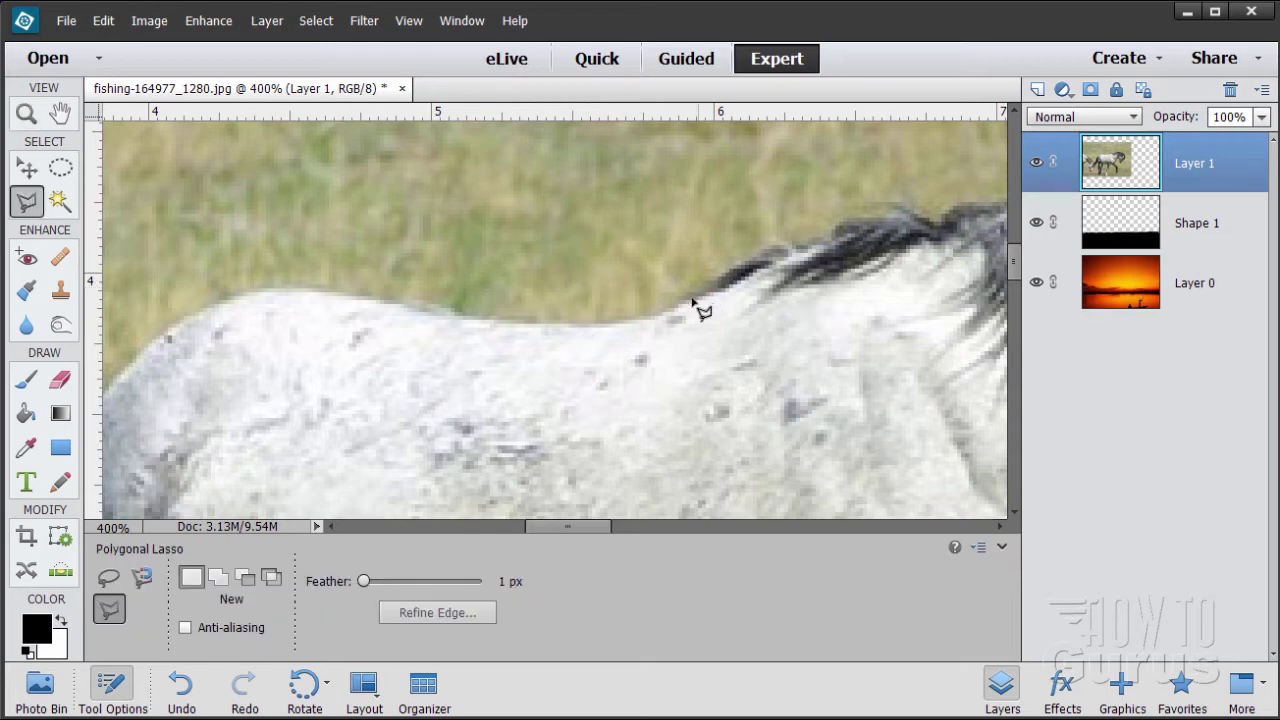
{"action": "left_click", "coordinate": [676, 308]}
{"action": "left_click", "coordinate": [609, 325]}
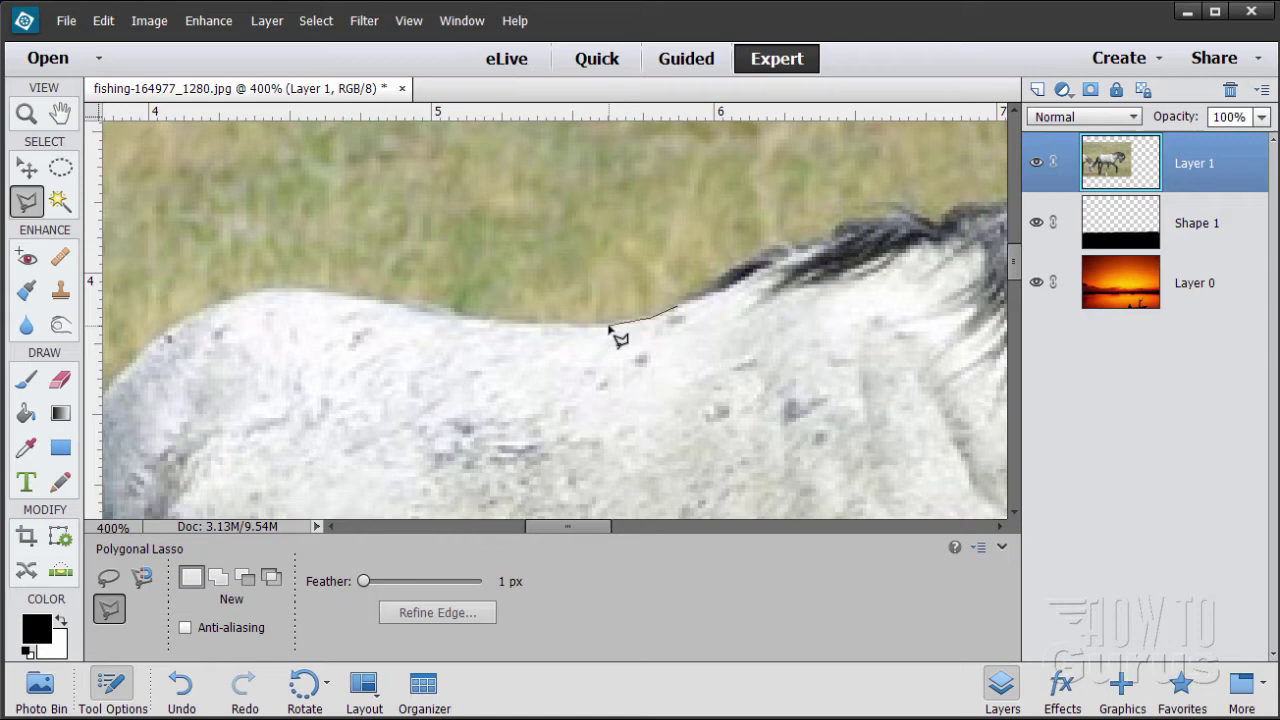
{"action": "left_click", "coordinate": [547, 324]}
{"action": "left_click", "coordinate": [483, 323]}
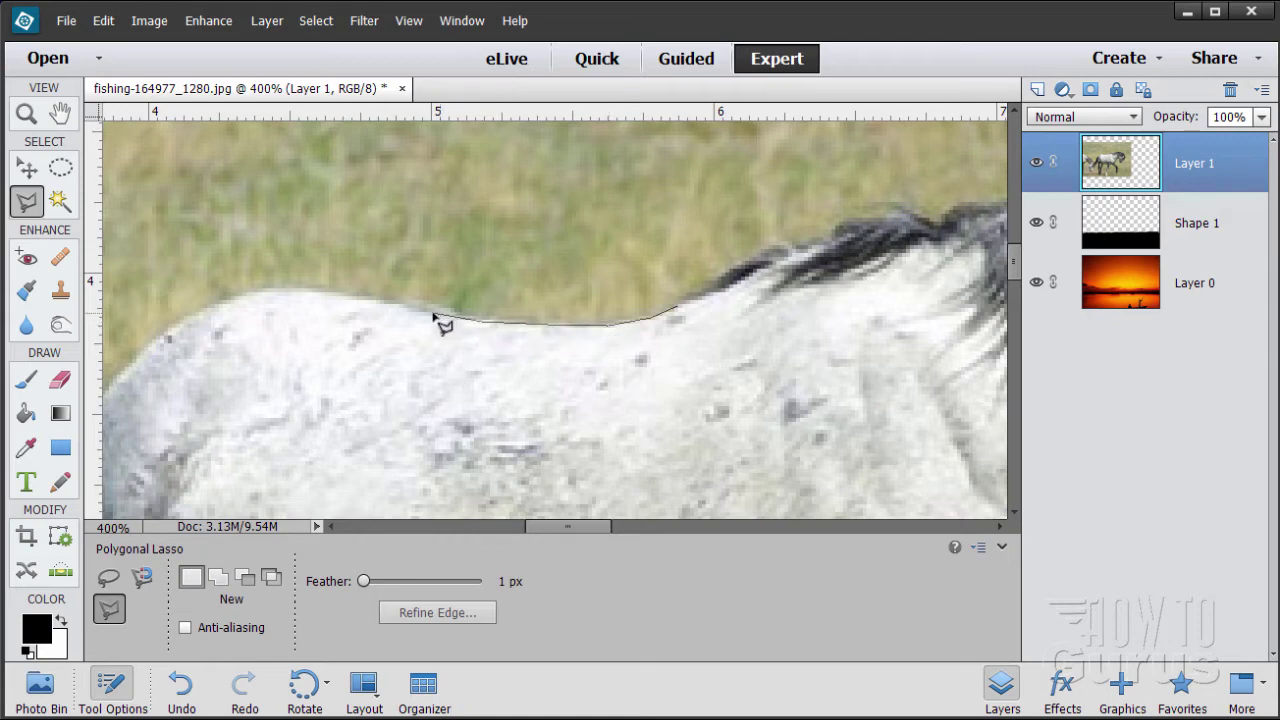
{"action": "left_click", "coordinate": [438, 316]}
{"action": "left_click", "coordinate": [386, 305]}
{"action": "left_click", "coordinate": [299, 291]}
{"action": "left_click", "coordinate": [268, 291]}
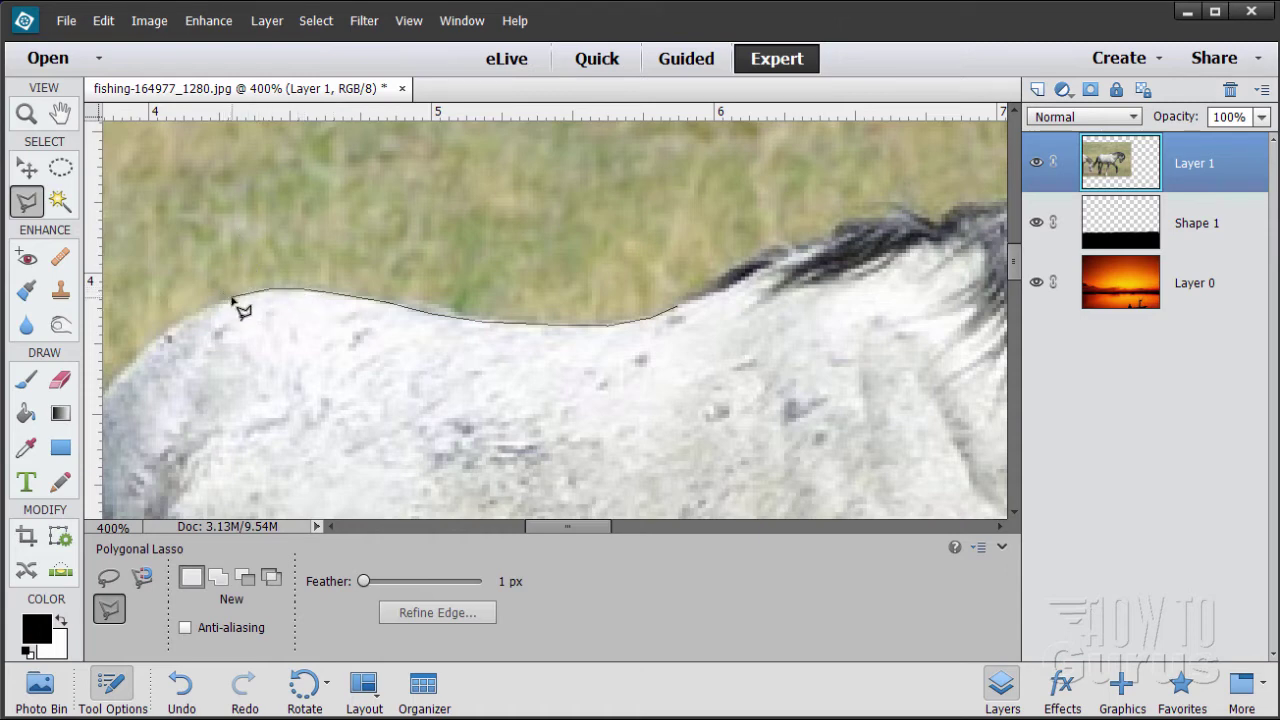
- Continue the lasso outline down the curve of the rump to the base of the tail
{"action": "left_click", "coordinate": [232, 298]}
{"action": "left_click", "coordinate": [206, 307]}
{"action": "left_click", "coordinate": [148, 345]}
{"action": "left_click_drag", "start_coordinate": [133, 380], "coordinate": [553, 237]}
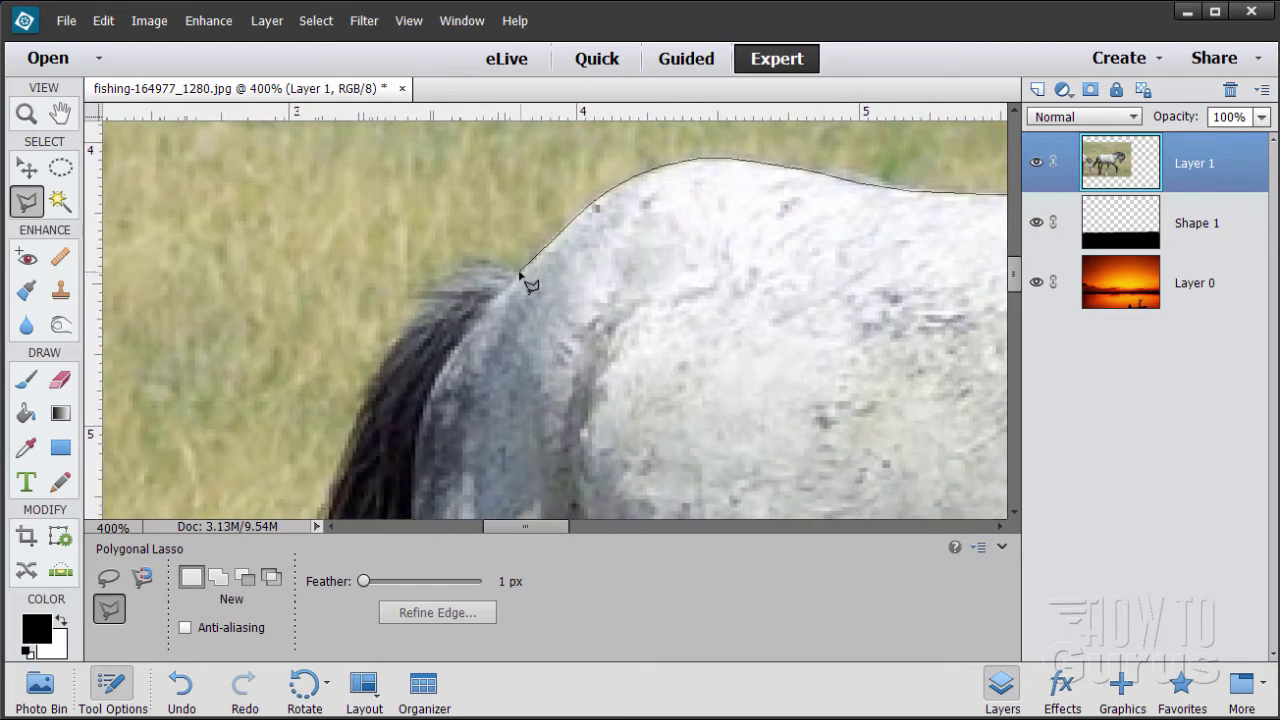
{"action": "left_click", "coordinate": [516, 270]}
- Trace the lasso loosely around the top and outer edge of the tail, leaving a margin of grass outside the hairs
{"action": "mouse_move", "coordinate": [467, 263]}
{"action": "left_mouse_down"}
{"action": "mouse_move", "coordinate": [425, 260]}
{"action": "mouse_move", "coordinate": [392, 285]}
{"action": "left_mouse_up"}
{"action": "left_click", "coordinate": [392, 316]}
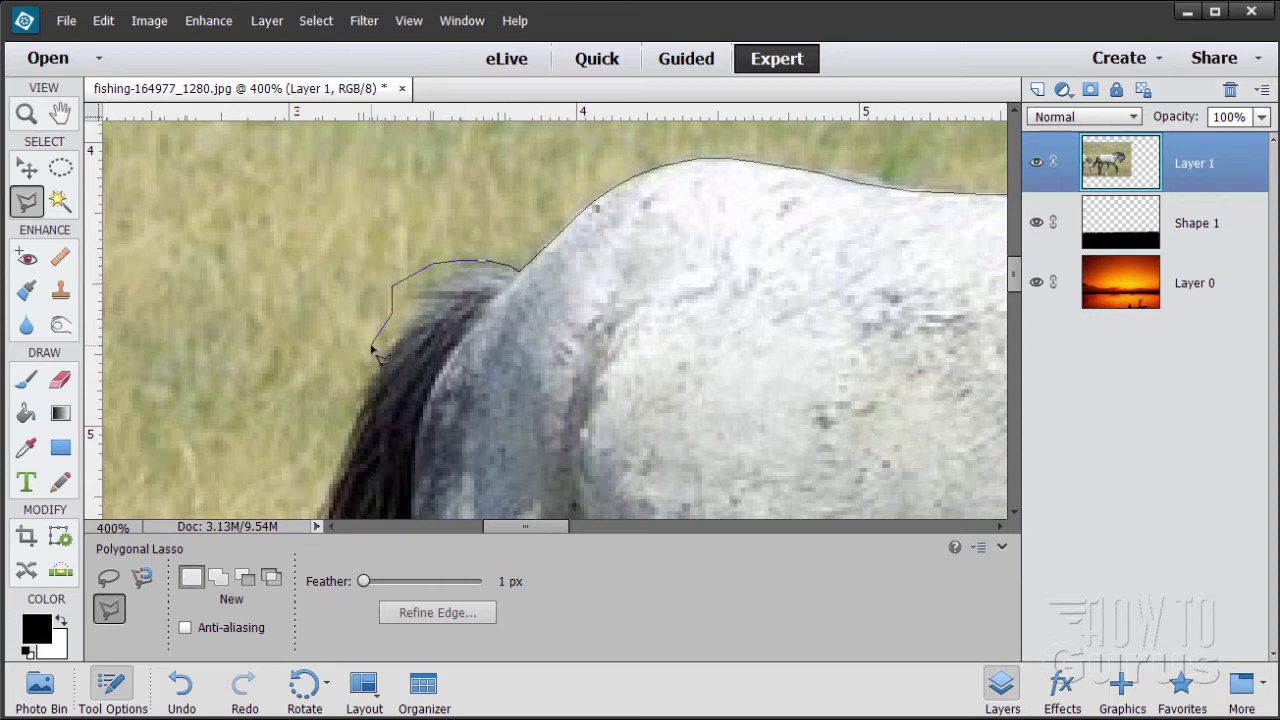
{"action": "left_click", "coordinate": [345, 384]}
{"action": "left_click", "coordinate": [337, 430]}
{"action": "left_click_drag", "start_coordinate": [320, 447], "coordinate": [371, 219]}
{"action": "left_click", "coordinate": [358, 274]}
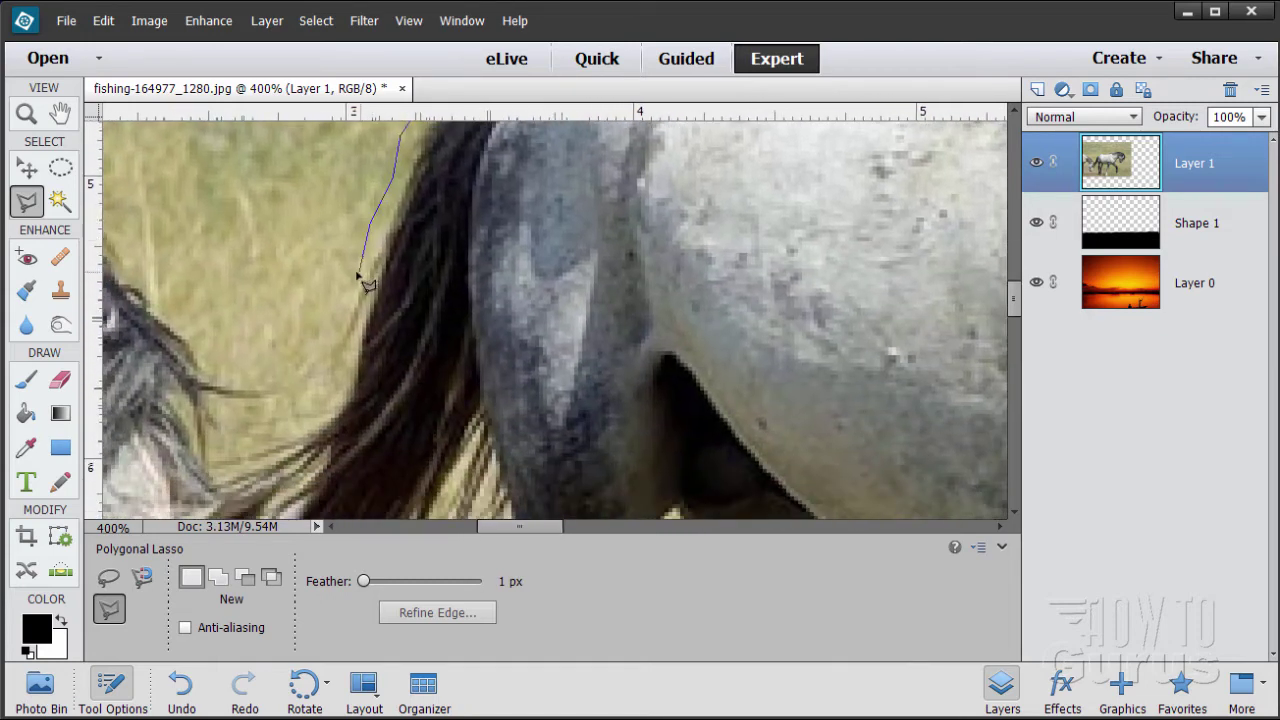
{"action": "left_click", "coordinate": [318, 407]}
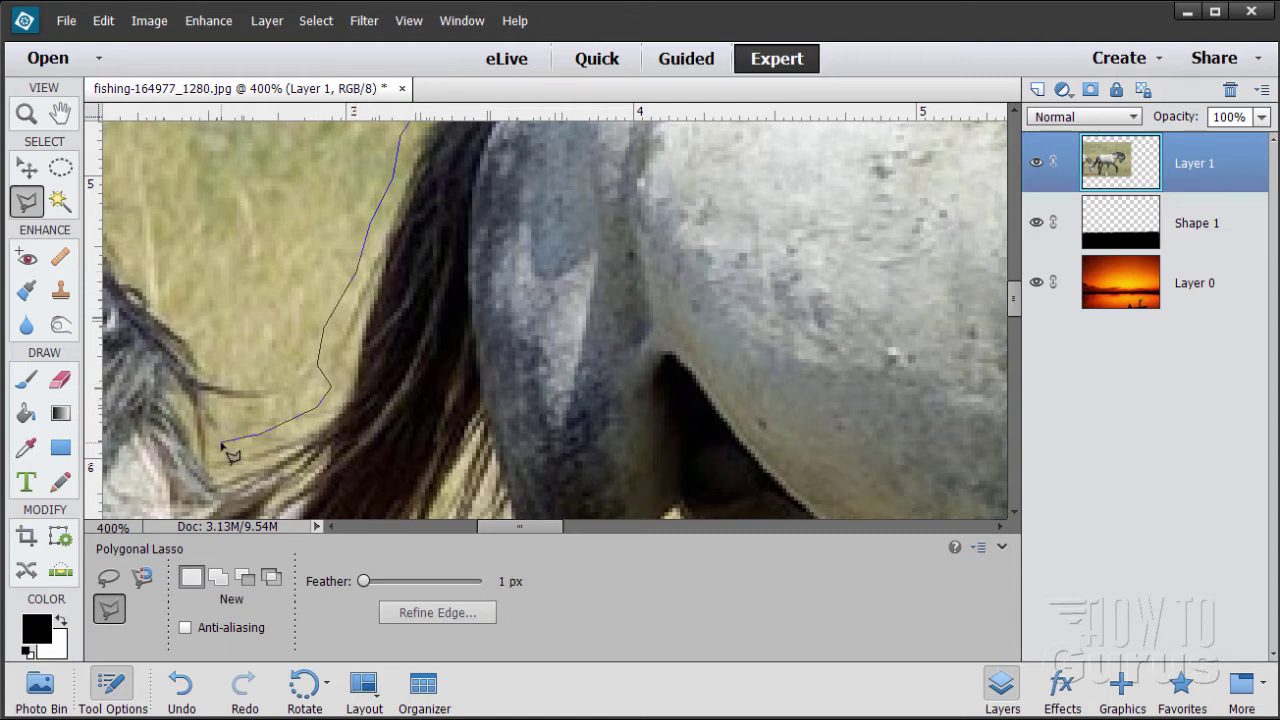
- Carry the lasso outline around the outermost tail hairs where they overlap the grazing horse's head
{"action": "left_click_drag", "start_coordinate": [224, 445], "coordinate": [376, 227]}
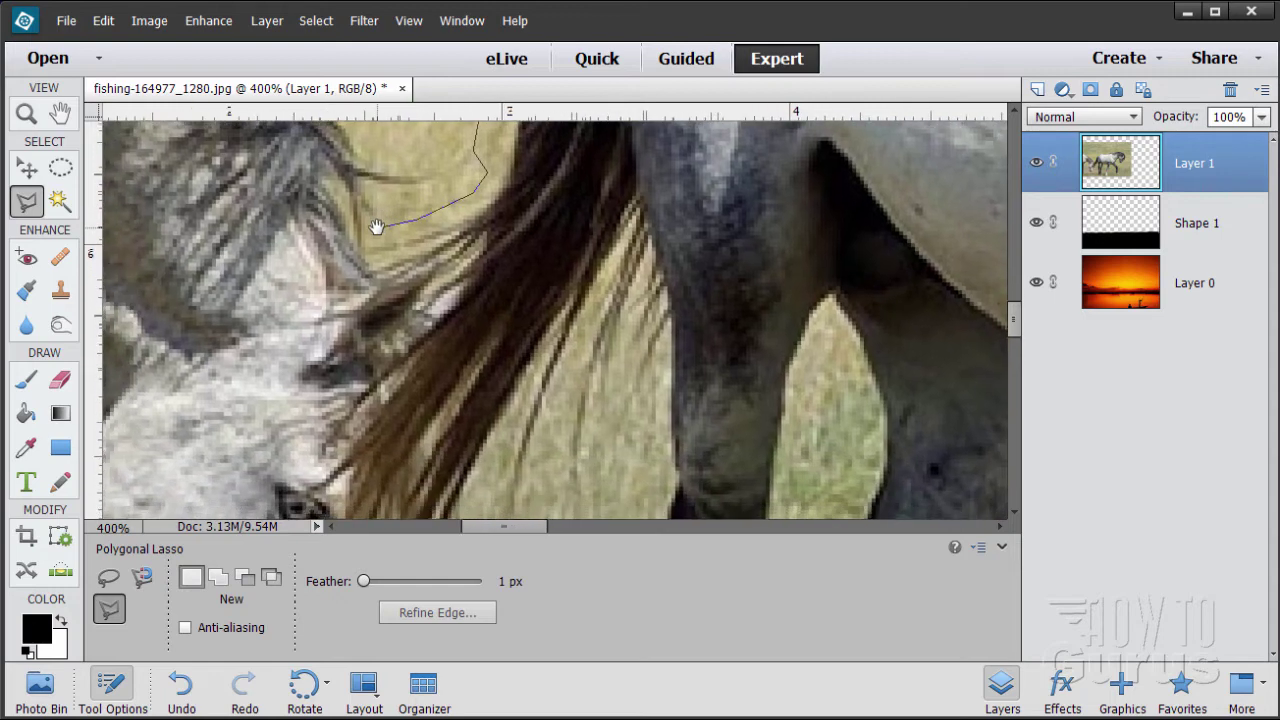
{"action": "left_click", "coordinate": [352, 279]}
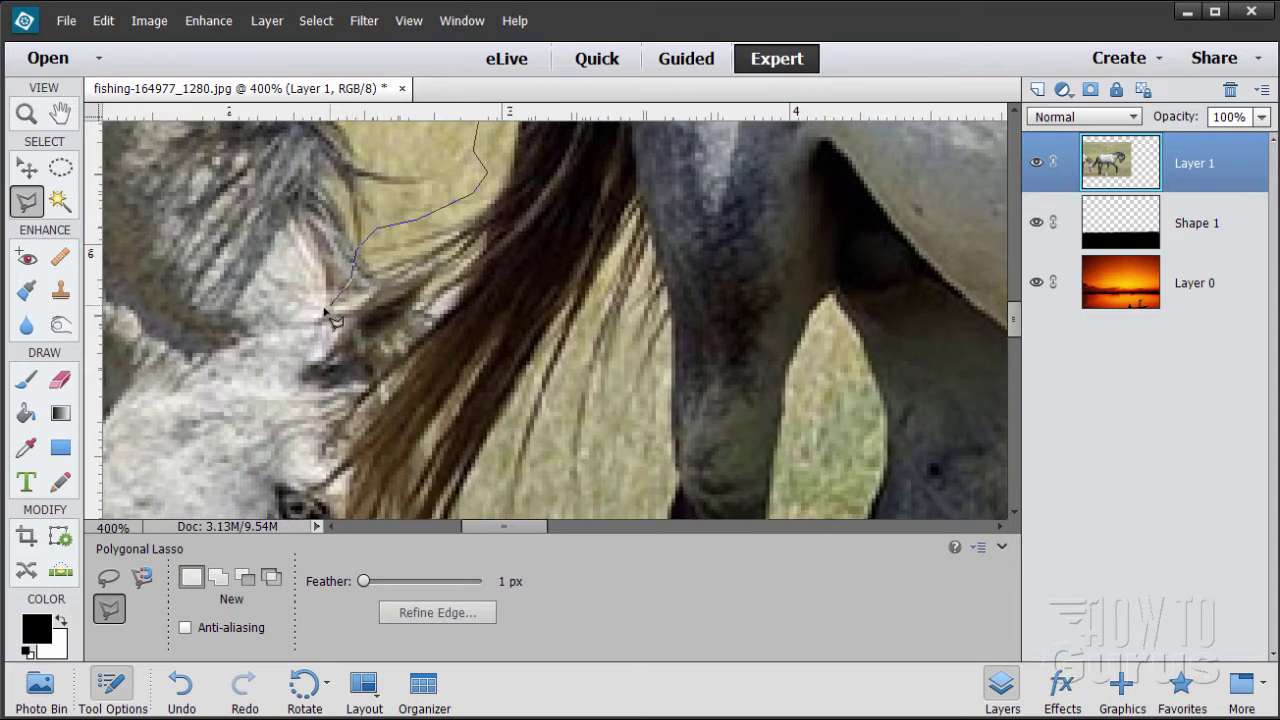
{"action": "left_click", "coordinate": [298, 396]}
{"action": "left_click", "coordinate": [323, 404]}
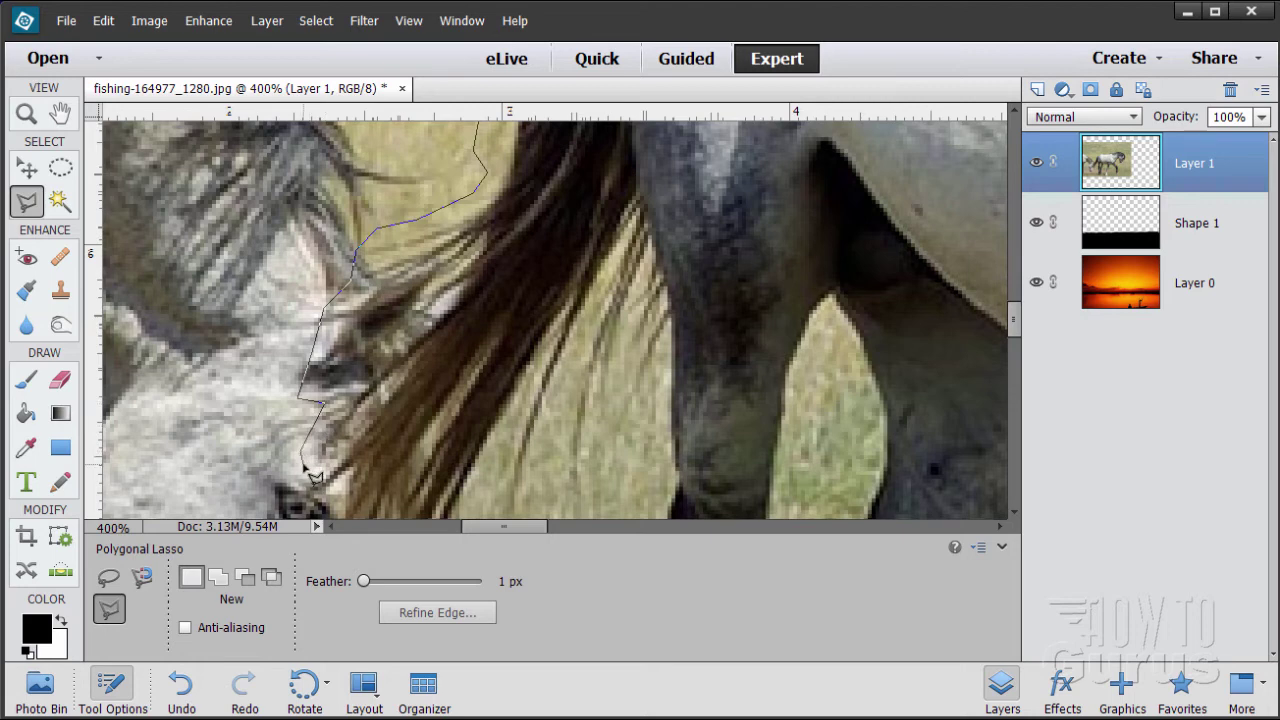
{"action": "left_click_drag", "start_coordinate": [303, 462], "coordinate": [281, 309]}
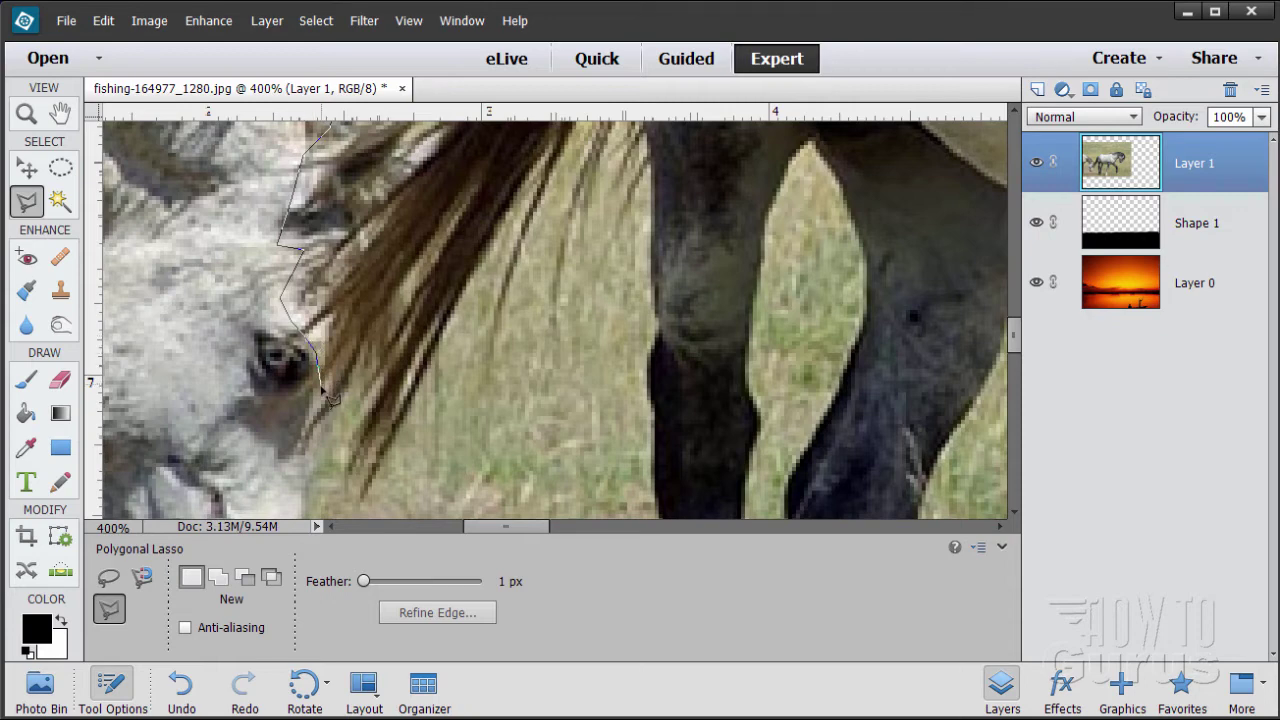
- Zigzag the lasso around the tail's lower tips and inner strands, and complete the selection around the whole walking horse
{"action": "left_click", "coordinate": [287, 461]}
{"action": "left_click", "coordinate": [344, 427]}
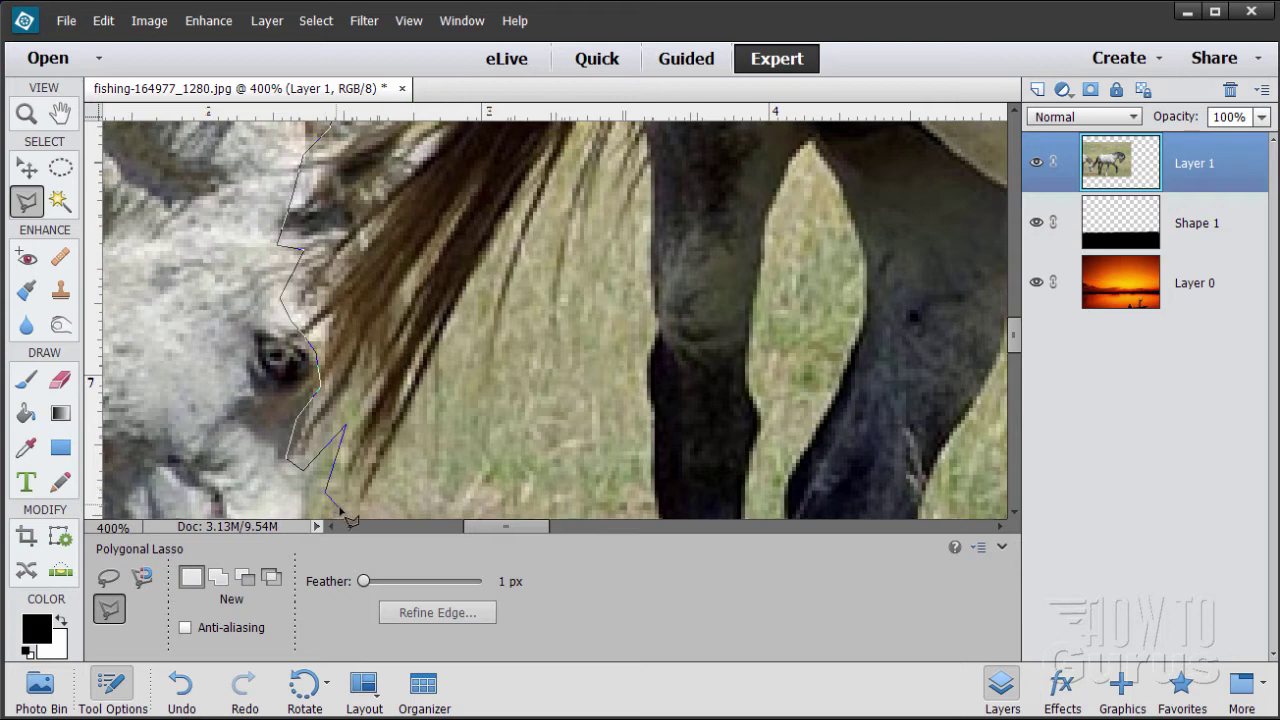
{"action": "left_click", "coordinate": [372, 507]}
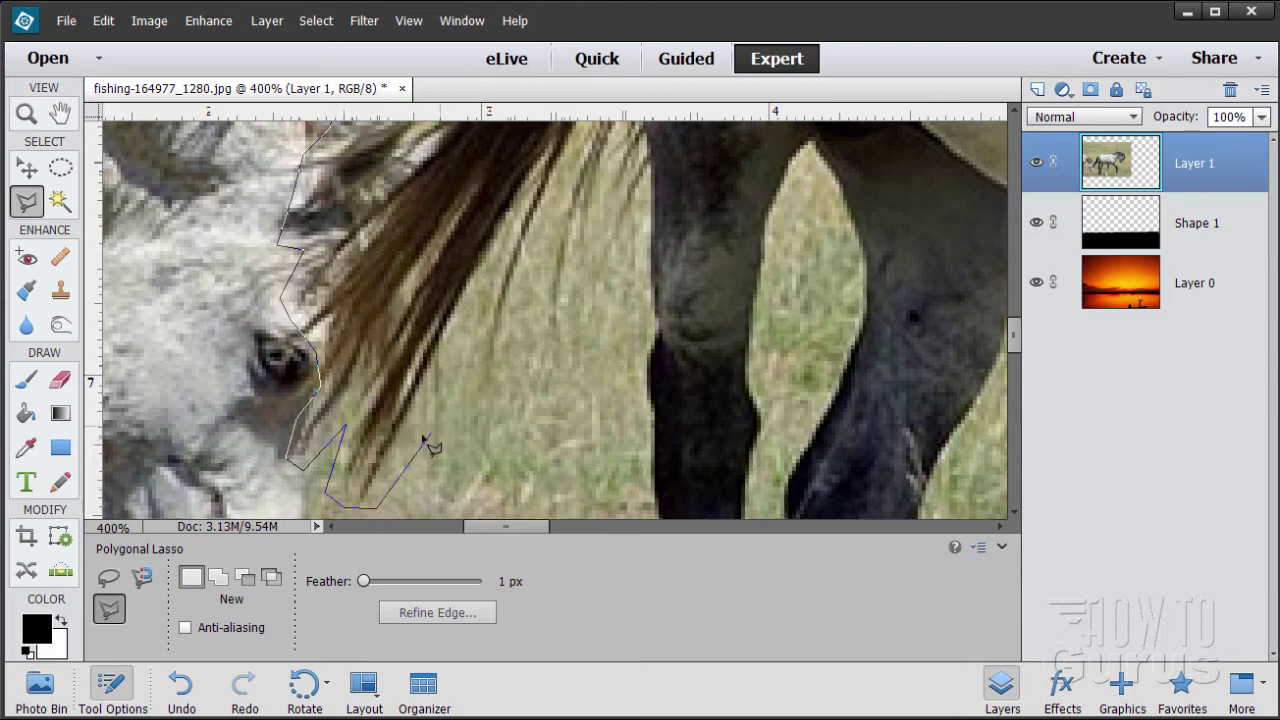
{"action": "left_click", "coordinate": [422, 422]}
{"action": "left_click", "coordinate": [431, 474]}
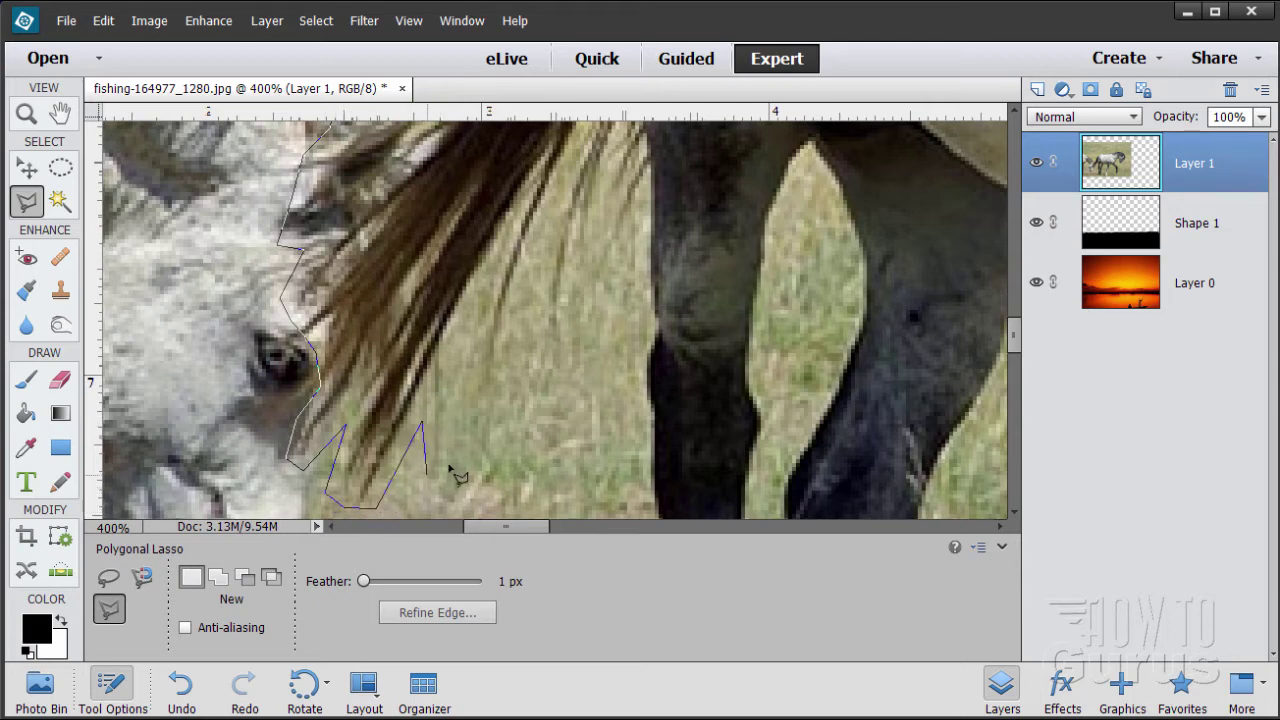
{"action": "left_click", "coordinate": [468, 319]}
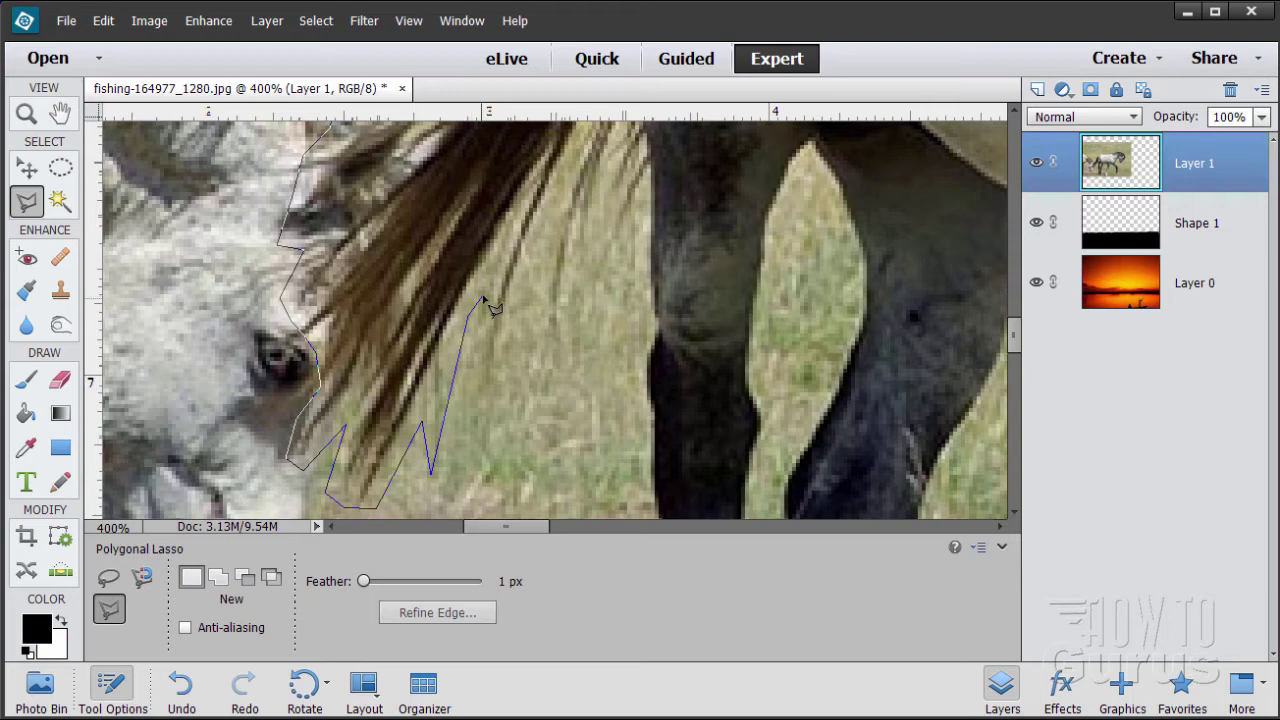
{"action": "left_click", "coordinate": [471, 392]}
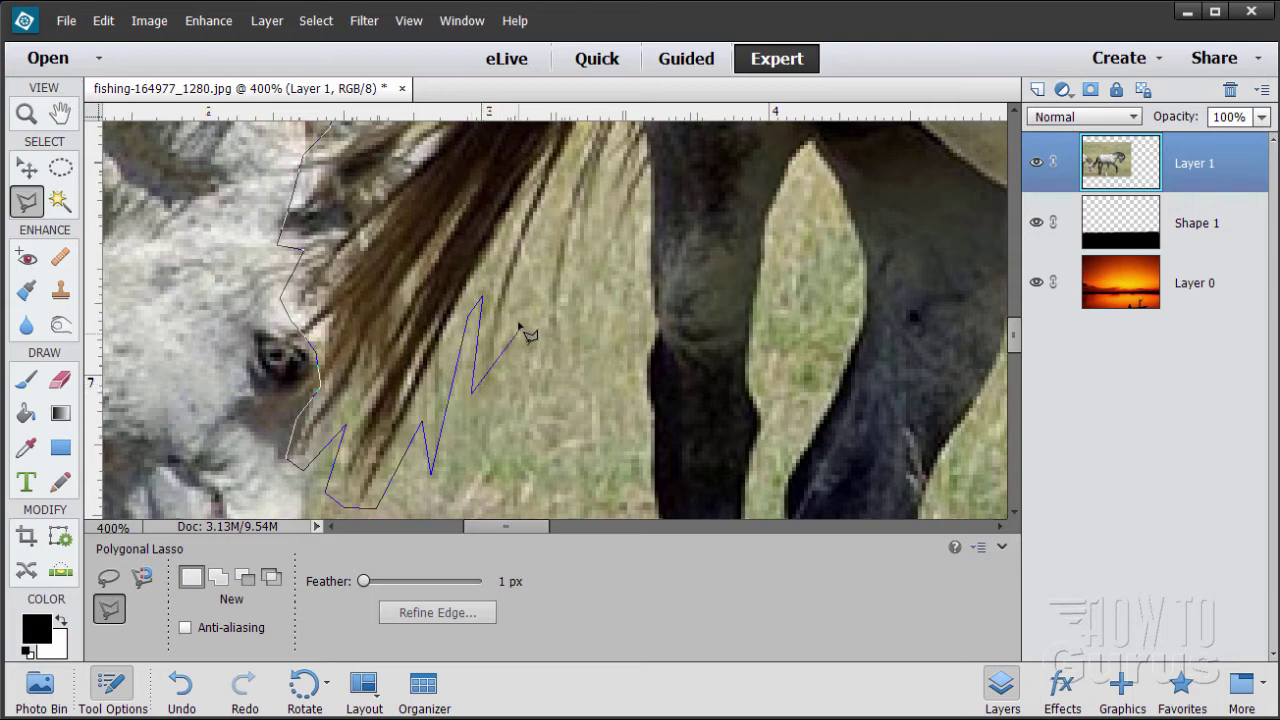
{"action": "left_click", "coordinate": [553, 198]}
{"action": "left_click", "coordinate": [537, 315]}
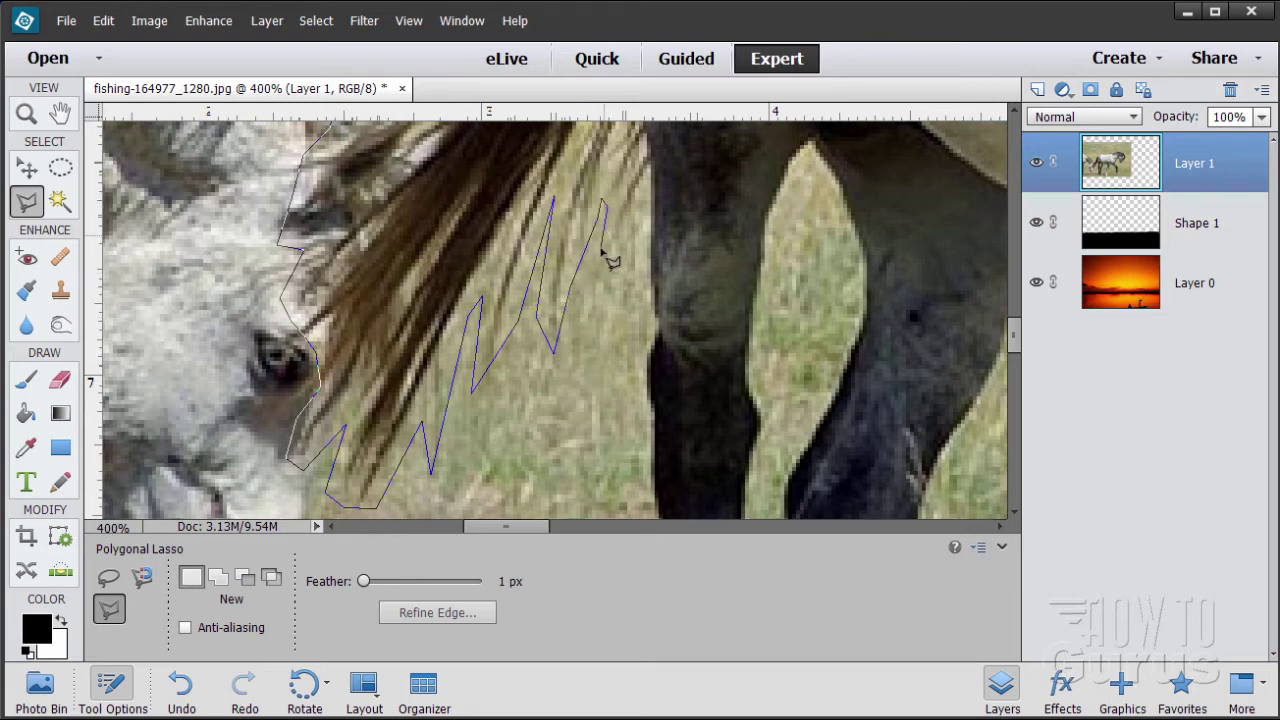
{"action": "double_click", "coordinate": [712, 122]}
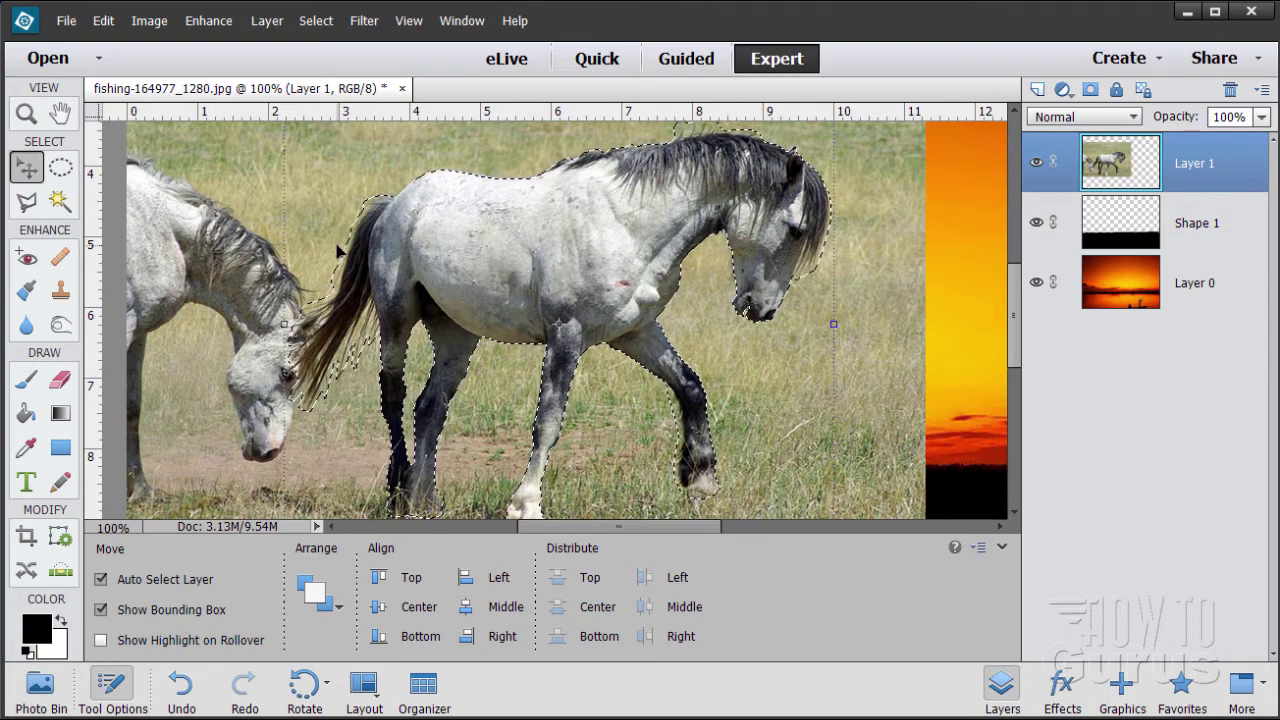
- Open Refine Edge for the horse selection, keeping the Overlay view, and move its dialog clear of the horse
{"action": "left_click", "coordinate": [330, 21]}
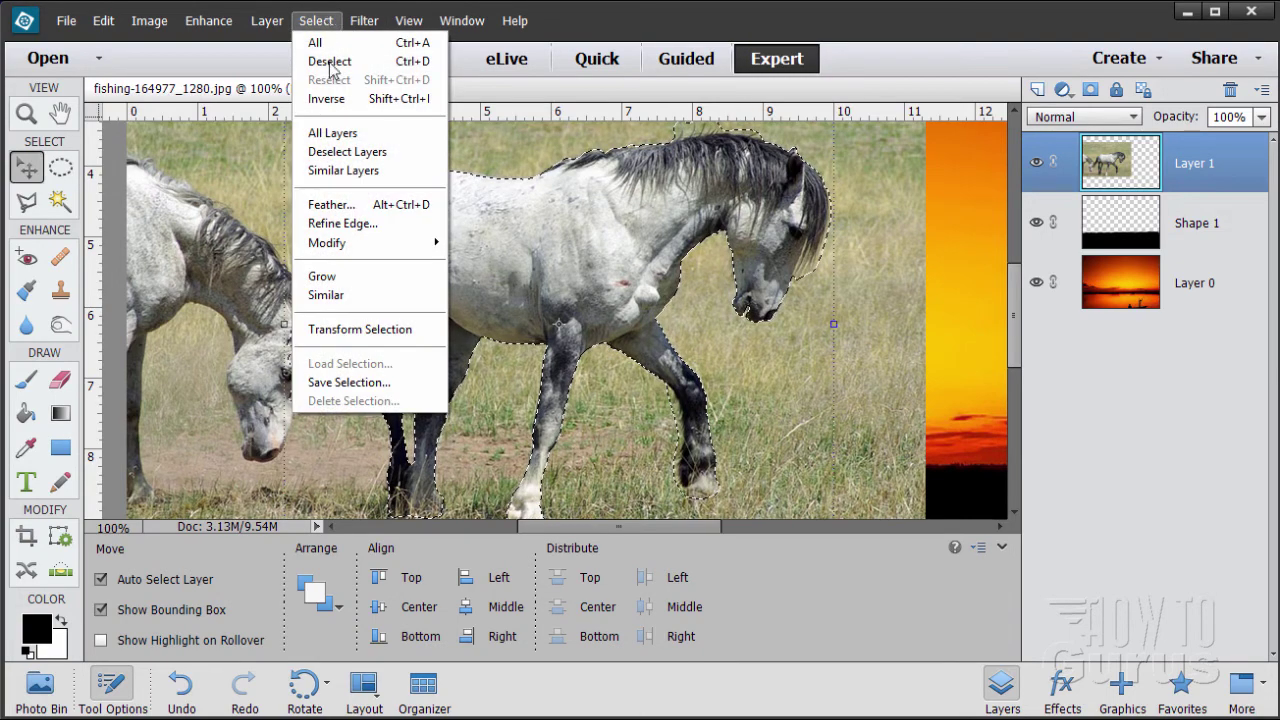
{"action": "left_click", "coordinate": [352, 223]}
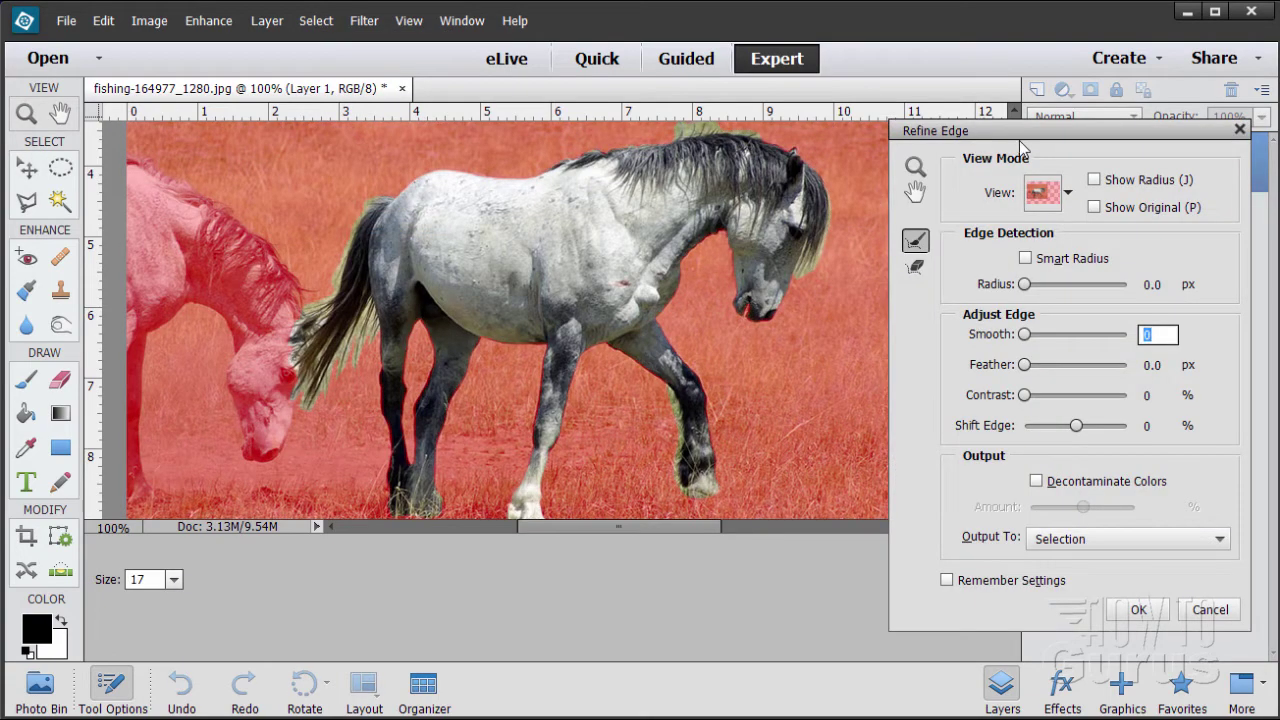
{"action": "left_click_drag", "start_coordinate": [1021, 141], "coordinate": [1036, 136]}
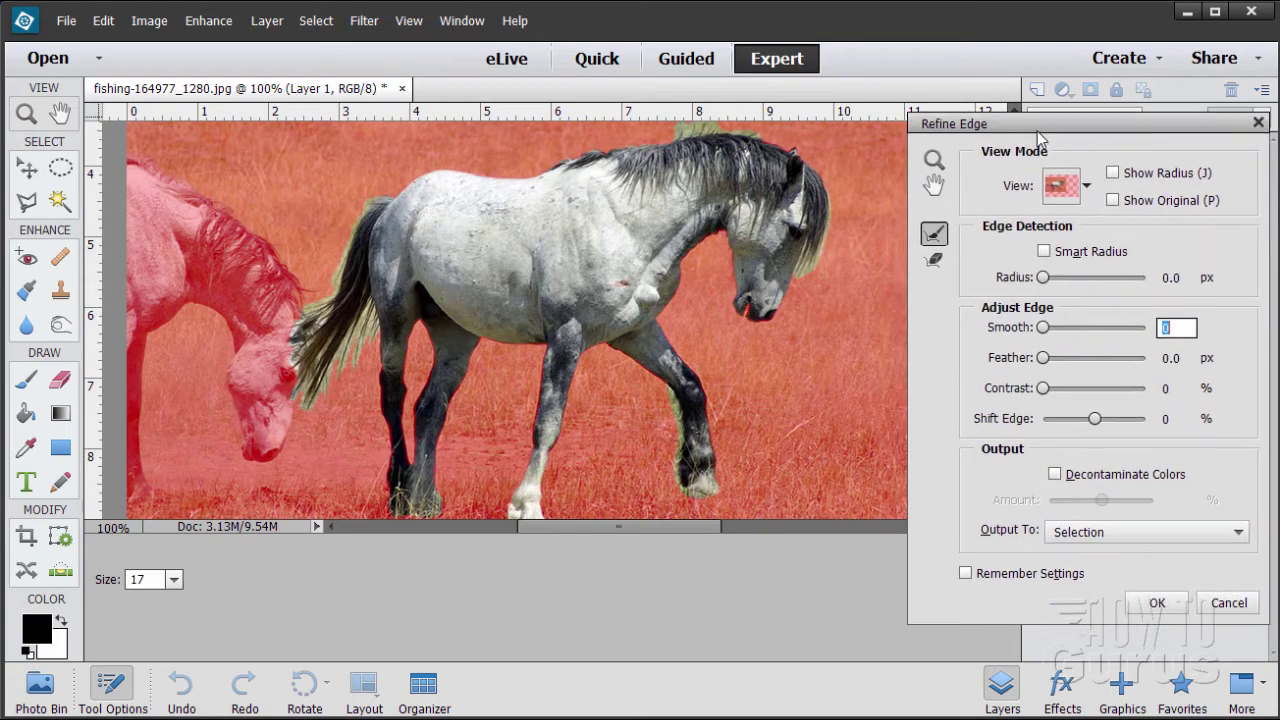
{"action": "left_click", "coordinate": [1084, 192]}
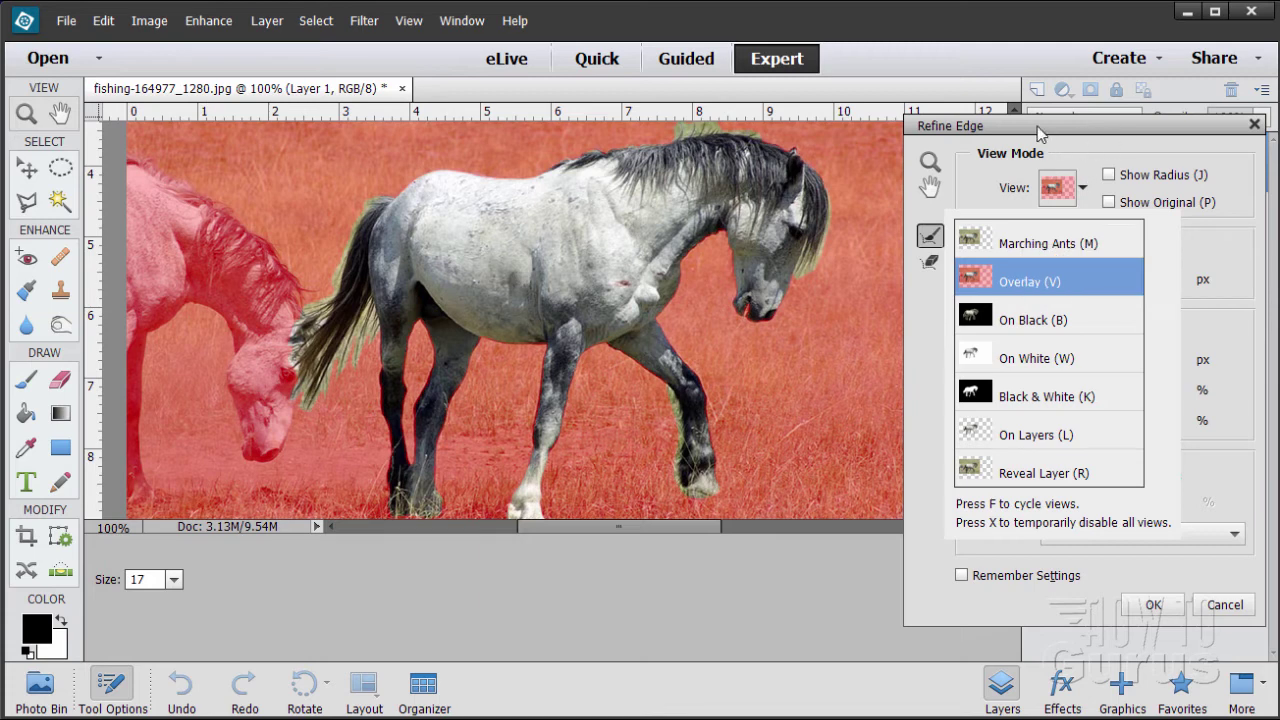
{"action": "left_click_drag", "start_coordinate": [1040, 133], "coordinate": [1094, 134]}
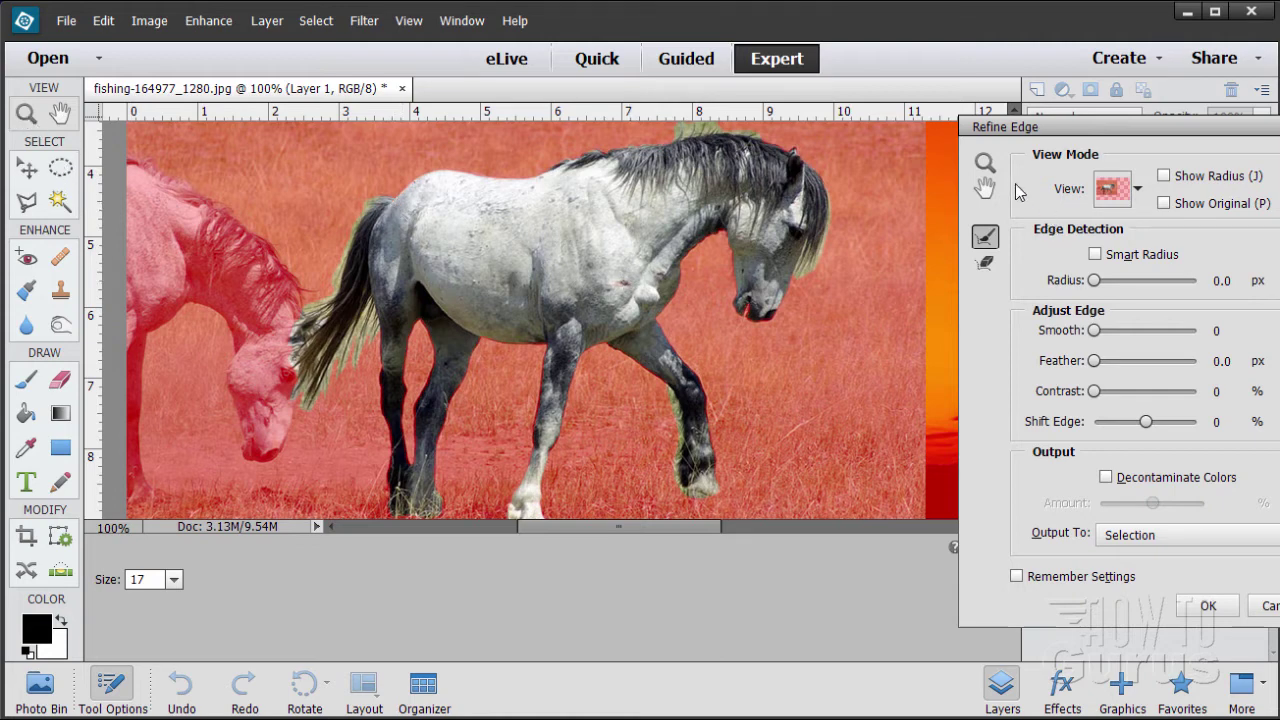
- Paint the top and outer edge of the tail with the size 17 Refine Radius brush to exclude the grass fringe
{"action": "left_click", "coordinate": [986, 164]}
{"action": "left_click", "coordinate": [350, 228]}
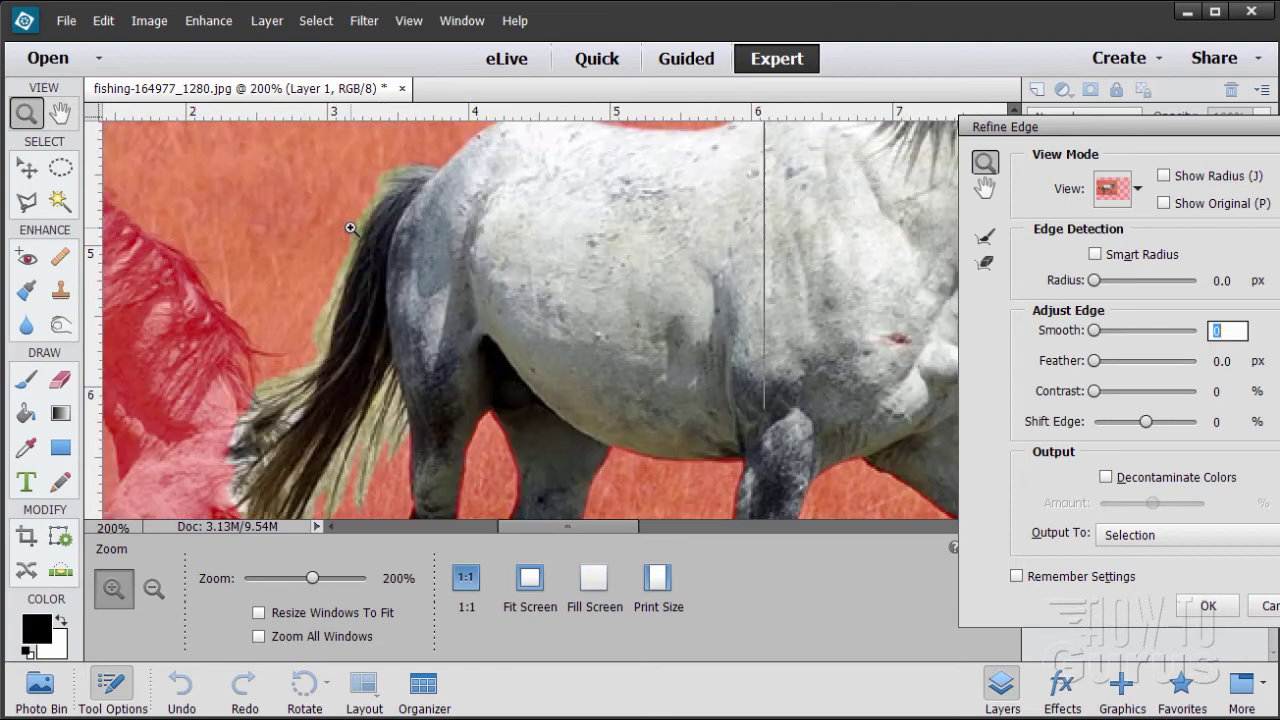
{"action": "left_click", "coordinate": [350, 228]}
{"action": "left_click", "coordinate": [351, 229]}
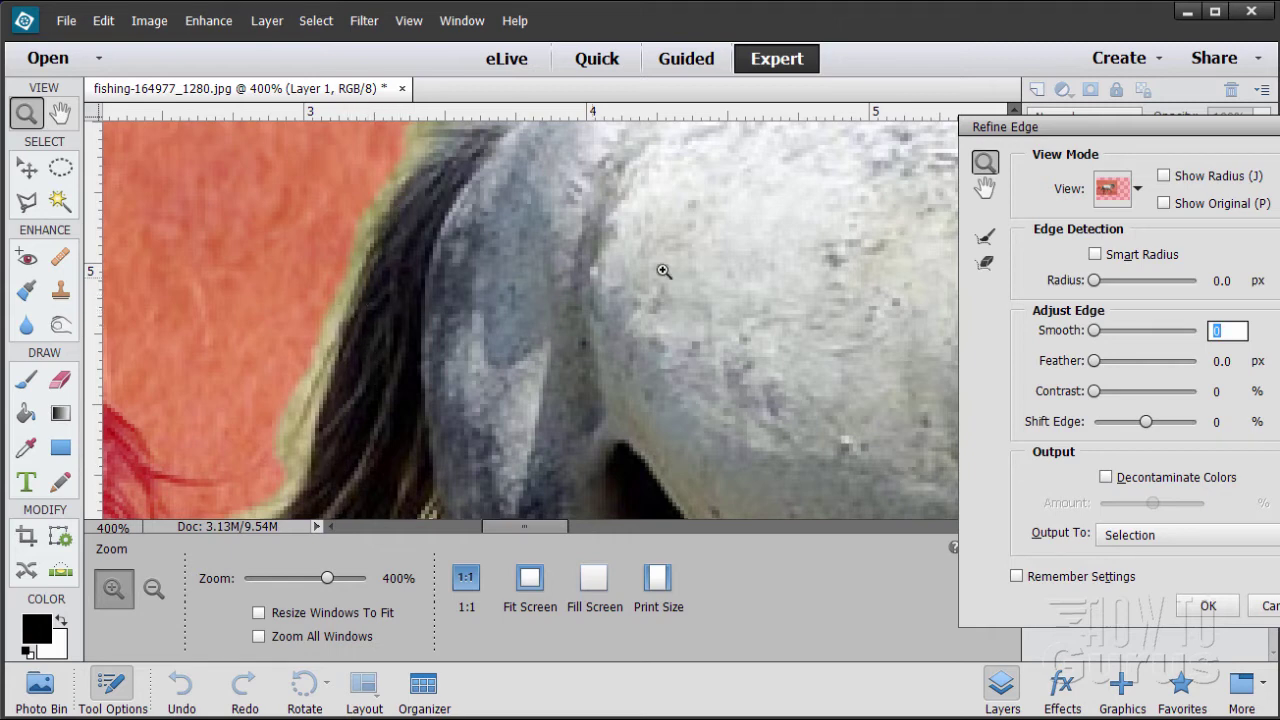
{"action": "left_click", "coordinate": [985, 240]}
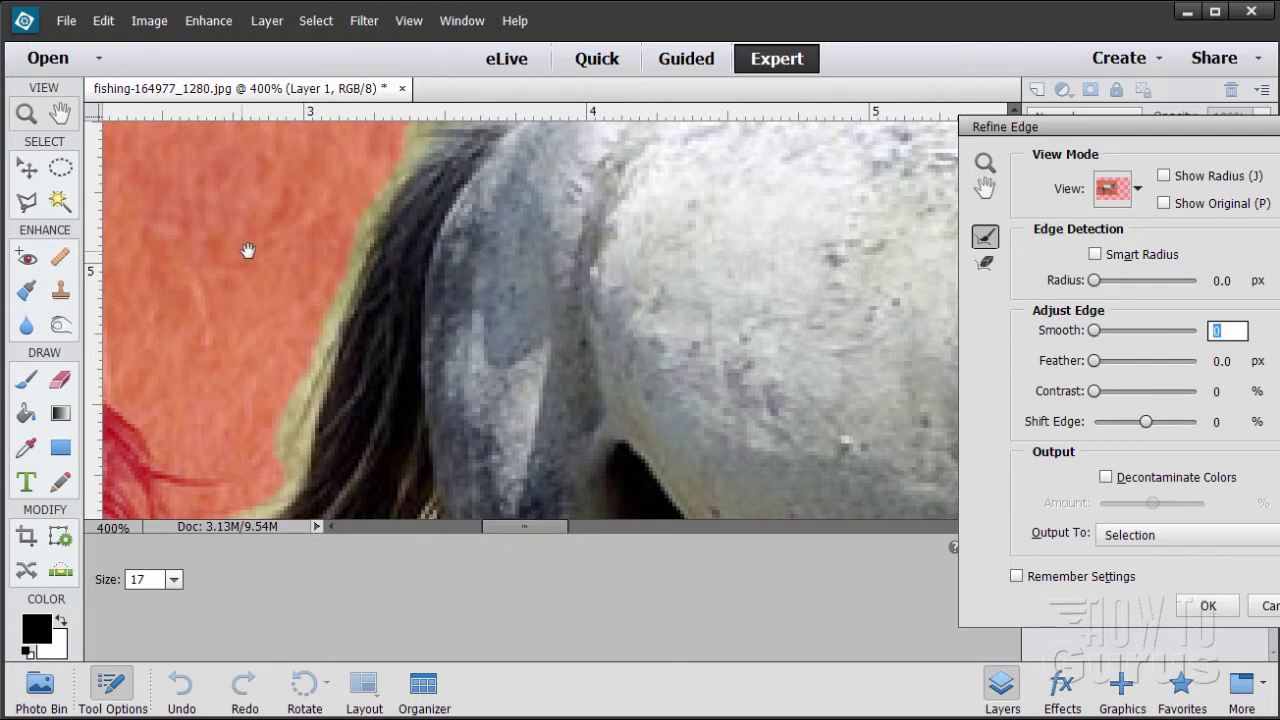
{"action": "left_click_drag", "start_coordinate": [334, 217], "coordinate": [352, 337]}
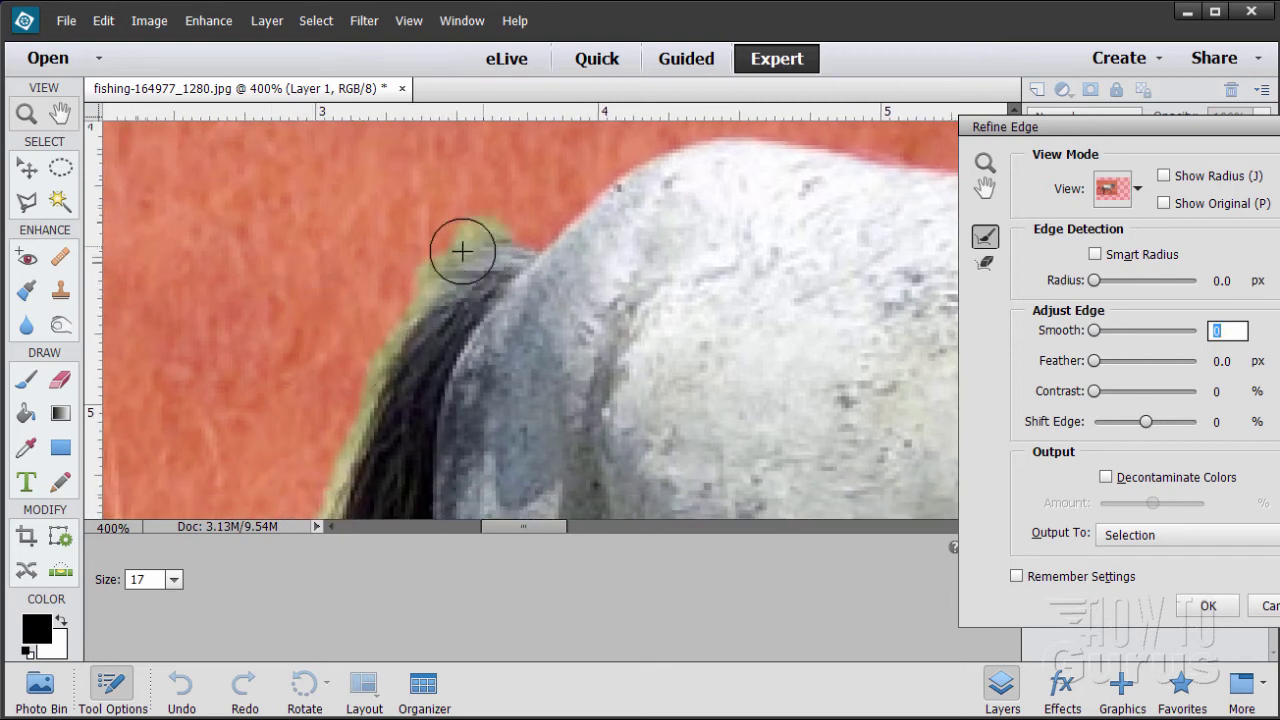
{"action": "mouse_move", "coordinate": [462, 251]}
{"action": "left_mouse_down"}
{"action": "mouse_move", "coordinate": [409, 304]}
{"action": "mouse_move", "coordinate": [344, 467]}
{"action": "mouse_move", "coordinate": [443, 195]}
{"action": "mouse_move", "coordinate": [388, 360]}
{"action": "mouse_move", "coordinate": [293, 419]}
{"action": "mouse_move", "coordinate": [373, 367]}
{"action": "left_mouse_up"}
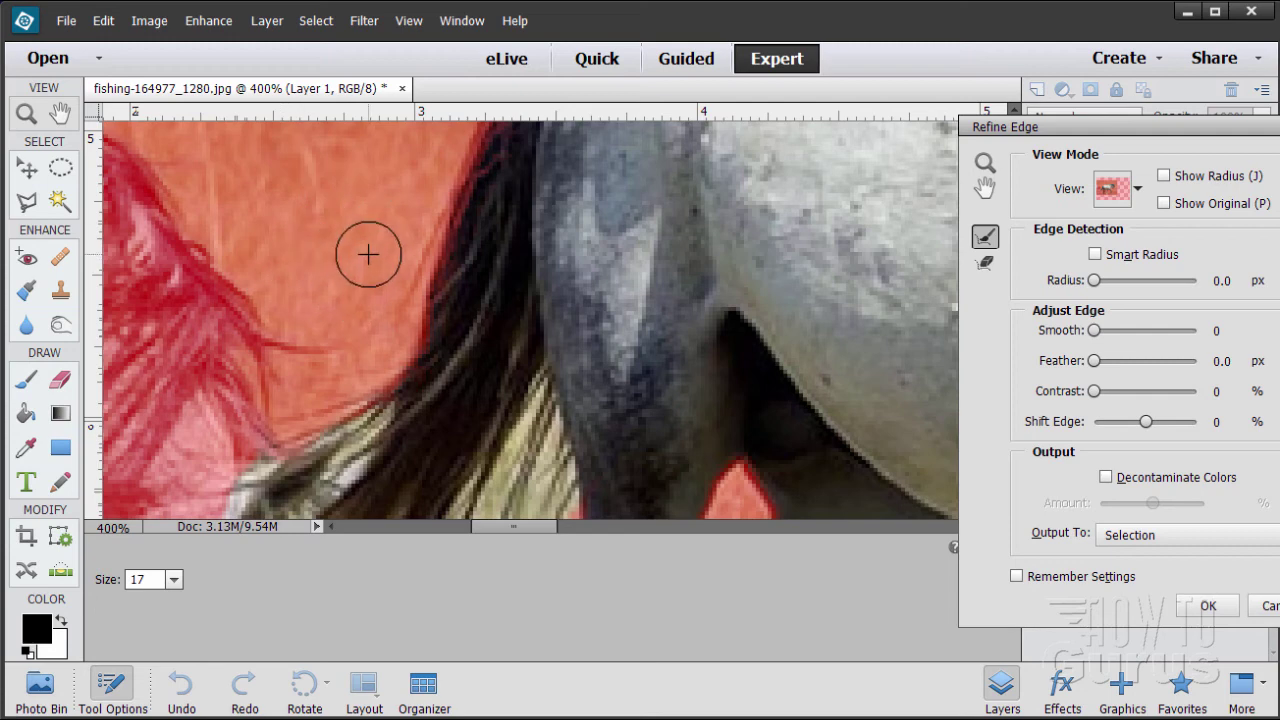
- Brush over the tail hairs overlapping the grazing horse's head to remove that horse's face from the selection
{"action": "mouse_move", "coordinate": [394, 409]}
{"action": "left_mouse_down"}
{"action": "mouse_move", "coordinate": [417, 309]}
{"action": "mouse_move", "coordinate": [510, 297]}
{"action": "mouse_move", "coordinate": [449, 309]}
{"action": "mouse_move", "coordinate": [386, 409]}
{"action": "mouse_move", "coordinate": [515, 300]}
{"action": "mouse_move", "coordinate": [405, 450]}
{"action": "mouse_move", "coordinate": [391, 391]}
{"action": "left_mouse_up"}
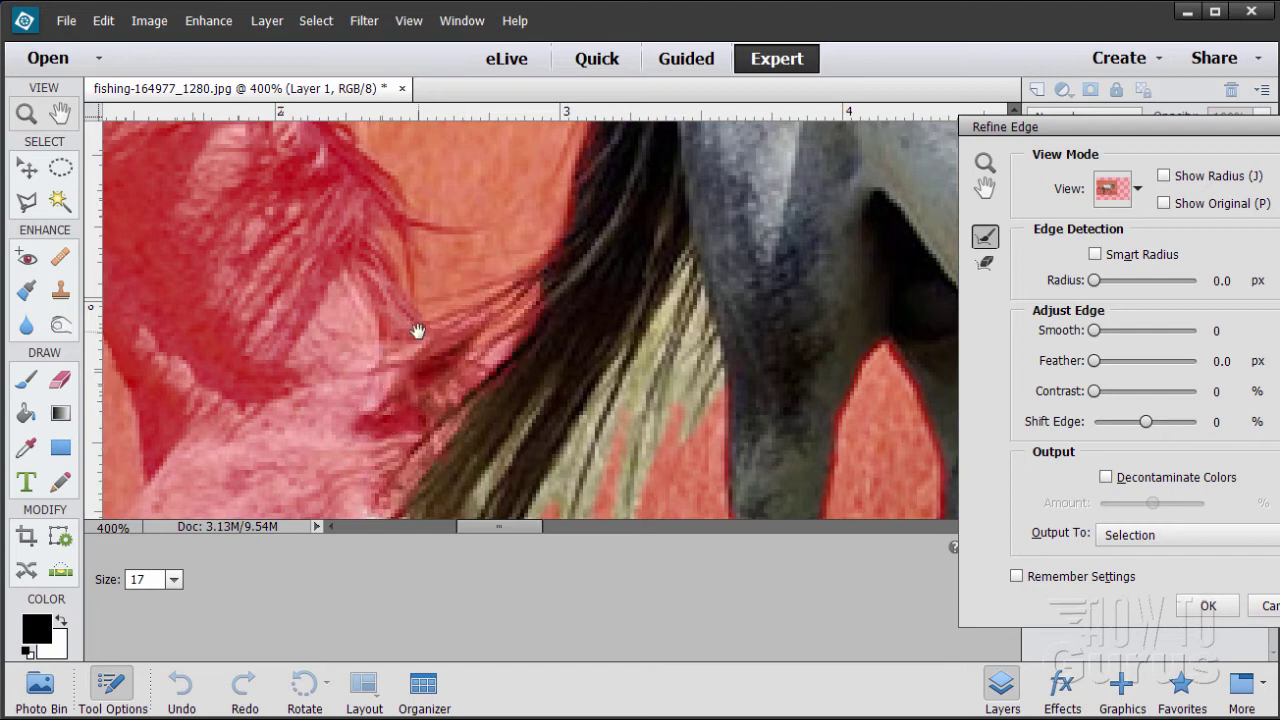
{"action": "left_click_drag", "start_coordinate": [417, 334], "coordinate": [403, 184]}
{"action": "left_click_drag", "start_coordinate": [380, 337], "coordinate": [355, 425]}
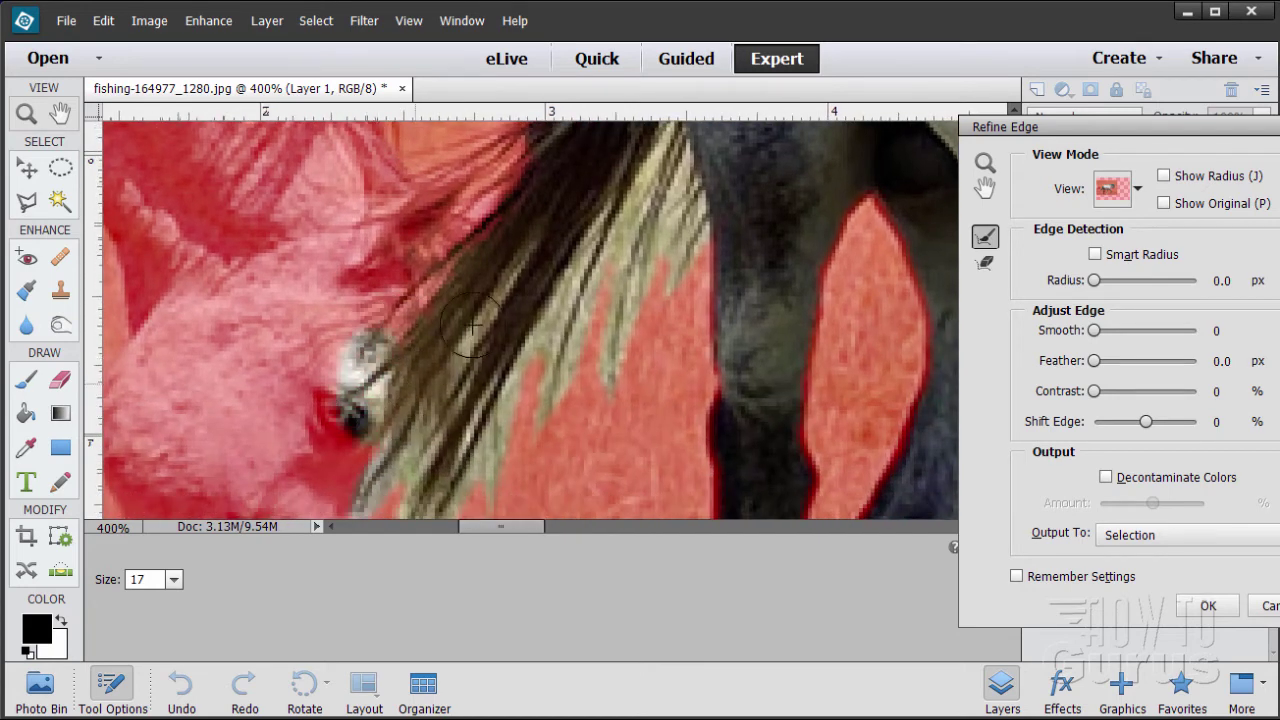
{"action": "mouse_move", "coordinate": [501, 268]}
{"action": "left_mouse_down"}
{"action": "mouse_move", "coordinate": [396, 479]}
{"action": "mouse_move", "coordinate": [366, 471]}
{"action": "left_mouse_up"}
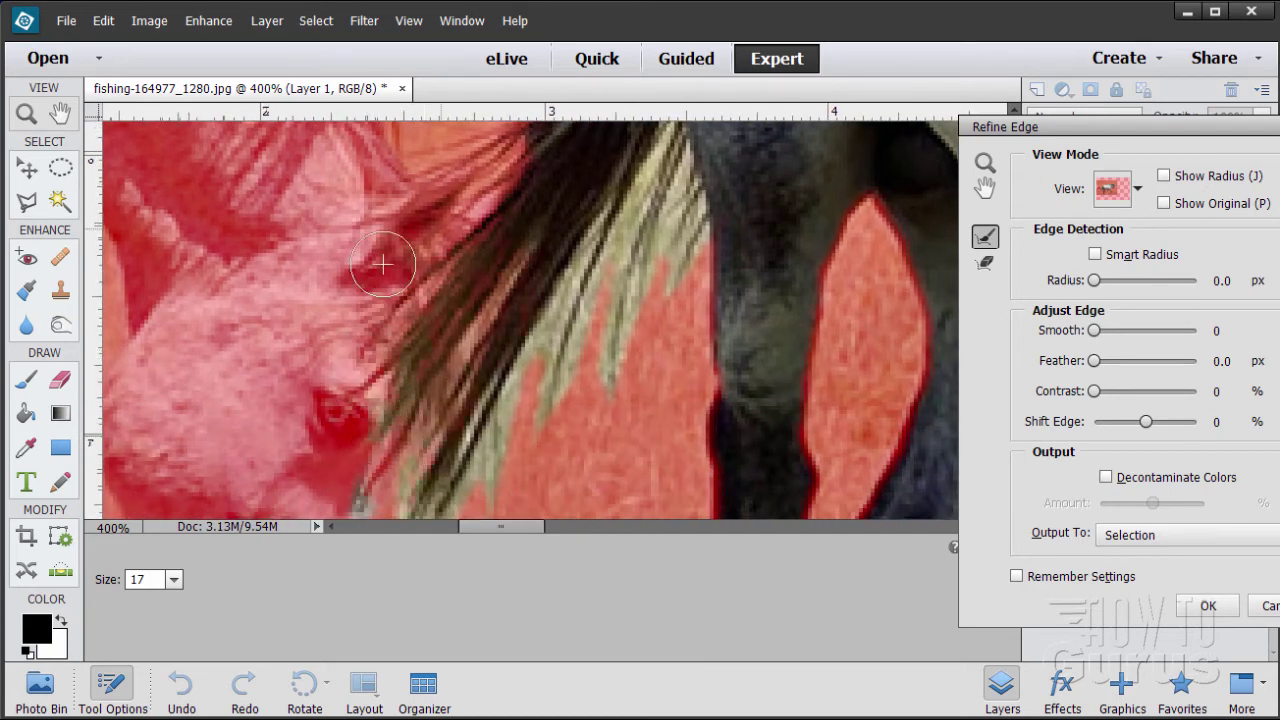
{"action": "left_click_drag", "start_coordinate": [352, 386], "coordinate": [360, 252]}
{"action": "mouse_move", "coordinate": [358, 352]}
{"action": "left_mouse_down"}
{"action": "mouse_move", "coordinate": [374, 390]}
{"action": "mouse_move", "coordinate": [418, 358]}
{"action": "mouse_move", "coordinate": [424, 333]}
{"action": "mouse_move", "coordinate": [422, 417]}
{"action": "mouse_move", "coordinate": [468, 392]}
{"action": "mouse_move", "coordinate": [501, 285]}
{"action": "mouse_move", "coordinate": [555, 213]}
{"action": "mouse_move", "coordinate": [545, 301]}
{"action": "mouse_move", "coordinate": [576, 257]}
{"action": "mouse_move", "coordinate": [627, 338]}
{"action": "left_mouse_up"}
- Brush the inner tail strands beside the hind leg to remove the grass showing between them
{"action": "left_click_drag", "start_coordinate": [649, 200], "coordinate": [564, 390]}
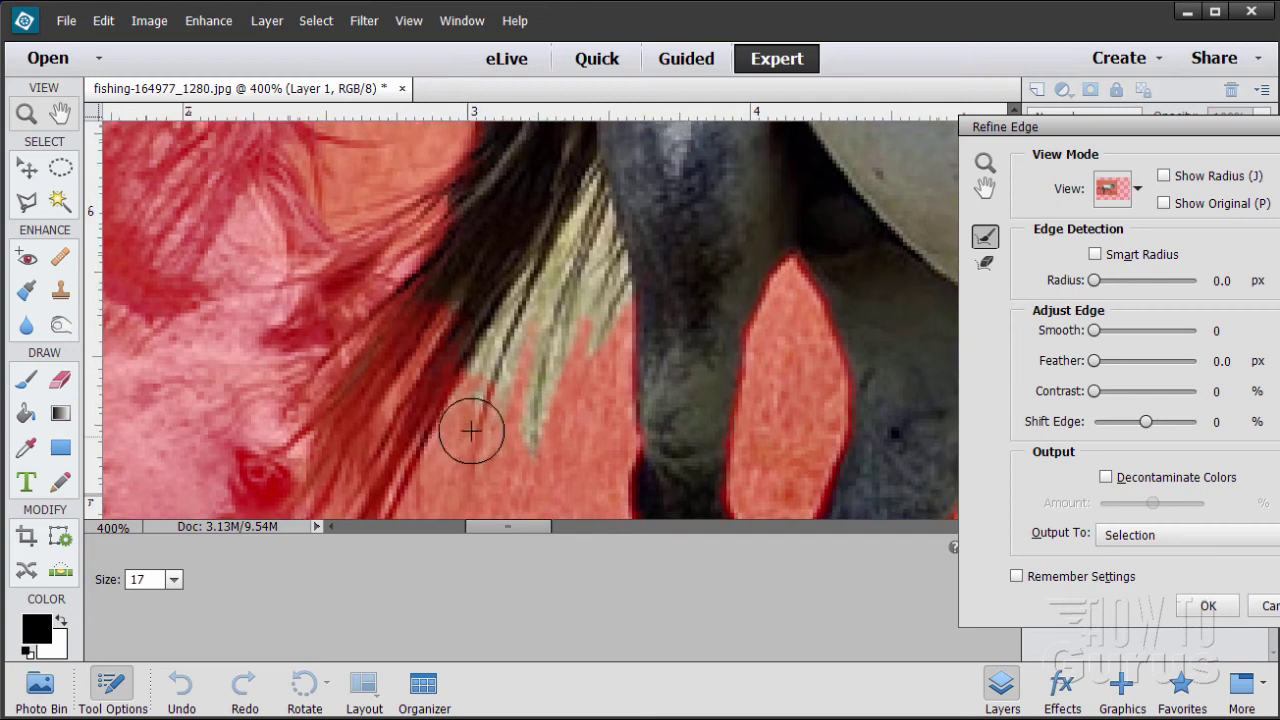
{"action": "mouse_move", "coordinate": [503, 343]}
{"action": "left_mouse_down"}
{"action": "mouse_move", "coordinate": [529, 293]}
{"action": "mouse_move", "coordinate": [534, 437]}
{"action": "mouse_move", "coordinate": [560, 286]}
{"action": "mouse_move", "coordinate": [590, 207]}
{"action": "mouse_move", "coordinate": [613, 285]}
{"action": "mouse_move", "coordinate": [594, 337]}
{"action": "left_mouse_up"}
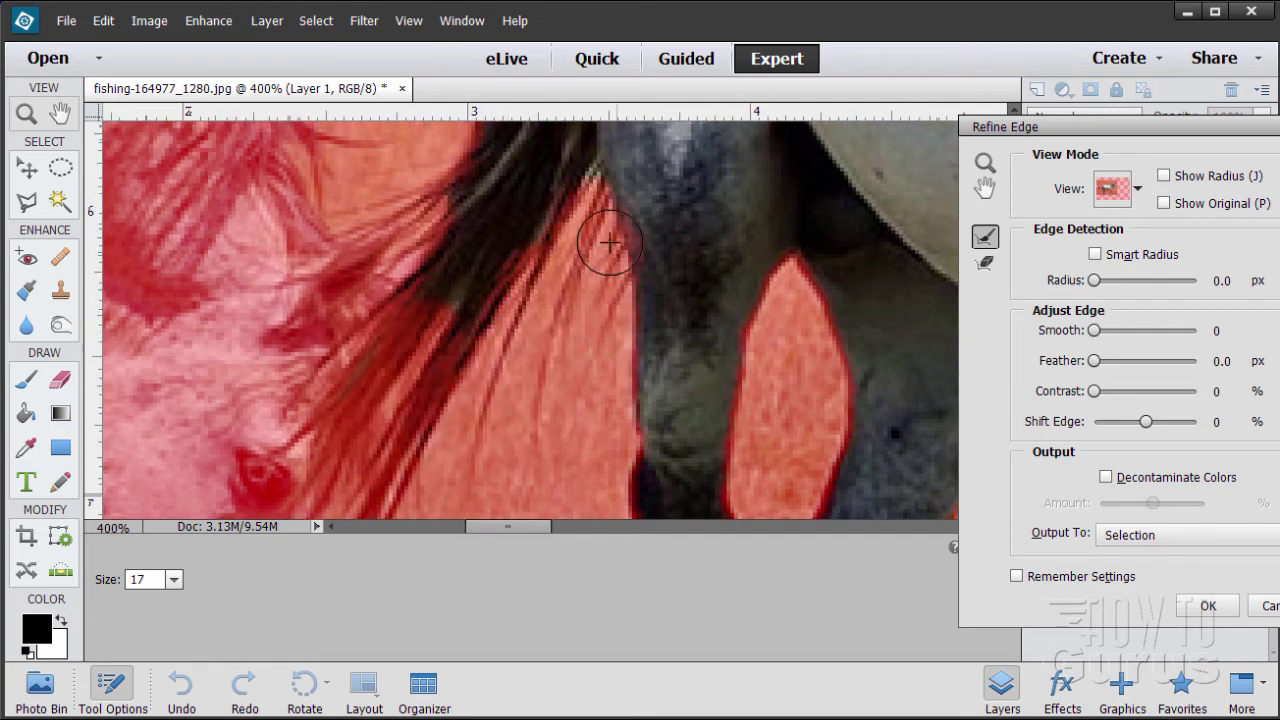
{"action": "mouse_move", "coordinate": [590, 183]}
{"action": "left_mouse_down"}
{"action": "mouse_move", "coordinate": [595, 315]}
{"action": "mouse_move", "coordinate": [495, 327]}
{"action": "mouse_move", "coordinate": [453, 317]}
{"action": "mouse_move", "coordinate": [622, 352]}
{"action": "left_mouse_up"}
- Paint the inner edge of the walking horse's front leg with the size 17 Refine Radius brush to exclude the grass
{"action": "key", "text": "space"}
{"action": "left_click_drag", "start_coordinate": [731, 331], "coordinate": [574, 331]}
{"action": "mouse_move", "coordinate": [860, 365]}
{"action": "left_mouse_down"}
{"action": "mouse_move", "coordinate": [731, 371]}
{"action": "mouse_move", "coordinate": [569, 260]}
{"action": "mouse_move", "coordinate": [572, 348]}
{"action": "mouse_move", "coordinate": [462, 259]}
{"action": "left_mouse_up"}
{"action": "left_click_drag", "start_coordinate": [717, 260], "coordinate": [471, 346]}
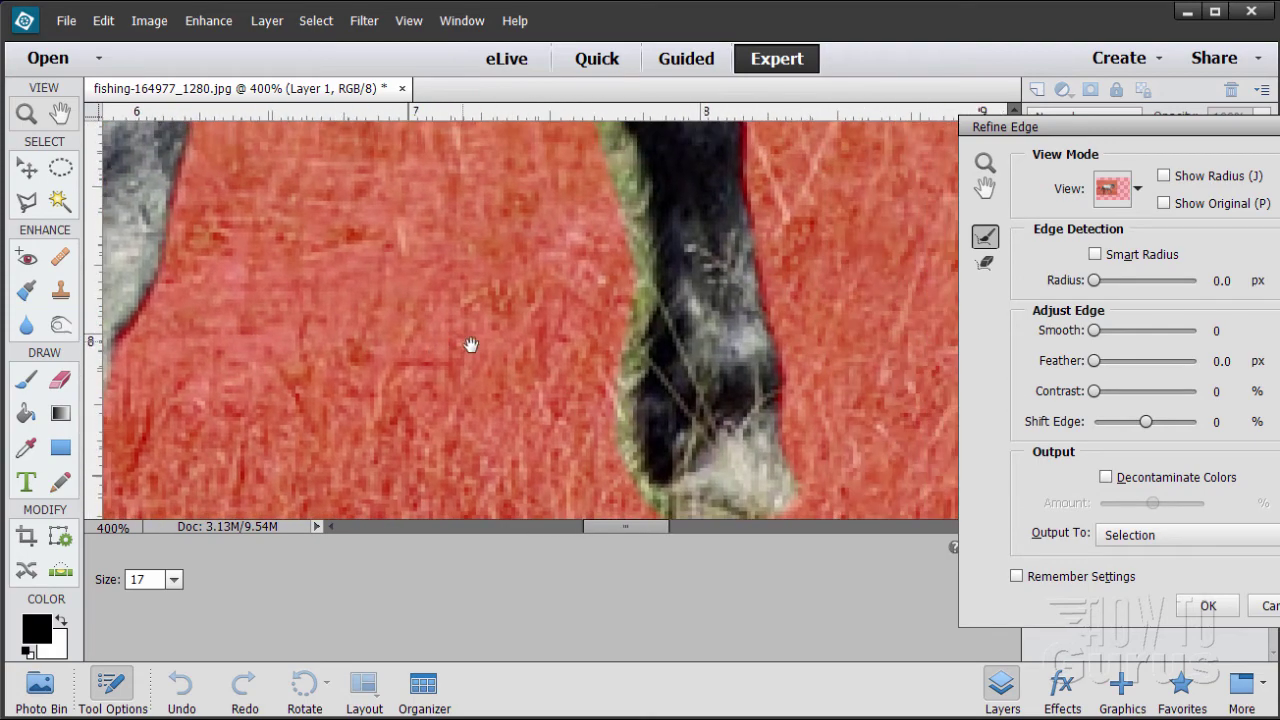
{"action": "mouse_move", "coordinate": [640, 412]}
{"action": "left_mouse_down"}
{"action": "mouse_move", "coordinate": [660, 365]}
{"action": "mouse_move", "coordinate": [630, 263]}
{"action": "mouse_move", "coordinate": [661, 416]}
{"action": "mouse_move", "coordinate": [657, 486]}
{"action": "mouse_move", "coordinate": [630, 466]}
{"action": "mouse_move", "coordinate": [622, 434]}
{"action": "mouse_move", "coordinate": [627, 333]}
{"action": "left_mouse_up"}
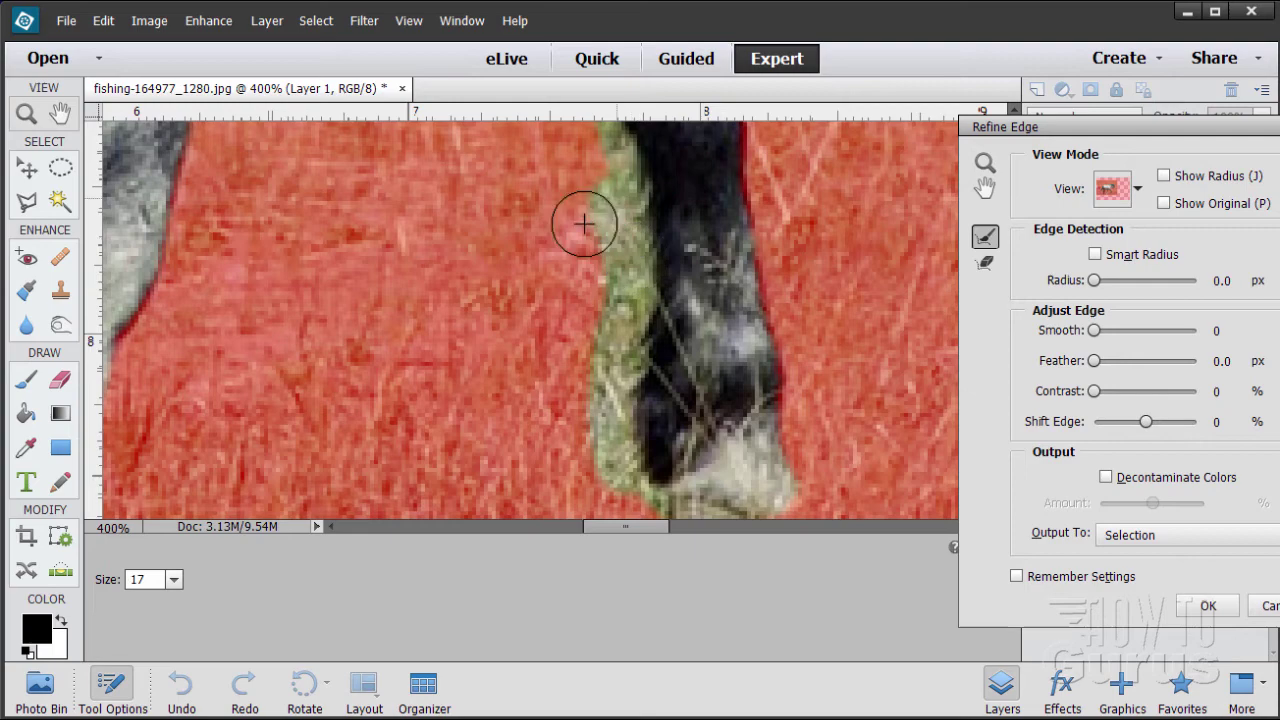
{"action": "left_click_drag", "start_coordinate": [597, 198], "coordinate": [617, 366]}
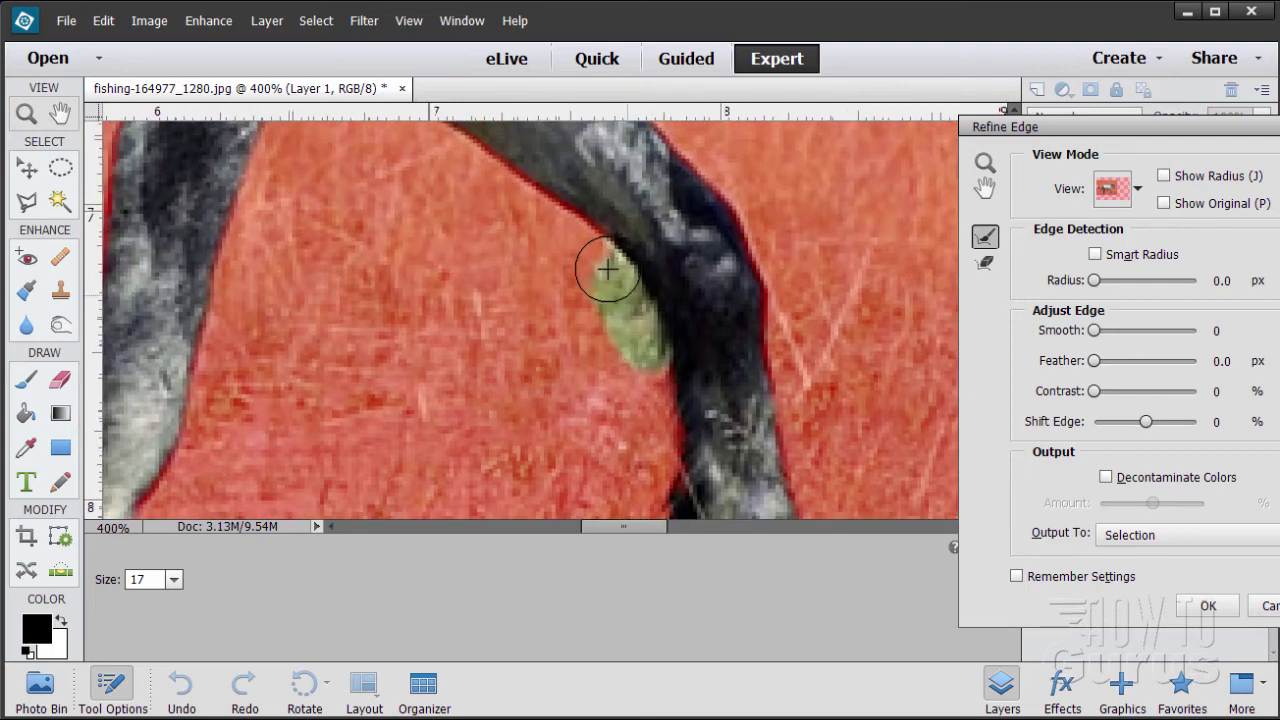
- Brush the Refine Radius tool along the top of the mane to refine the edge around the stray hairs
{"action": "mouse_move", "coordinate": [694, 203]}
{"action": "left_mouse_down"}
{"action": "mouse_move", "coordinate": [649, 262]}
{"action": "mouse_move", "coordinate": [591, 395]}
{"action": "mouse_move", "coordinate": [492, 322]}
{"action": "mouse_move", "coordinate": [632, 273]}
{"action": "mouse_move", "coordinate": [477, 395]}
{"action": "mouse_move", "coordinate": [471, 338]}
{"action": "mouse_move", "coordinate": [527, 405]}
{"action": "mouse_move", "coordinate": [570, 269]}
{"action": "mouse_move", "coordinate": [569, 402]}
{"action": "mouse_move", "coordinate": [671, 194]}
{"action": "left_mouse_up"}
{"action": "mouse_move", "coordinate": [611, 235]}
{"action": "left_mouse_down"}
{"action": "mouse_move", "coordinate": [655, 365]}
{"action": "mouse_move", "coordinate": [706, 323]}
{"action": "mouse_move", "coordinate": [686, 223]}
{"action": "left_mouse_up"}
{"action": "left_click_drag", "start_coordinate": [524, 208], "coordinate": [832, 447]}
{"action": "mouse_move", "coordinate": [582, 214]}
{"action": "left_mouse_down"}
{"action": "mouse_move", "coordinate": [494, 190]}
{"action": "mouse_move", "coordinate": [470, 211]}
{"action": "mouse_move", "coordinate": [415, 199]}
{"action": "mouse_move", "coordinate": [368, 234]}
{"action": "left_mouse_up"}
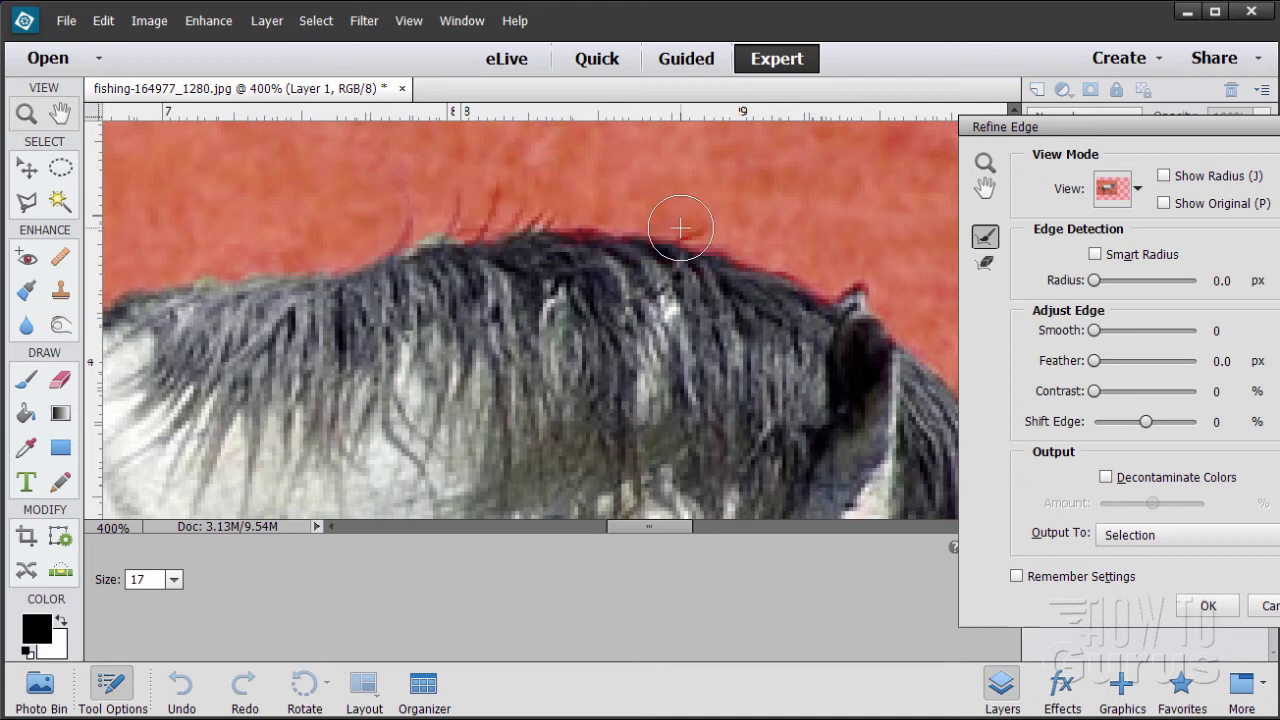
{"action": "left_click", "coordinate": [548, 208]}
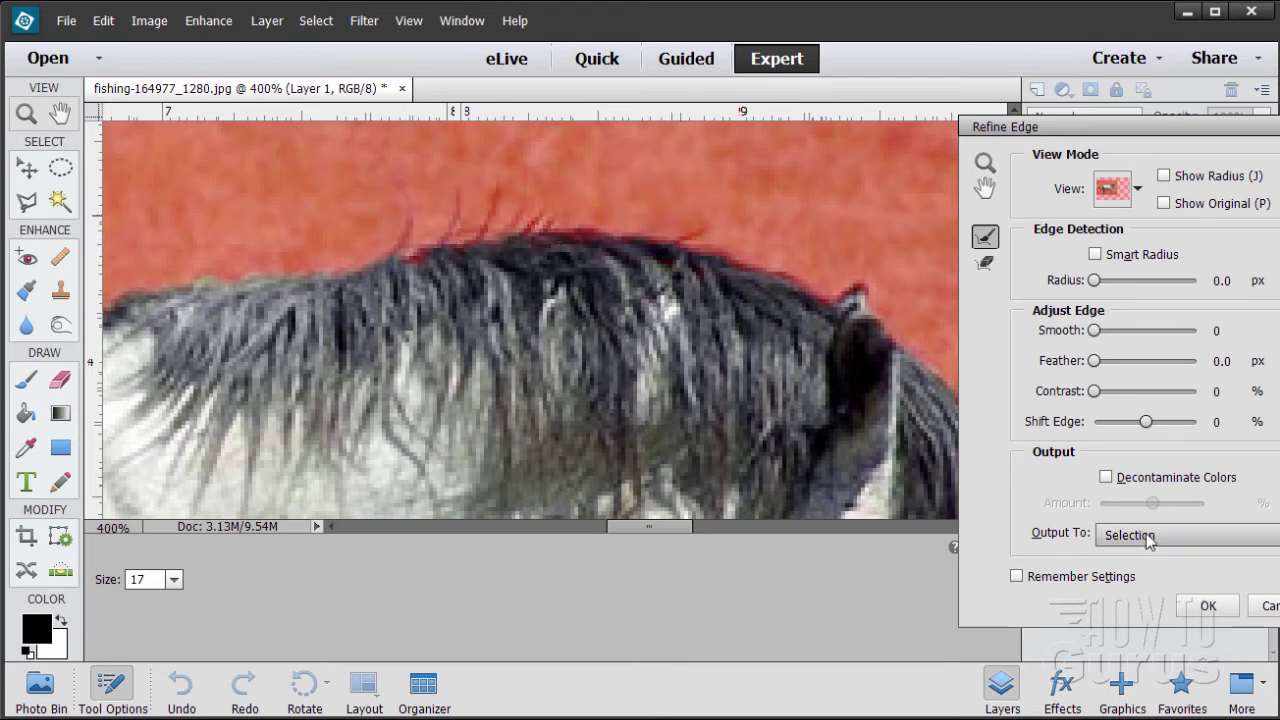
- Output the refined selection as a New Layer with Layer Mask and apply Refine Edge
{"action": "left_click_drag", "start_coordinate": [1152, 130], "coordinate": [903, 121]}
{"action": "left_click", "coordinate": [929, 530]}
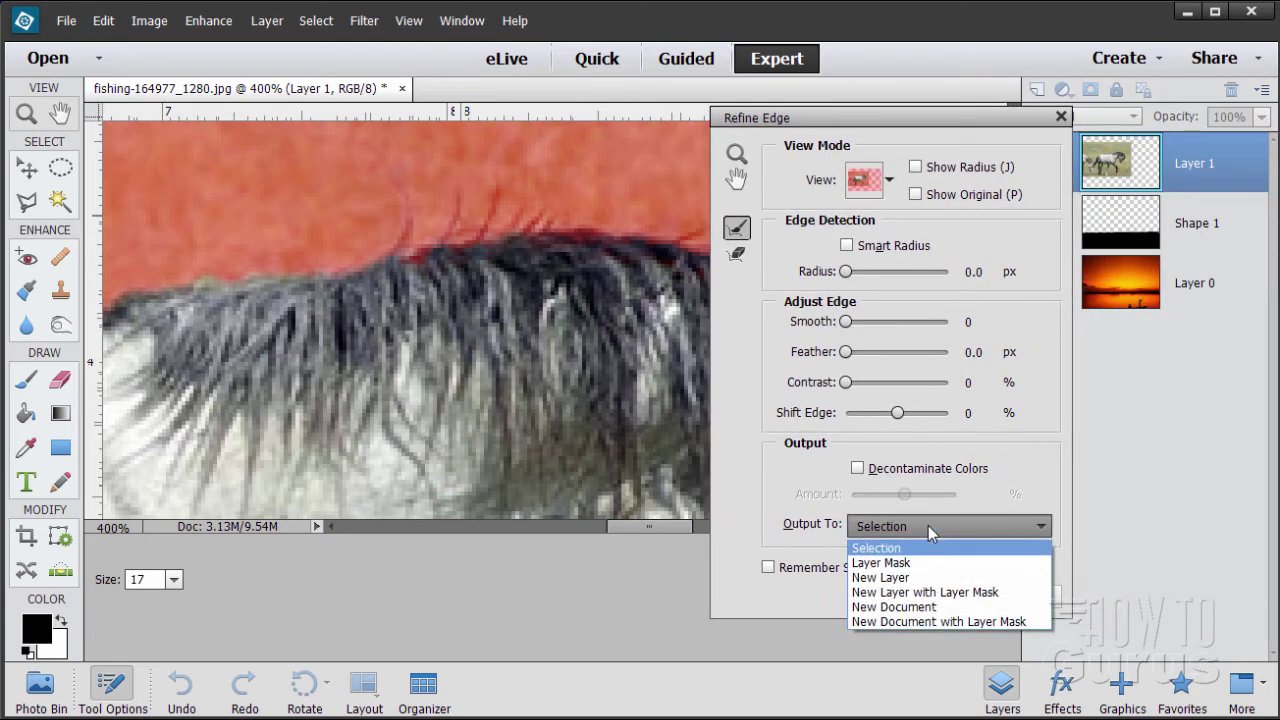
{"action": "left_click", "coordinate": [920, 596]}
{"action": "left_click", "coordinate": [966, 598]}
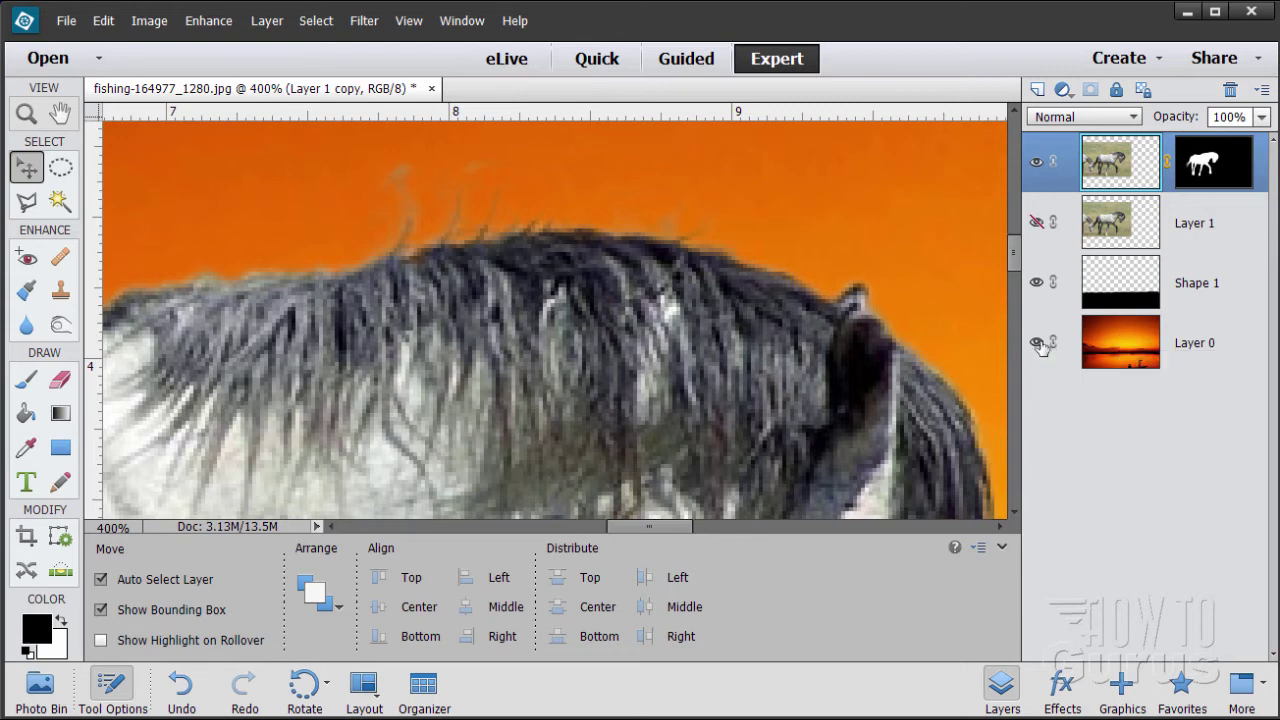
- Add a new layer above the sunset layer and fill it with black using the Paint Bucket
{"action": "left_click", "coordinate": [1128, 343]}
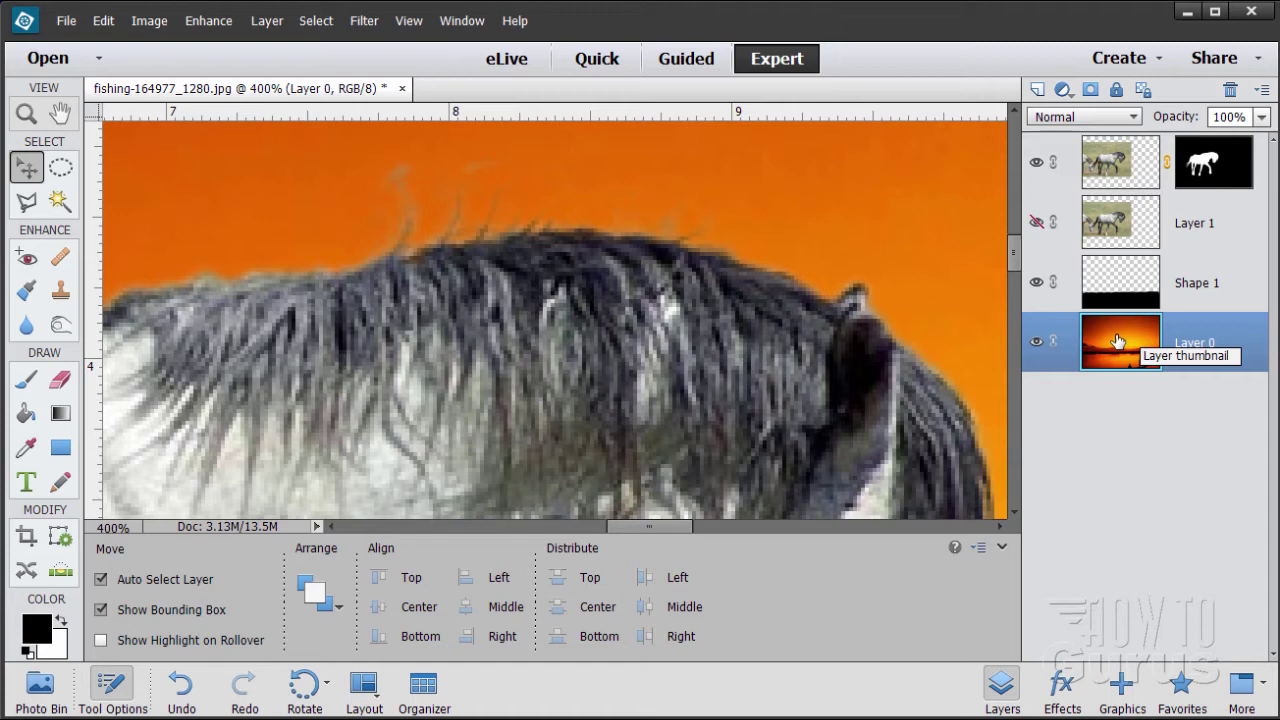
{"action": "left_click", "coordinate": [1038, 90]}
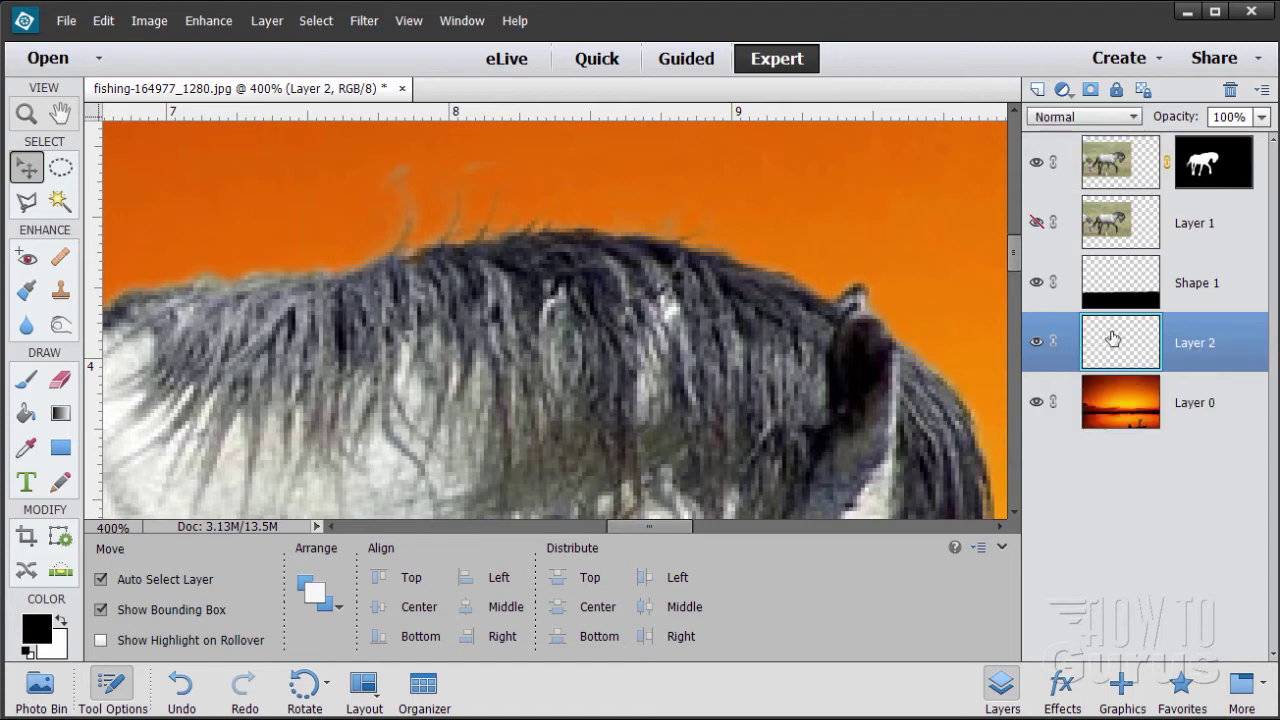
{"action": "left_click", "coordinate": [27, 413]}
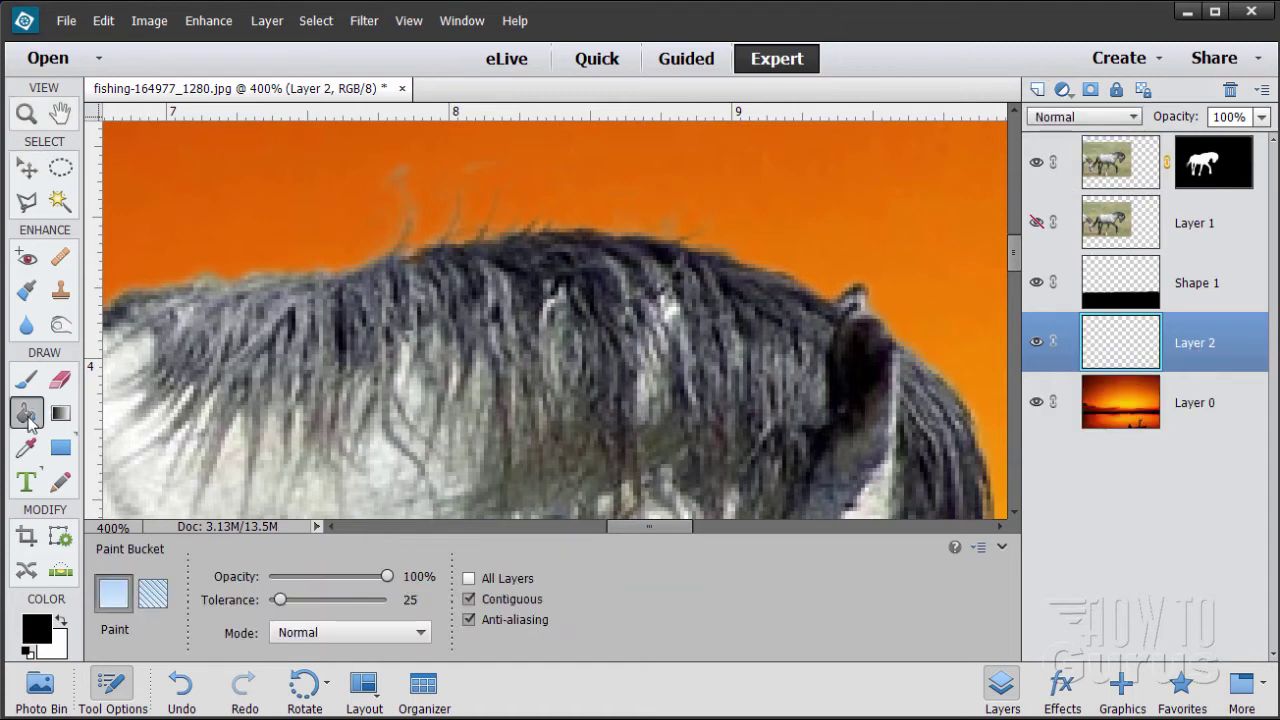
{"action": "left_click", "coordinate": [645, 268]}
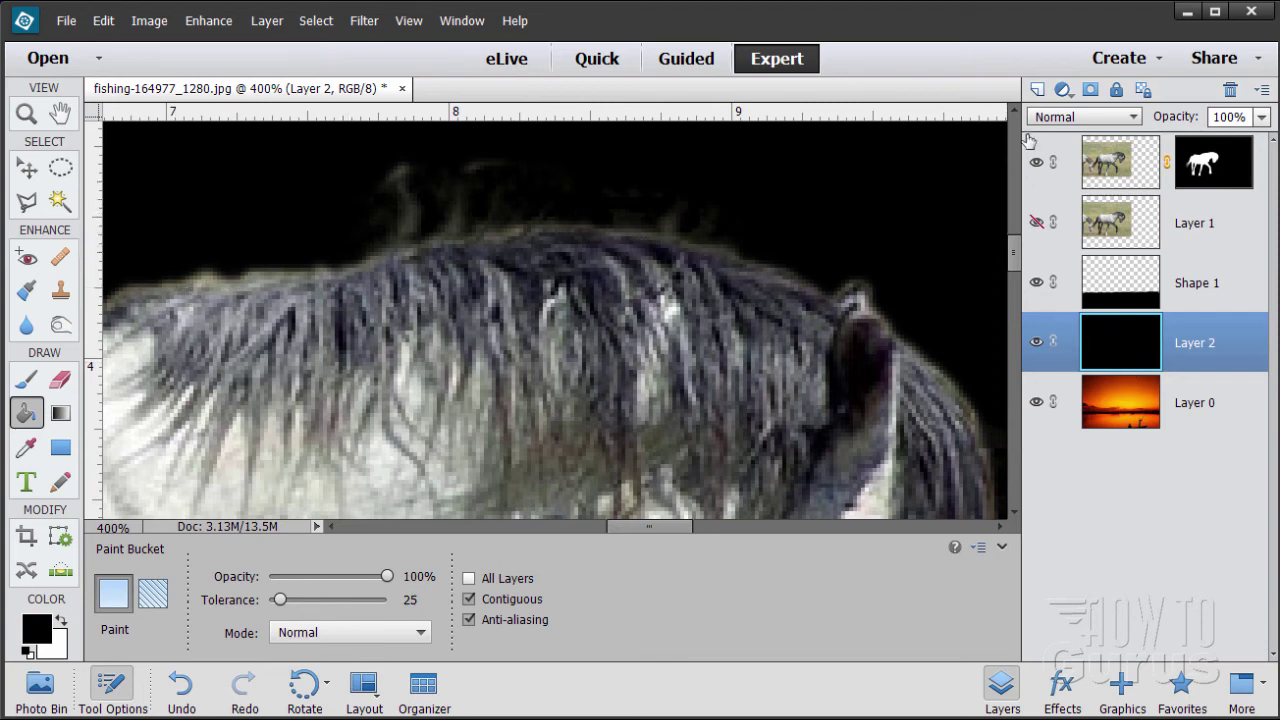
- Add another layer above the black one and fill it with white as a checking background
{"action": "left_click", "coordinate": [1036, 90]}
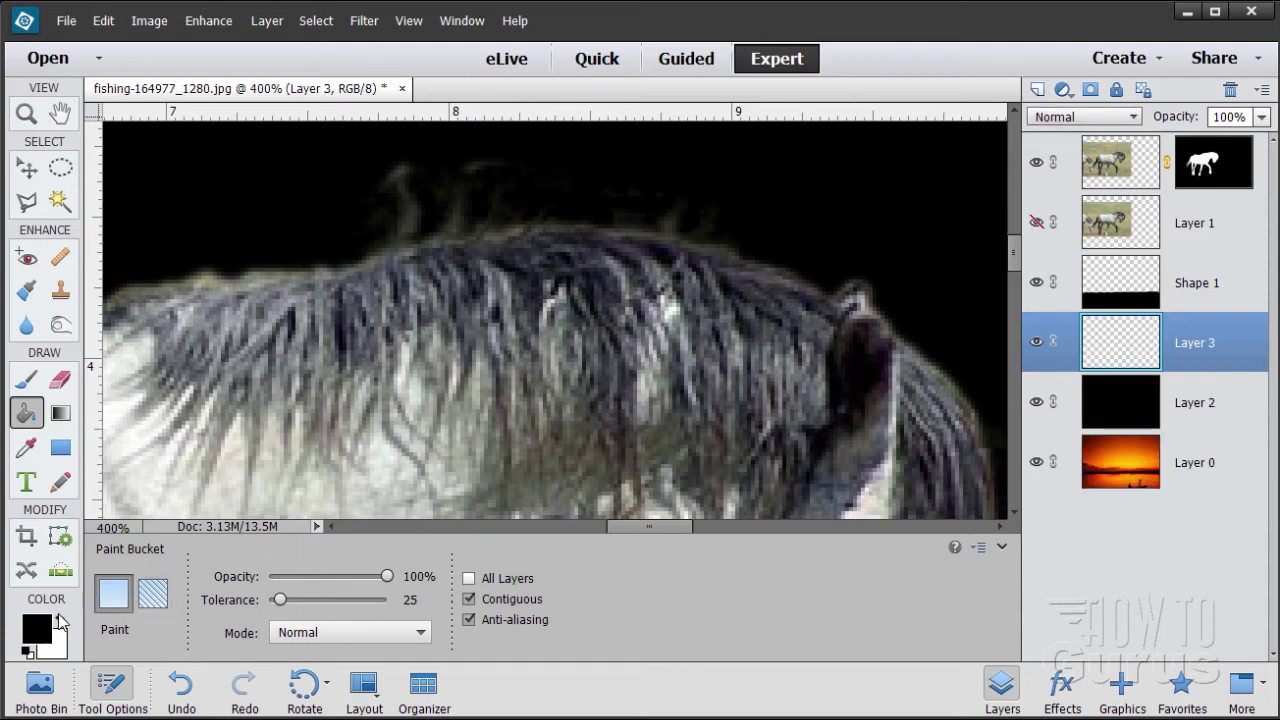
{"action": "left_click", "coordinate": [61, 621]}
{"action": "left_click", "coordinate": [607, 416]}
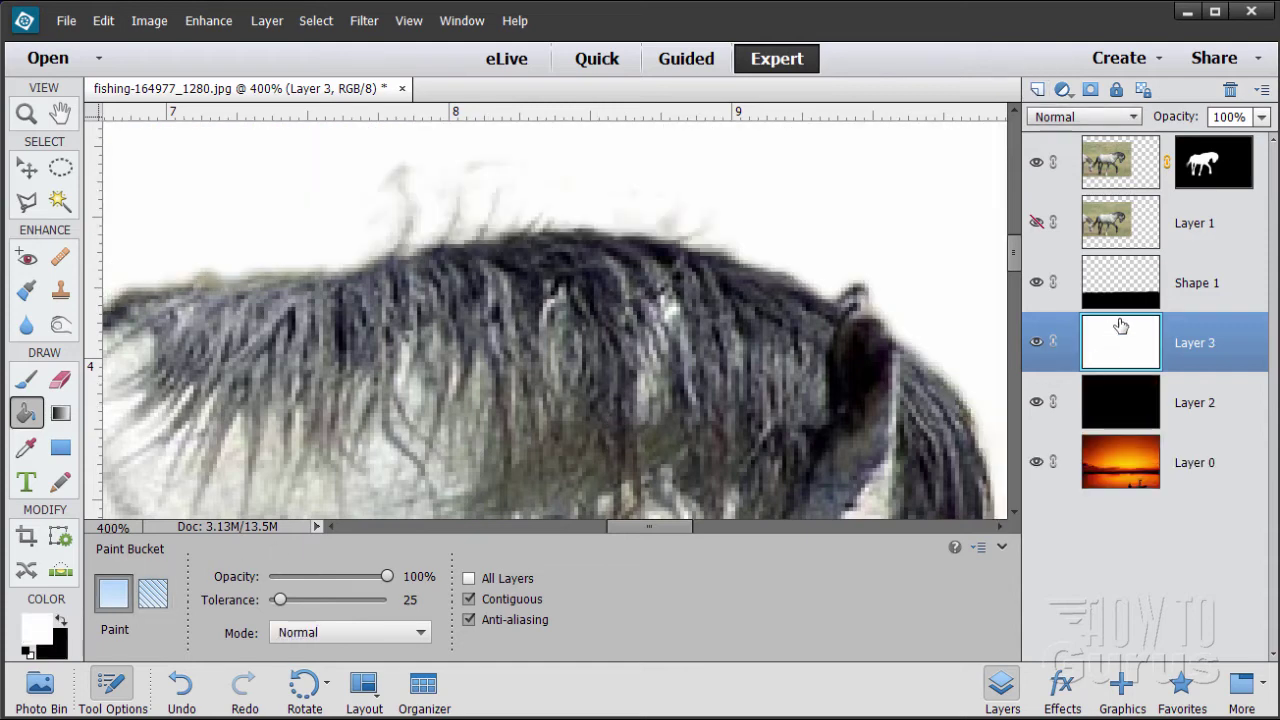
{"action": "key", "text": "v"}
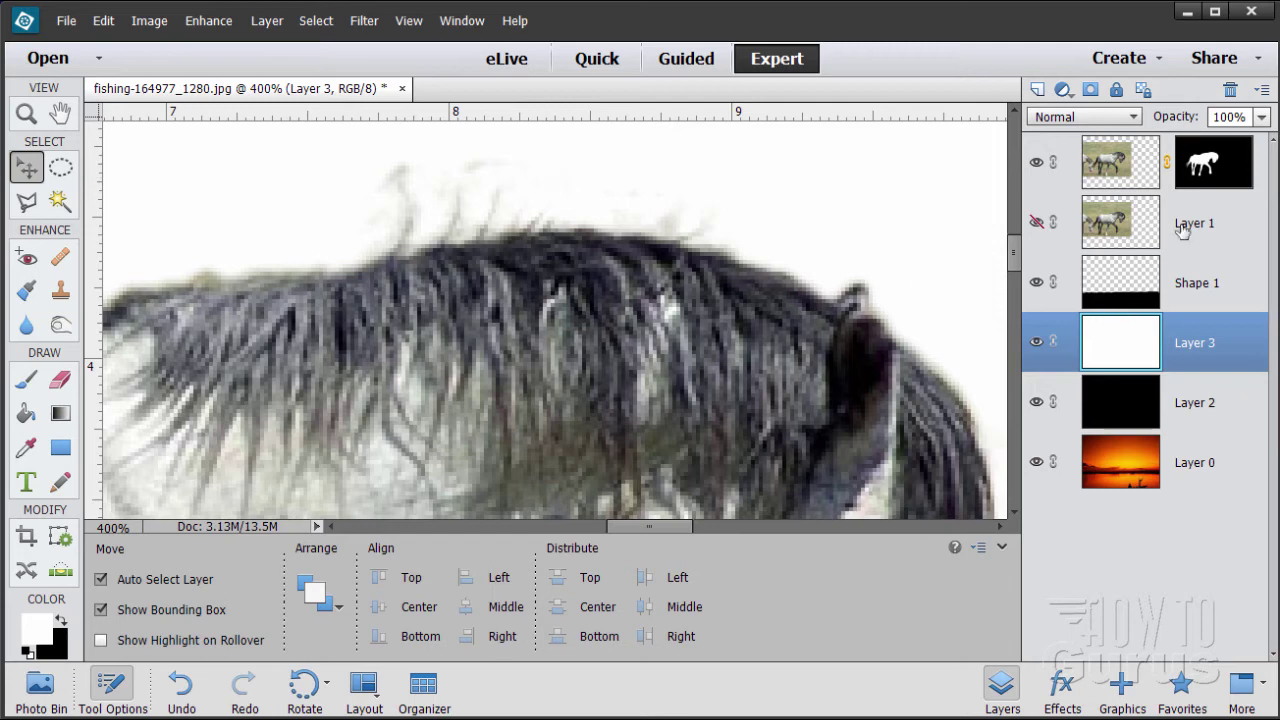
- Paint black on the Layer 1 copy mask with a 13 px brush to hide the stray wisps above the mane
{"action": "left_click", "coordinate": [1136, 172]}
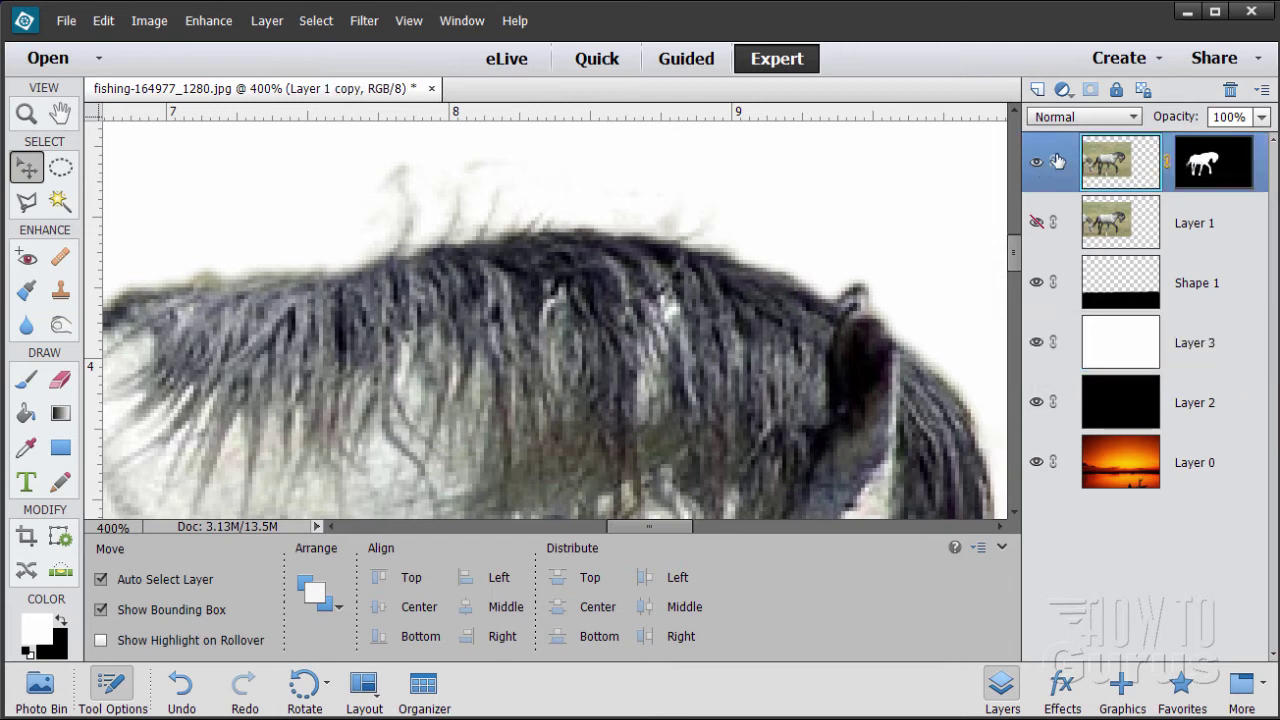
{"action": "left_click", "coordinate": [1205, 175]}
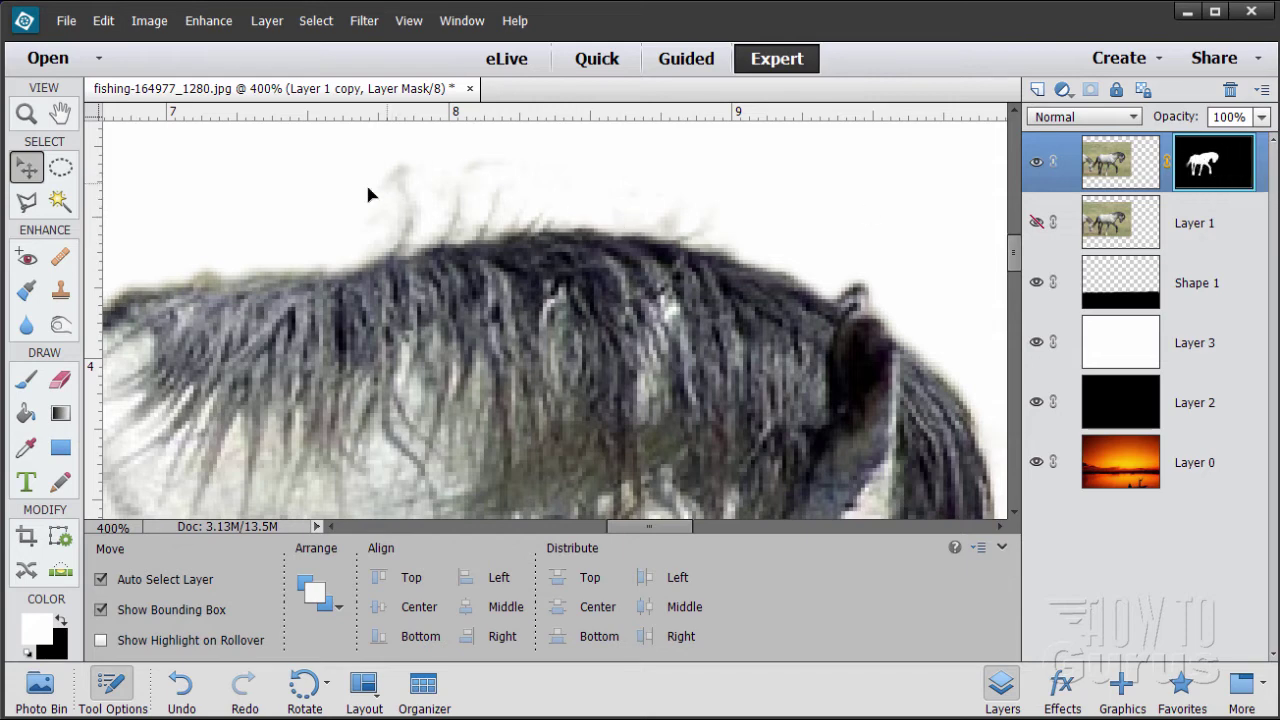
{"action": "left_click", "coordinate": [26, 382]}
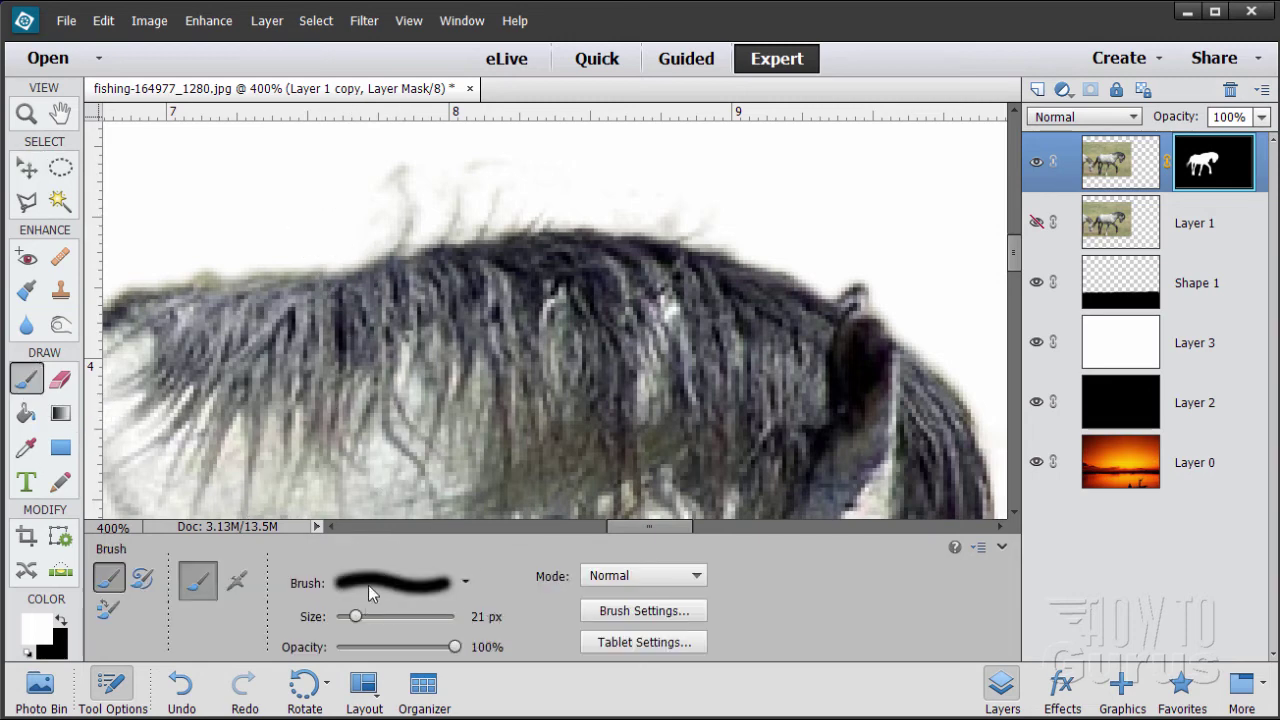
{"action": "left_click_drag", "start_coordinate": [349, 624], "coordinate": [348, 626]}
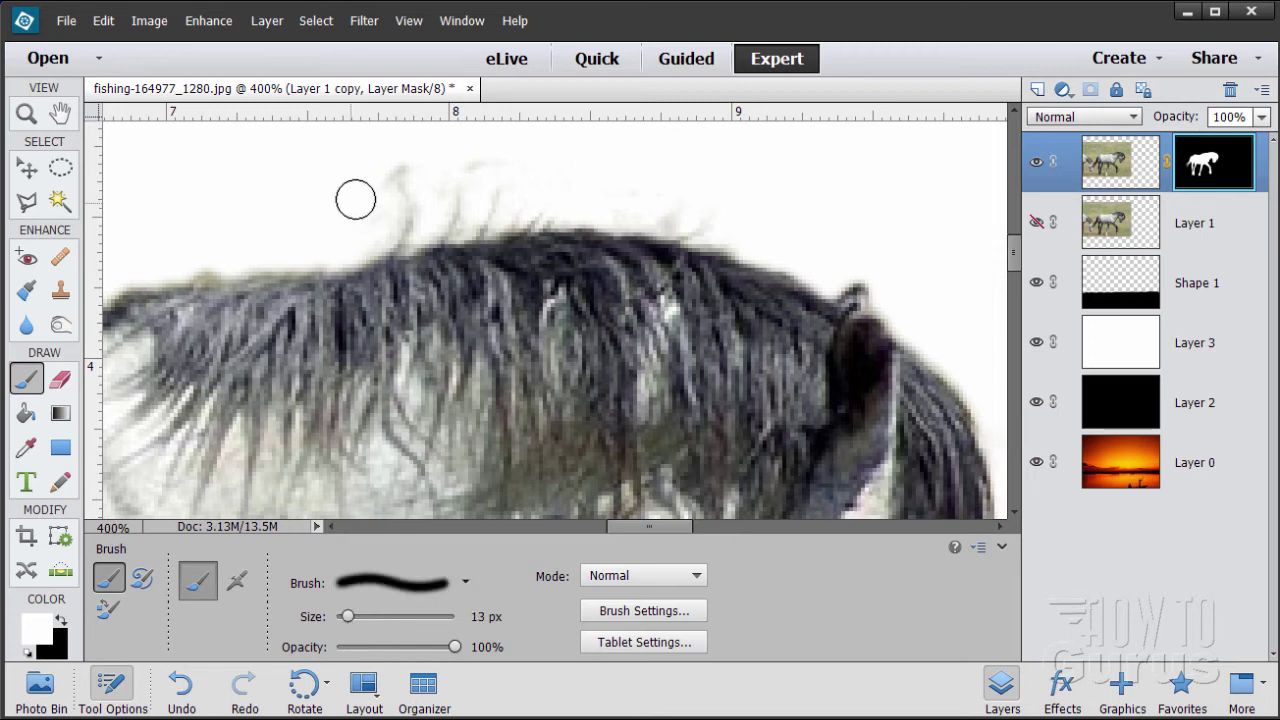
{"action": "left_click", "coordinate": [62, 622]}
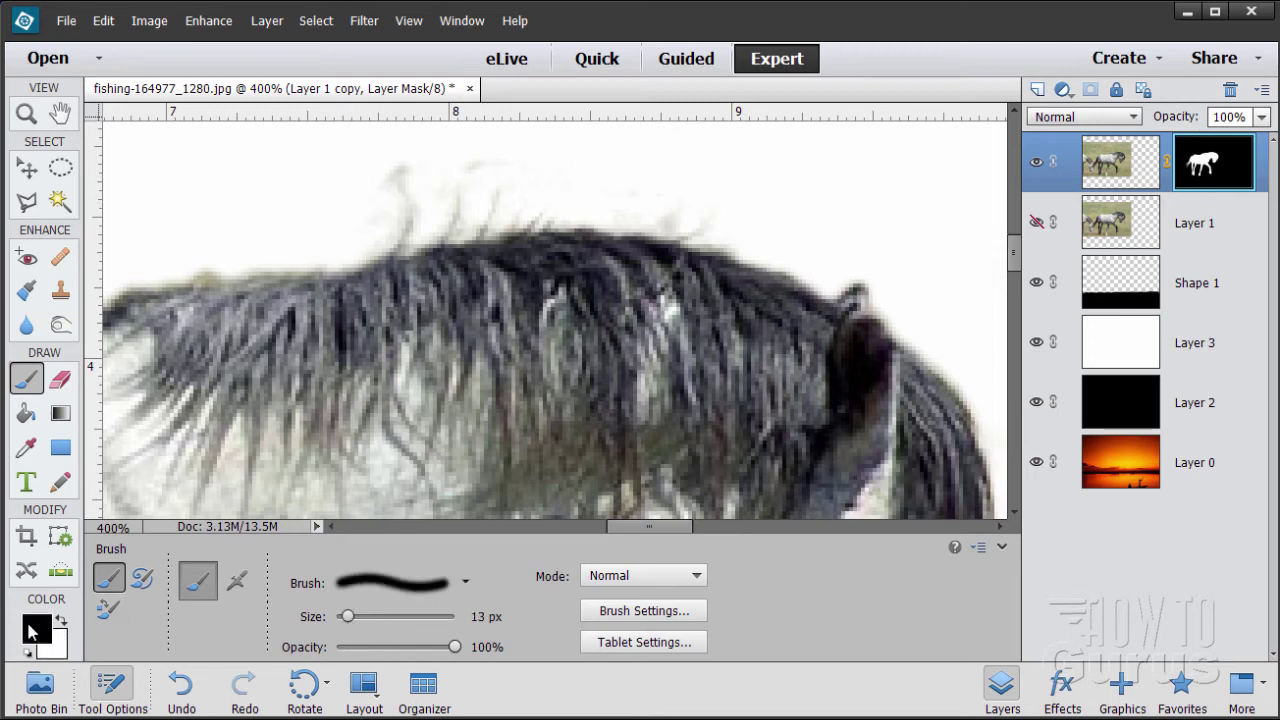
{"action": "left_click_drag", "start_coordinate": [374, 174], "coordinate": [420, 168]}
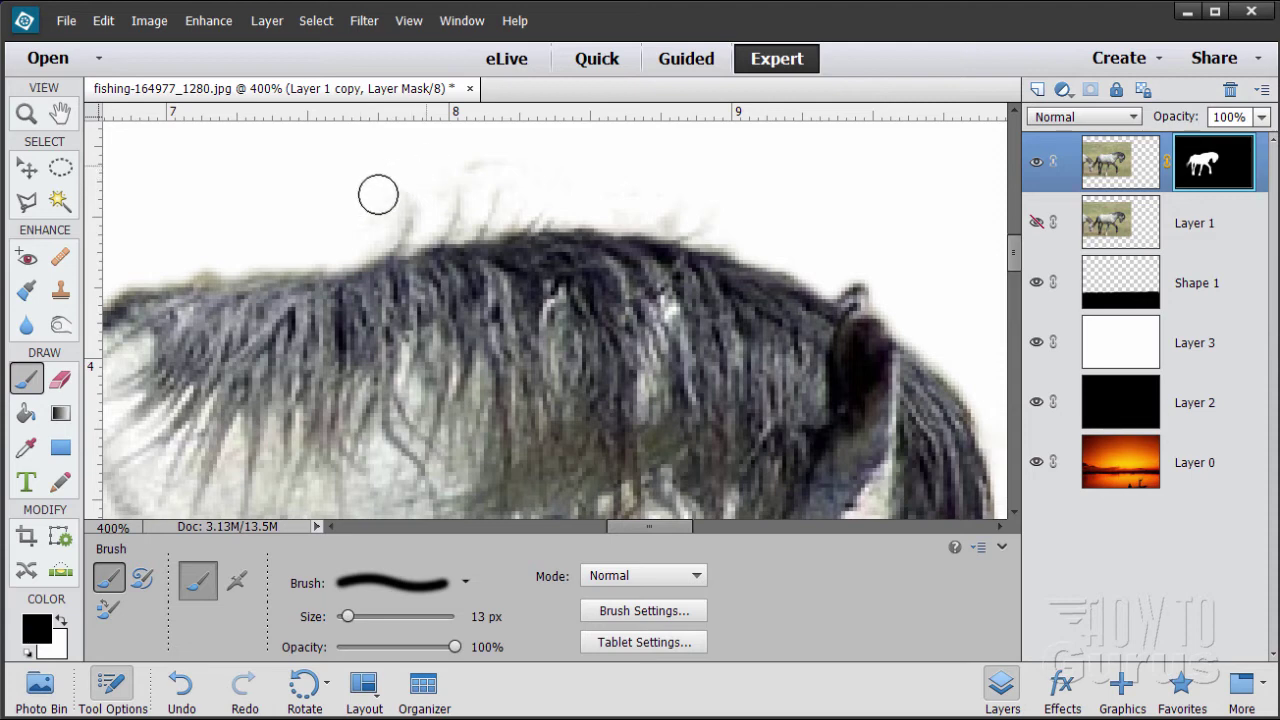
{"action": "mouse_move", "coordinate": [362, 216]}
{"action": "left_mouse_down"}
{"action": "mouse_move", "coordinate": [383, 182]}
{"action": "mouse_move", "coordinate": [373, 224]}
{"action": "mouse_move", "coordinate": [418, 171]}
{"action": "mouse_move", "coordinate": [425, 184]}
{"action": "mouse_move", "coordinate": [444, 162]}
{"action": "mouse_move", "coordinate": [480, 179]}
{"action": "mouse_move", "coordinate": [501, 158]}
{"action": "mouse_move", "coordinate": [533, 175]}
{"action": "mouse_move", "coordinate": [522, 198]}
{"action": "mouse_move", "coordinate": [569, 186]}
{"action": "mouse_move", "coordinate": [627, 204]}
{"action": "mouse_move", "coordinate": [663, 178]}
{"action": "mouse_move", "coordinate": [636, 204]}
{"action": "mouse_move", "coordinate": [672, 190]}
{"action": "mouse_move", "coordinate": [673, 206]}
{"action": "mouse_move", "coordinate": [586, 205]}
{"action": "mouse_move", "coordinate": [562, 187]}
{"action": "mouse_move", "coordinate": [468, 171]}
{"action": "mouse_move", "coordinate": [386, 191]}
{"action": "left_mouse_up"}
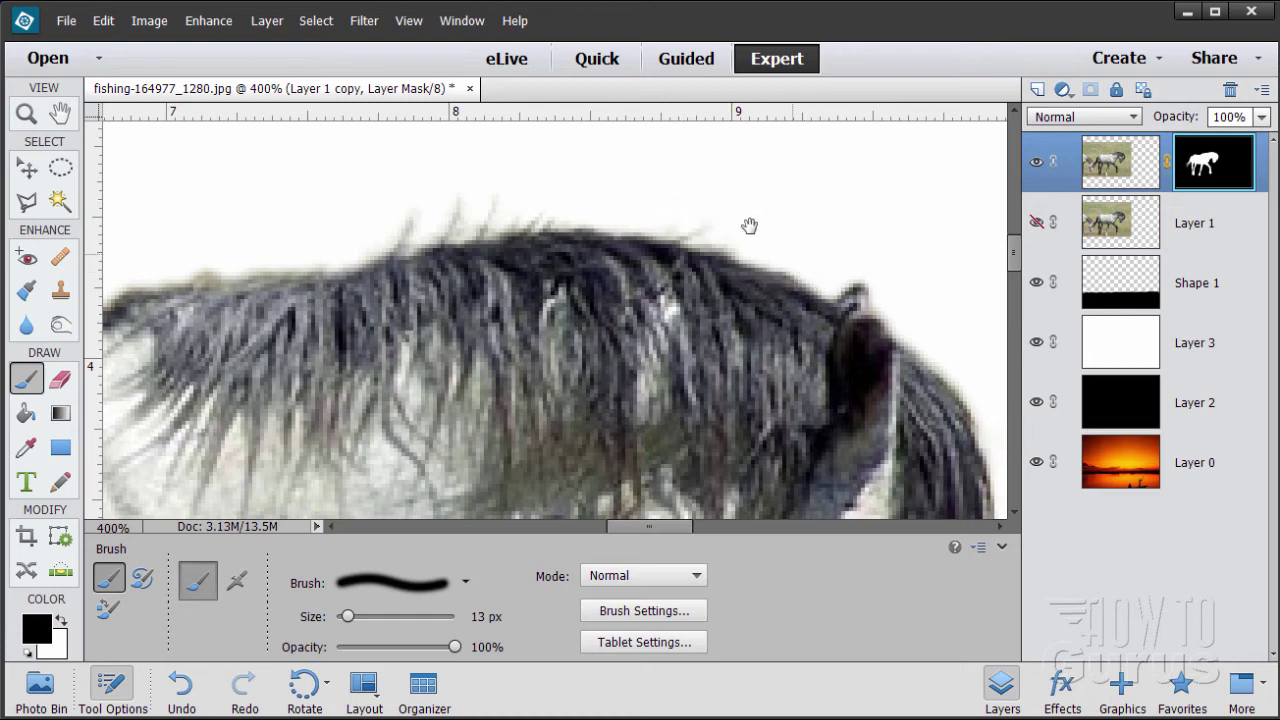
- Paint black on the mask down the inner edge of the front leg to hide the leftover grass fringe
{"action": "mouse_move", "coordinate": [888, 374]}
{"action": "left_mouse_down"}
{"action": "mouse_move", "coordinate": [794, 471]}
{"action": "mouse_move", "coordinate": [733, 354]}
{"action": "mouse_move", "coordinate": [763, 346]}
{"action": "mouse_move", "coordinate": [766, 251]}
{"action": "mouse_move", "coordinate": [811, 286]}
{"action": "mouse_move", "coordinate": [814, 318]}
{"action": "left_mouse_up"}
{"action": "mouse_move", "coordinate": [816, 396]}
{"action": "left_mouse_down"}
{"action": "mouse_move", "coordinate": [844, 312]}
{"action": "mouse_move", "coordinate": [847, 195]}
{"action": "left_mouse_up"}
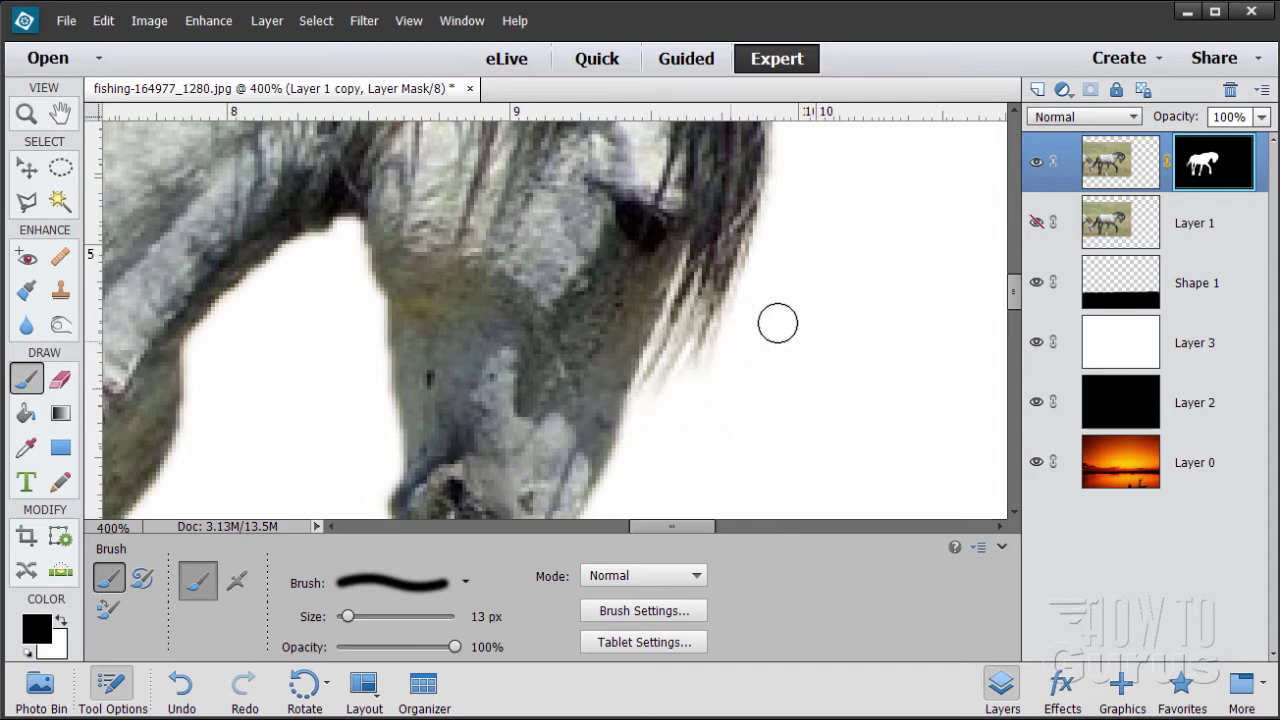
{"action": "left_click_drag", "start_coordinate": [634, 442], "coordinate": [754, 283]}
{"action": "left_click_drag", "start_coordinate": [381, 409], "coordinate": [589, 277]}
{"action": "left_click_drag", "start_coordinate": [385, 478], "coordinate": [485, 377]}
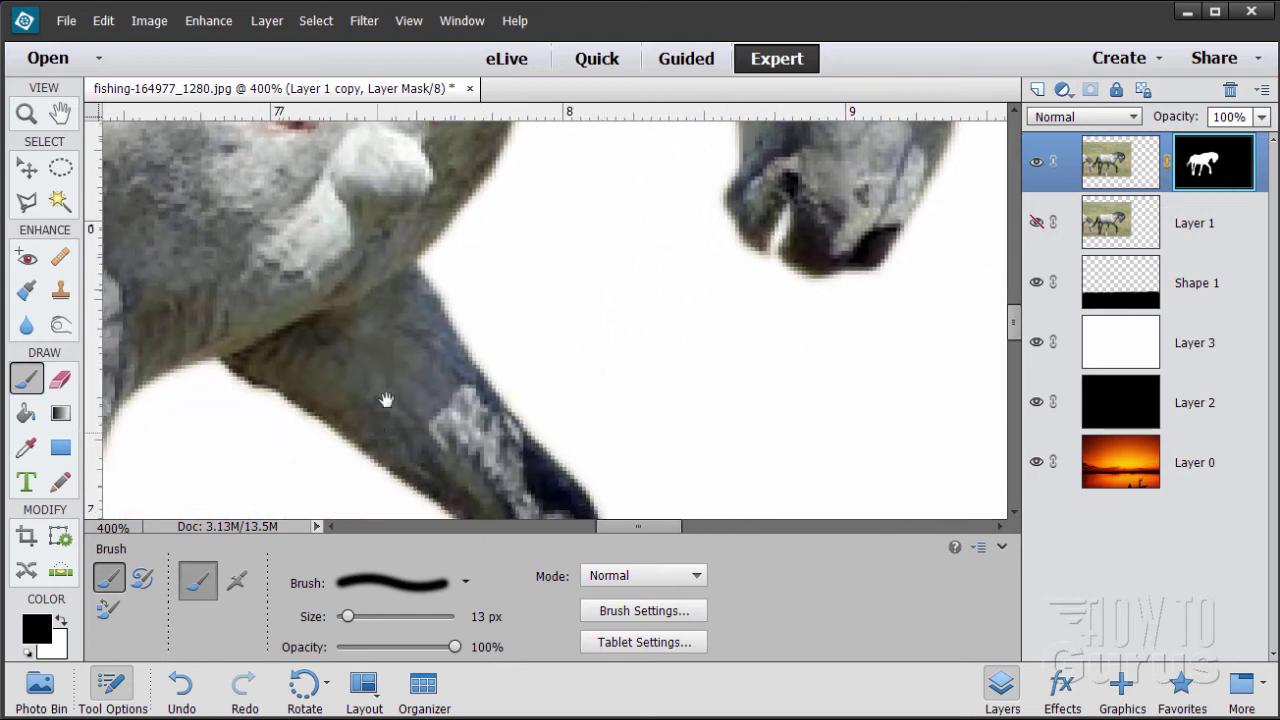
{"action": "mouse_move", "coordinate": [387, 400]}
{"action": "left_mouse_down"}
{"action": "mouse_move", "coordinate": [424, 460]}
{"action": "mouse_move", "coordinate": [399, 292]}
{"action": "left_mouse_up"}
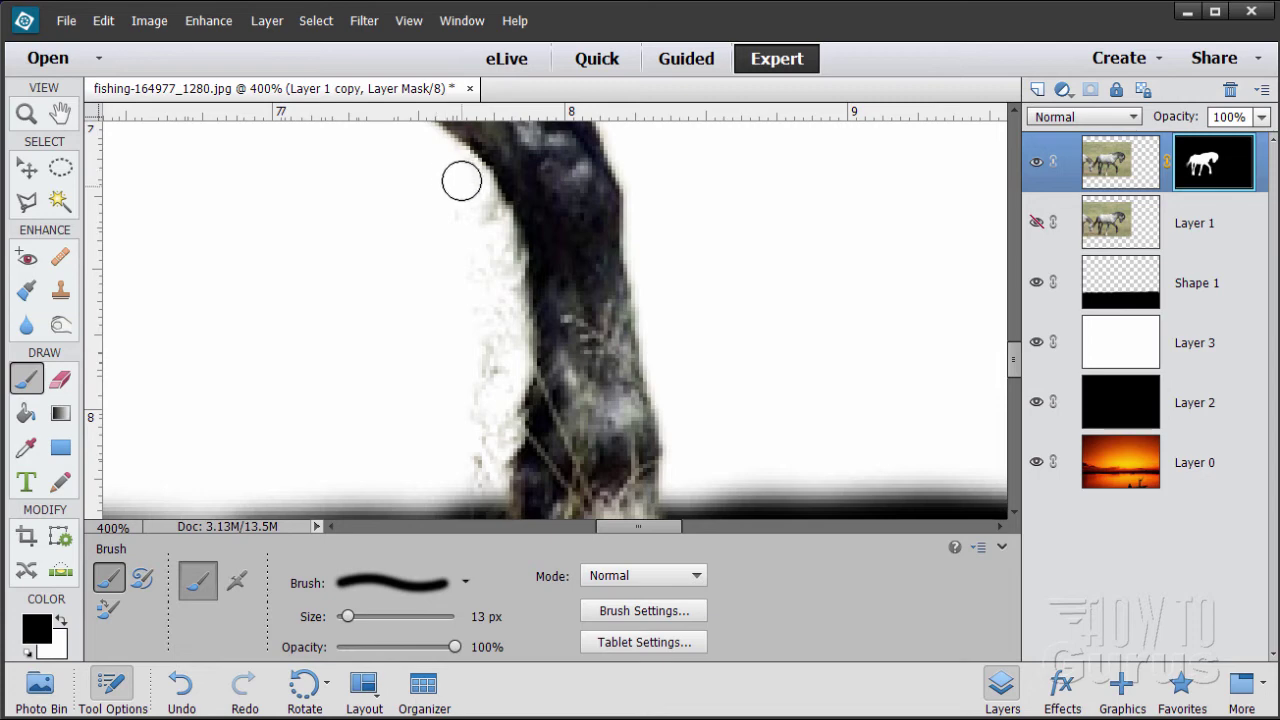
{"action": "mouse_move", "coordinate": [464, 212]}
{"action": "left_mouse_down"}
{"action": "mouse_move", "coordinate": [474, 257]}
{"action": "mouse_move", "coordinate": [491, 251]}
{"action": "mouse_move", "coordinate": [496, 280]}
{"action": "mouse_move", "coordinate": [483, 327]}
{"action": "mouse_move", "coordinate": [502, 329]}
{"action": "mouse_move", "coordinate": [478, 382]}
{"action": "mouse_move", "coordinate": [502, 374]}
{"action": "mouse_move", "coordinate": [475, 400]}
{"action": "mouse_move", "coordinate": [486, 397]}
{"action": "mouse_move", "coordinate": [477, 432]}
{"action": "mouse_move", "coordinate": [495, 437]}
{"action": "mouse_move", "coordinate": [446, 479]}
{"action": "mouse_move", "coordinate": [481, 472]}
{"action": "mouse_move", "coordinate": [480, 494]}
{"action": "mouse_move", "coordinate": [494, 466]}
{"action": "left_mouse_up"}
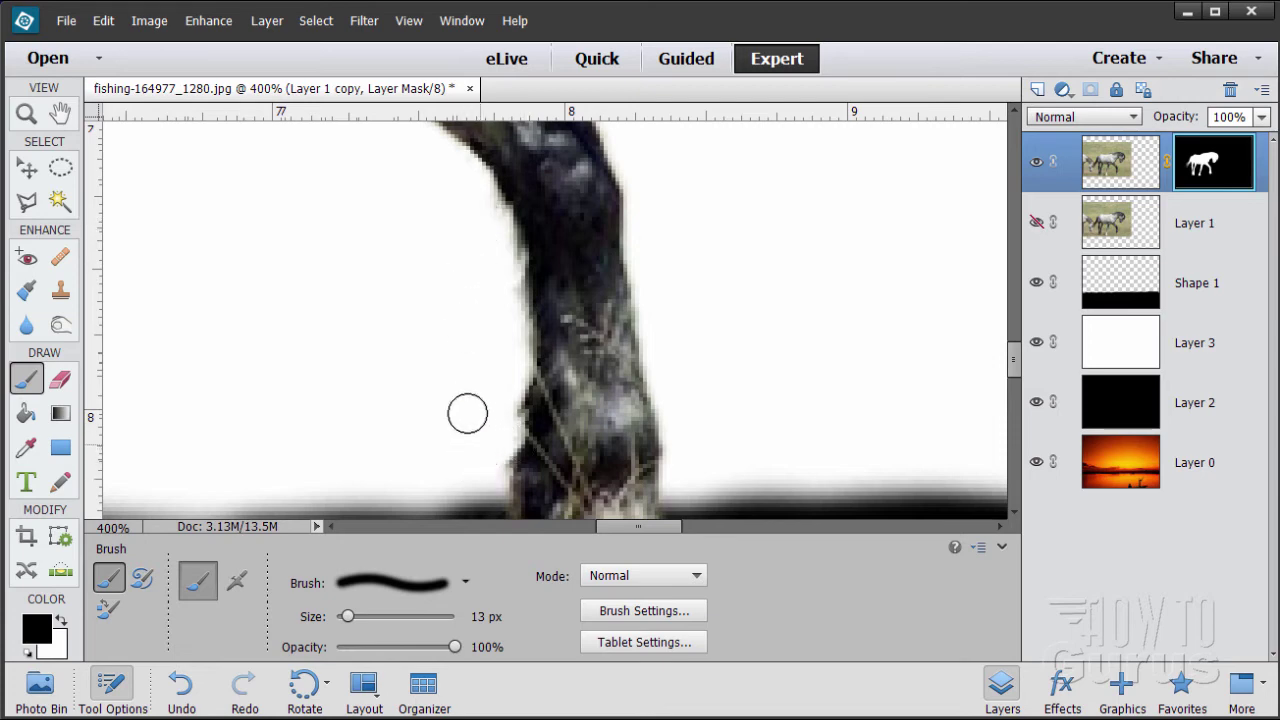
- Mask out the faint fringe along the outer edge of the lower tail with the black brush
{"action": "left_click_drag", "start_coordinate": [220, 286], "coordinate": [620, 306]}
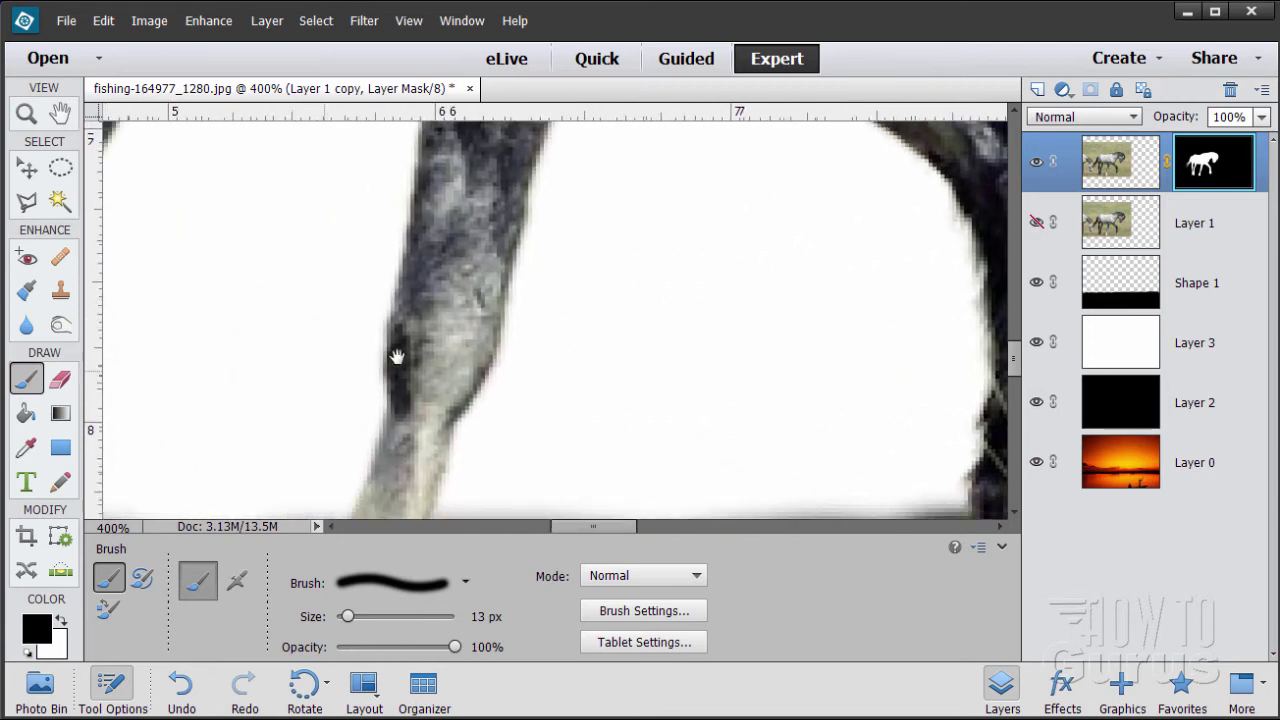
{"action": "left_click_drag", "start_coordinate": [309, 346], "coordinate": [620, 362]}
{"action": "left_click_drag", "start_coordinate": [394, 246], "coordinate": [647, 294]}
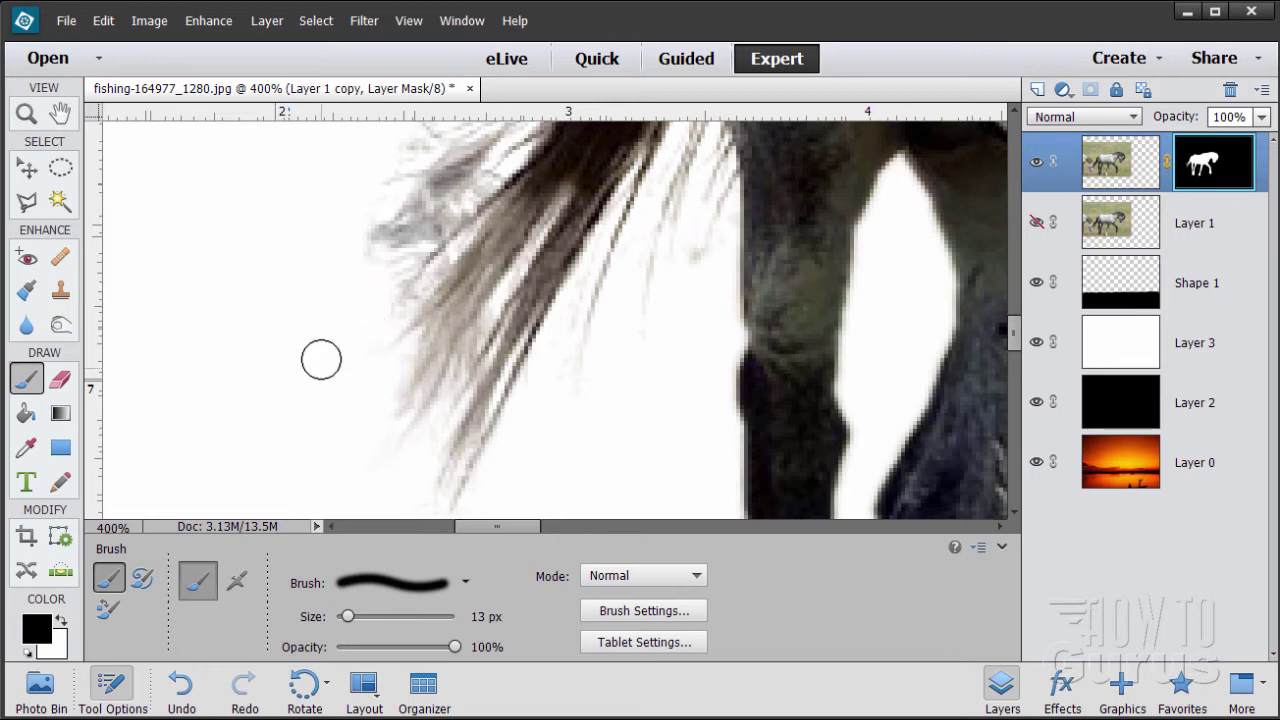
{"action": "mouse_move", "coordinate": [368, 264]}
{"action": "left_mouse_down"}
{"action": "mouse_move", "coordinate": [327, 273]}
{"action": "mouse_move", "coordinate": [369, 210]}
{"action": "mouse_move", "coordinate": [331, 263]}
{"action": "mouse_move", "coordinate": [383, 216]}
{"action": "mouse_move", "coordinate": [357, 242]}
{"action": "mouse_move", "coordinate": [330, 326]}
{"action": "left_mouse_up"}
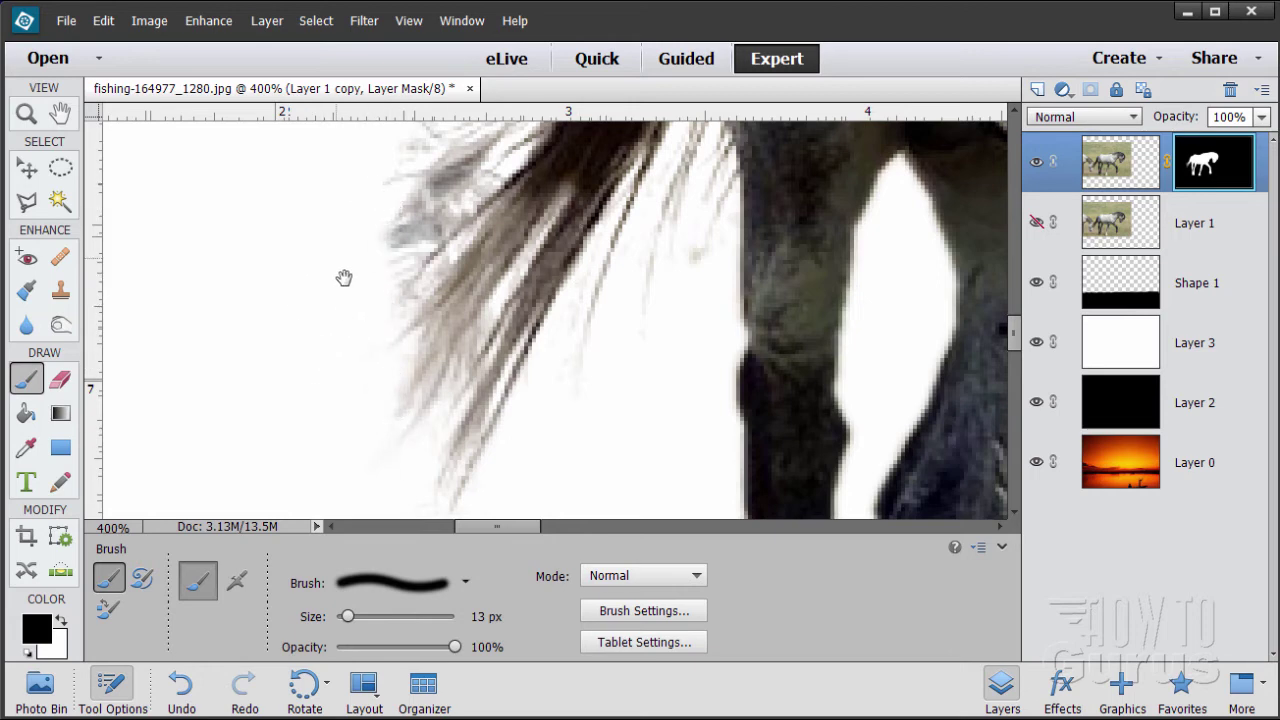
{"action": "left_click_drag", "start_coordinate": [344, 278], "coordinate": [418, 393]}
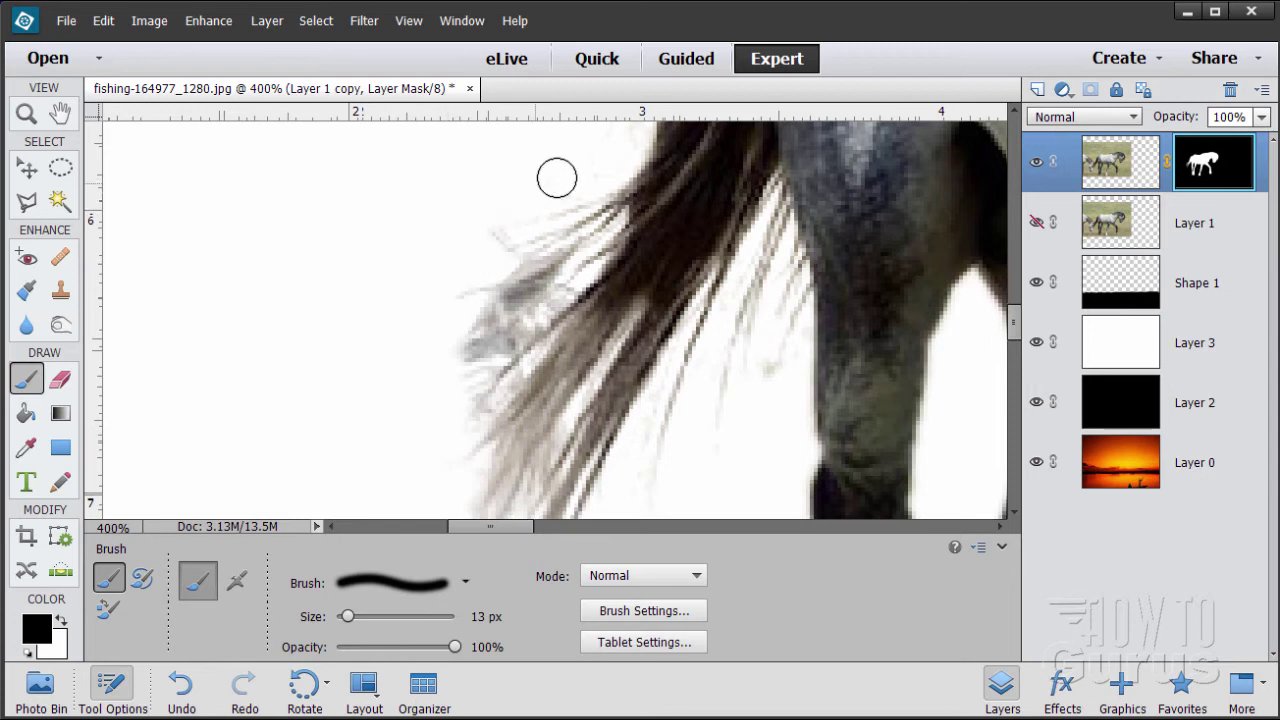
- Paint black on the mask with the 13 px brush to hide the pale fringe along the upper tail and tail root
{"action": "left_click_drag", "start_coordinate": [440, 191], "coordinate": [371, 358]}
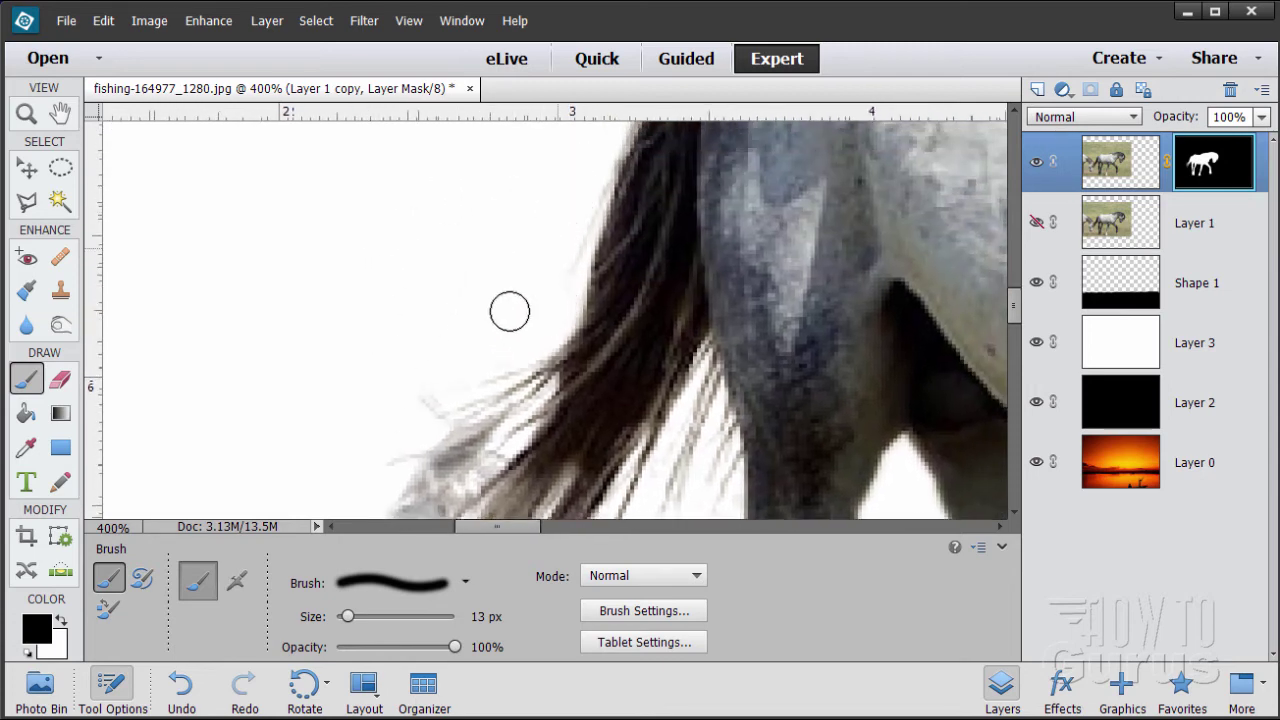
{"action": "left_click_drag", "start_coordinate": [491, 211], "coordinate": [411, 358]}
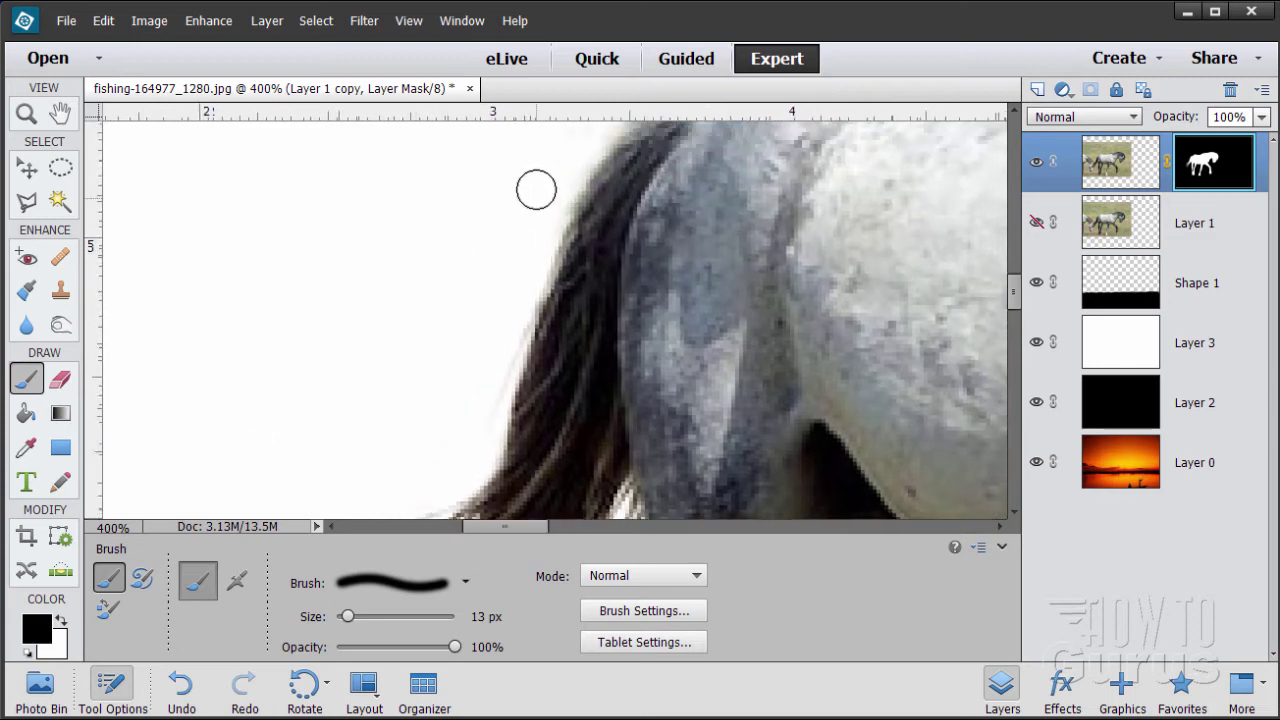
{"action": "left_click_drag", "start_coordinate": [536, 190], "coordinate": [434, 355]}
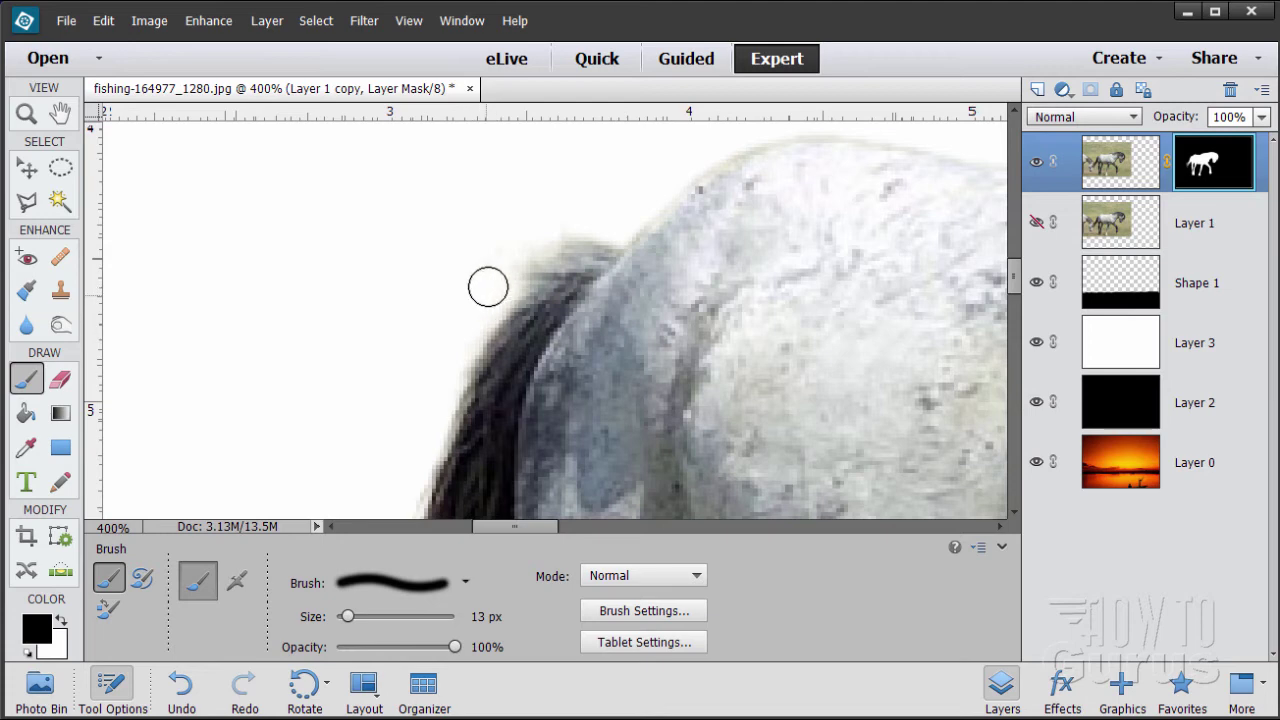
{"action": "mouse_move", "coordinate": [488, 287]}
{"action": "left_mouse_down"}
{"action": "mouse_move", "coordinate": [494, 252]}
{"action": "mouse_move", "coordinate": [569, 216]}
{"action": "mouse_move", "coordinate": [533, 234]}
{"action": "left_mouse_up"}
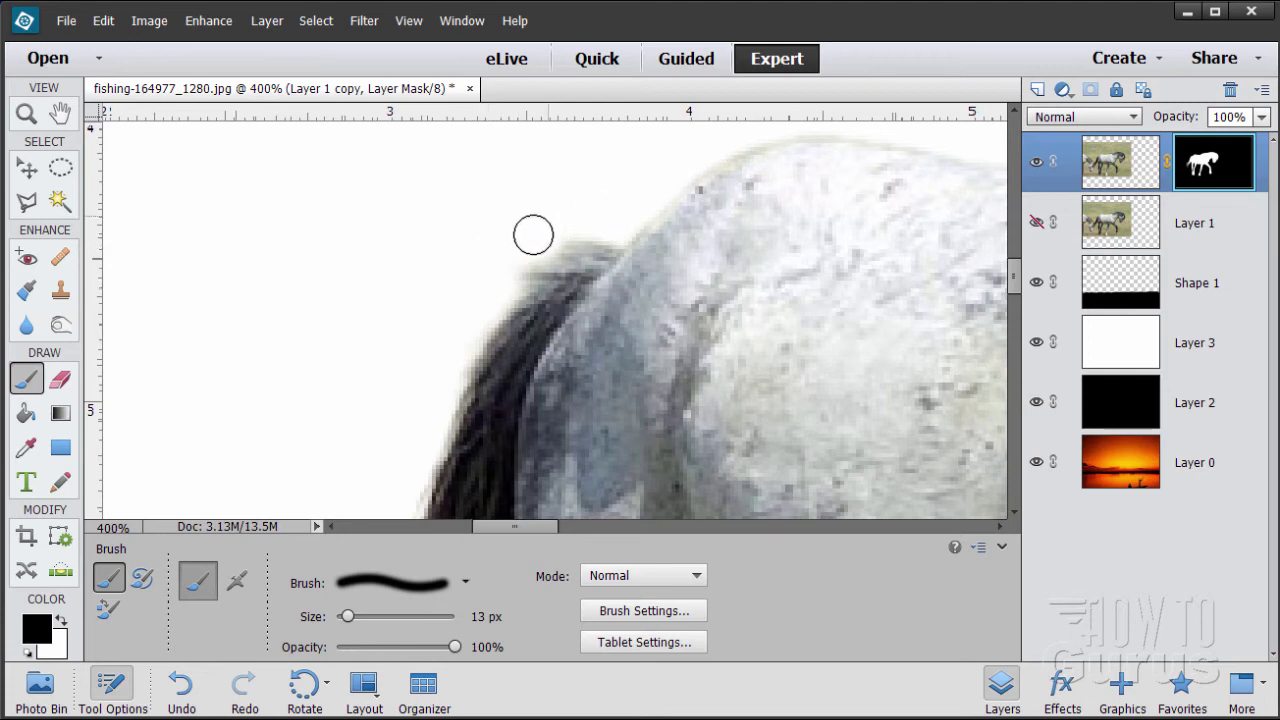
{"action": "left_click_drag", "start_coordinate": [391, 383], "coordinate": [467, 304]}
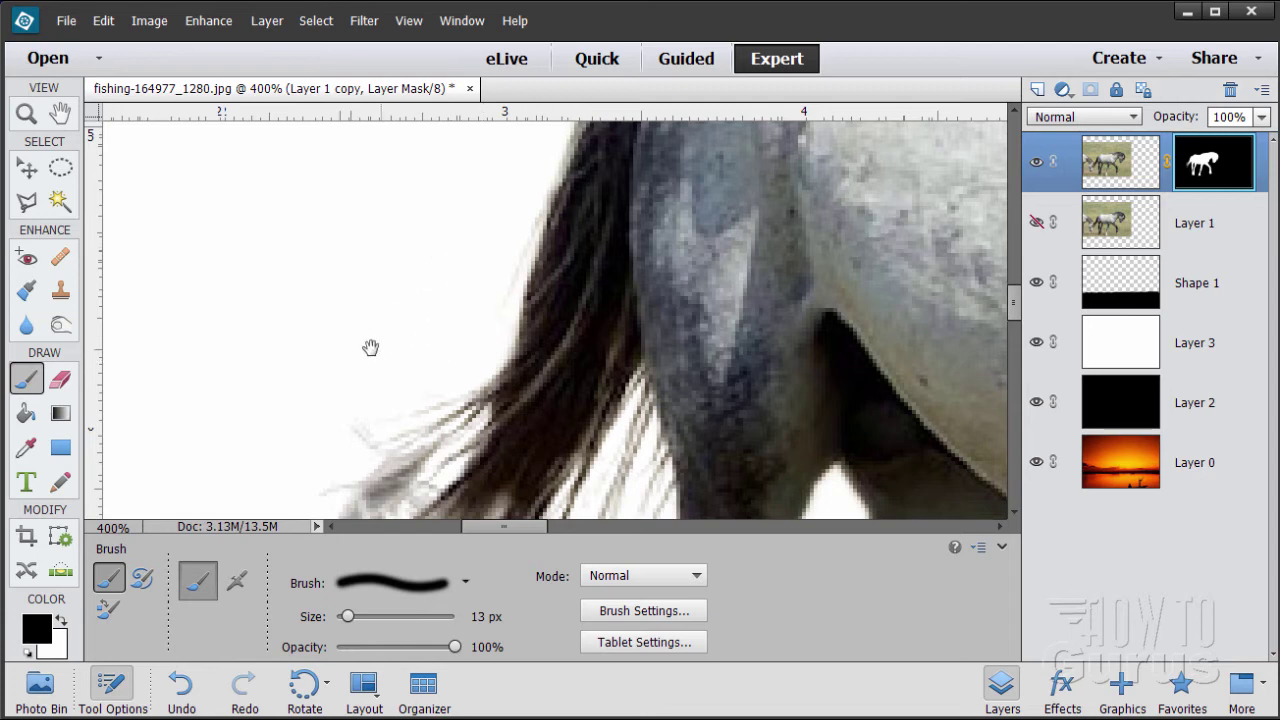
{"action": "left_click_drag", "start_coordinate": [370, 347], "coordinate": [466, 263]}
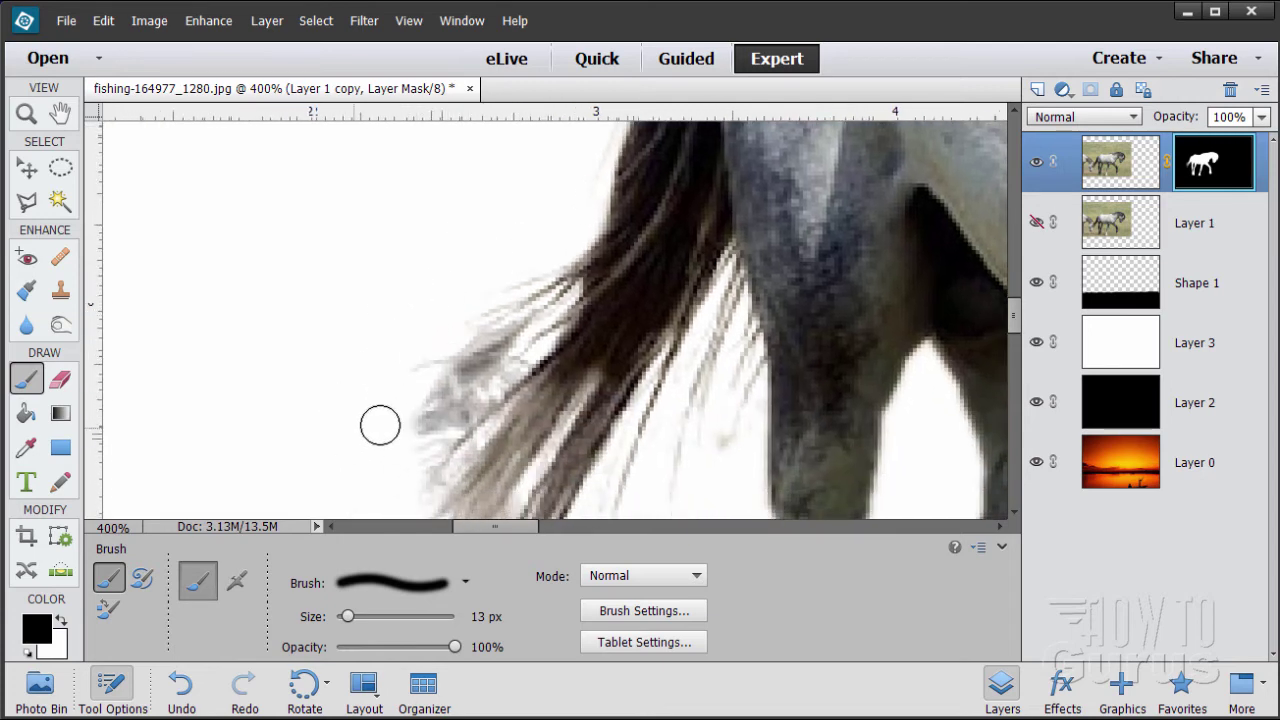
- Reduce the brush to 7 px and mask out the grey background patches between the outer strands of the lower tail
{"action": "scroll", "coordinate": [464, 323], "scroll_direction": "down", "scroll_amount": 3}
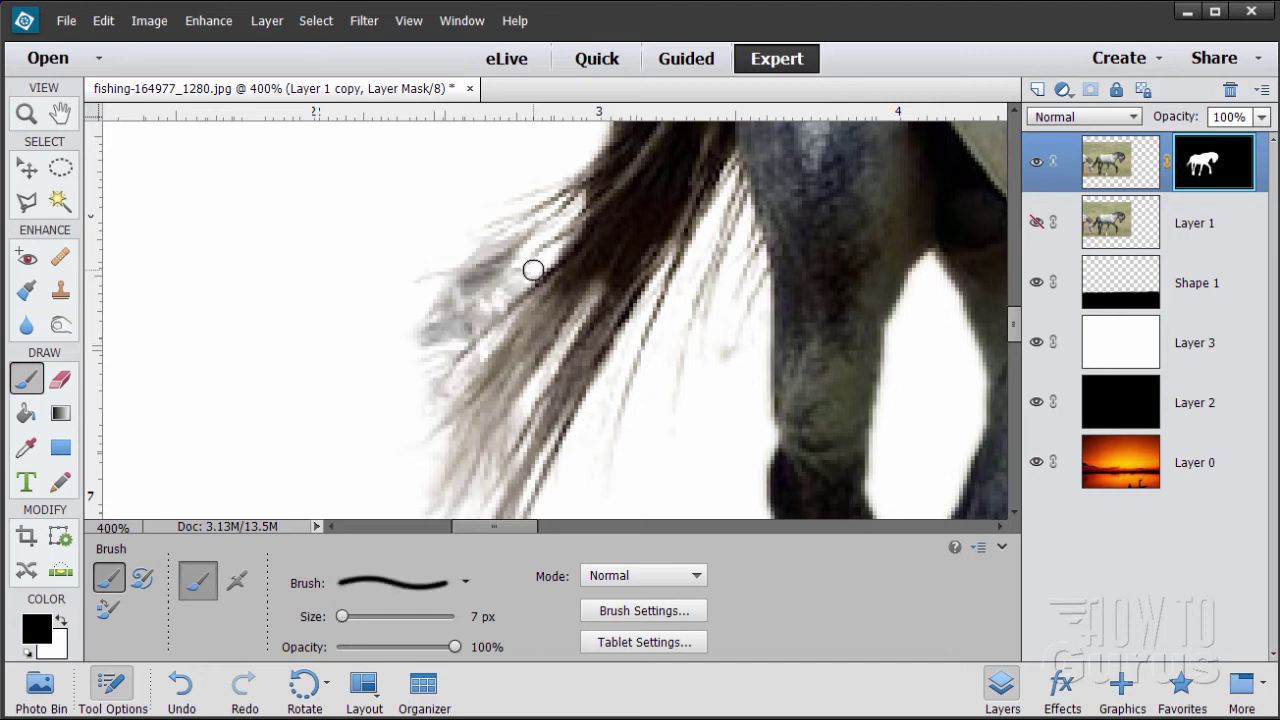
{"action": "mouse_move", "coordinate": [500, 295]}
{"action": "left_mouse_down"}
{"action": "mouse_move", "coordinate": [437, 346]}
{"action": "mouse_move", "coordinate": [452, 331]}
{"action": "left_mouse_up"}
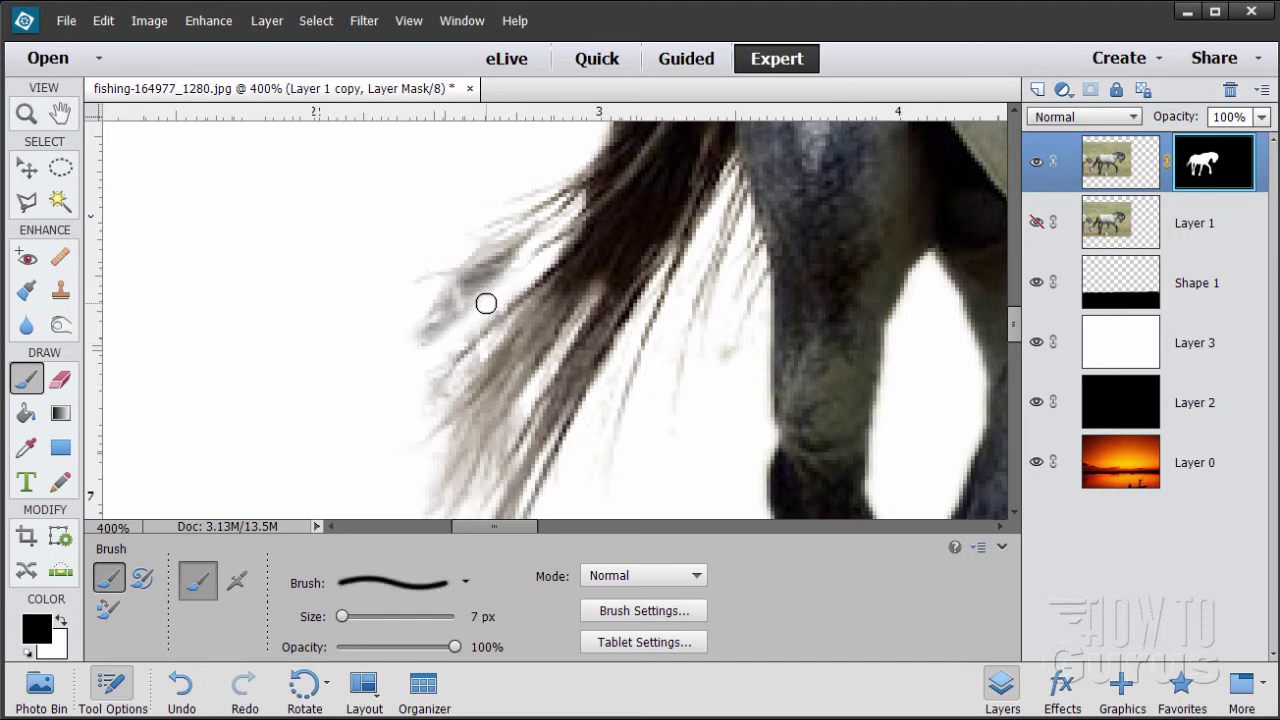
{"action": "left_click_drag", "start_coordinate": [474, 287], "coordinate": [431, 315]}
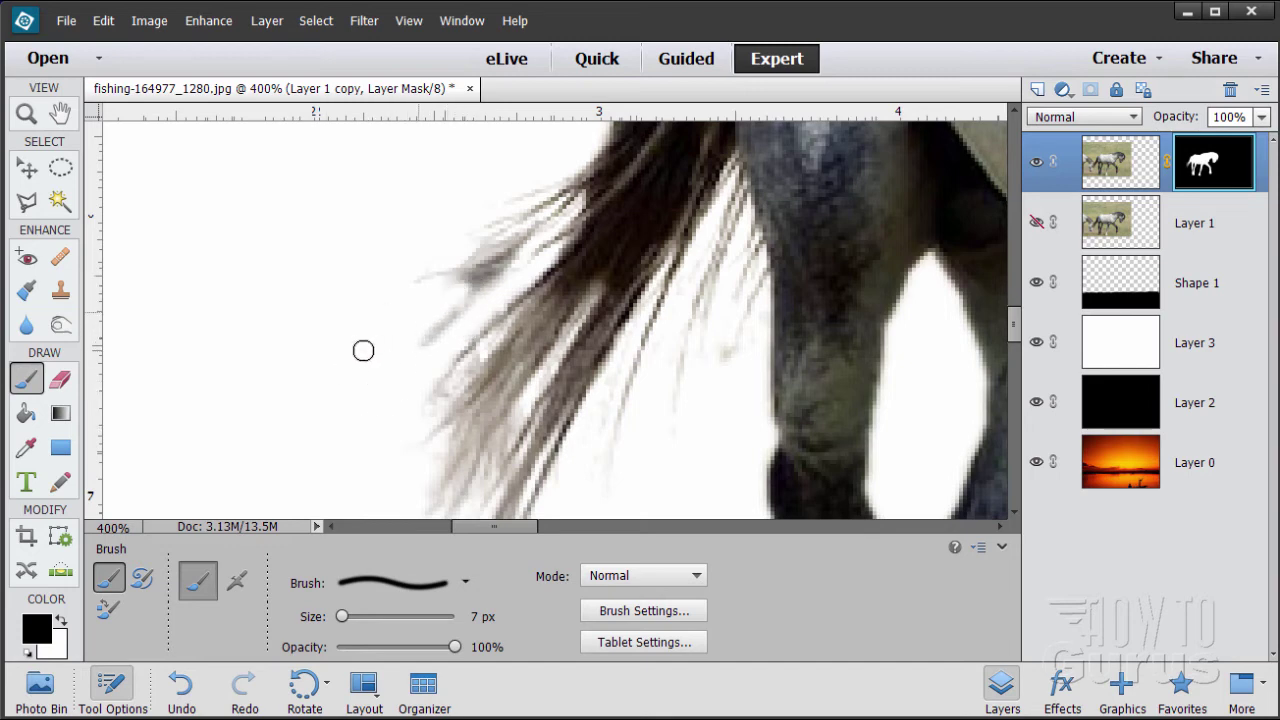
{"action": "left_click_drag", "start_coordinate": [494, 246], "coordinate": [354, 297]}
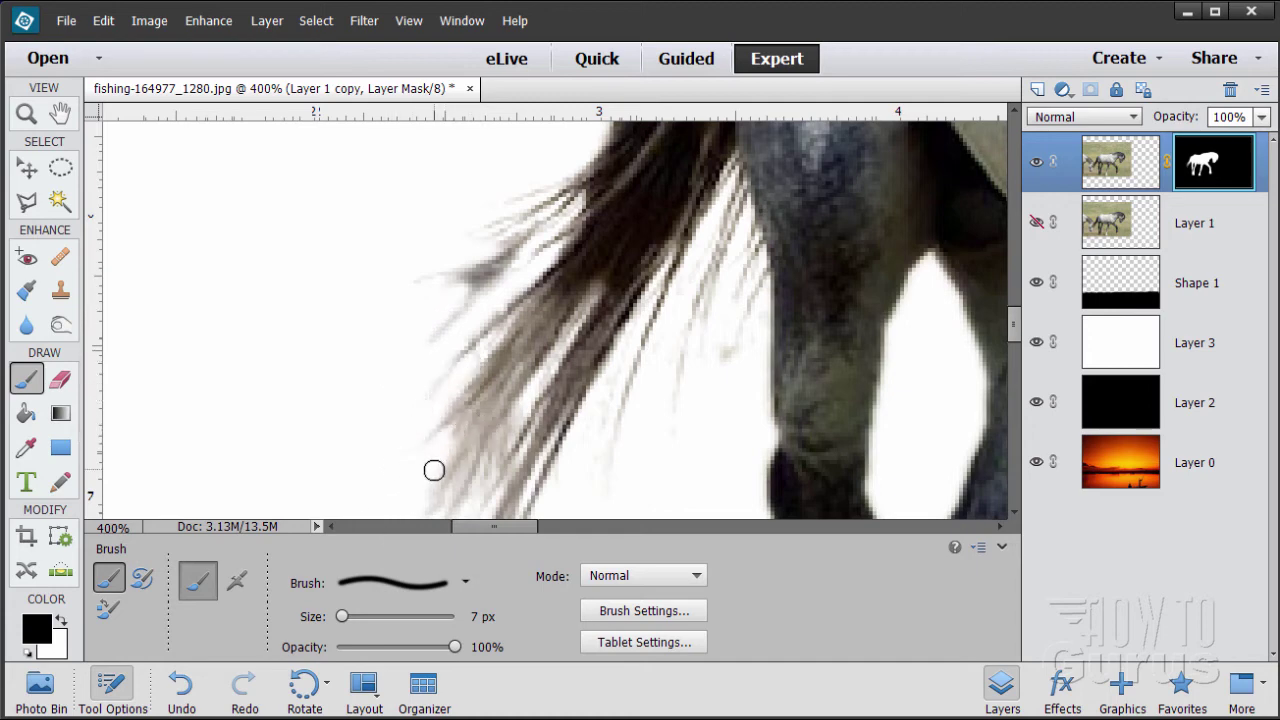
{"action": "left_click_drag", "start_coordinate": [386, 411], "coordinate": [371, 283]}
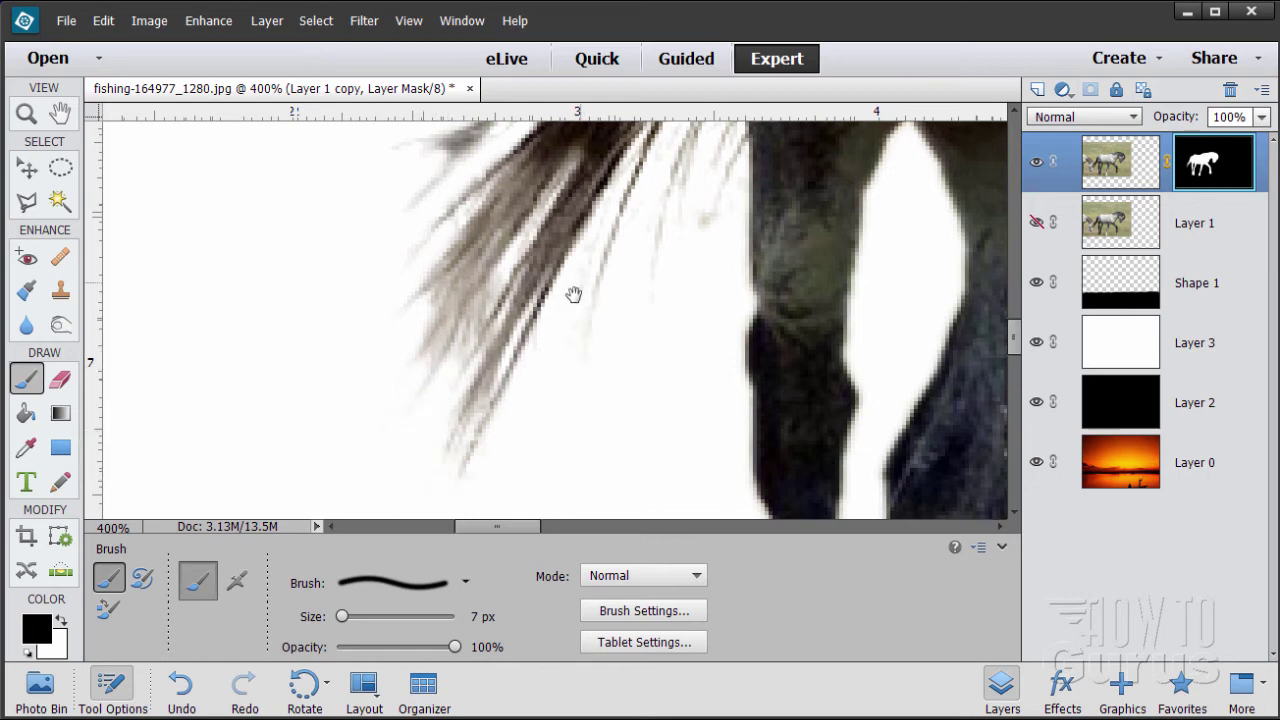
- Mask out the light gaps between the fine hairs down to the tail tip with a 3 px black brush
{"action": "left_click_drag", "start_coordinate": [571, 294], "coordinate": [566, 391]}
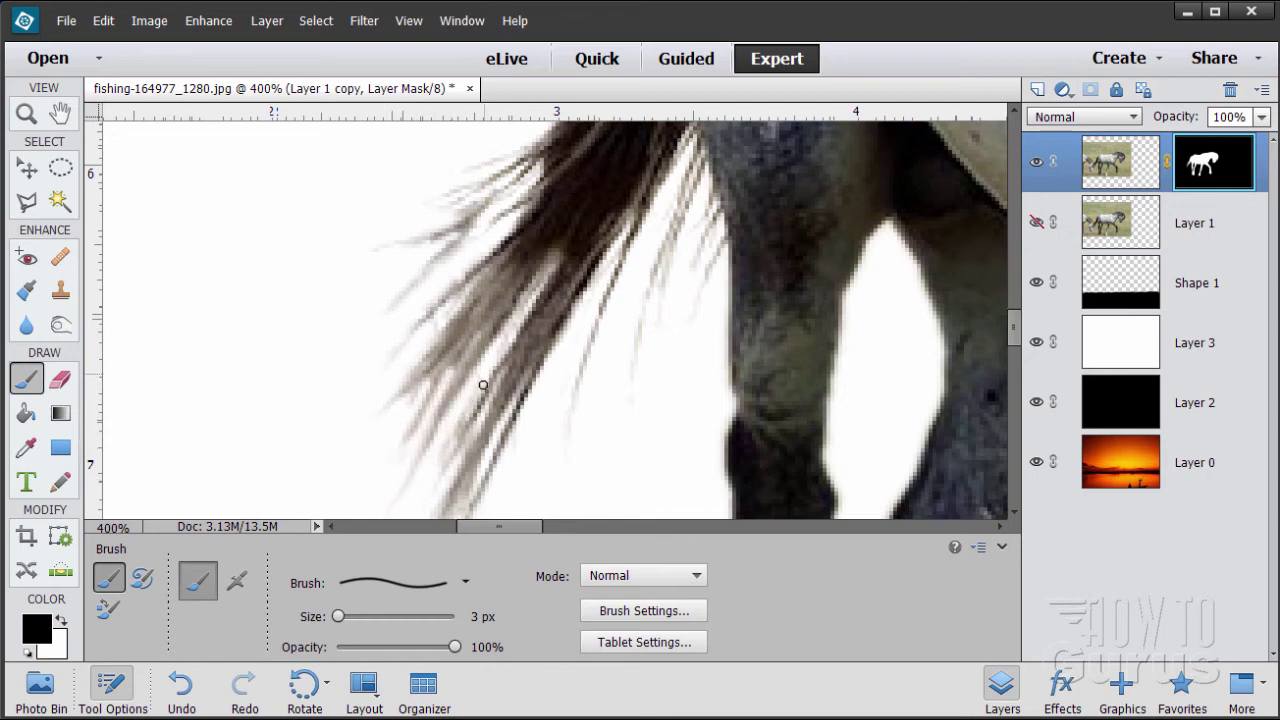
{"action": "left_click_drag", "start_coordinate": [456, 454], "coordinate": [434, 498]}
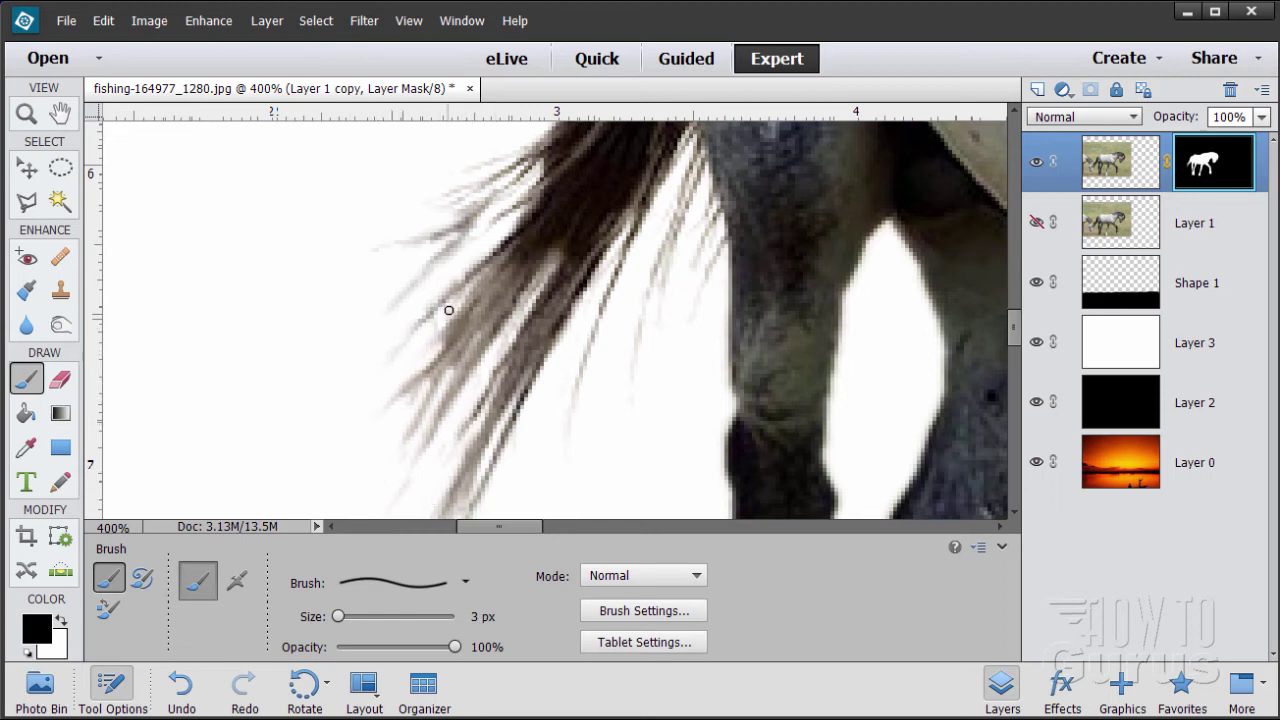
{"action": "scroll", "coordinate": [464, 369], "scroll_direction": "down", "scroll_amount": 3}
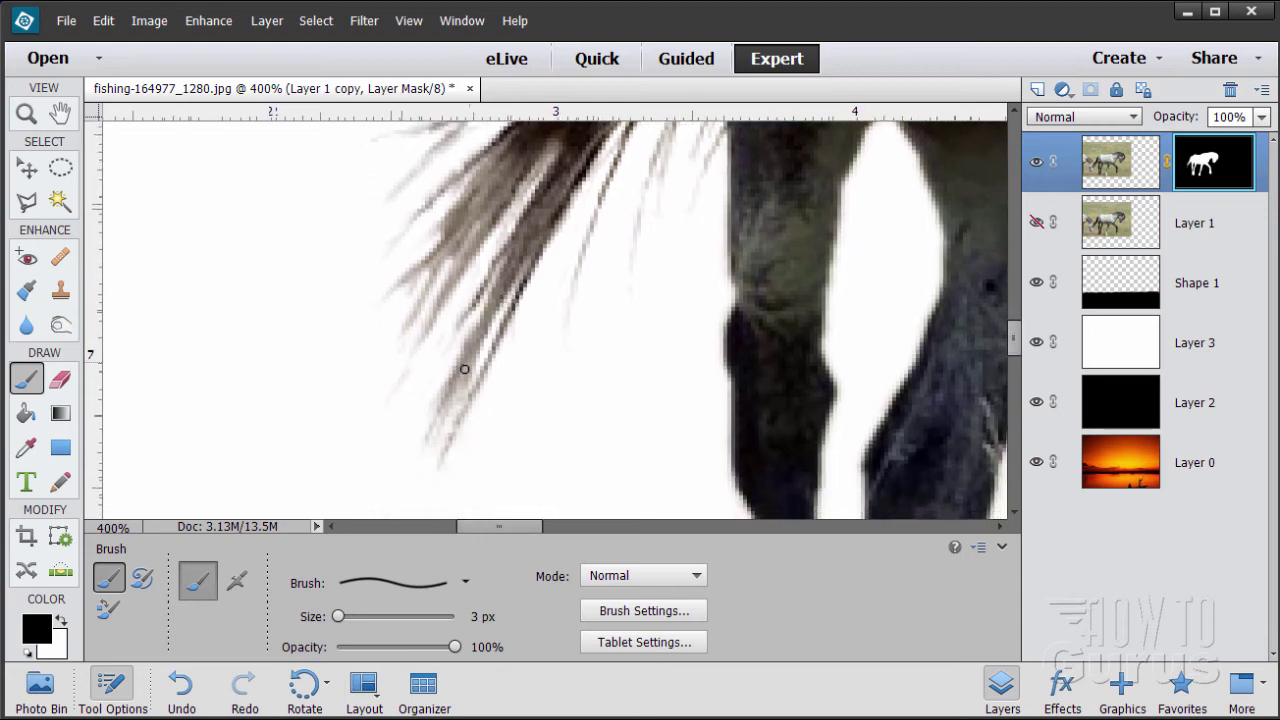
{"action": "left_click_drag", "start_coordinate": [468, 370], "coordinate": [442, 437]}
{"action": "left_click_drag", "start_coordinate": [598, 368], "coordinate": [525, 405]}
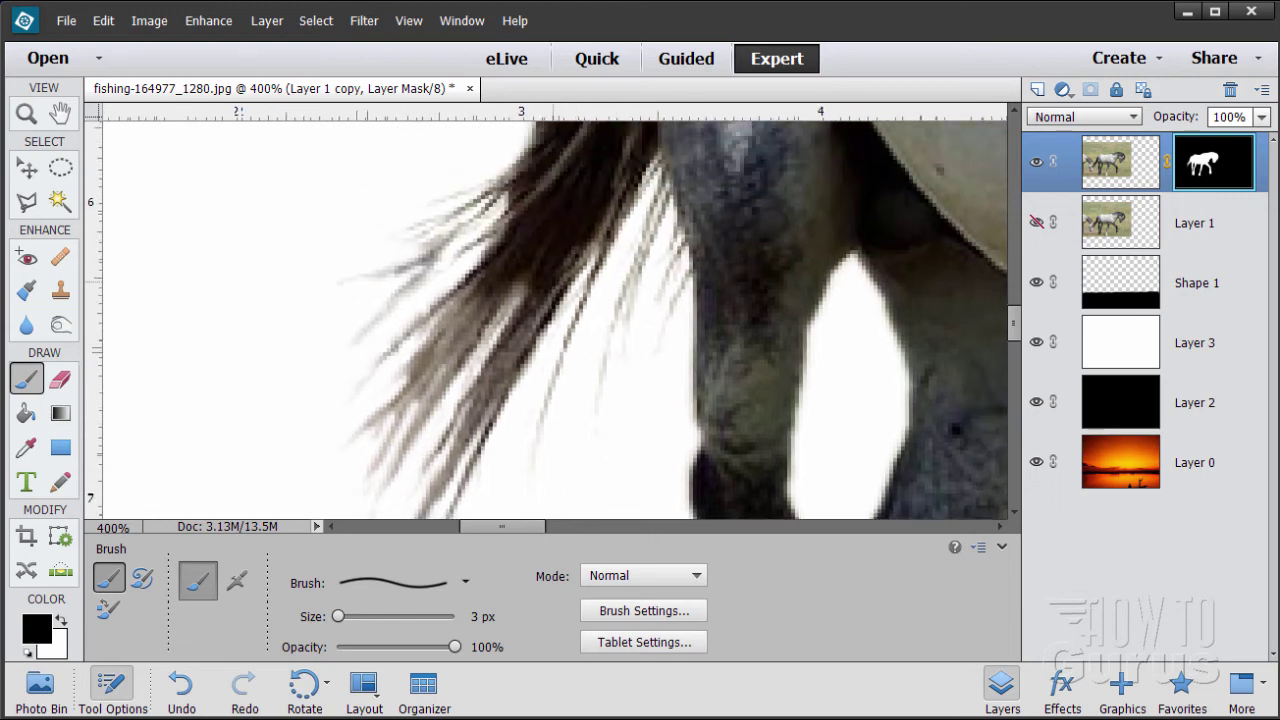
- View the whole horse at 100% and hide Layer 3 and Layer 2 to reveal the sunset background
{"action": "left_click", "coordinate": [26, 113]}
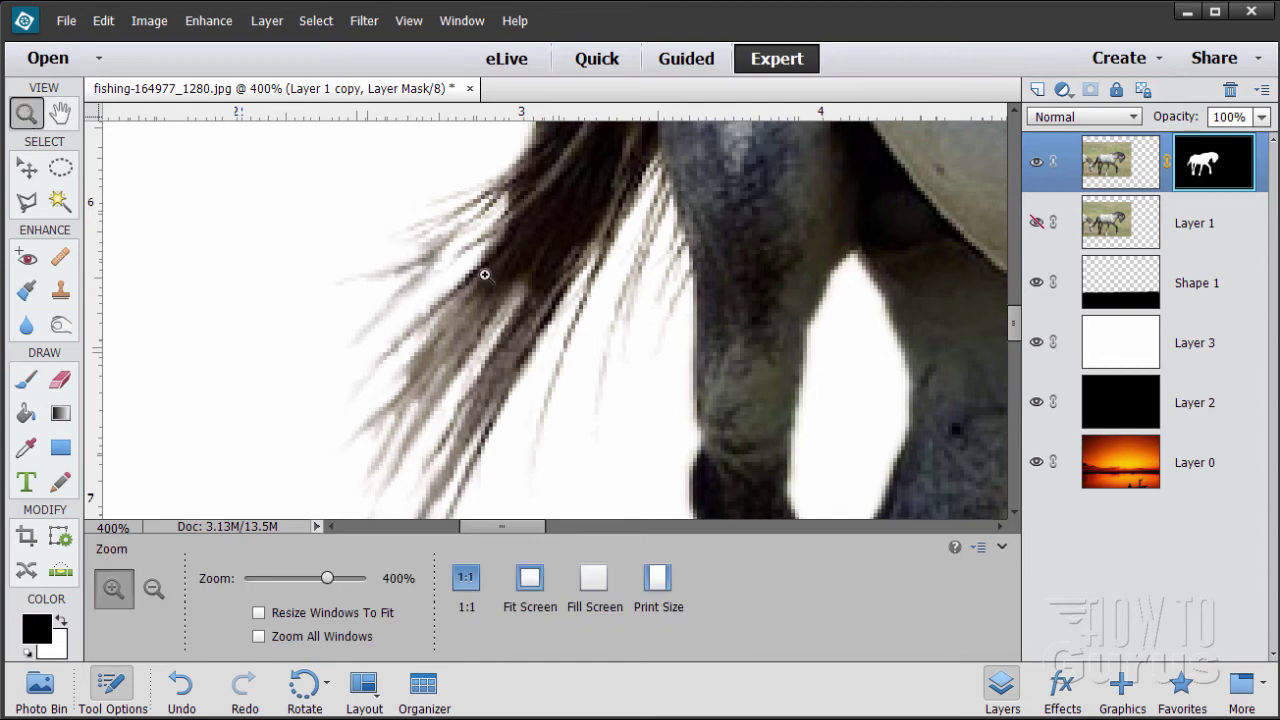
{"action": "left_click", "coordinate": [583, 306], "text": "alt"}
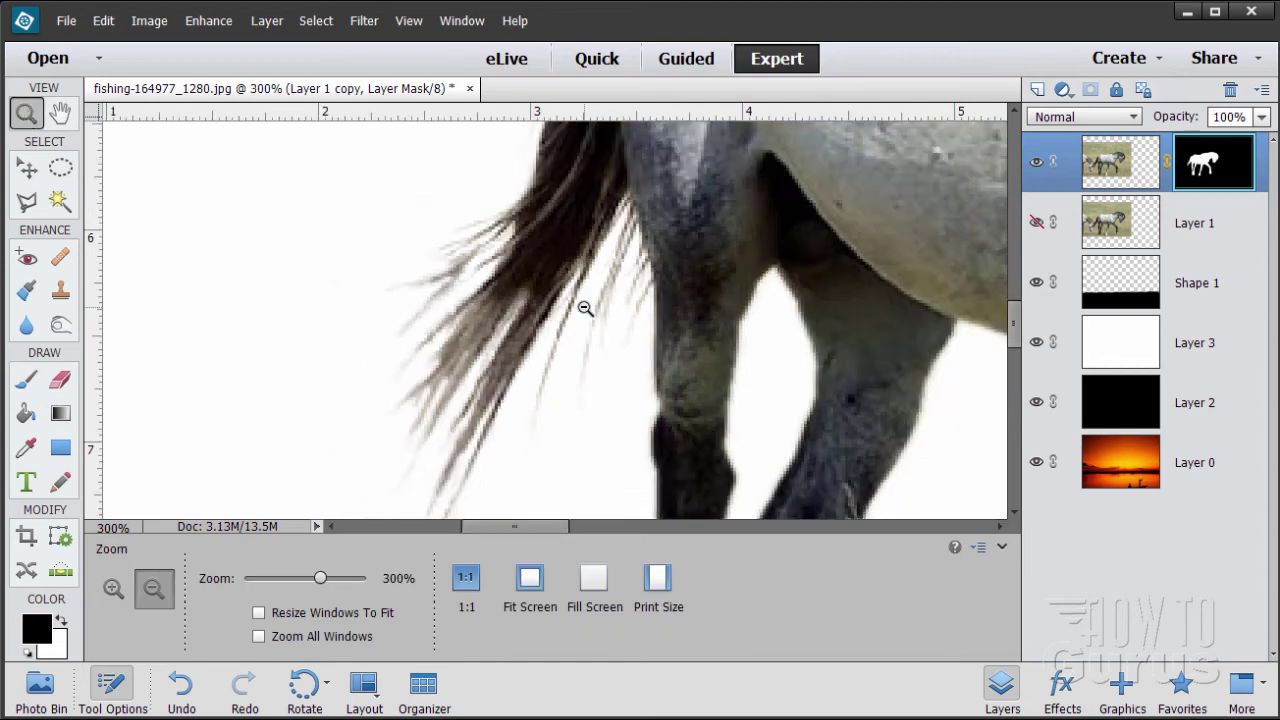
{"action": "left_click", "coordinate": [643, 309], "text": "alt"}
{"action": "left_click", "coordinate": [645, 310], "text": "alt"}
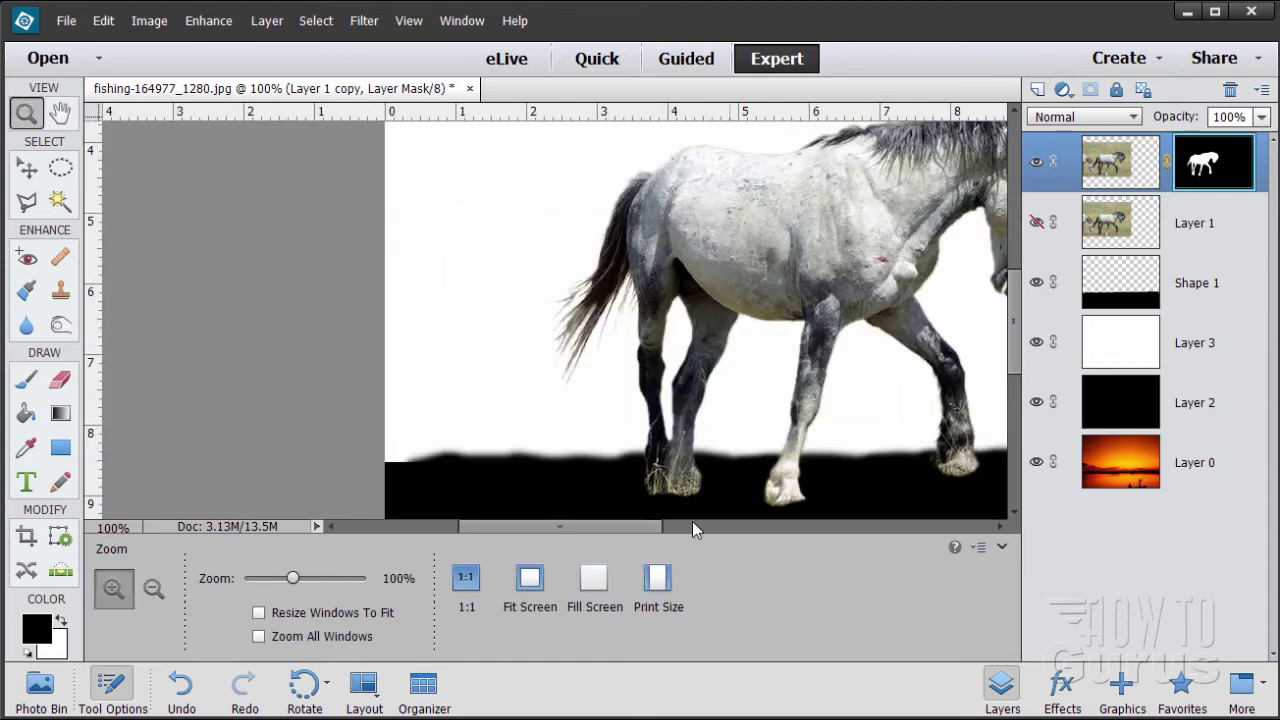
{"action": "left_click_drag", "start_coordinate": [587, 526], "coordinate": [655, 521]}
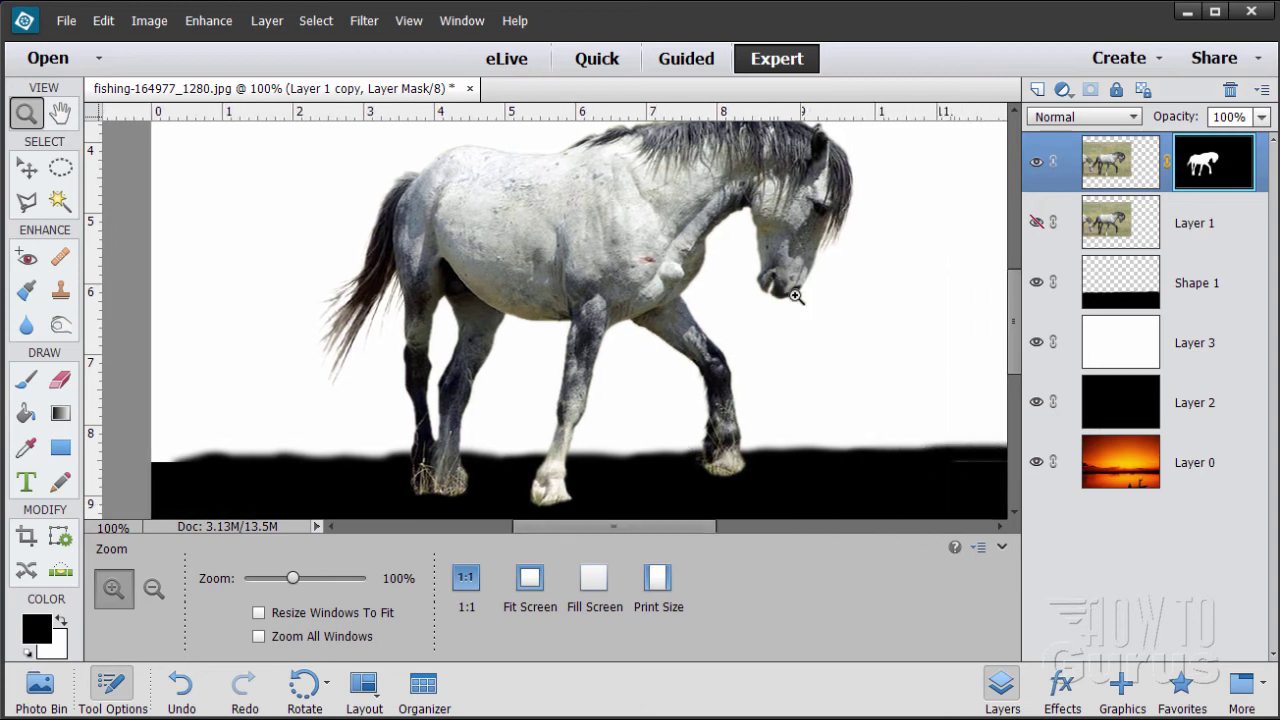
{"action": "scroll", "coordinate": [852, 329], "scroll_direction": "up", "scroll_amount": 2}
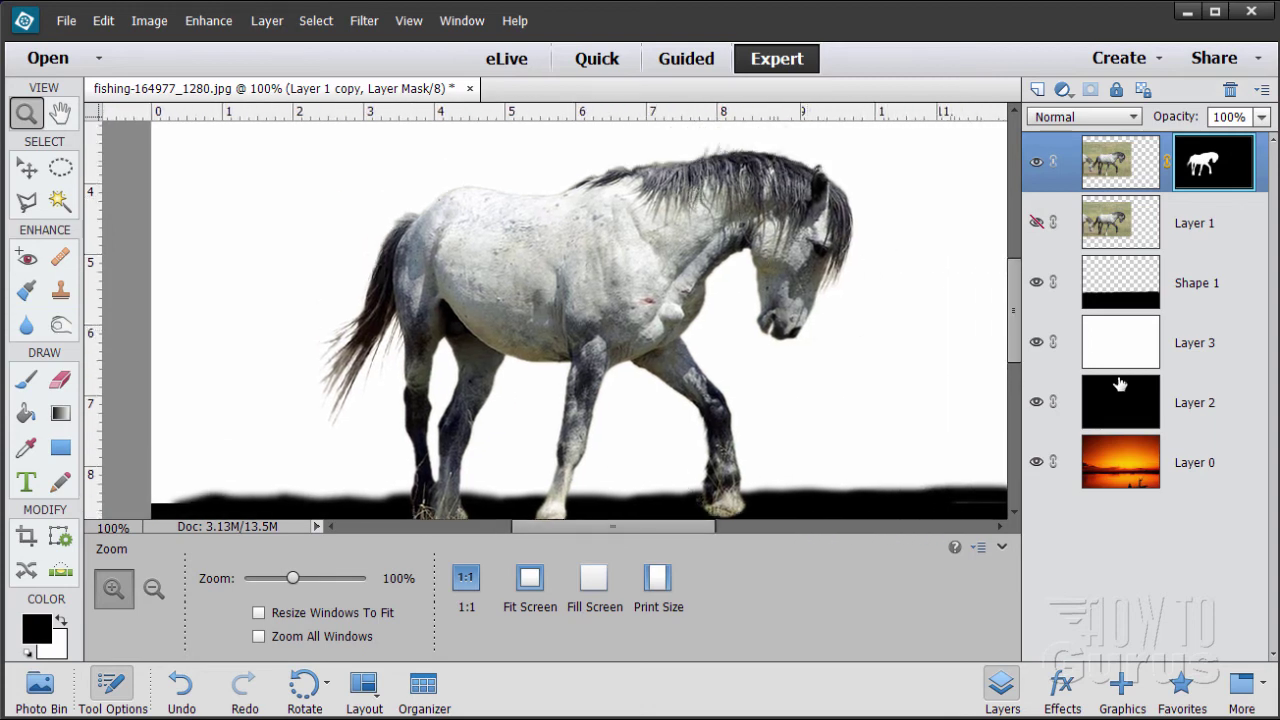
{"action": "left_click", "coordinate": [1036, 342]}
{"action": "left_click", "coordinate": [1033, 404]}
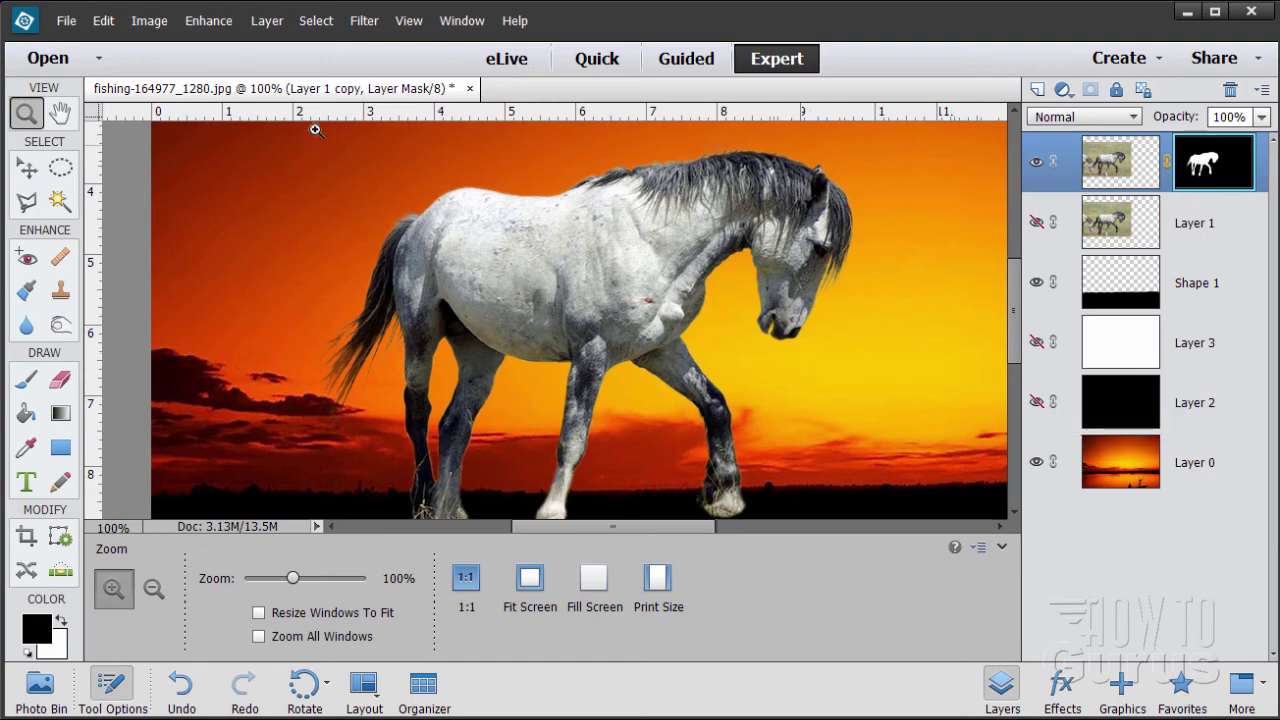
- Float the document in its own enlarged window and show the whole image at 66.67% zoom
{"action": "left_click_drag", "start_coordinate": [305, 95], "coordinate": [375, 55]}
{"action": "left_click_drag", "start_coordinate": [1061, 487], "coordinate": [1089, 692]}
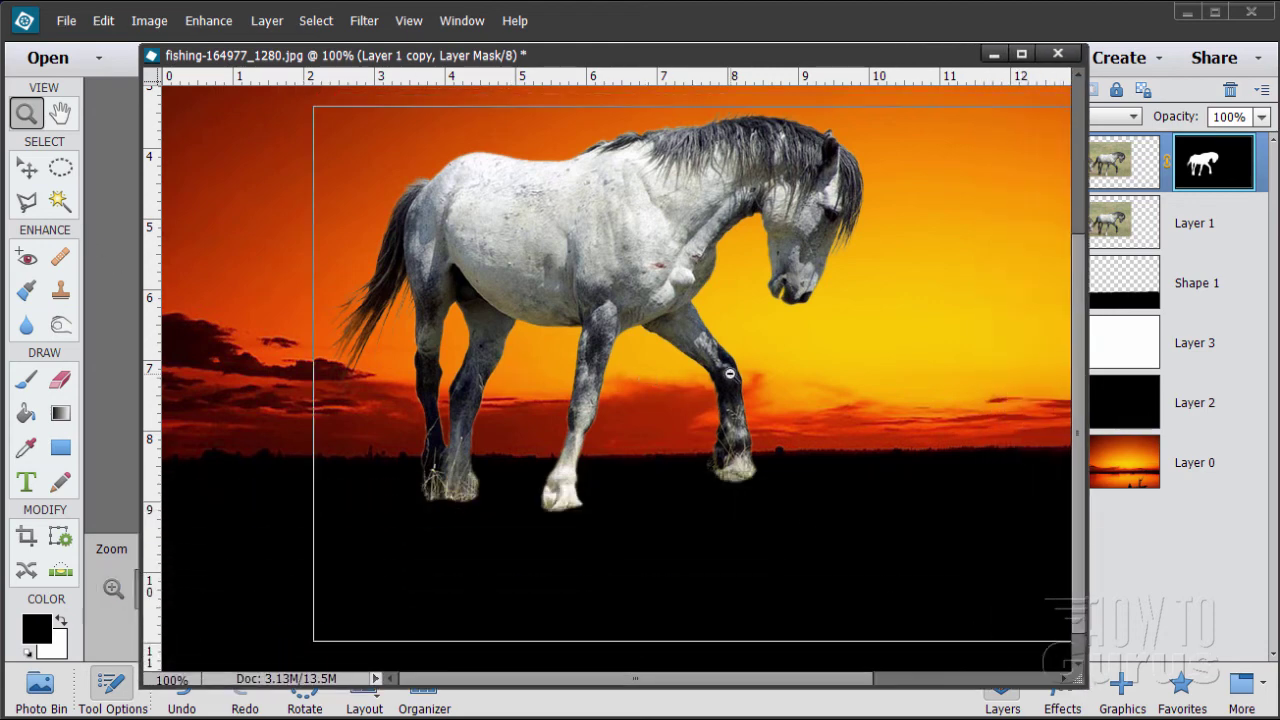
{"action": "left_click", "coordinate": [738, 376], "text": "alt"}
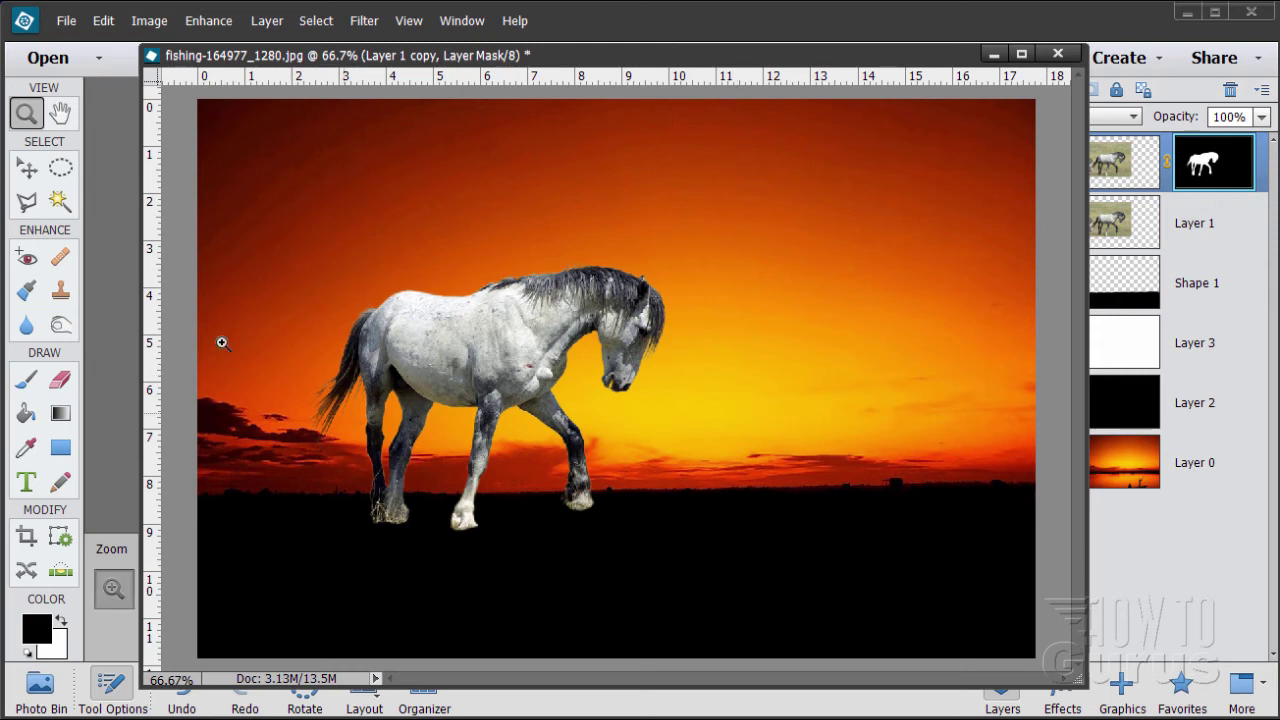
- Move the horse rightward in the picture and paint black on its mask over the unmasked photo strip at the image's left side
{"action": "left_click", "coordinate": [27, 168]}
{"action": "left_click_drag", "start_coordinate": [481, 340], "coordinate": [507, 378]}
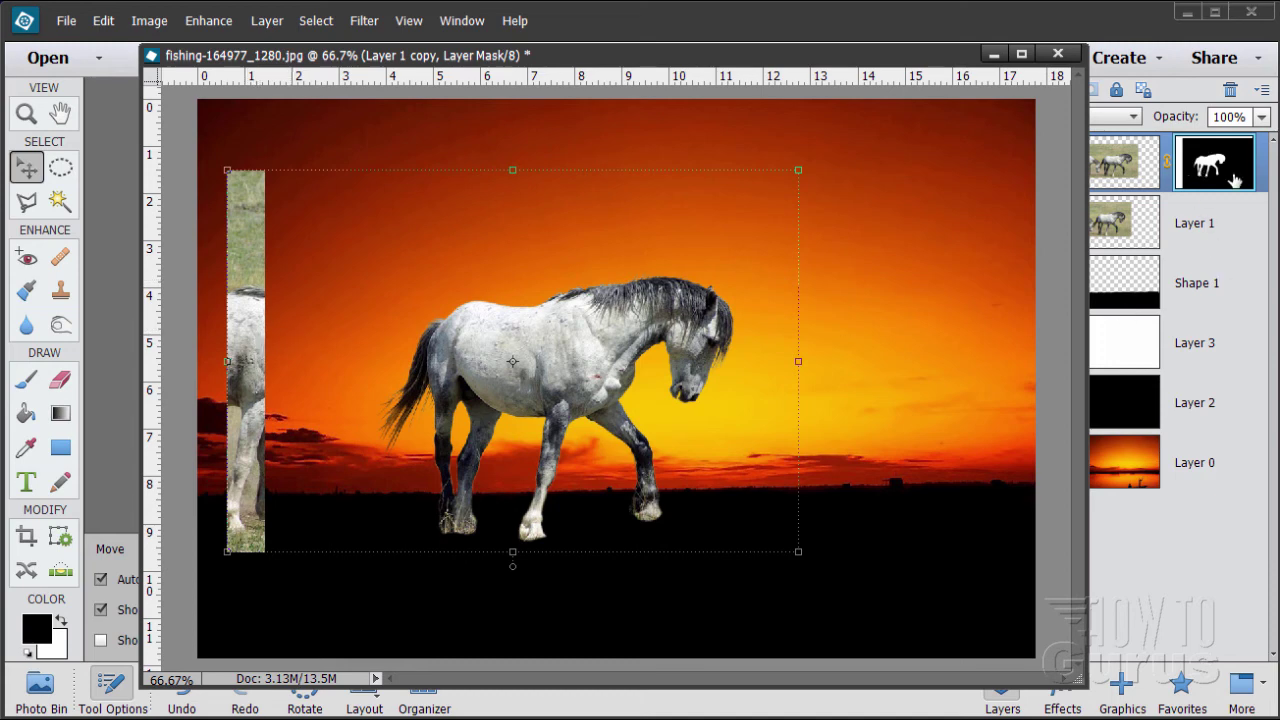
{"action": "left_click", "coordinate": [30, 382]}
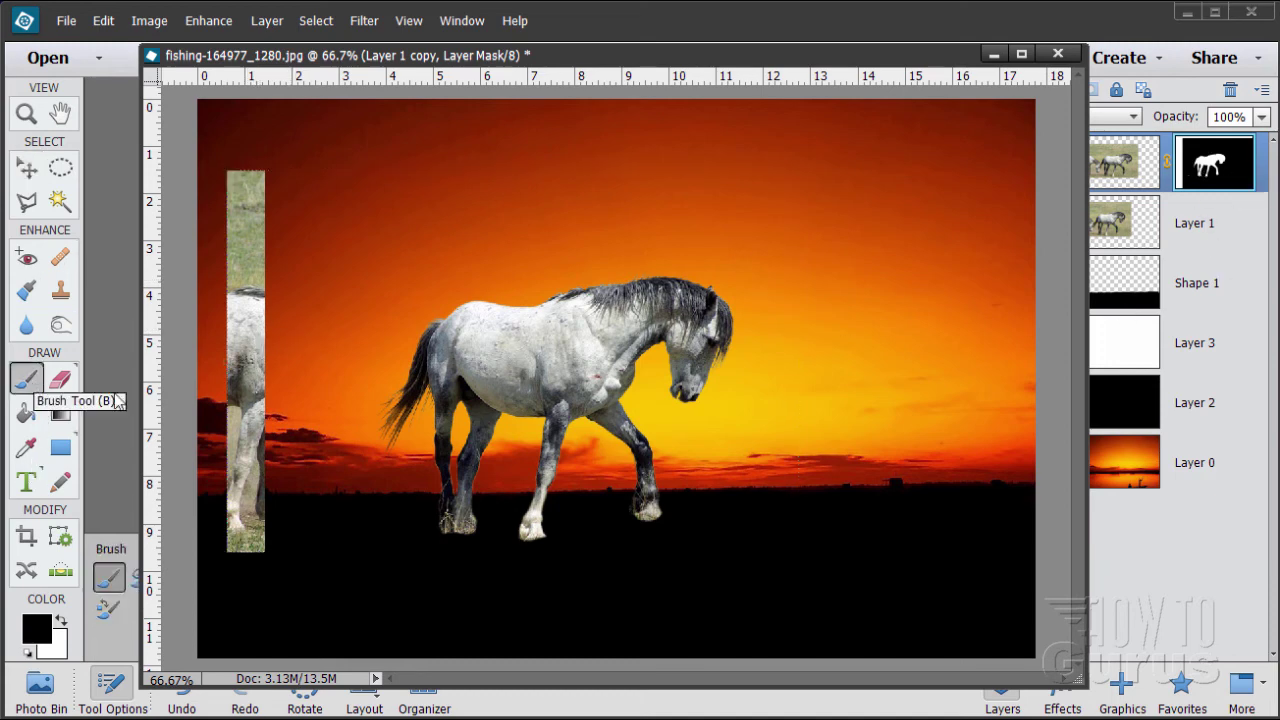
{"action": "left_click_drag", "start_coordinate": [432, 68], "coordinate": [776, 56]}
{"action": "left_click_drag", "start_coordinate": [346, 616], "coordinate": [385, 616]}
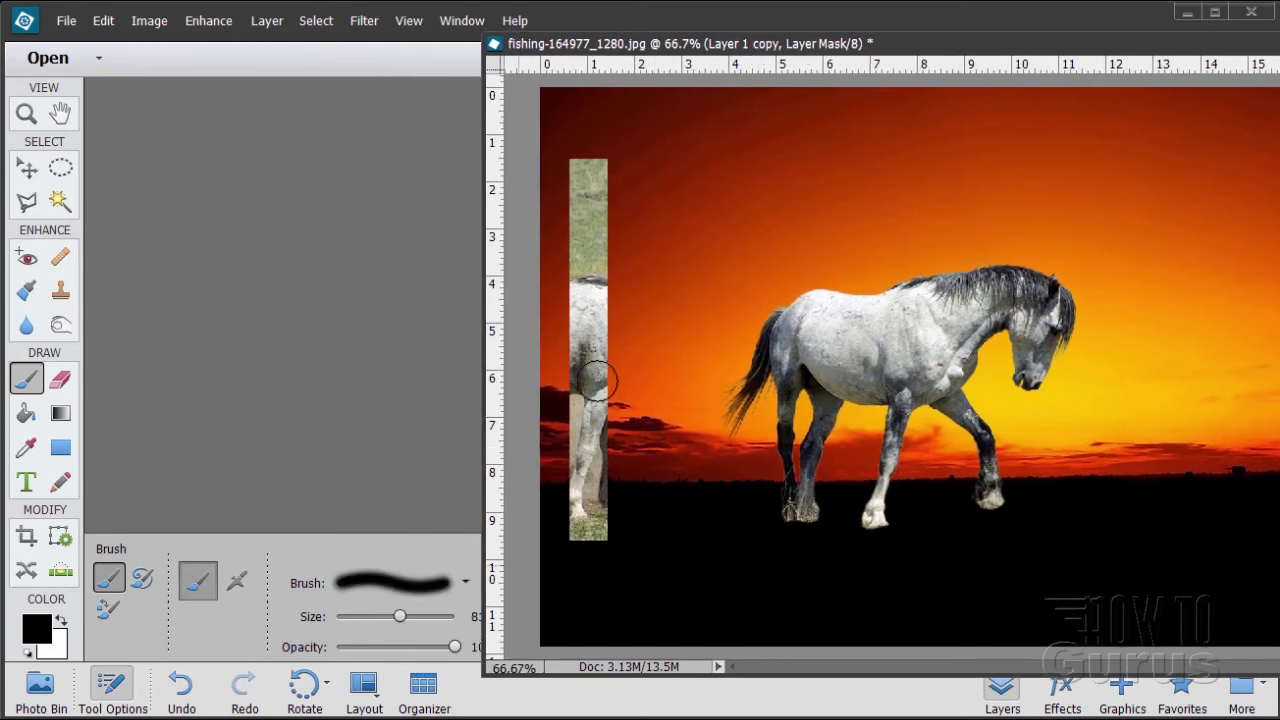
{"action": "mouse_move", "coordinate": [636, 52]}
{"action": "left_mouse_down"}
{"action": "mouse_move", "coordinate": [670, 59]}
{"action": "mouse_move", "coordinate": [462, 53]}
{"action": "left_mouse_up"}
{"action": "mouse_move", "coordinate": [443, 229]}
{"action": "left_mouse_down"}
{"action": "mouse_move", "coordinate": [418, 143]}
{"action": "mouse_move", "coordinate": [401, 151]}
{"action": "mouse_move", "coordinate": [415, 348]}
{"action": "mouse_move", "coordinate": [392, 219]}
{"action": "mouse_move", "coordinate": [417, 403]}
{"action": "mouse_move", "coordinate": [412, 532]}
{"action": "left_mouse_up"}
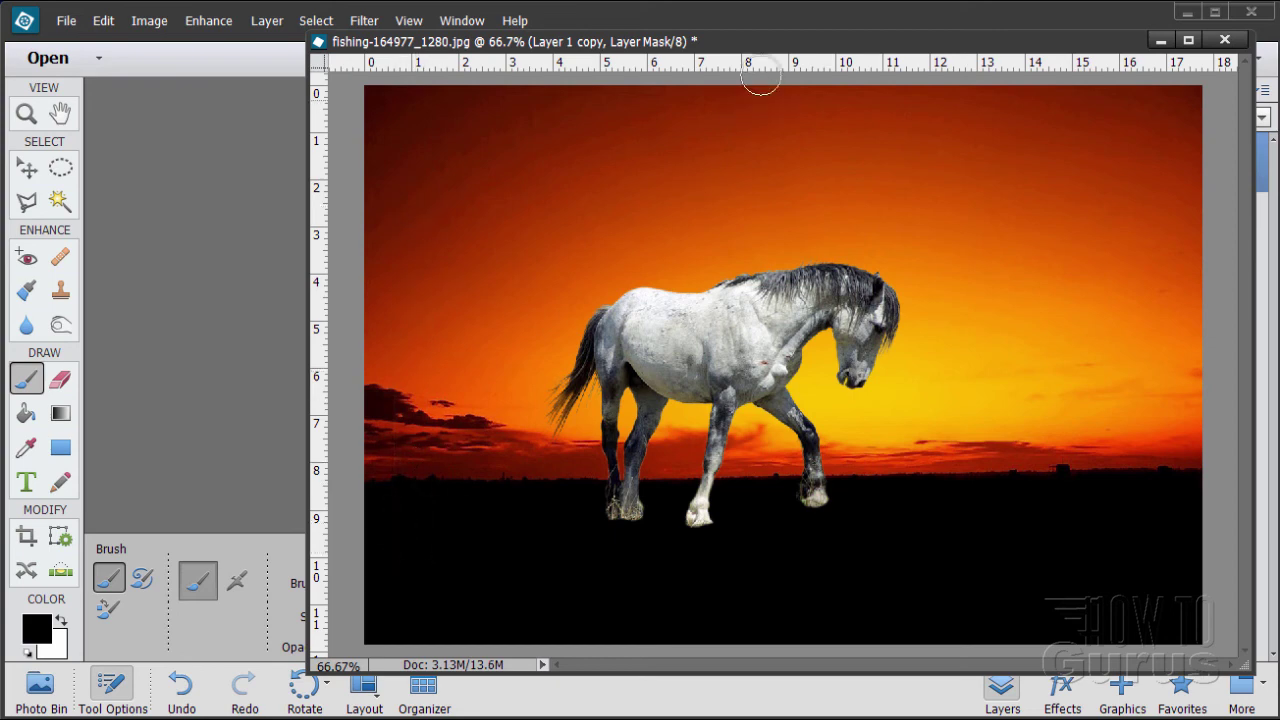
- Move the horse back to the left part of the sunset with its hooves on the black ground
{"action": "left_click_drag", "start_coordinate": [700, 42], "coordinate": [514, 35]}
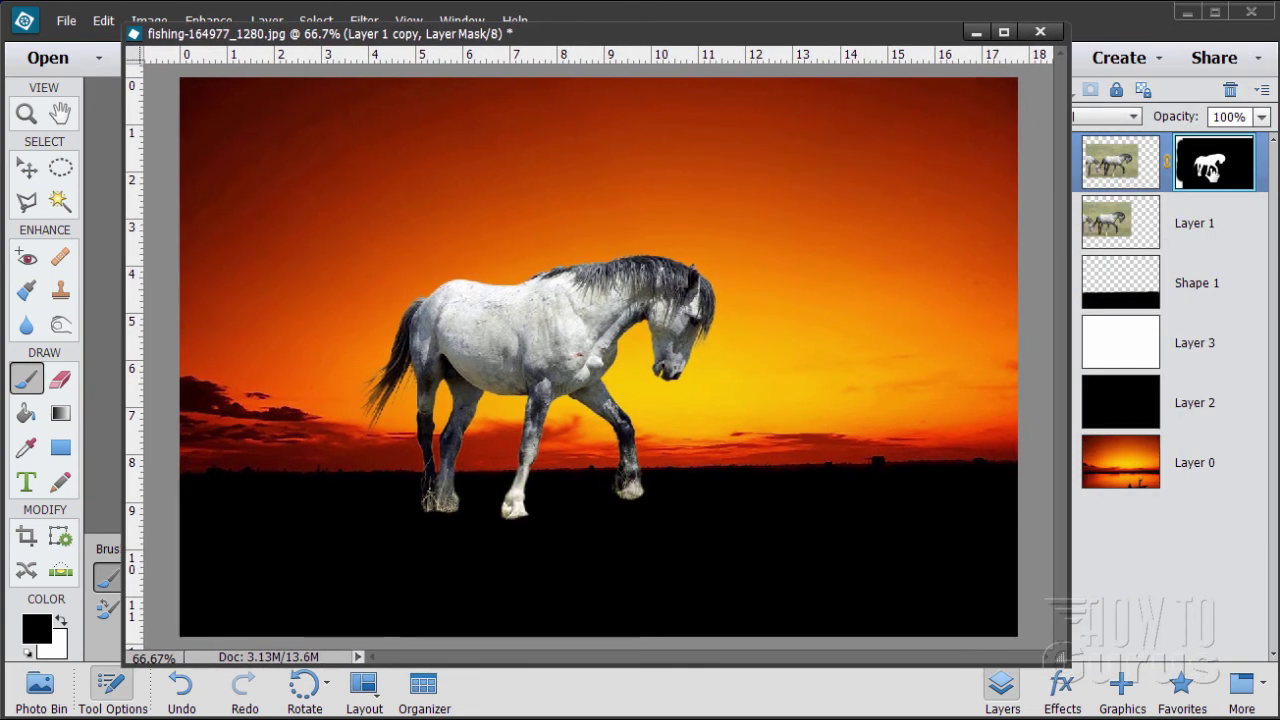
{"action": "left_click", "coordinate": [28, 170]}
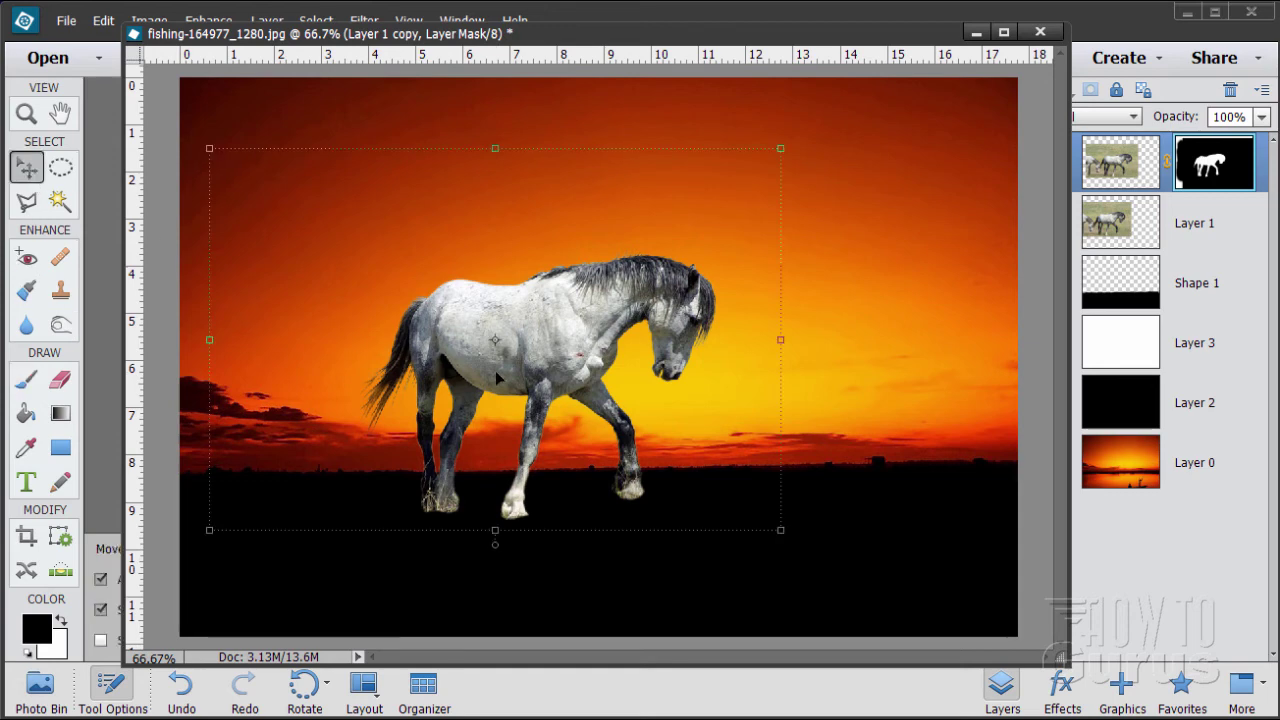
{"action": "left_click_drag", "start_coordinate": [531, 374], "coordinate": [423, 372]}
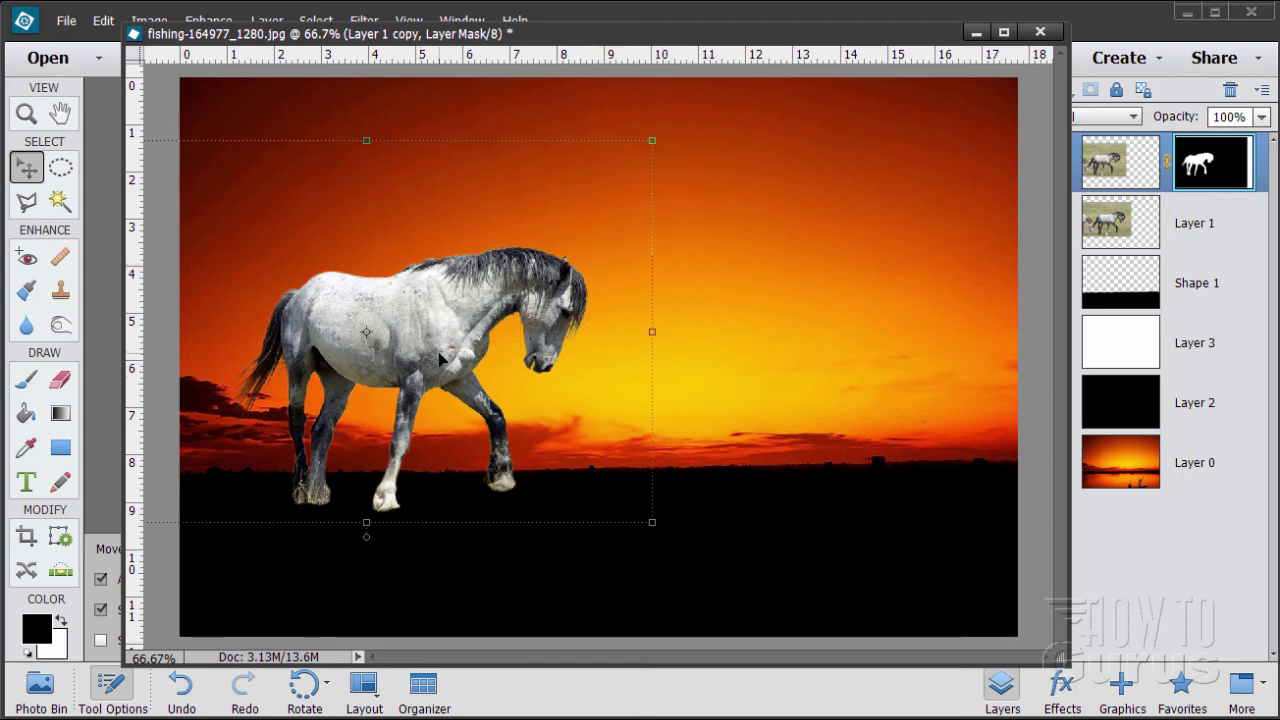
{"action": "left_click_drag", "start_coordinate": [440, 360], "coordinate": [410, 366]}
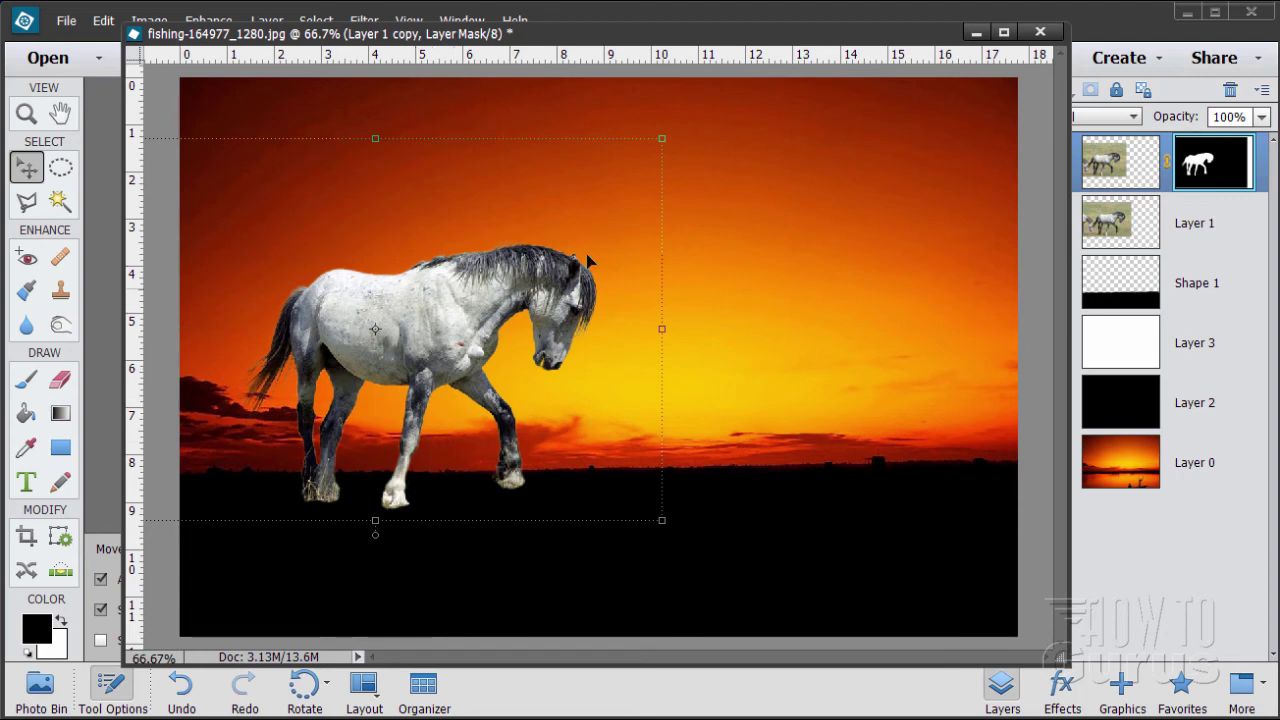
- Shrink and reposition the document window to uncover the layer stack, and make the Layer 1 copy image active instead of its mask
{"action": "left_click_drag", "start_coordinate": [807, 40], "coordinate": [740, 38]}
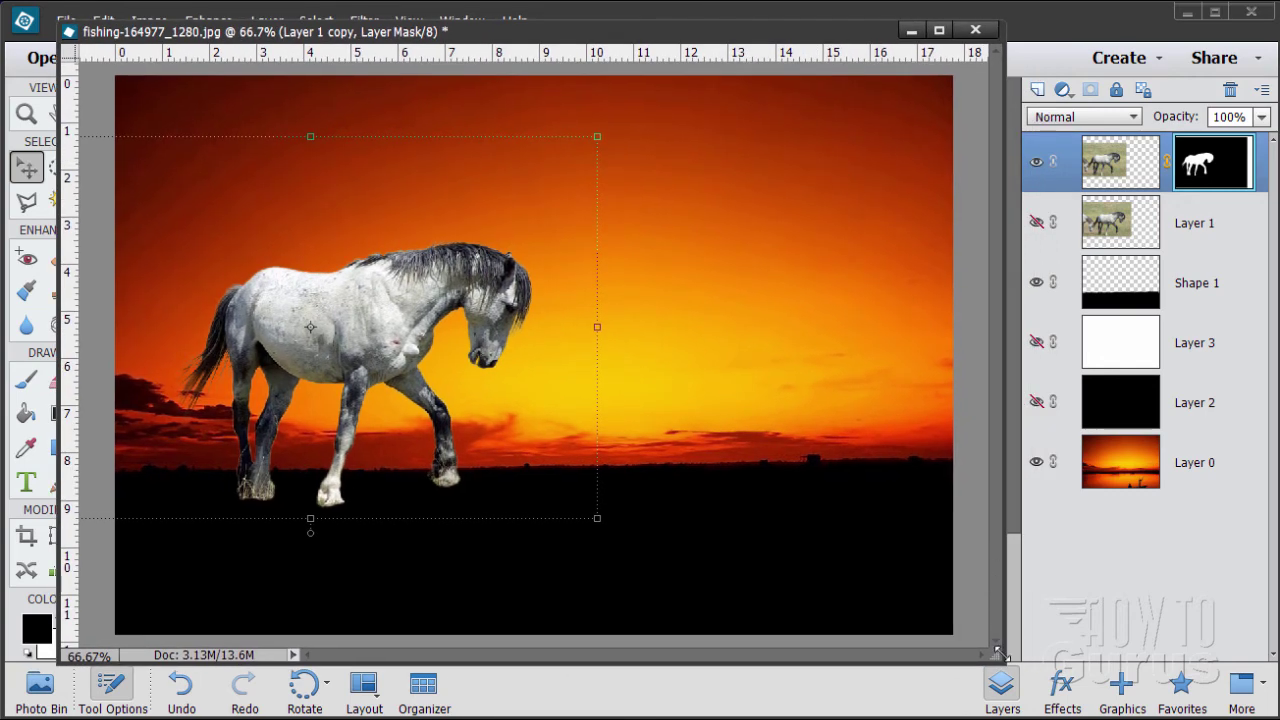
{"action": "left_click_drag", "start_coordinate": [997, 652], "coordinate": [915, 658]}
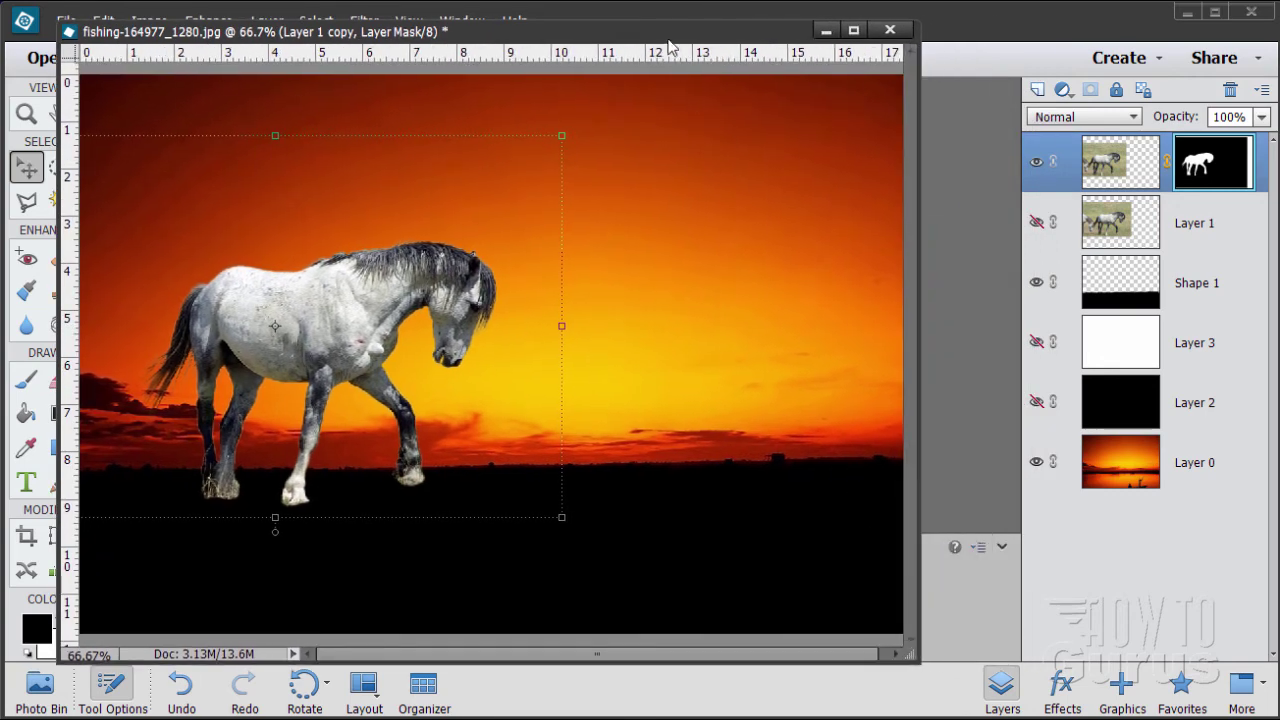
{"action": "left_click_drag", "start_coordinate": [668, 41], "coordinate": [709, 48]}
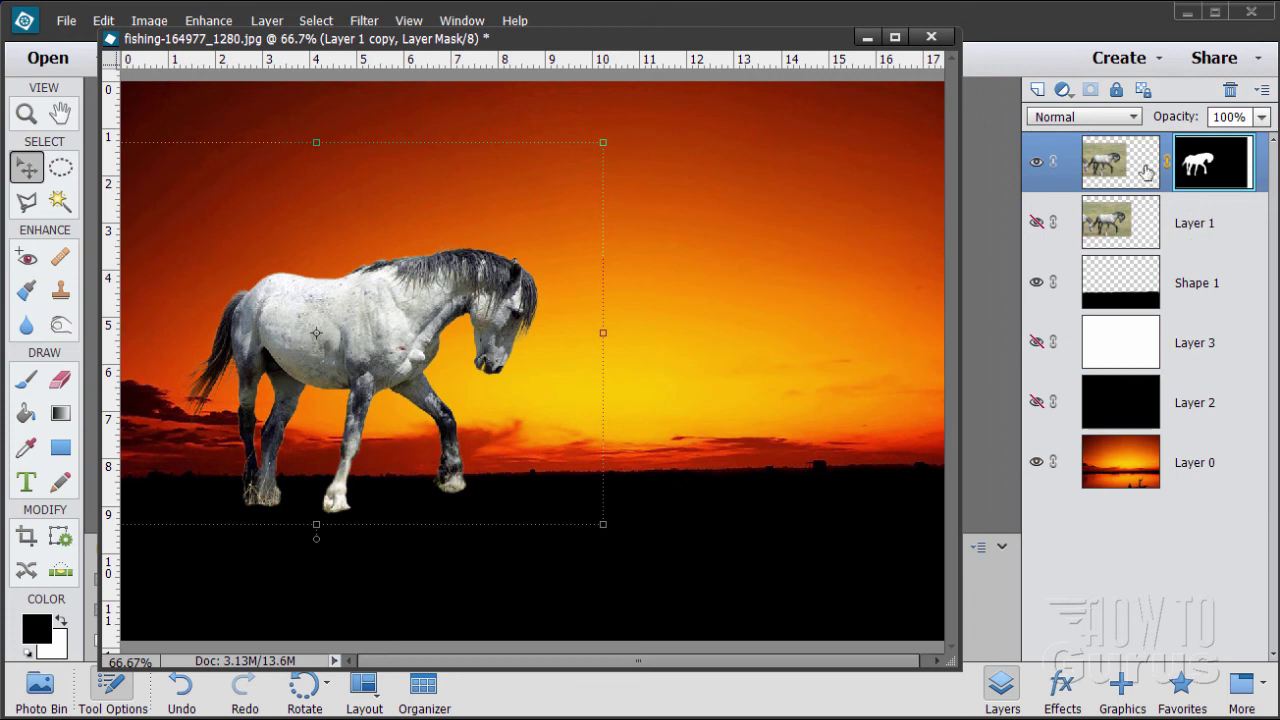
{"action": "left_click", "coordinate": [1118, 180]}
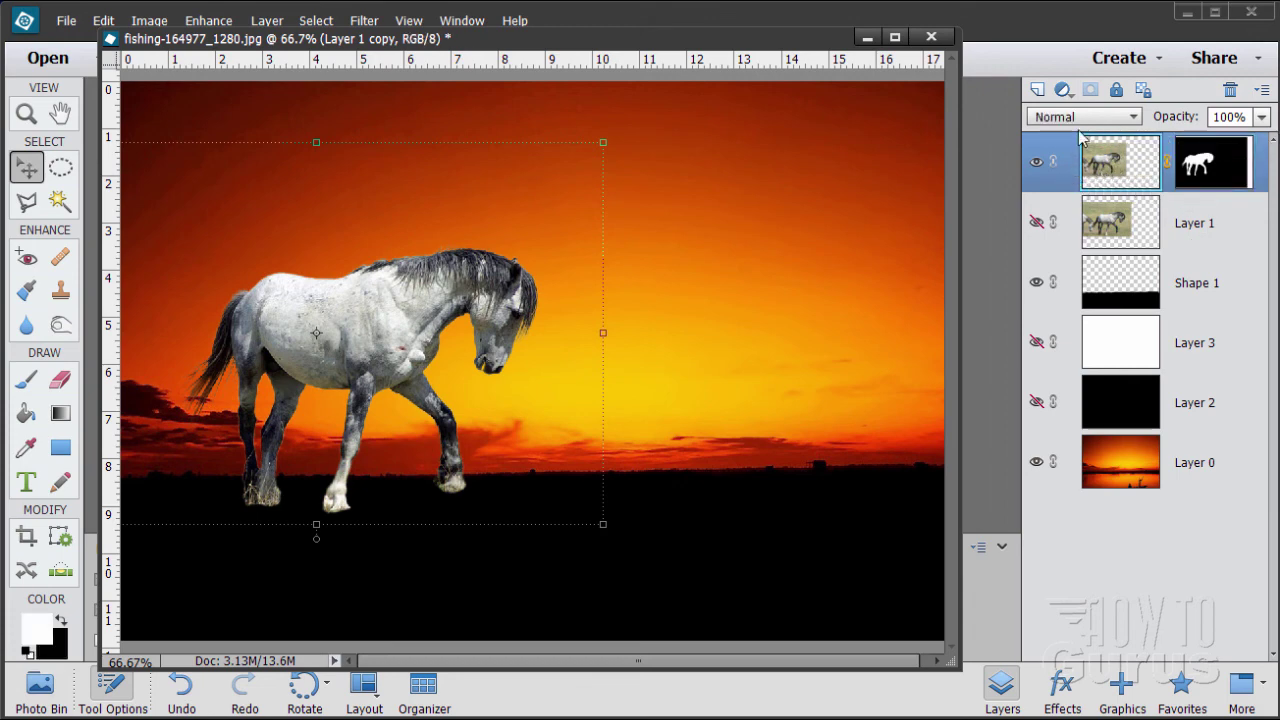
- Add a new layer above the masked horse layer and fill it entirely with black using the Paint Bucket
{"action": "key", "text": "ctrl+shift+alt+n"}
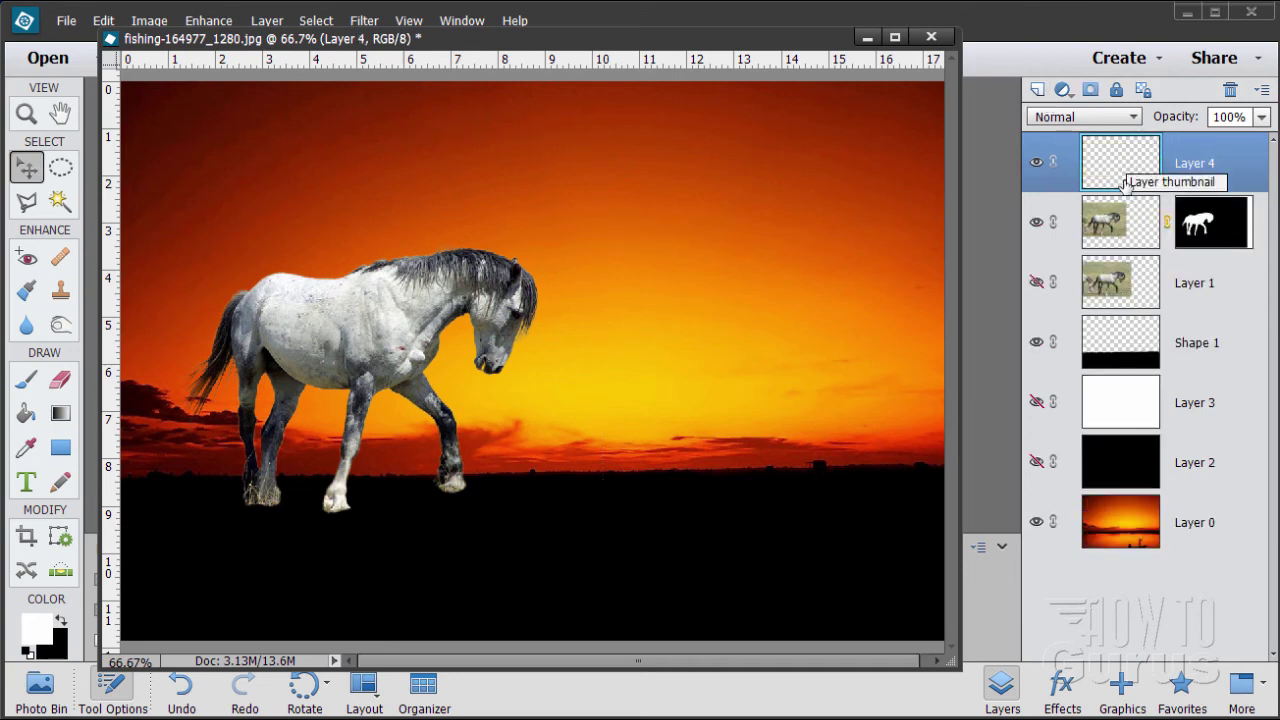
{"action": "left_click", "coordinate": [62, 623]}
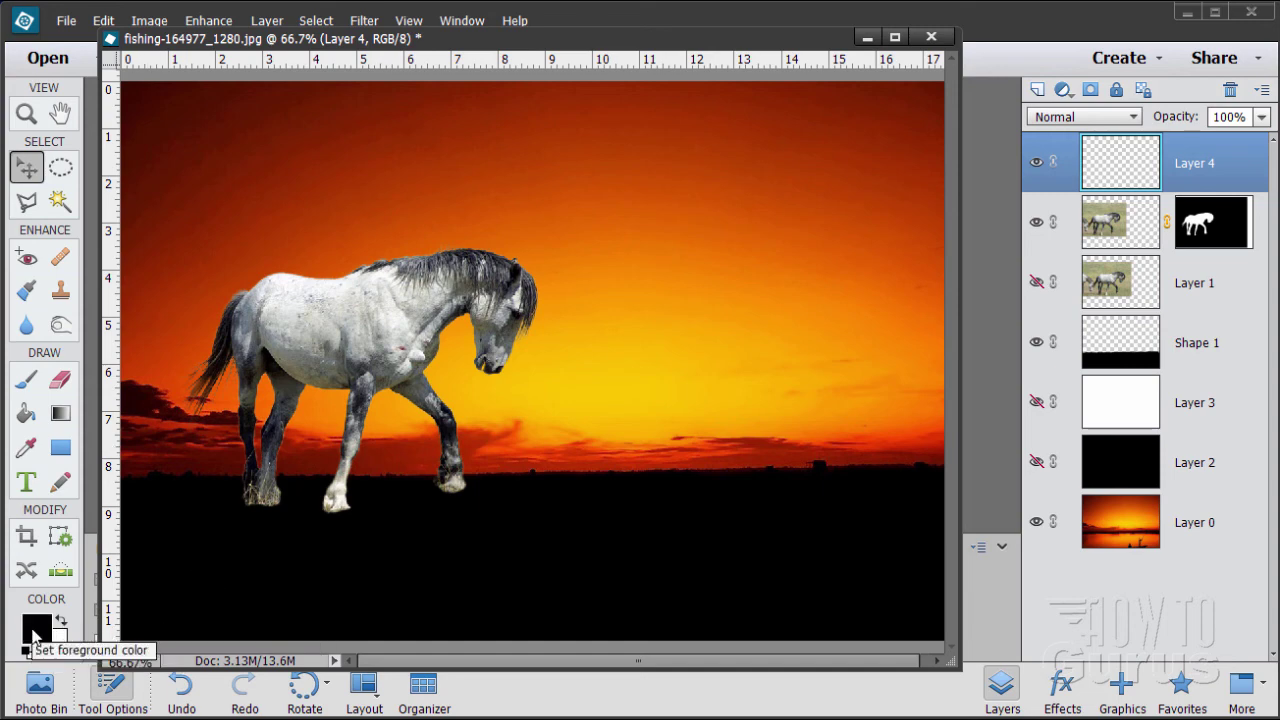
{"action": "left_click", "coordinate": [26, 412]}
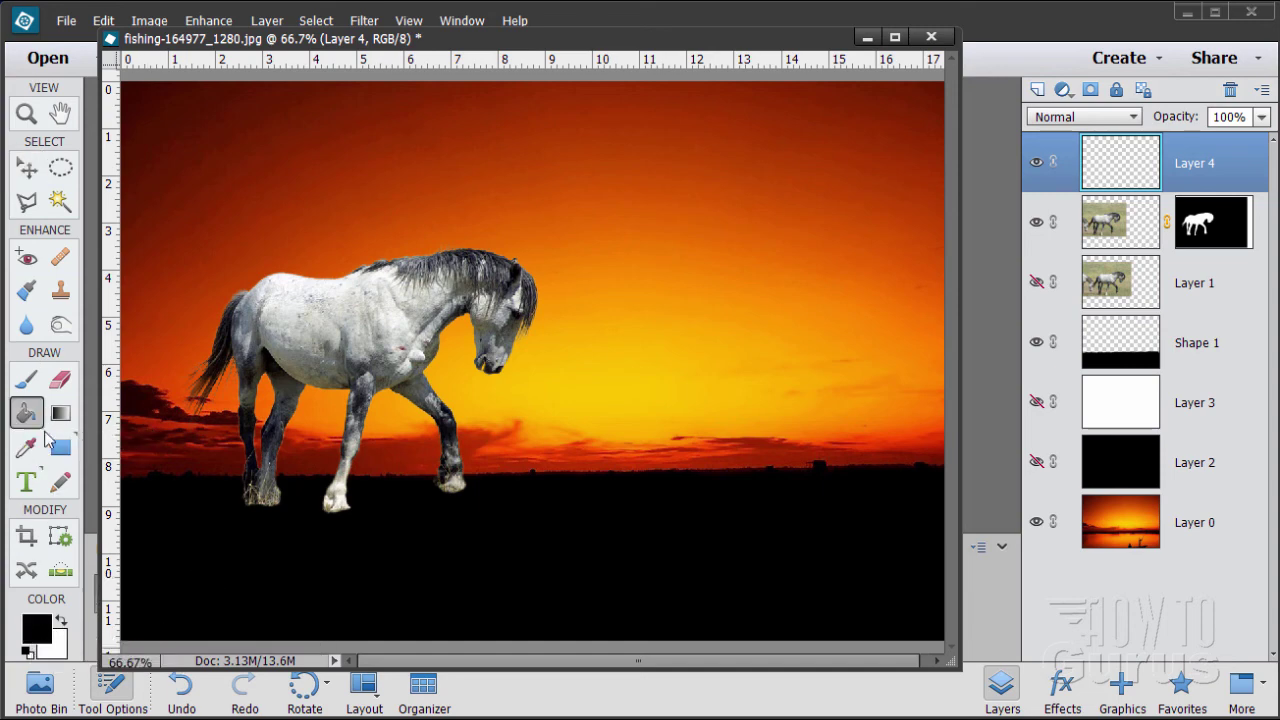
{"action": "left_click", "coordinate": [647, 352]}
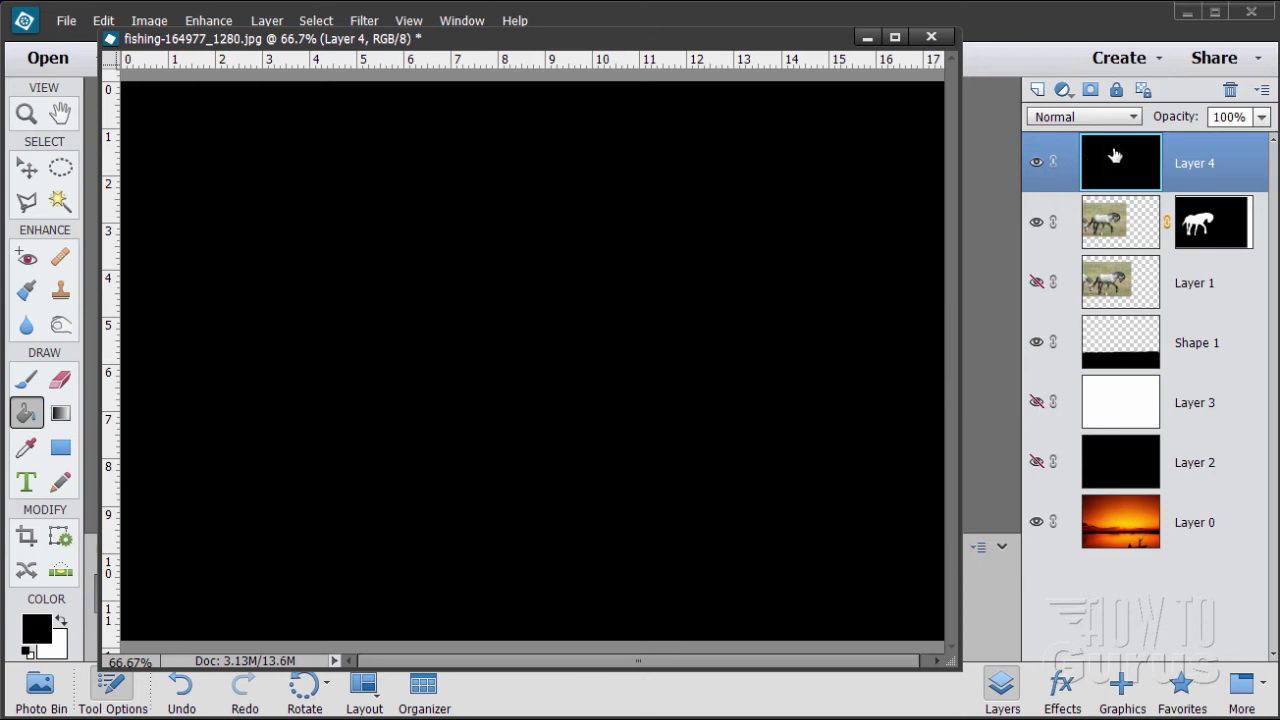
- Copy the horse-shaped layer mask from Layer 1 copy onto the black-filled layer above it
{"action": "left_click", "coordinate": [37, 179]}
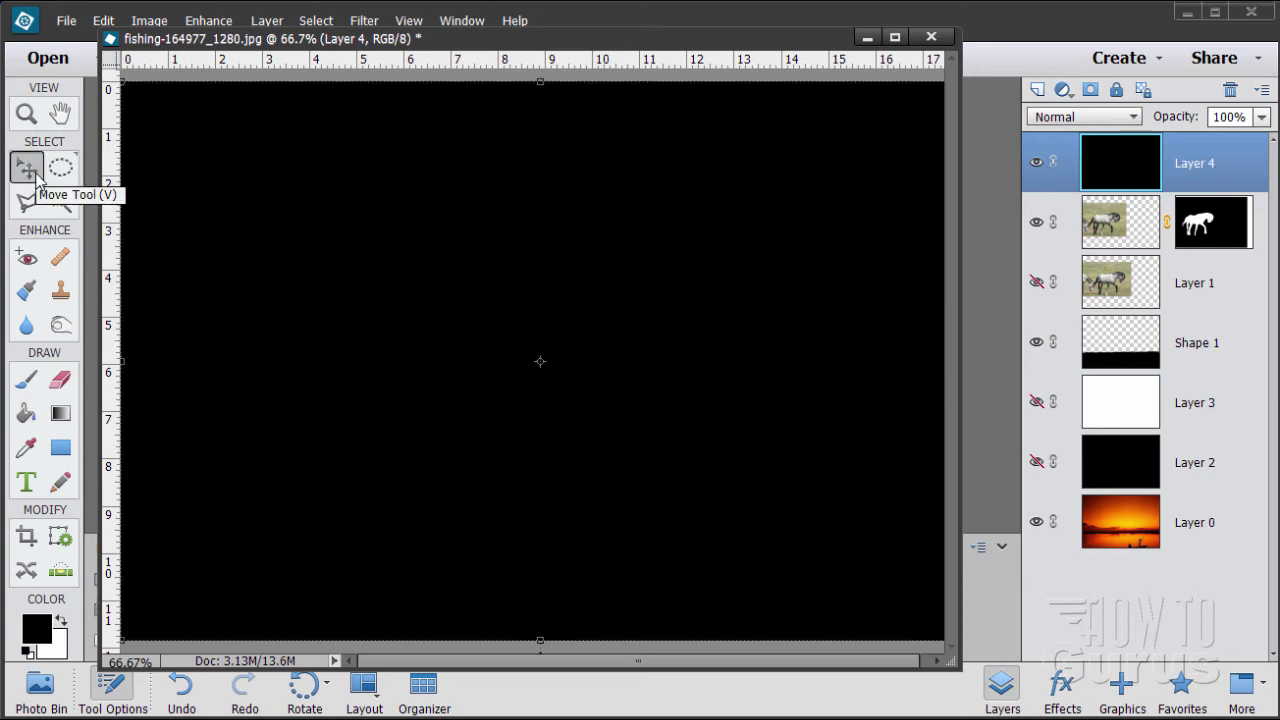
{"action": "left_click", "coordinate": [1222, 232]}
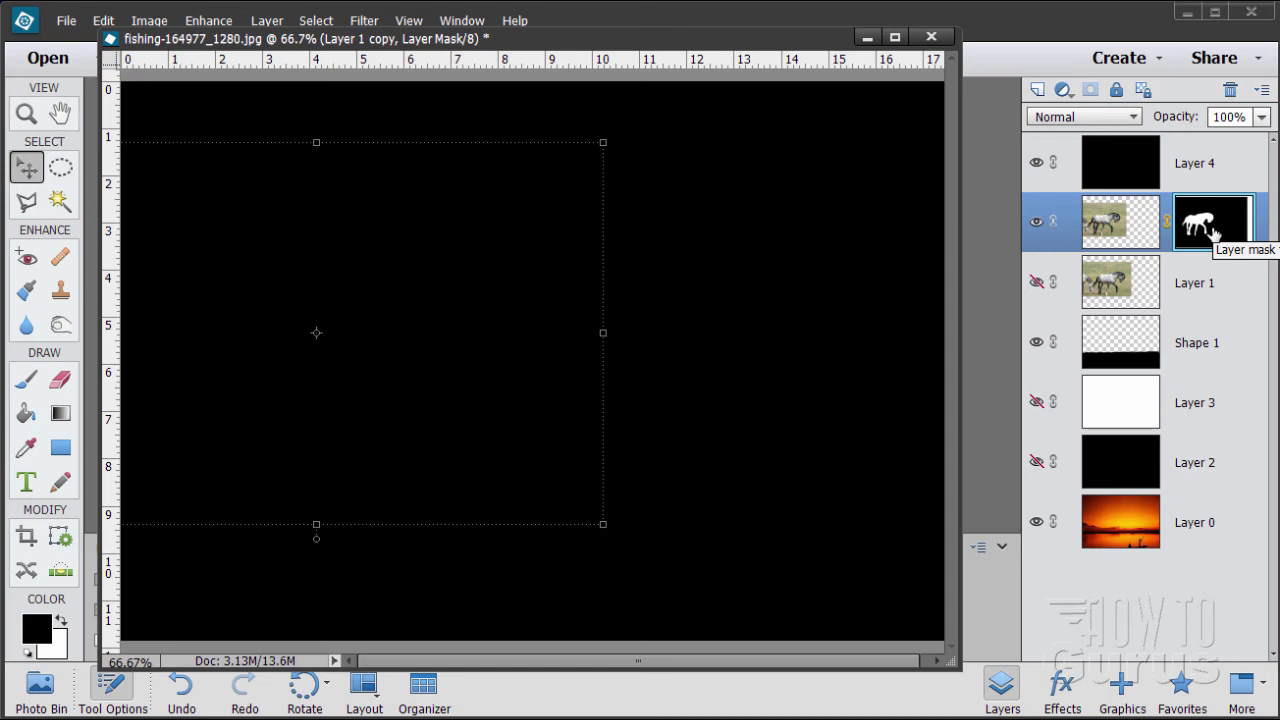
{"action": "left_click_drag", "start_coordinate": [1214, 232], "coordinate": [1214, 166]}
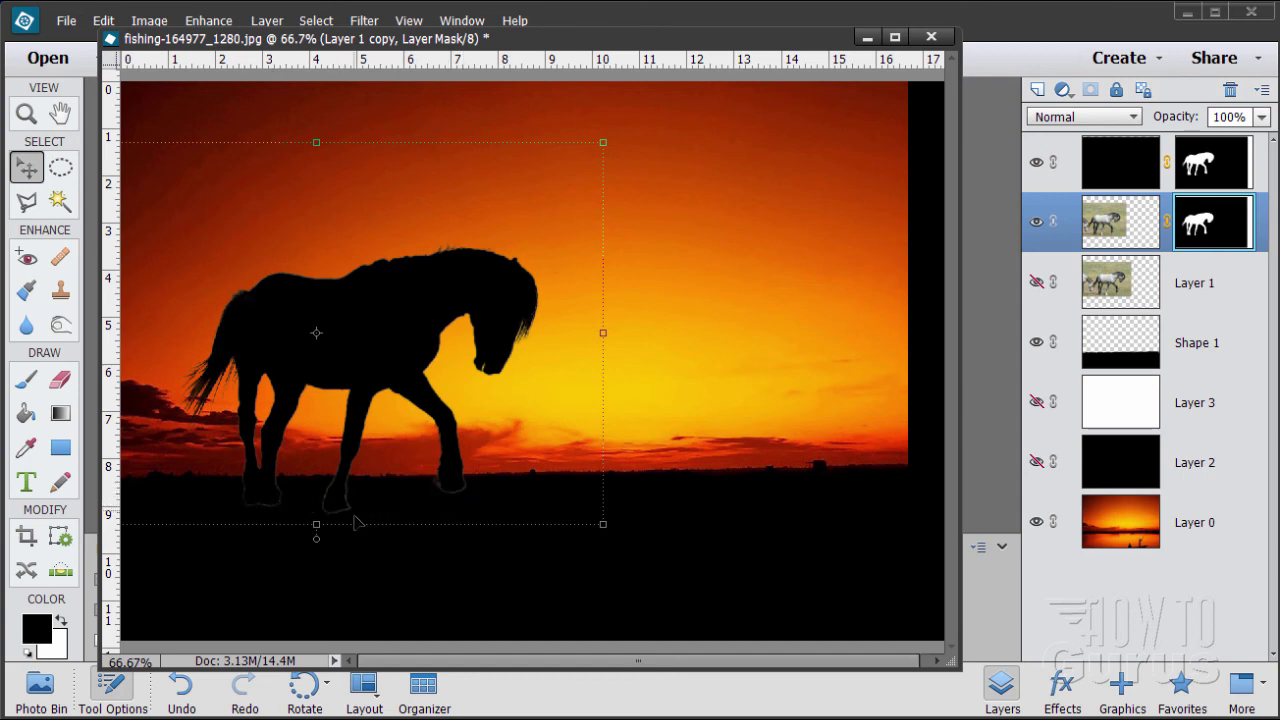
- Inspect the silhouette's hoof outlines at 200% zoom and hide the Layer 1 copy horse photo beneath the black layer
{"action": "left_click", "coordinate": [22, 117]}
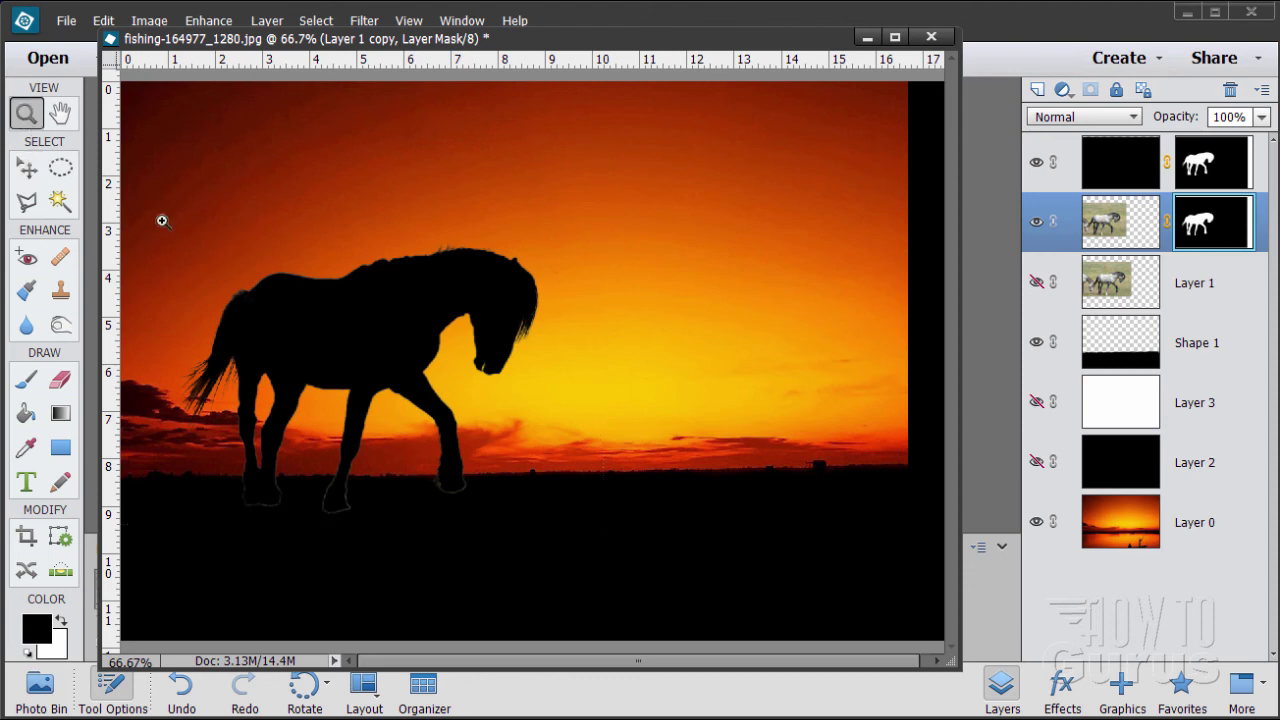
{"action": "left_click", "coordinate": [300, 522]}
{"action": "left_click", "coordinate": [272, 529]}
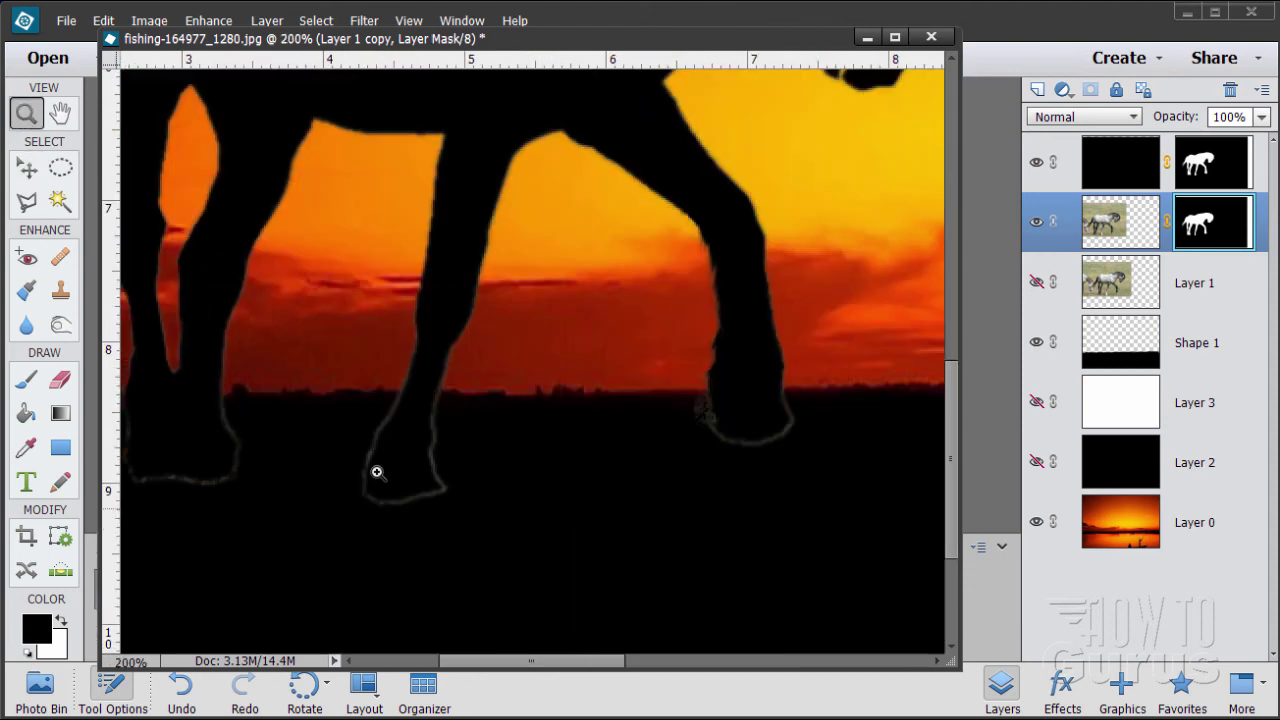
{"action": "left_click_drag", "start_coordinate": [588, 660], "coordinate": [570, 668]}
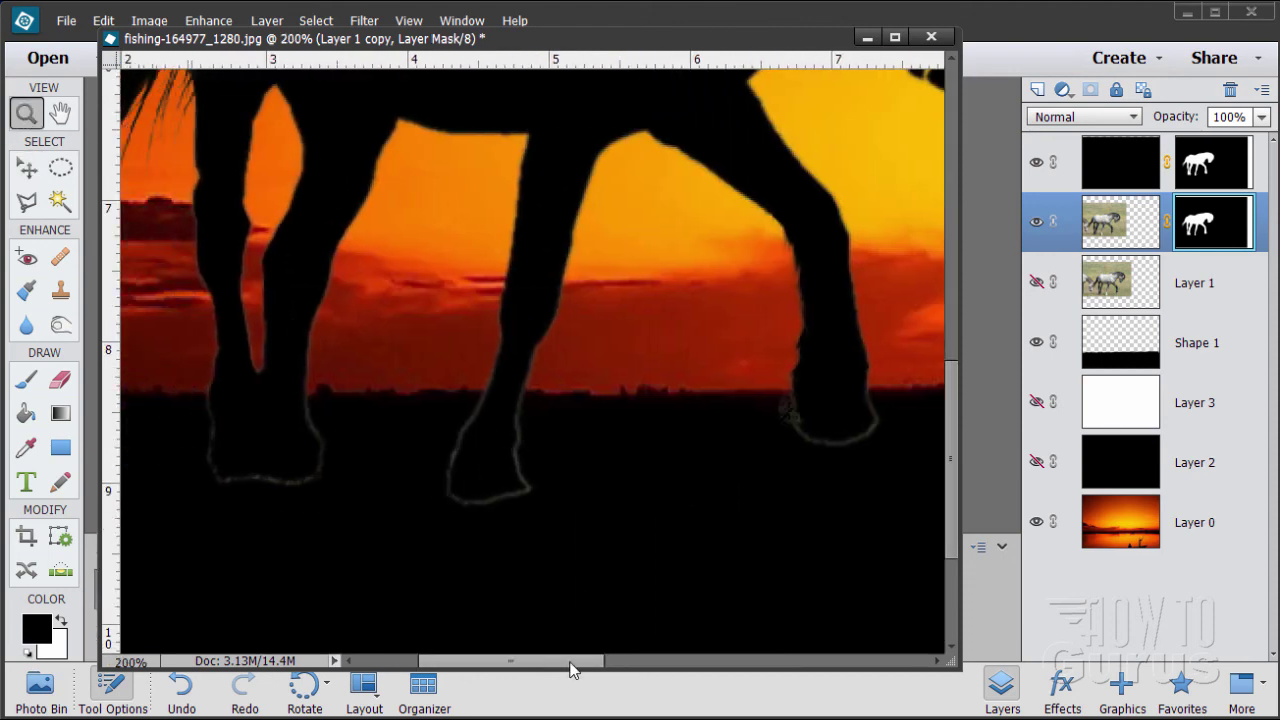
{"action": "left_click", "coordinate": [1216, 175]}
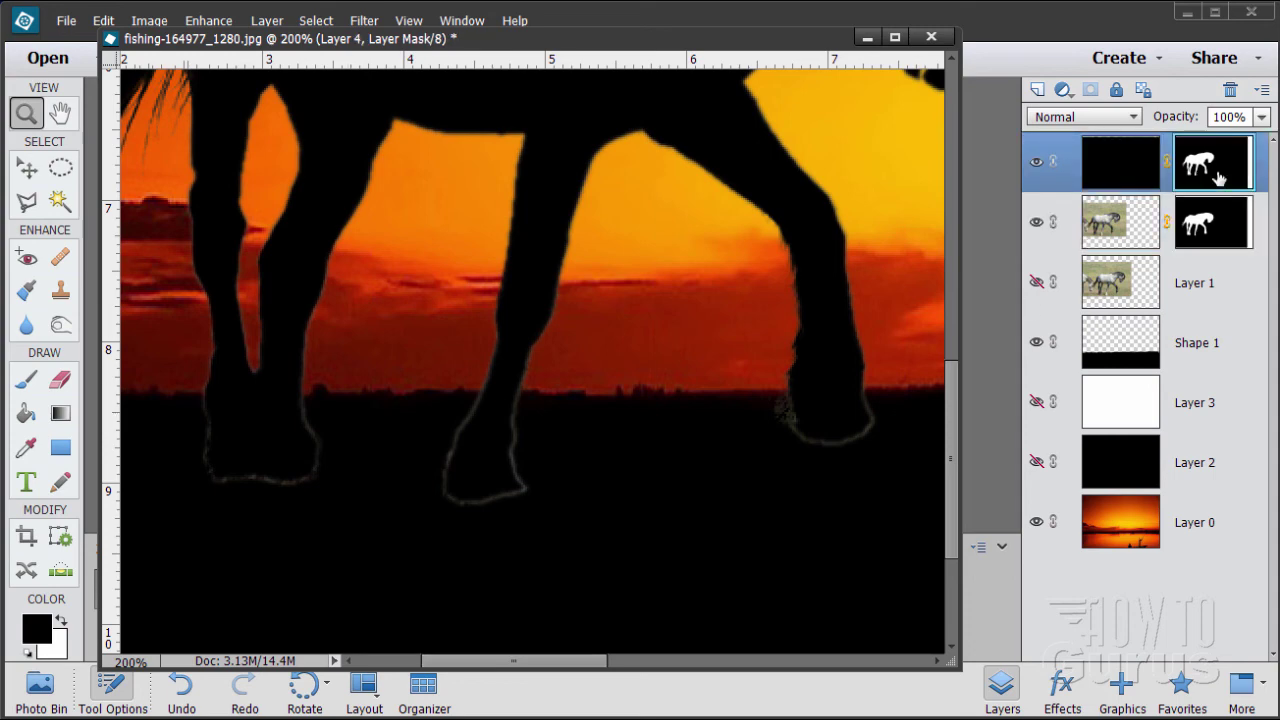
{"action": "left_click", "coordinate": [1036, 222]}
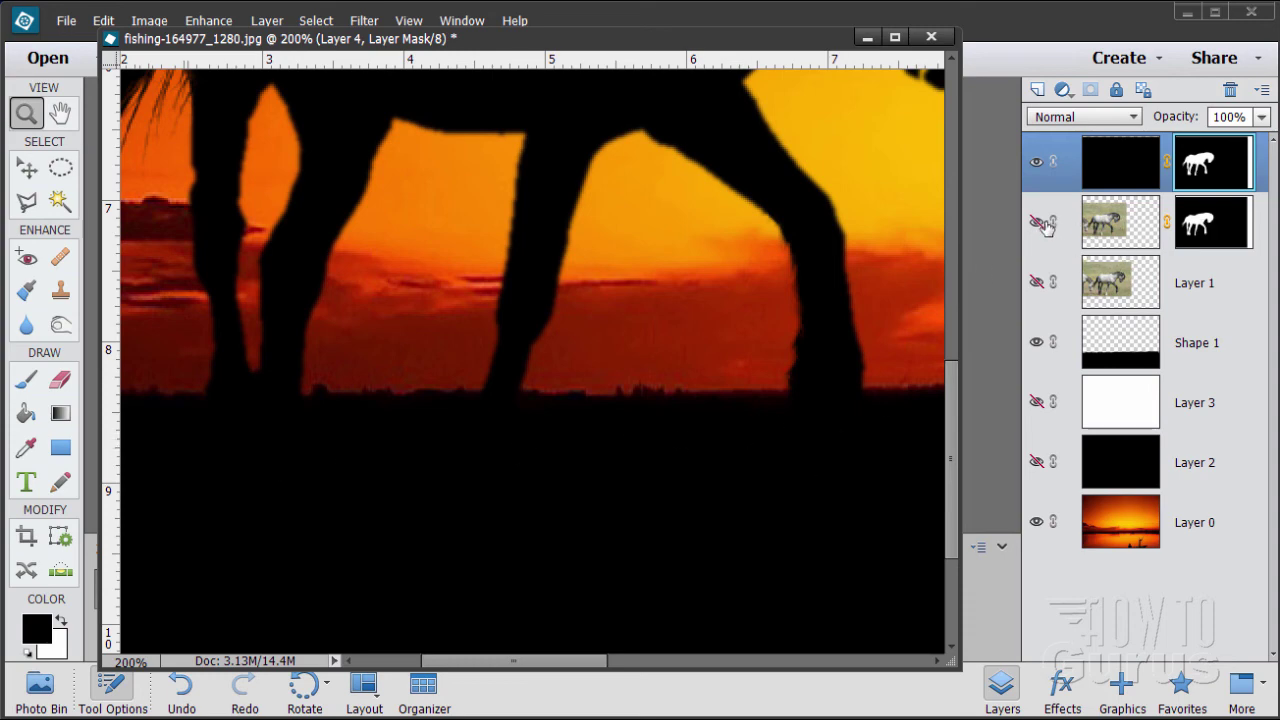
{"action": "left_click", "coordinate": [1040, 222]}
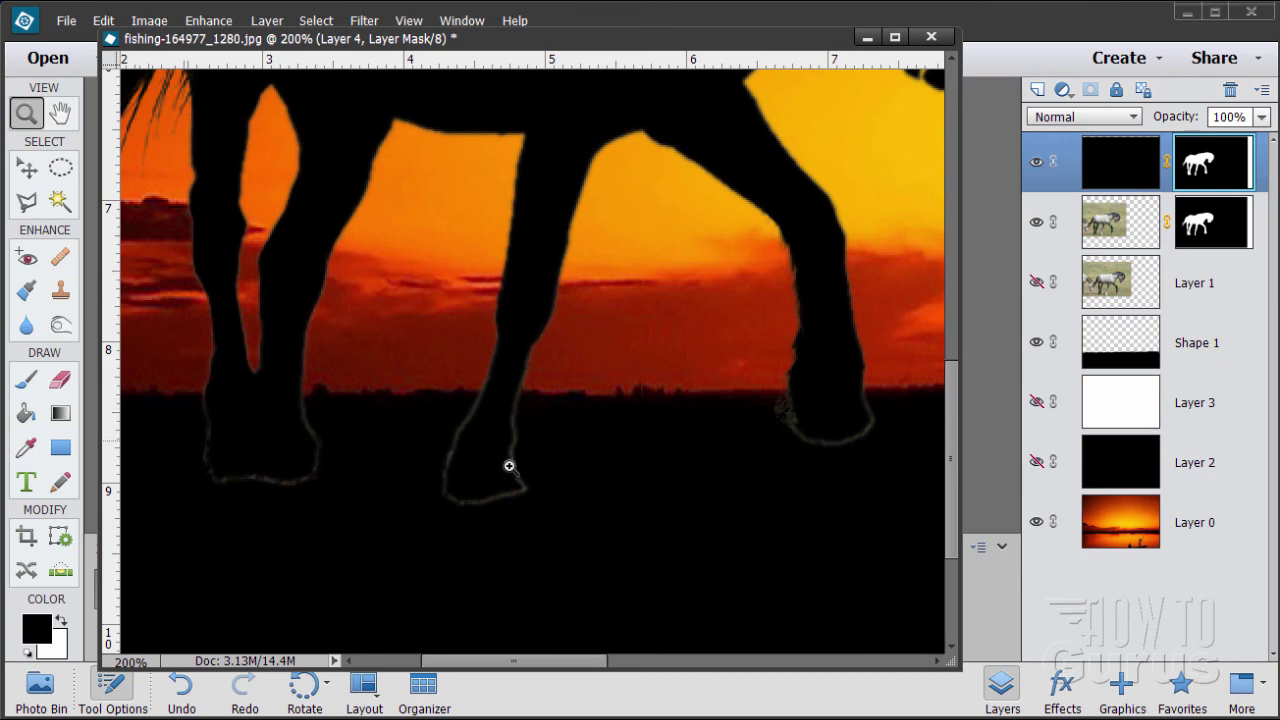
{"action": "left_click", "coordinate": [1036, 222]}
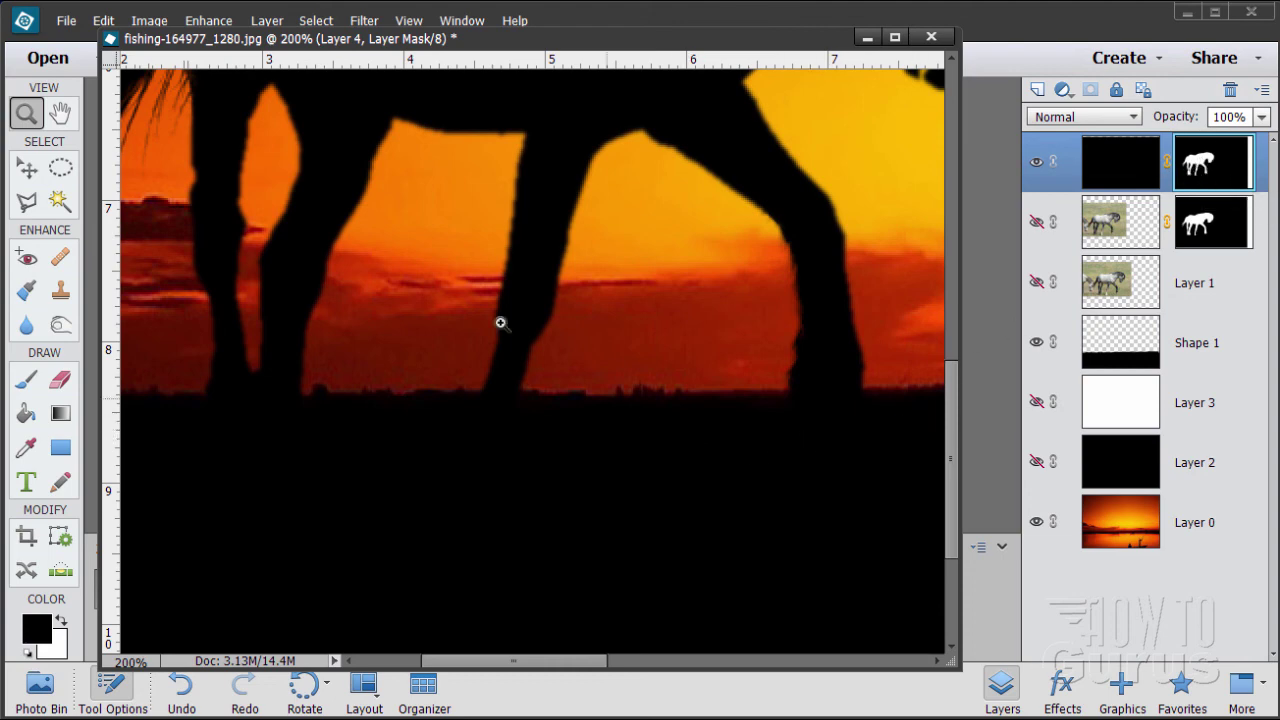
- Paint black with the Brush on the silhouette layer's mask over the unmasked black strip along the image's right side
{"action": "left_click", "coordinate": [472, 297], "text": "alt"}
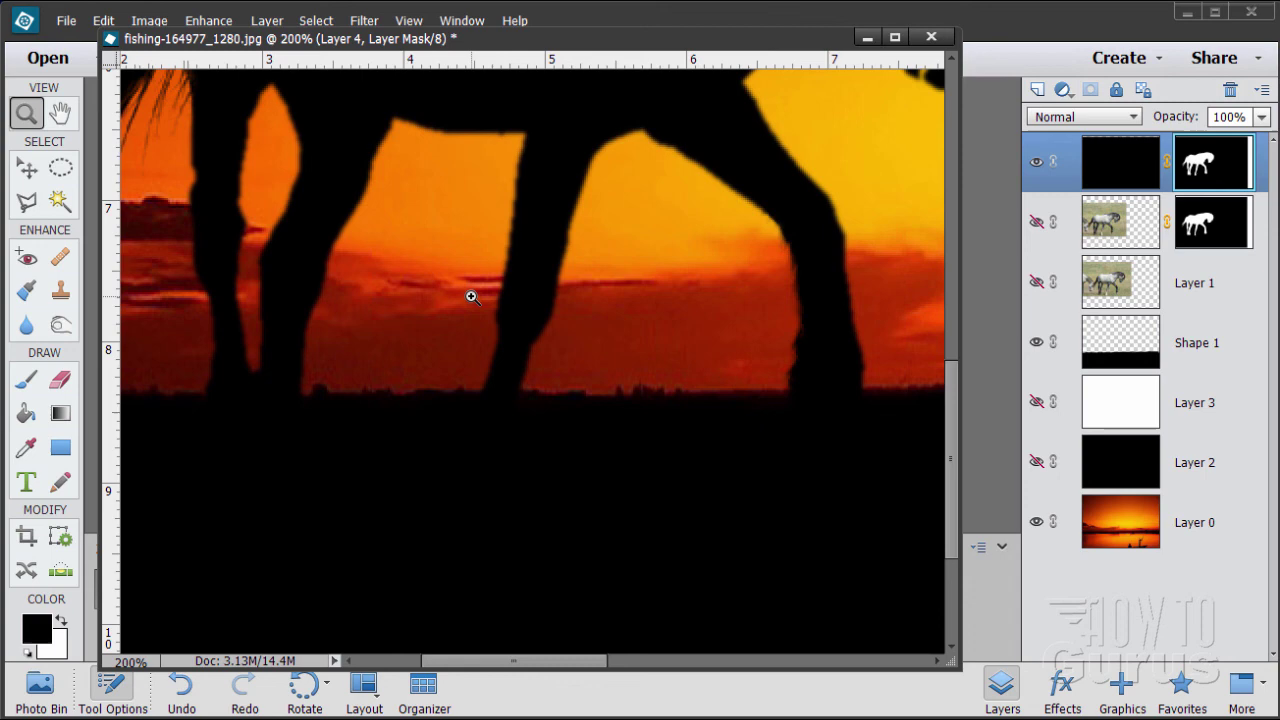
{"action": "left_click", "coordinate": [564, 312], "text": "alt"}
{"action": "left_click", "coordinate": [566, 315], "text": "alt"}
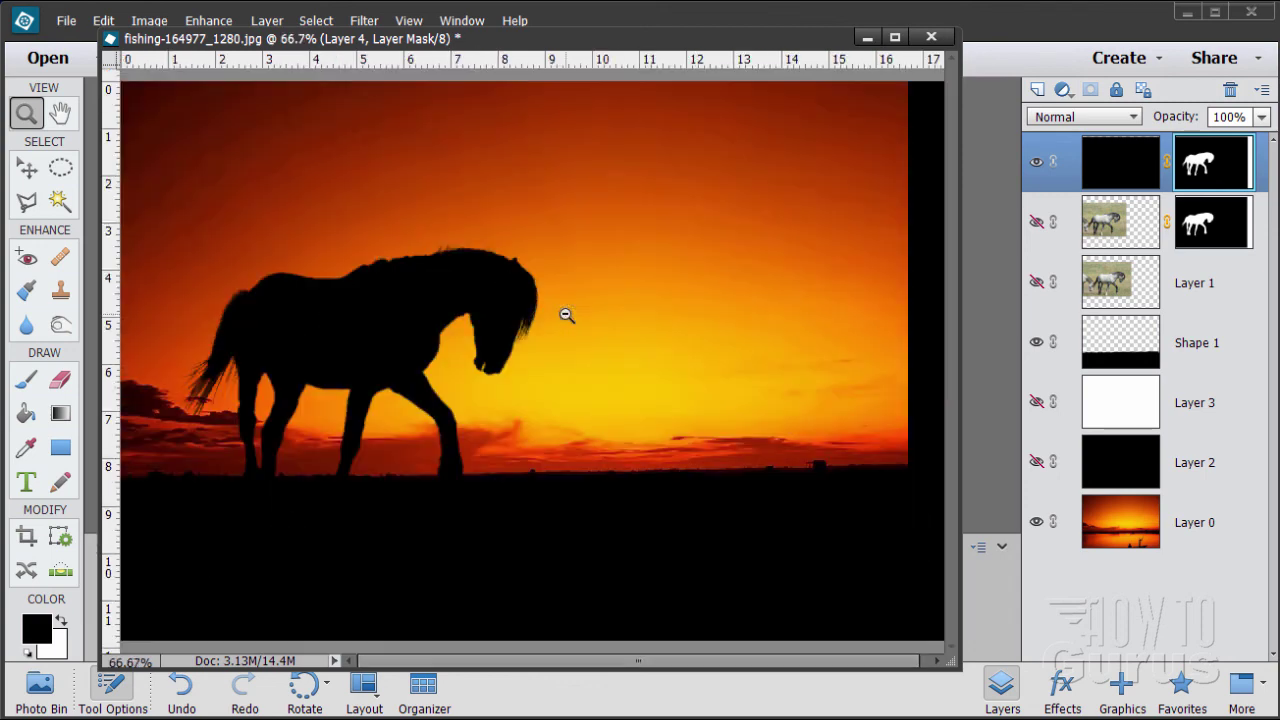
{"action": "left_click", "coordinate": [566, 315], "text": "alt"}
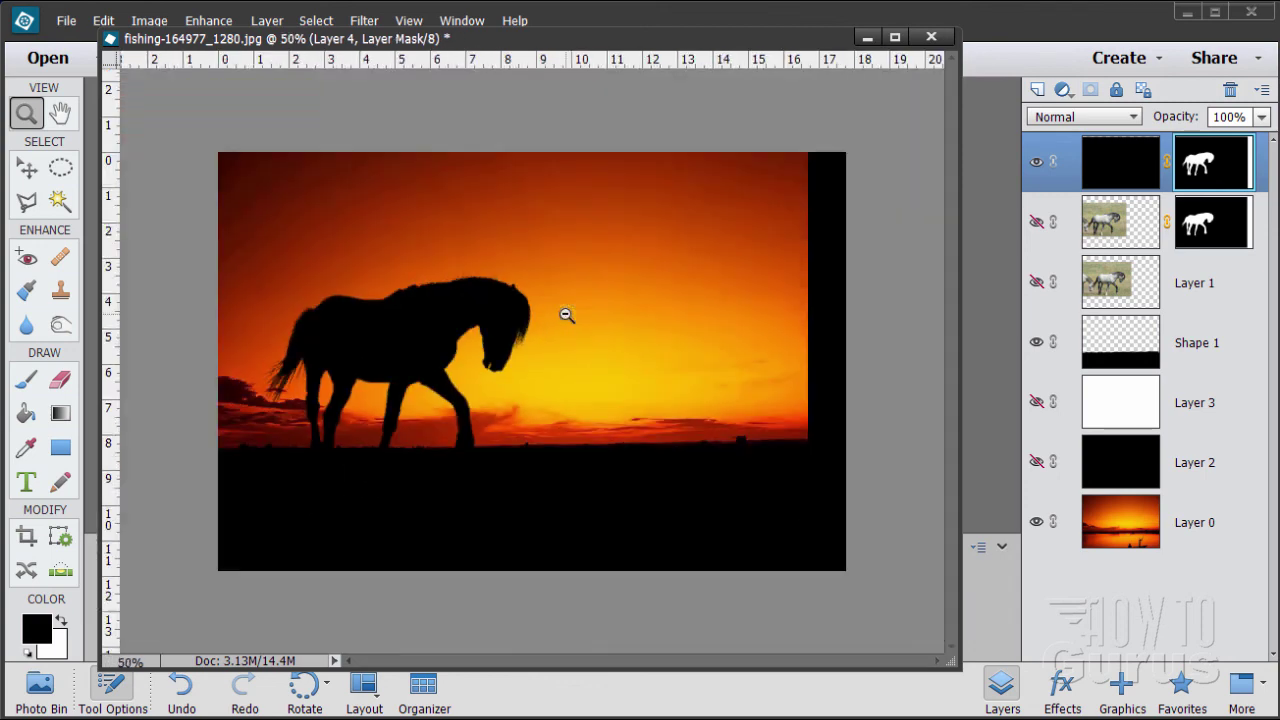
{"action": "left_click", "coordinate": [642, 345]}
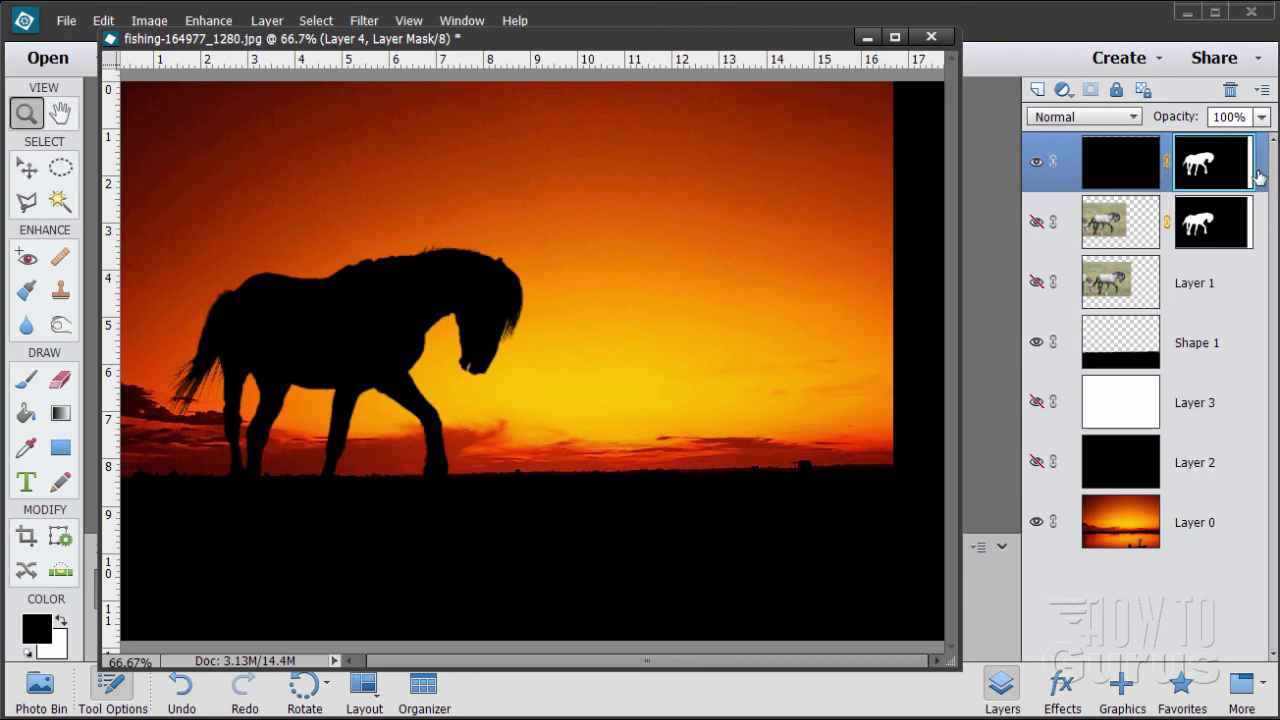
{"action": "left_click", "coordinate": [26, 378]}
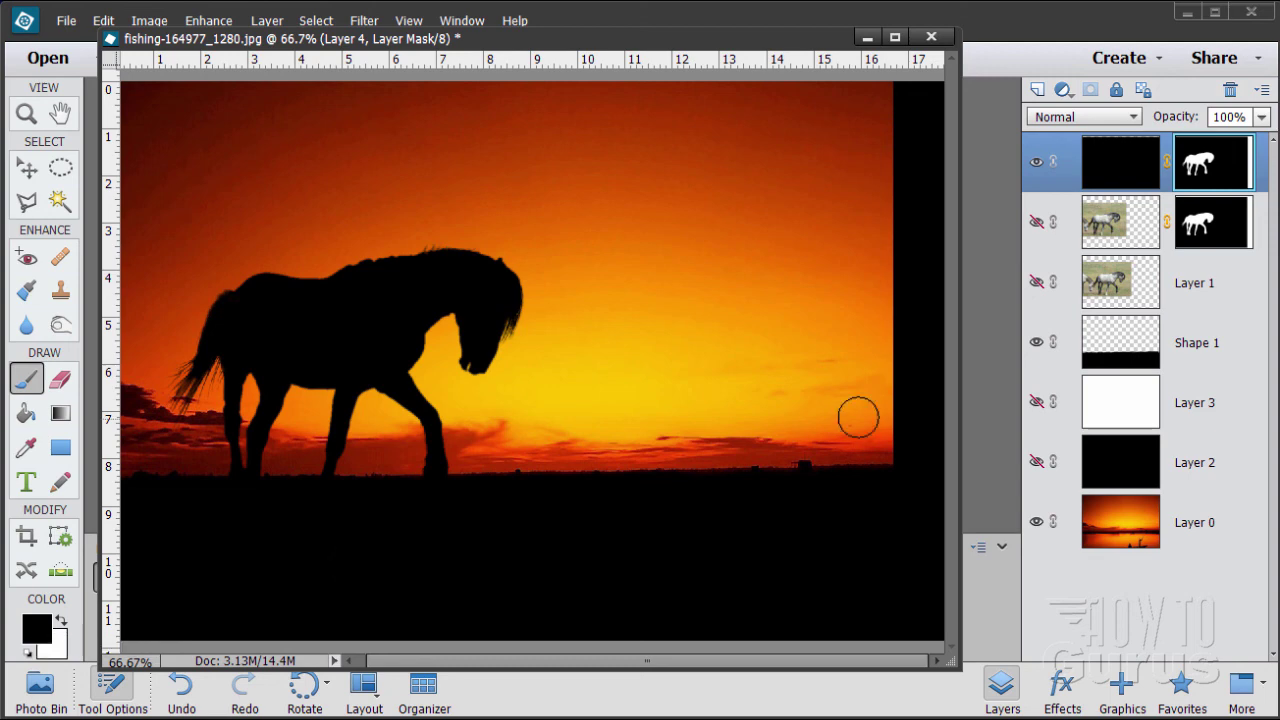
{"action": "mouse_move", "coordinate": [898, 400]}
{"action": "left_mouse_down"}
{"action": "mouse_move", "coordinate": [925, 452]}
{"action": "mouse_move", "coordinate": [870, 480]}
{"action": "mouse_move", "coordinate": [901, 428]}
{"action": "mouse_move", "coordinate": [914, 430]}
{"action": "mouse_move", "coordinate": [886, 437]}
{"action": "mouse_move", "coordinate": [922, 396]}
{"action": "mouse_move", "coordinate": [954, 392]}
{"action": "mouse_move", "coordinate": [945, 310]}
{"action": "mouse_move", "coordinate": [900, 226]}
{"action": "mouse_move", "coordinate": [892, 137]}
{"action": "mouse_move", "coordinate": [942, 231]}
{"action": "mouse_move", "coordinate": [948, 141]}
{"action": "mouse_move", "coordinate": [887, 147]}
{"action": "mouse_move", "coordinate": [920, 135]}
{"action": "left_mouse_up"}
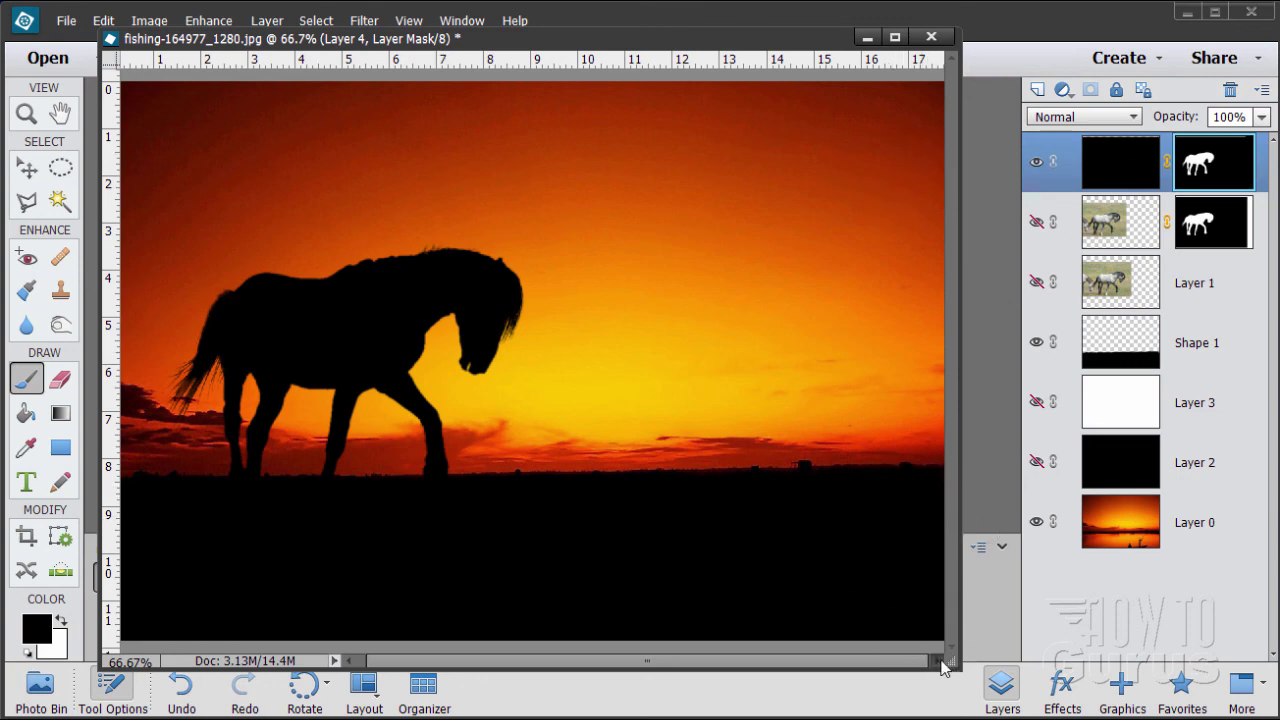
- Enlarge the document window to show the whole image and make the sunset Layer 0 active for moving
{"action": "left_click_drag", "start_coordinate": [956, 666], "coordinate": [1000, 676]}
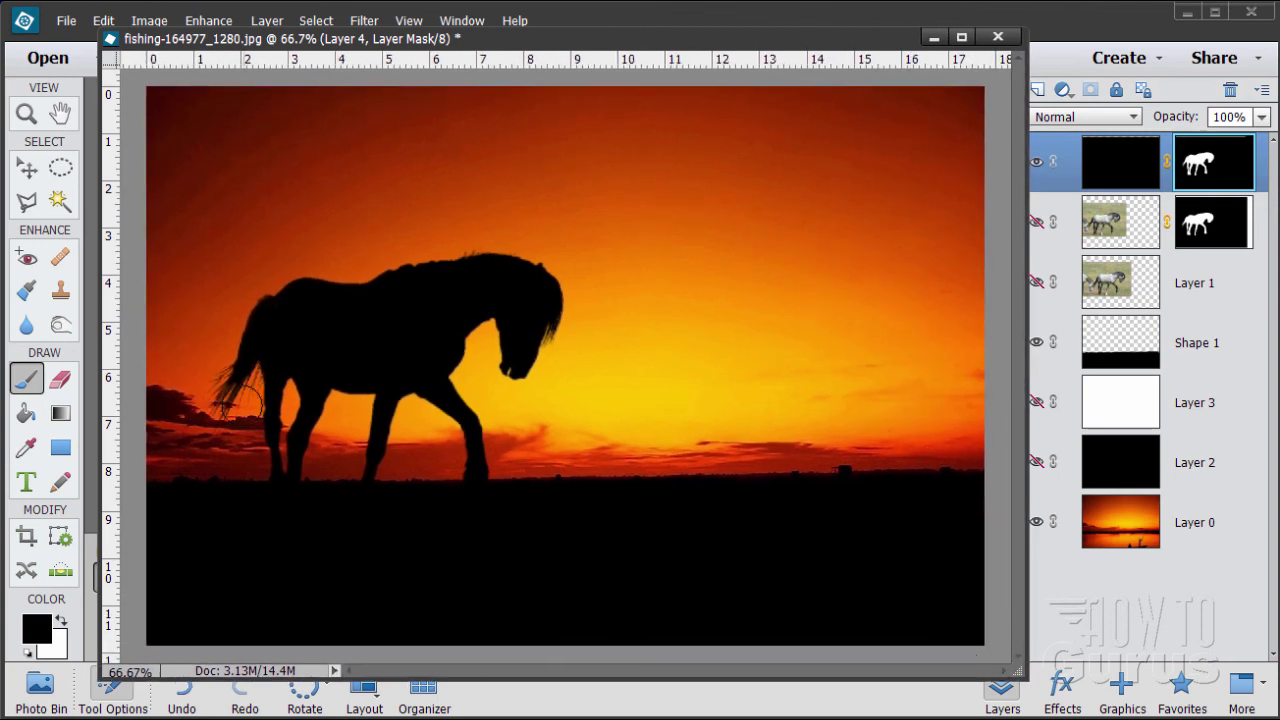
{"action": "left_click", "coordinate": [26, 167]}
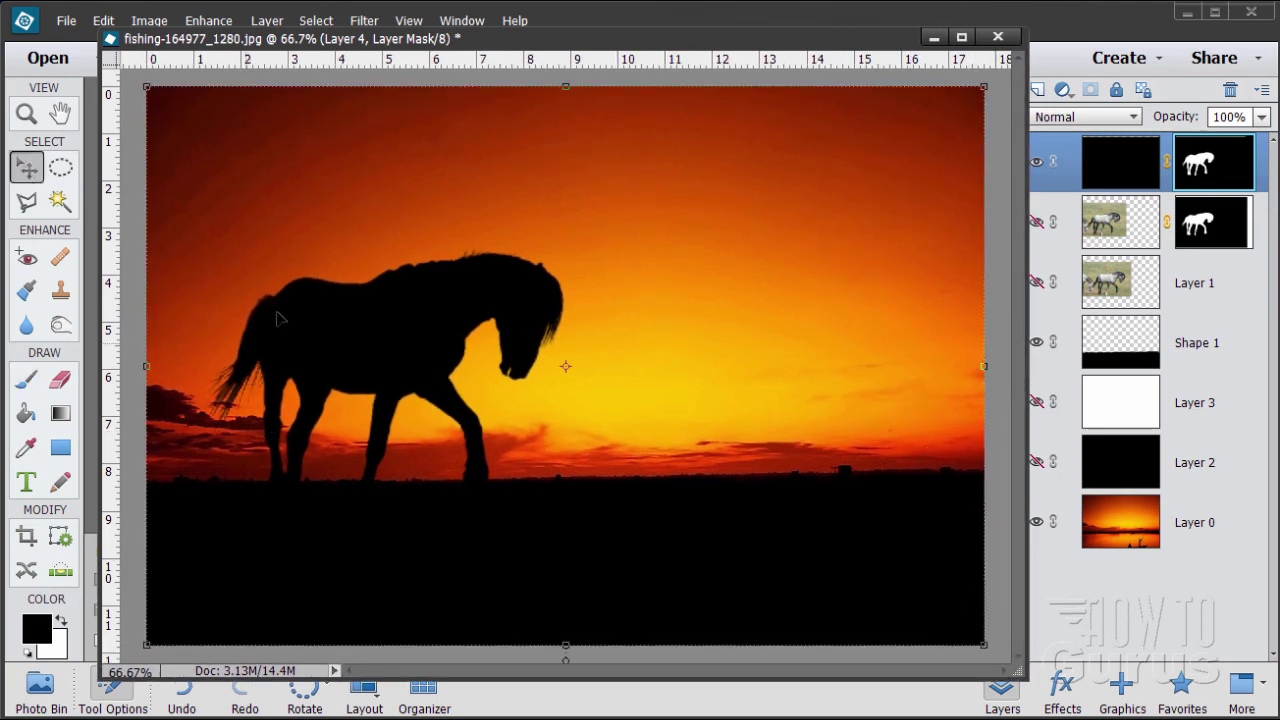
{"action": "left_click", "coordinate": [1180, 528]}
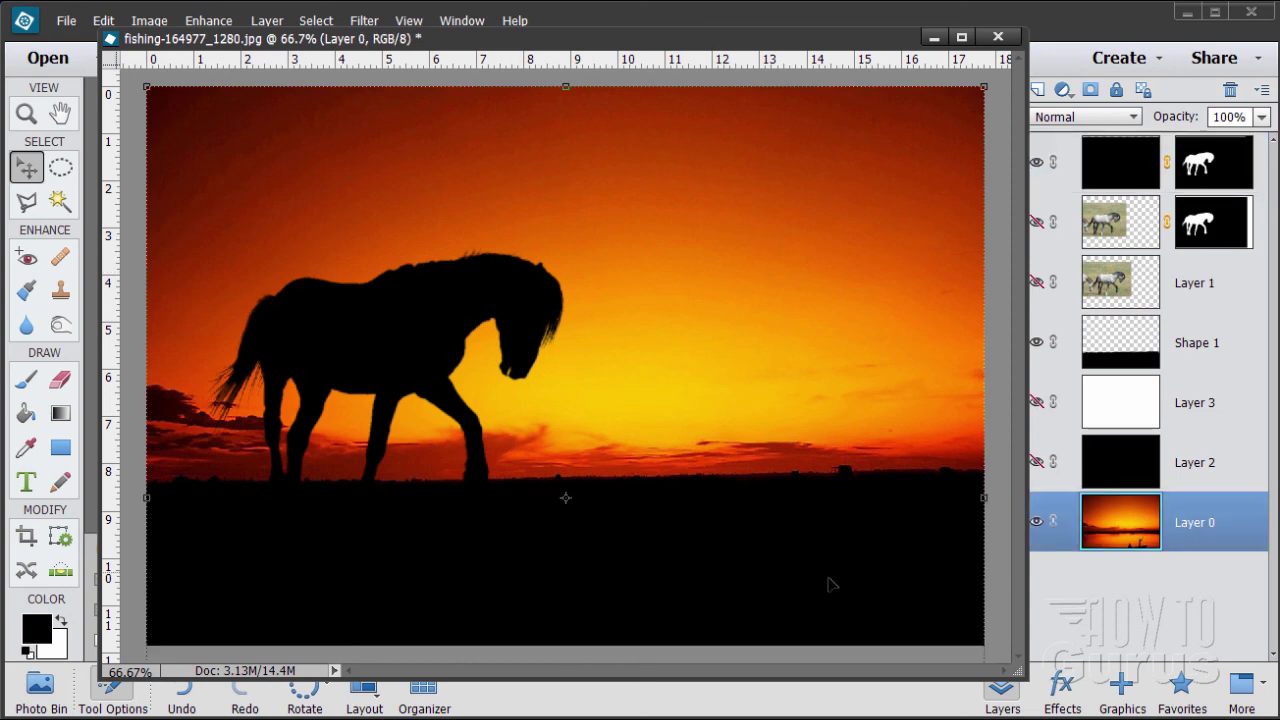